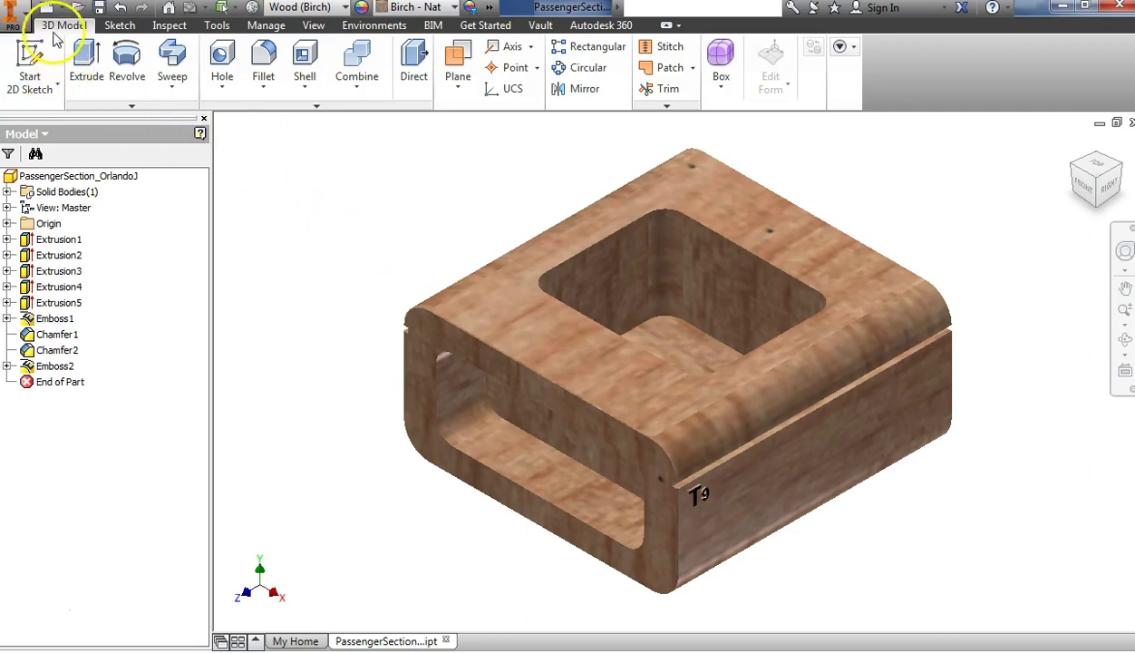
- Create a new part file from the Standard.ipt template
click(27, 18)
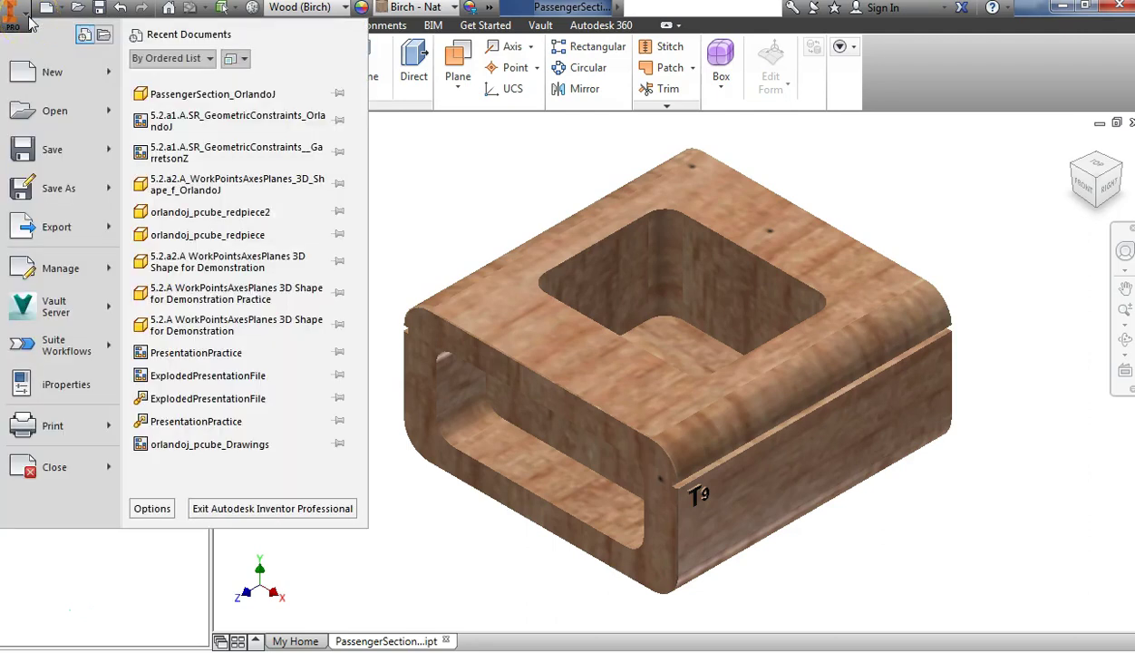
click(52, 71)
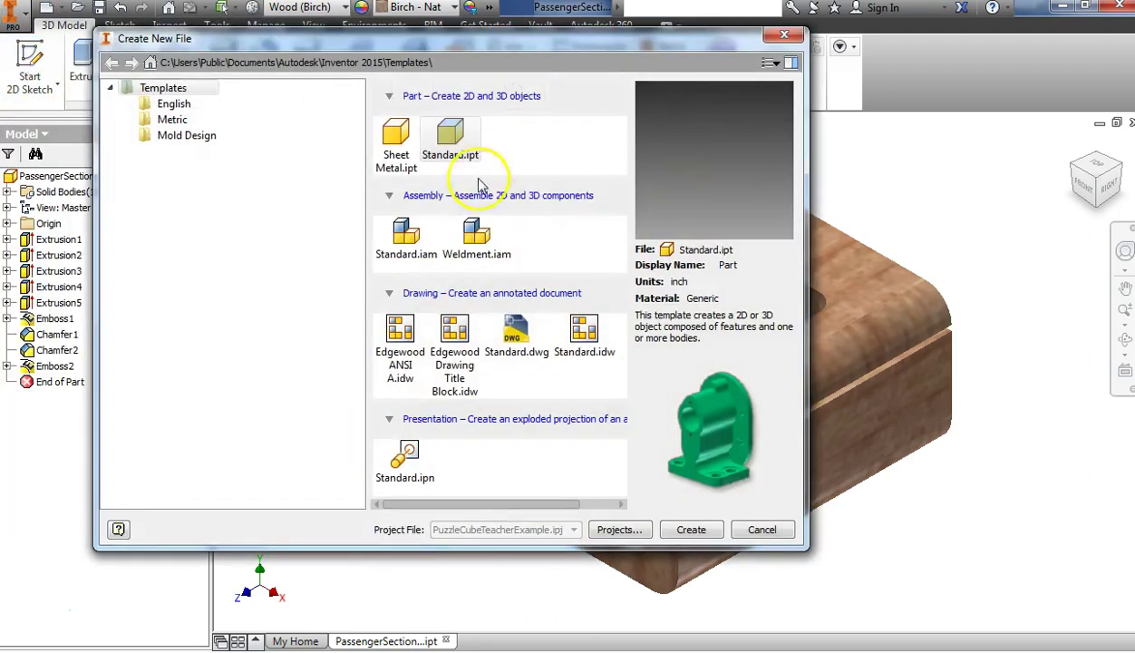
click(453, 141)
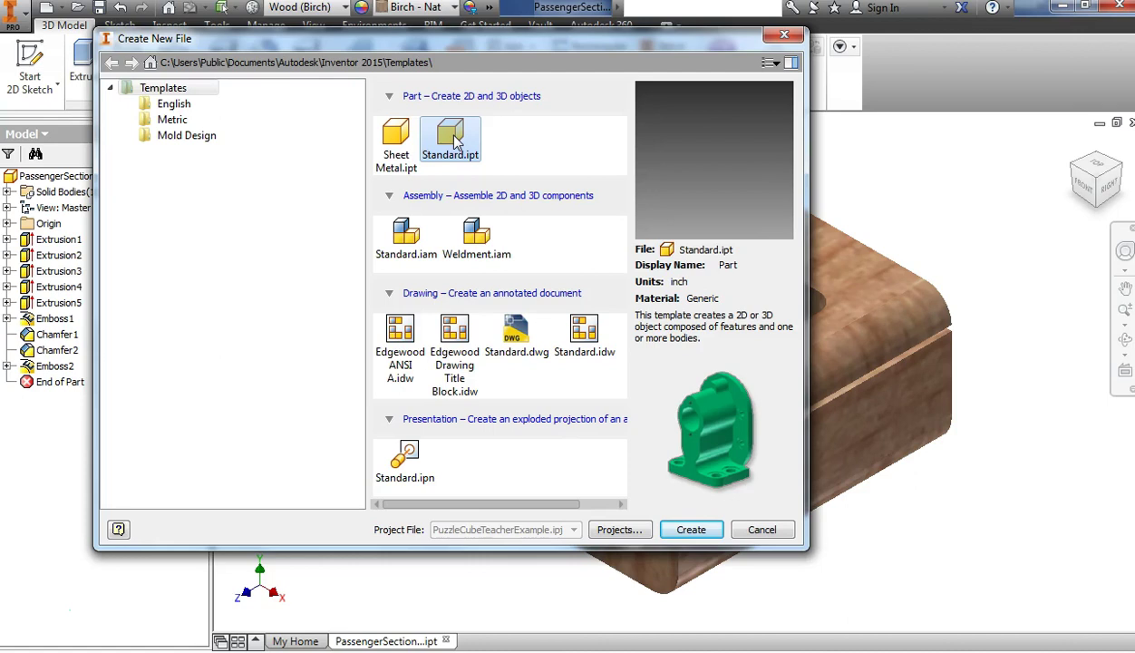
click(708, 533)
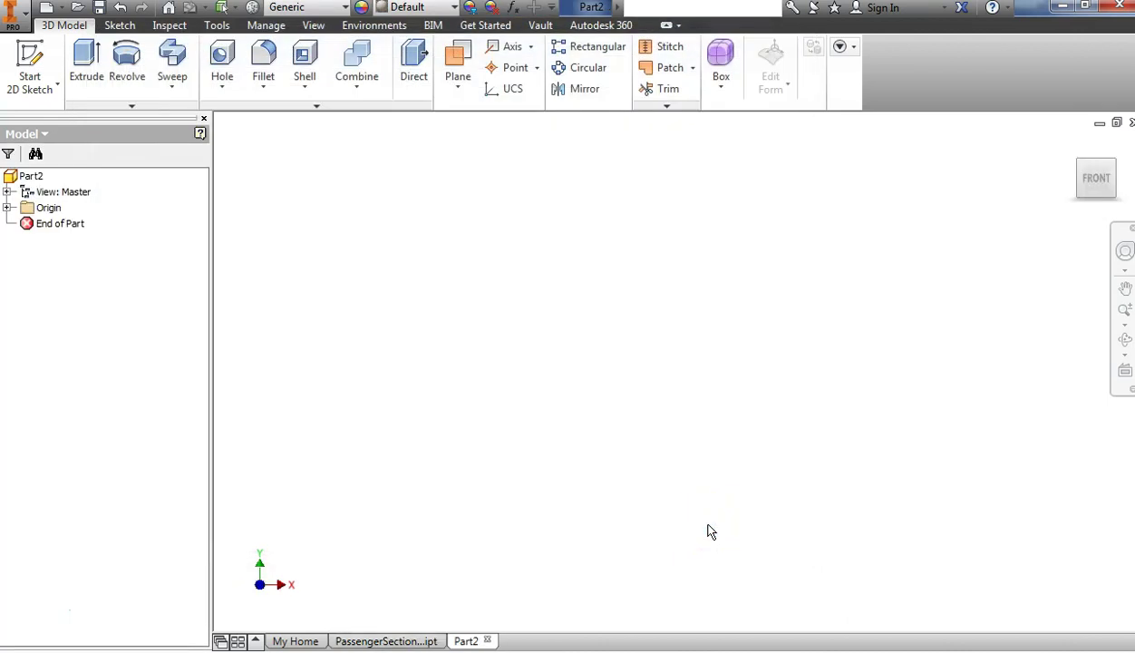
- Start a new 2D sketch on the XY plane
click(32, 56)
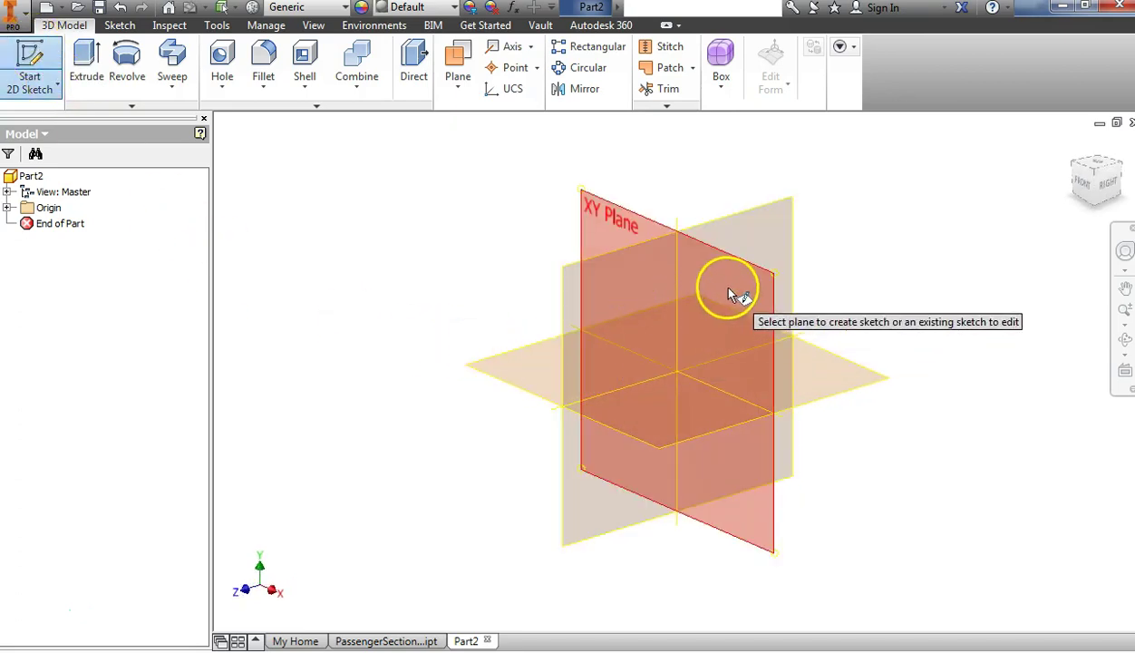
click(730, 290)
middle_drag(732, 295, 513, 408)
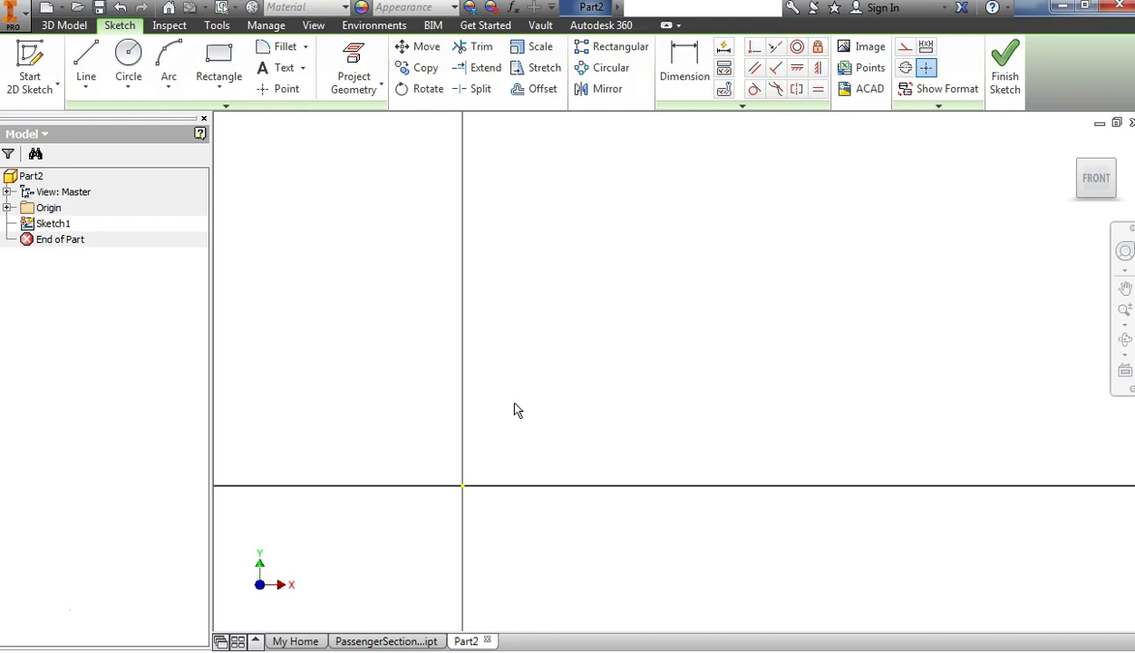
- Sketch a two-point rectangle 3.17 in wide and 1.53 in high, with its lower-left corner at the origin
click(223, 63)
click(223, 64)
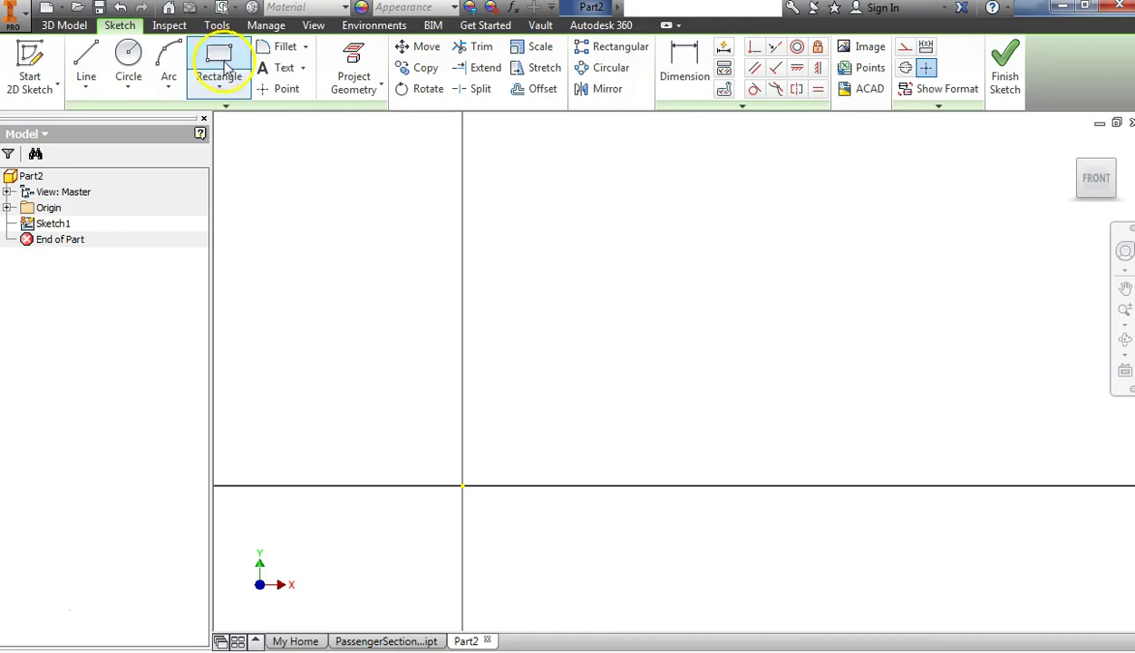
click(463, 485)
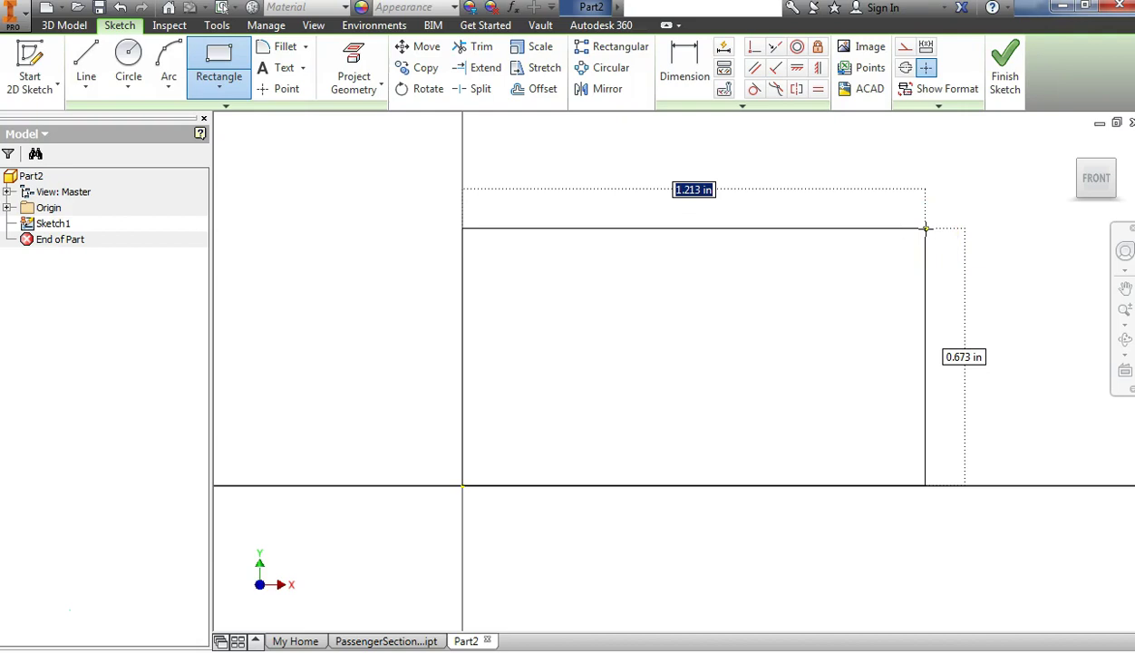
text(3.17)
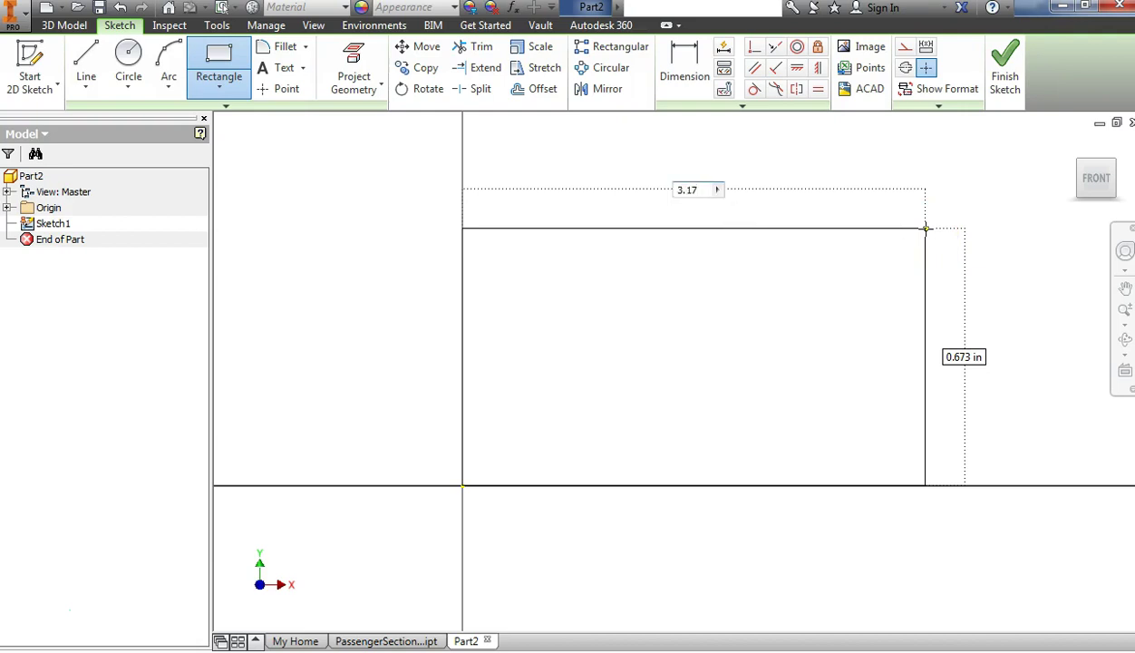
key(Tab)
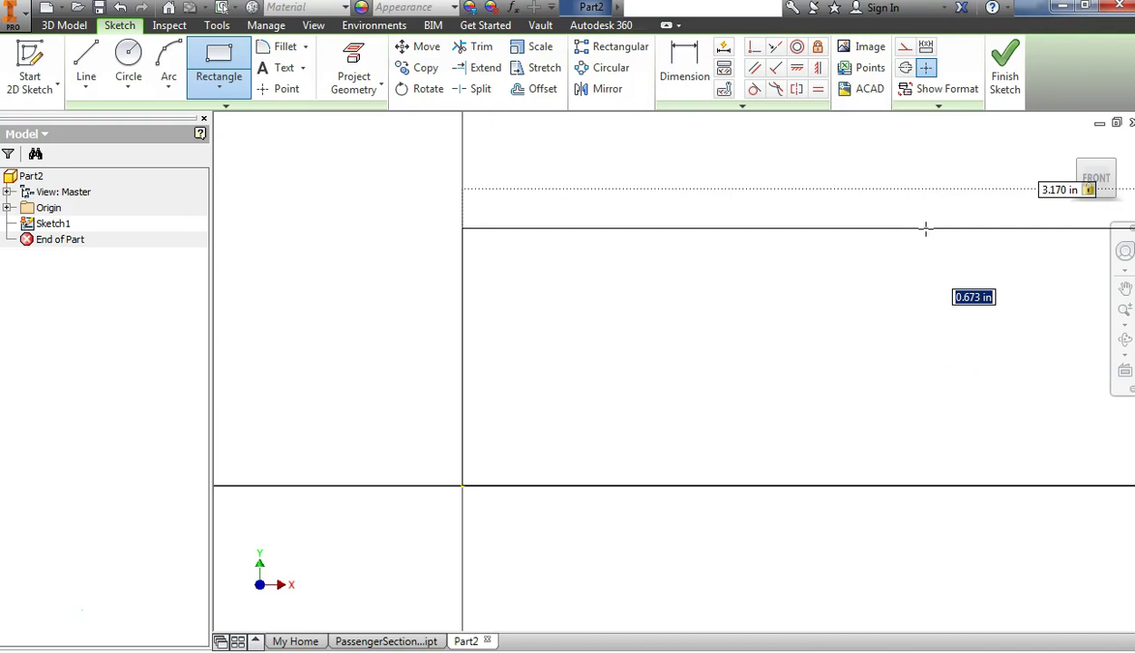
text(1.53)
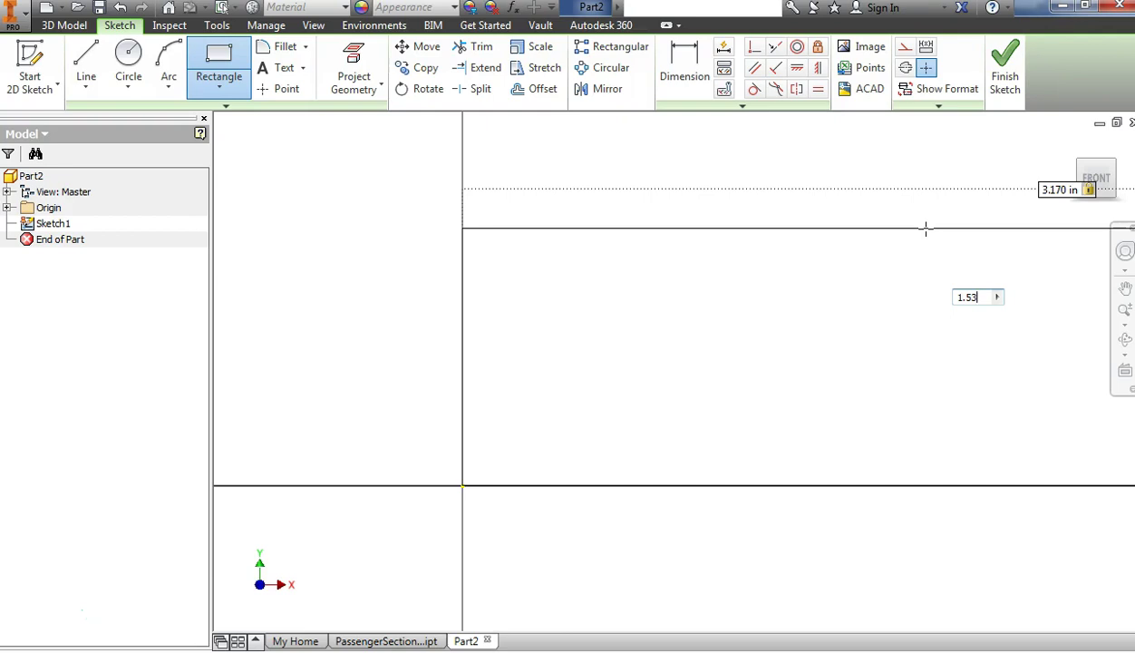
key(Return)
scroll(926, 228, down, 5)
mouse_move(925, 229)
middle_down()
mouse_move(410, 445)
mouse_move(474, 393)
middle_up()
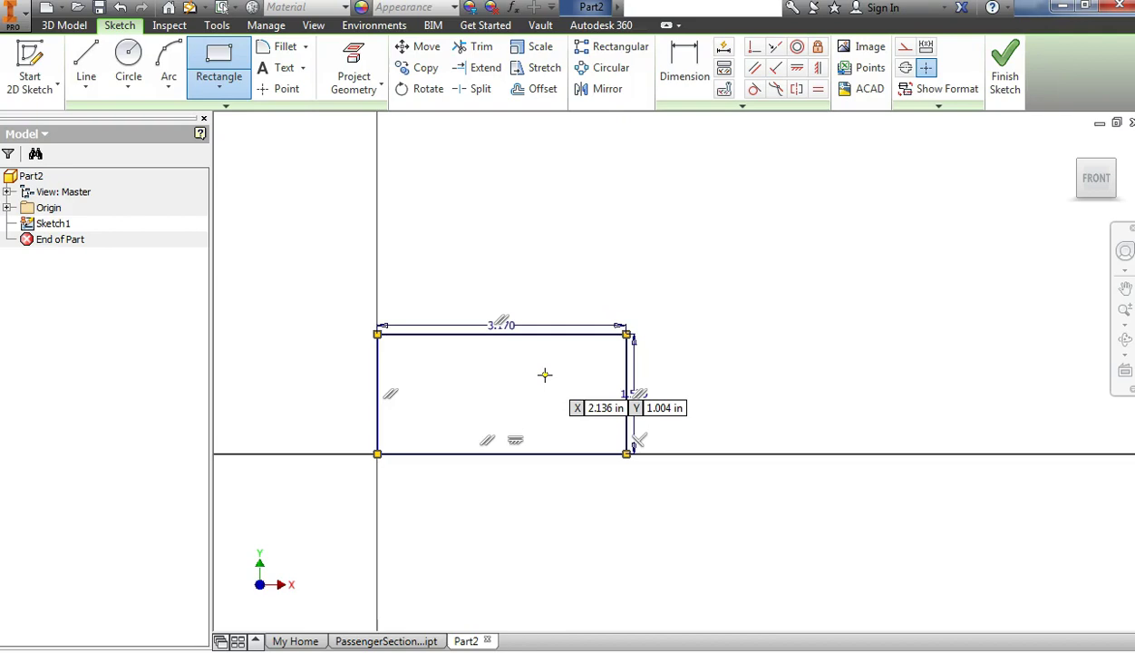
right_click(595, 279)
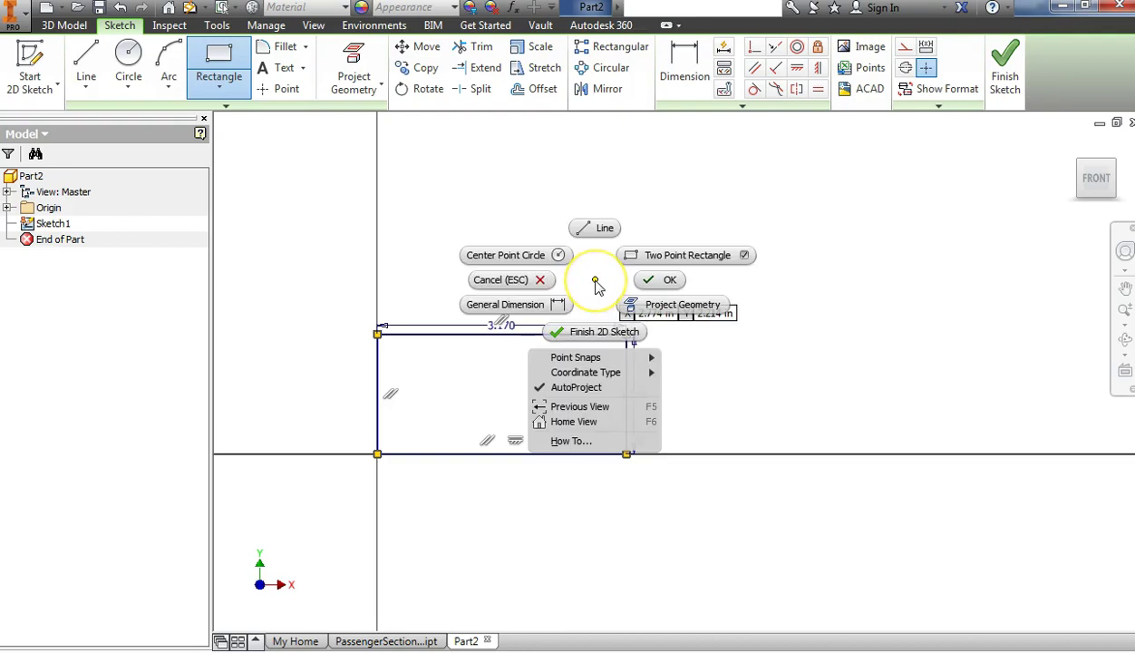
click(653, 286)
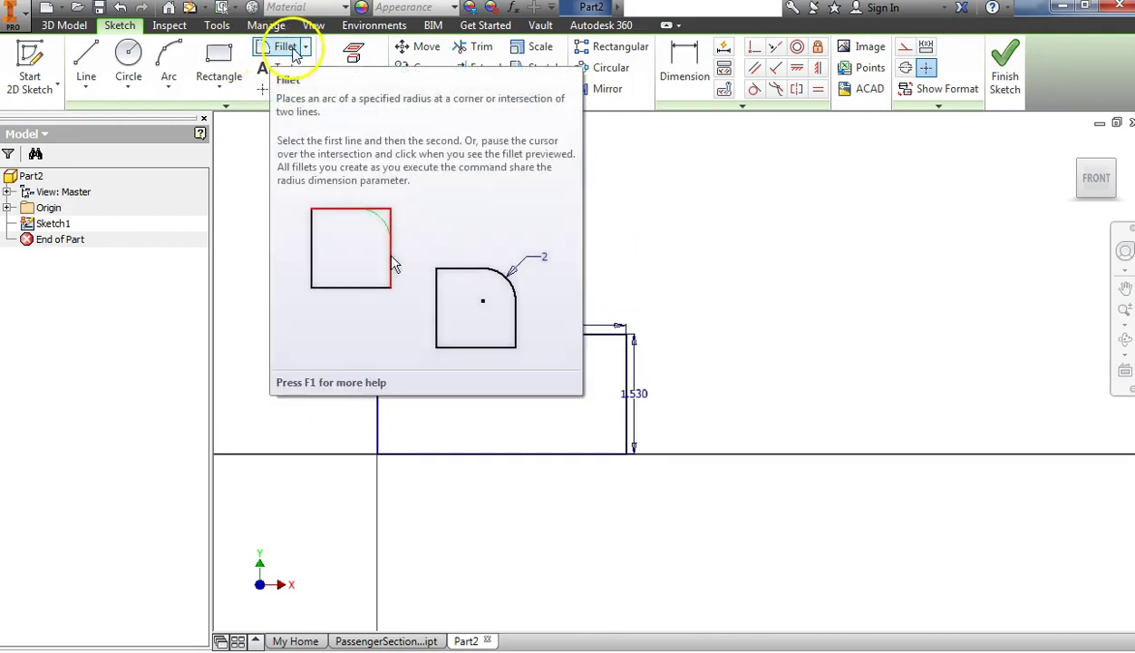
- Round the rectangle's upper-left corner with a 0.125 in 2D fillet
click(306, 47)
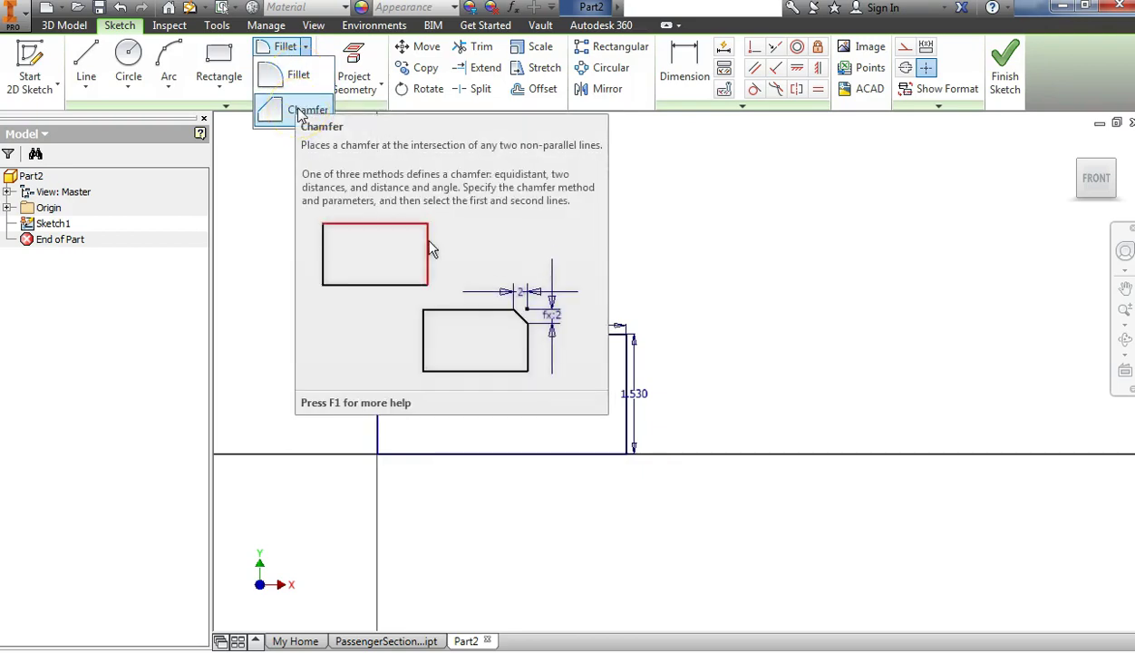
click(300, 80)
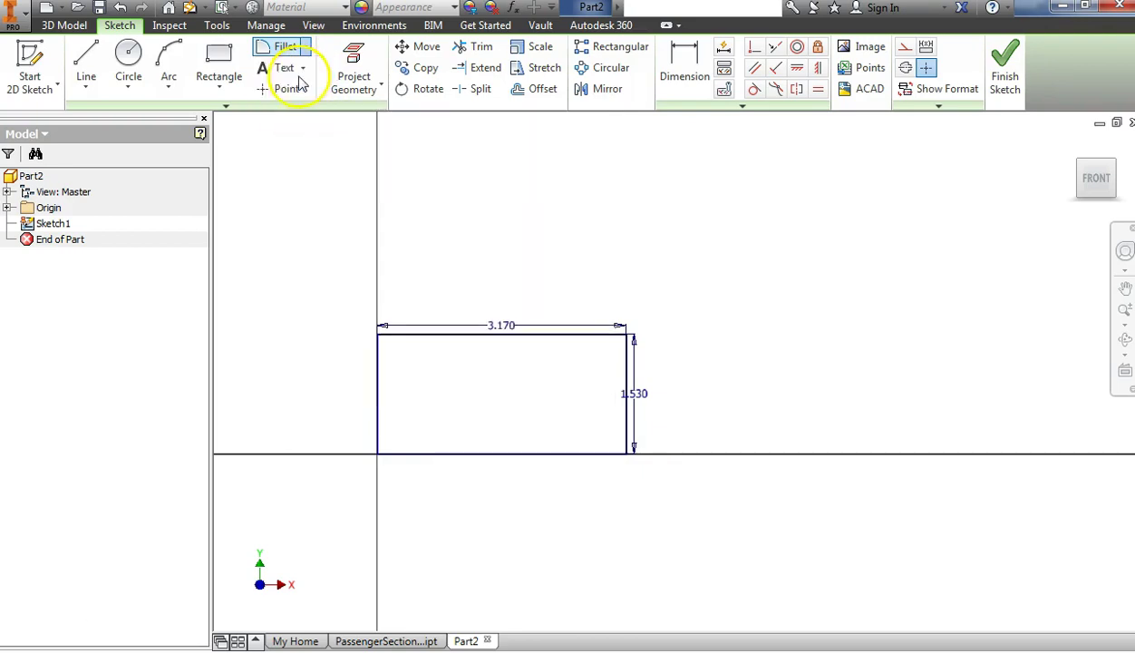
click(378, 327)
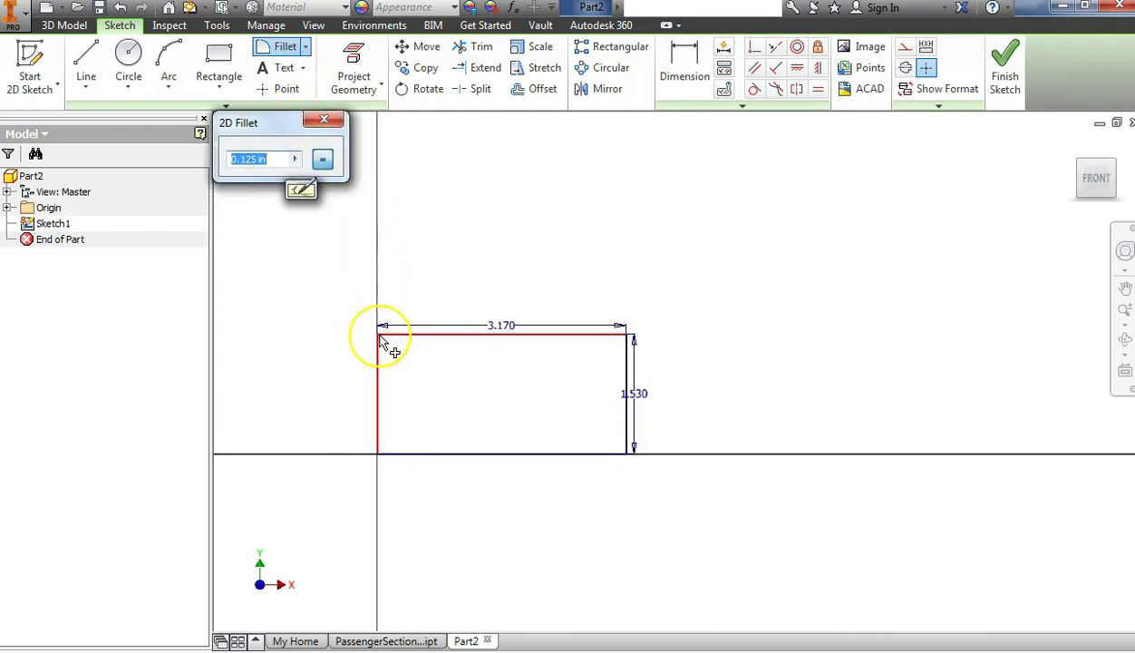
mouse_move(381, 342)
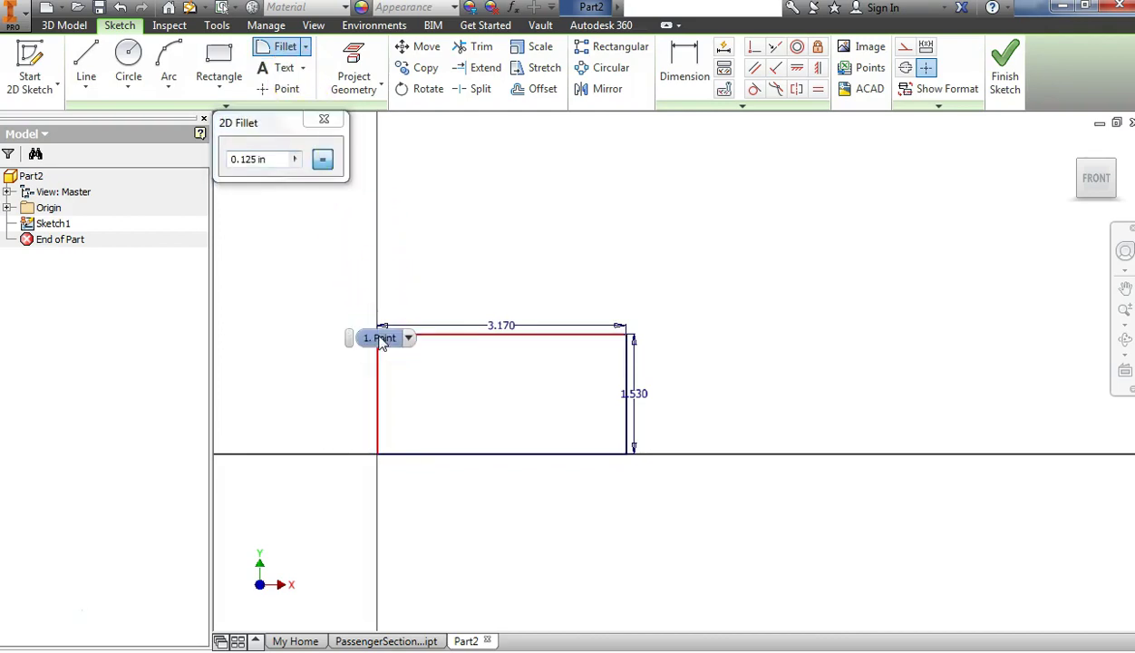
mouse_move(380, 342)
mouse_down()
mouse_move(405, 261)
mouse_move(436, 374)
mouse_move(379, 337)
mouse_up()
click(379, 337)
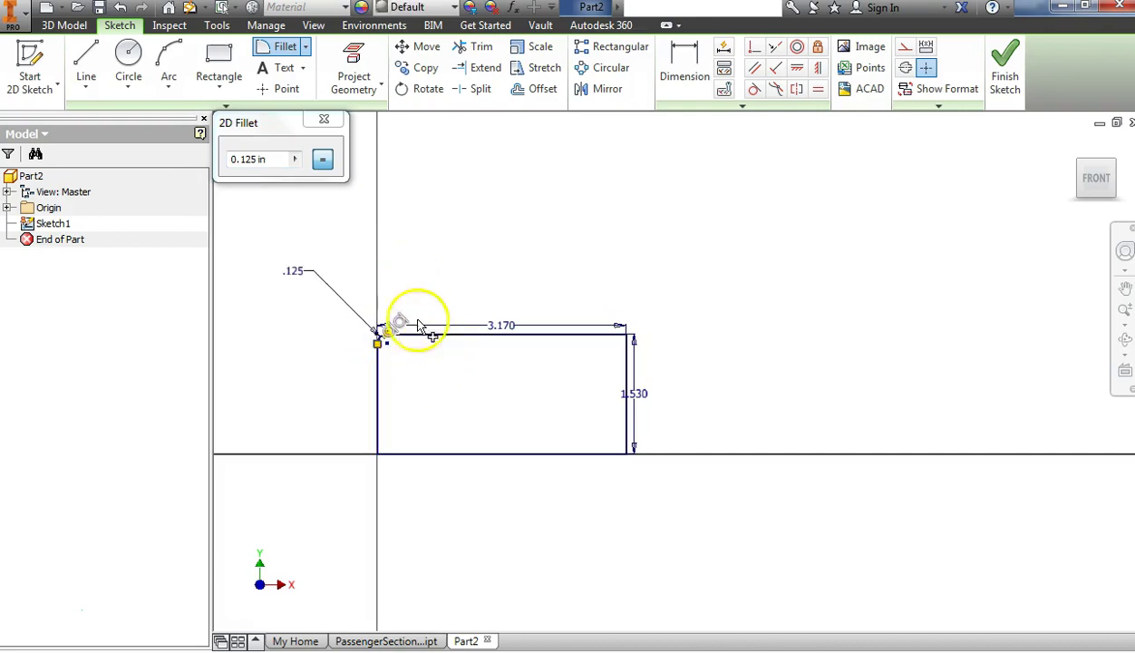
- Set the 2D Fillet radius to 0.3 in, leave the command and check the rounded corner up close
drag(289, 159, 201, 152)
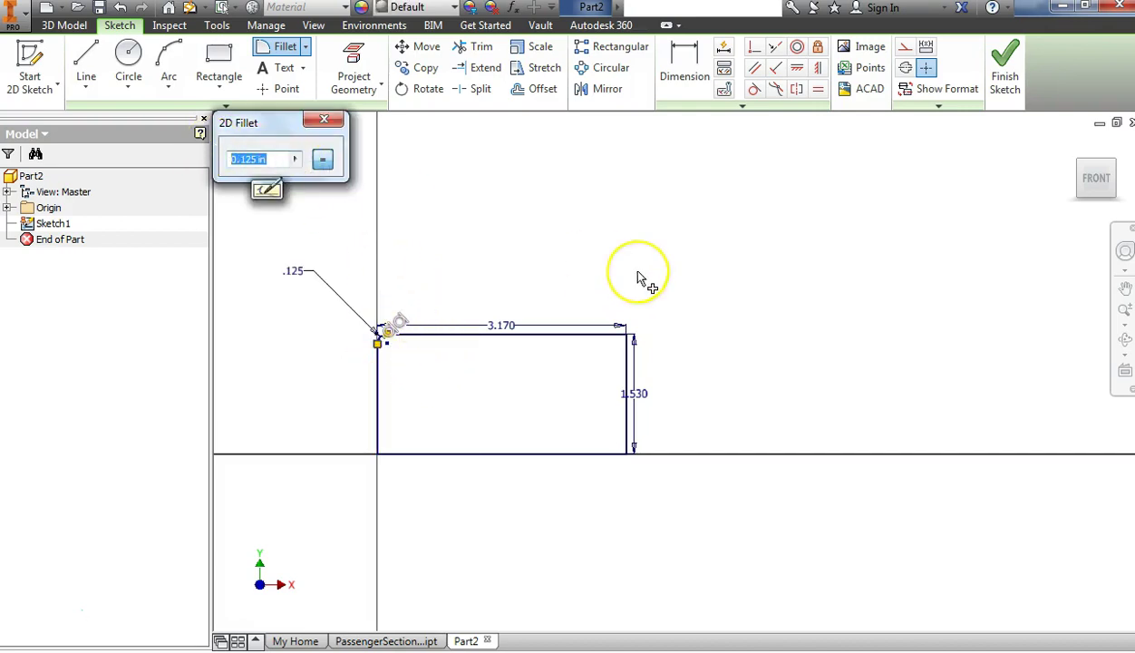
text(.3)
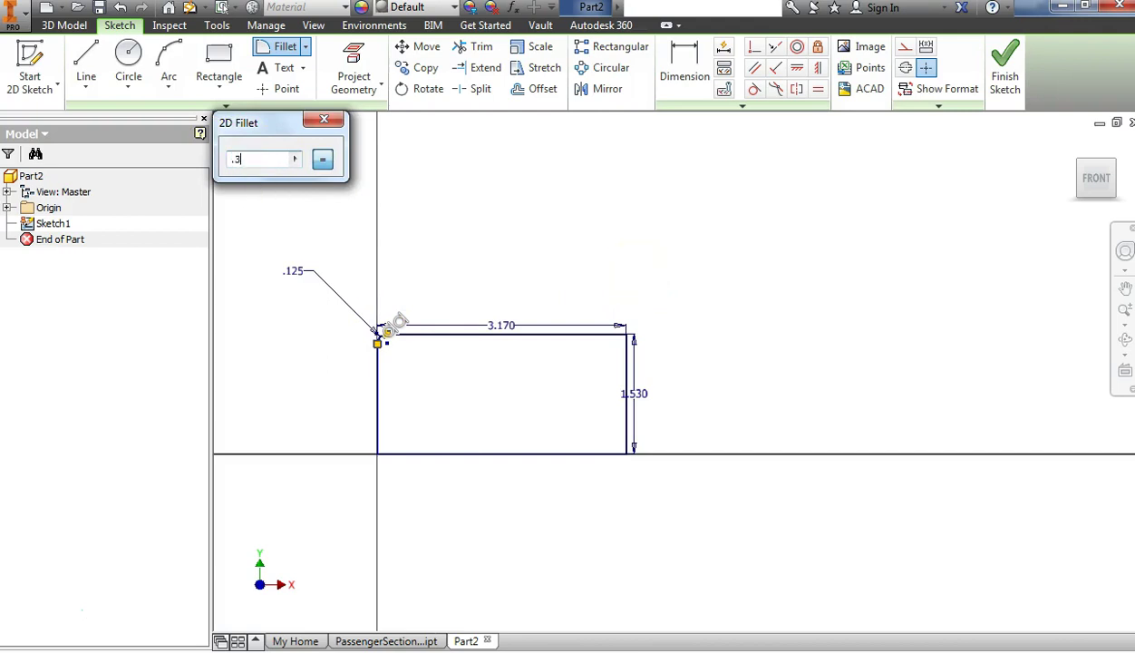
key(Escape)
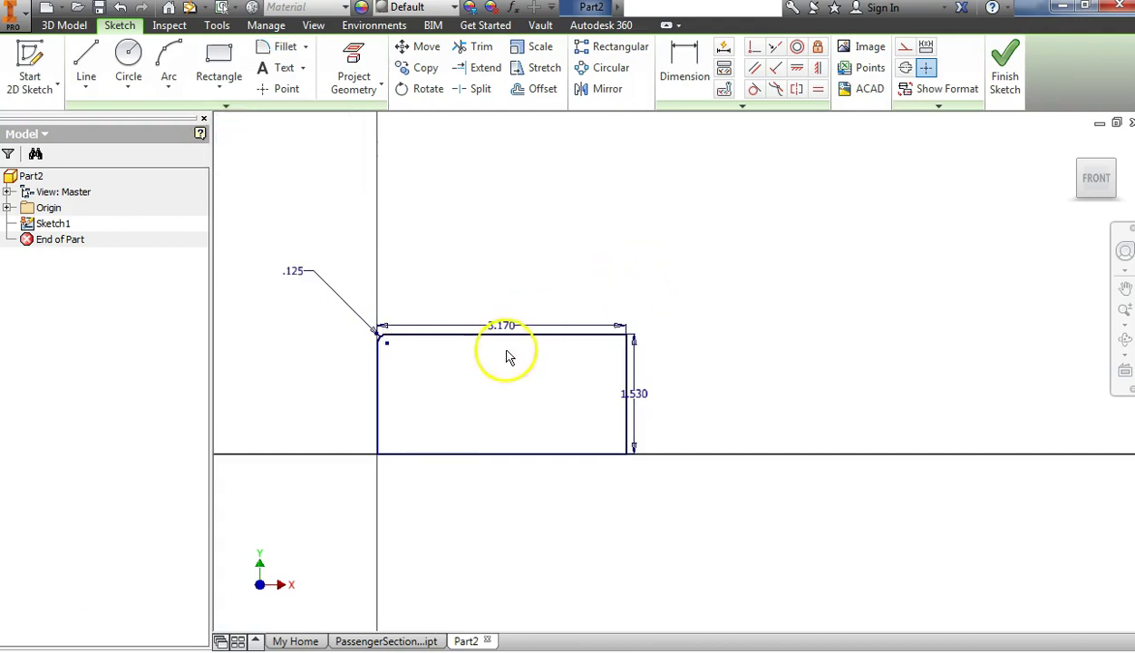
scroll(387, 331, up, 3)
scroll(383, 346, up, 2)
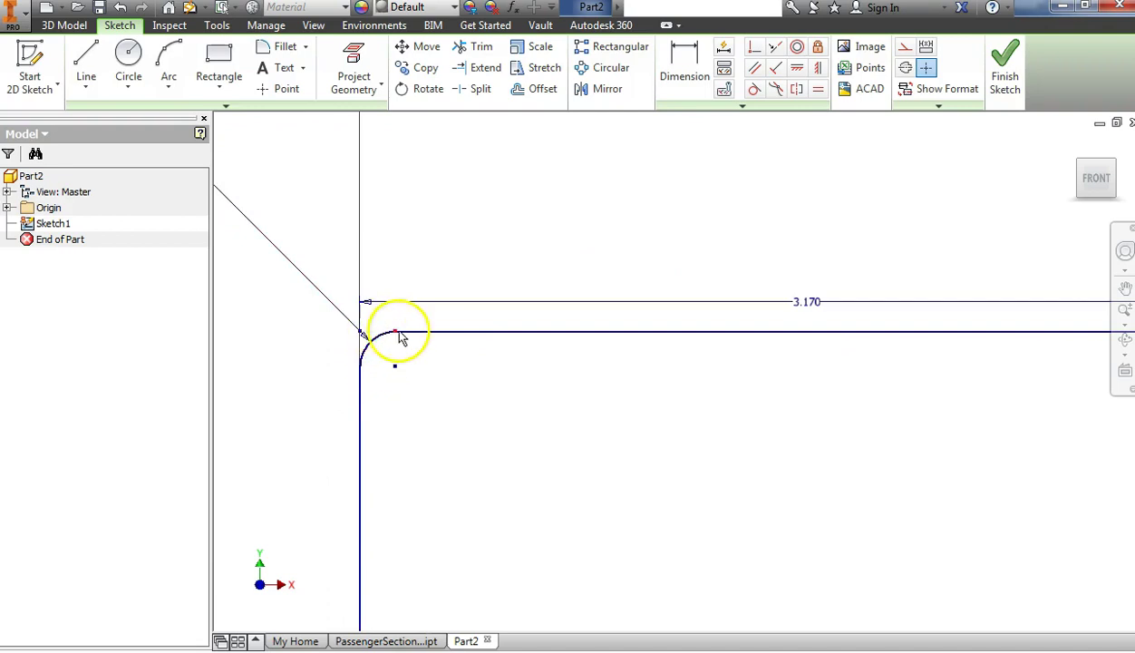
scroll(547, 369, down, 2)
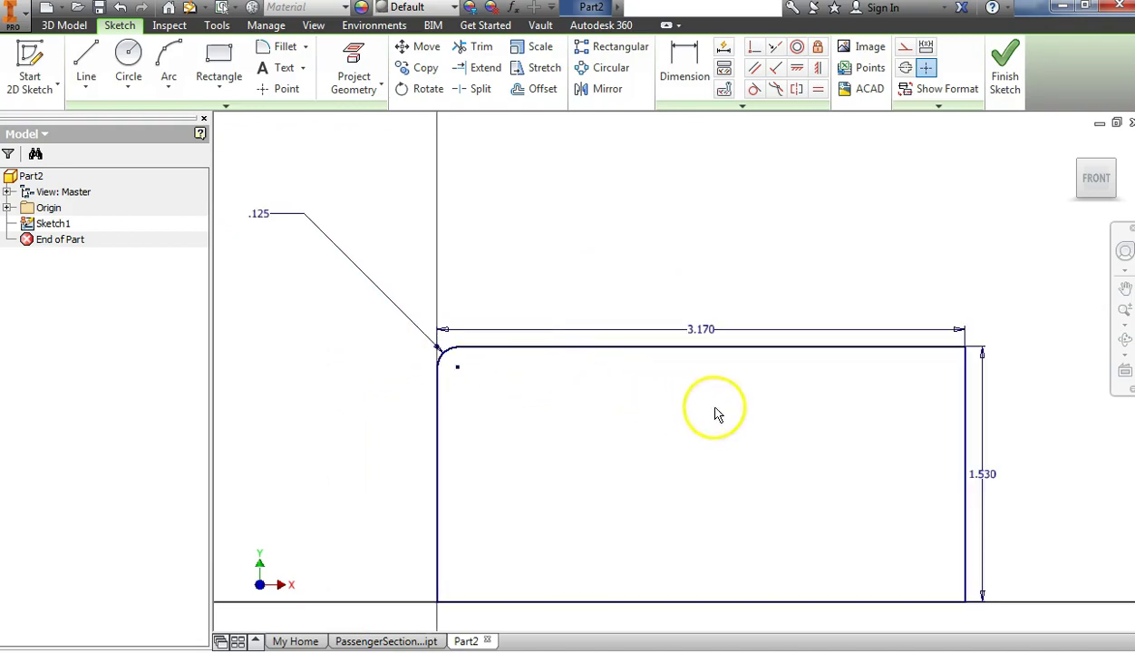
- Fillet the rectangle's upper-right, lower-right and lower-left corners with a 0.3 in radius
click(283, 47)
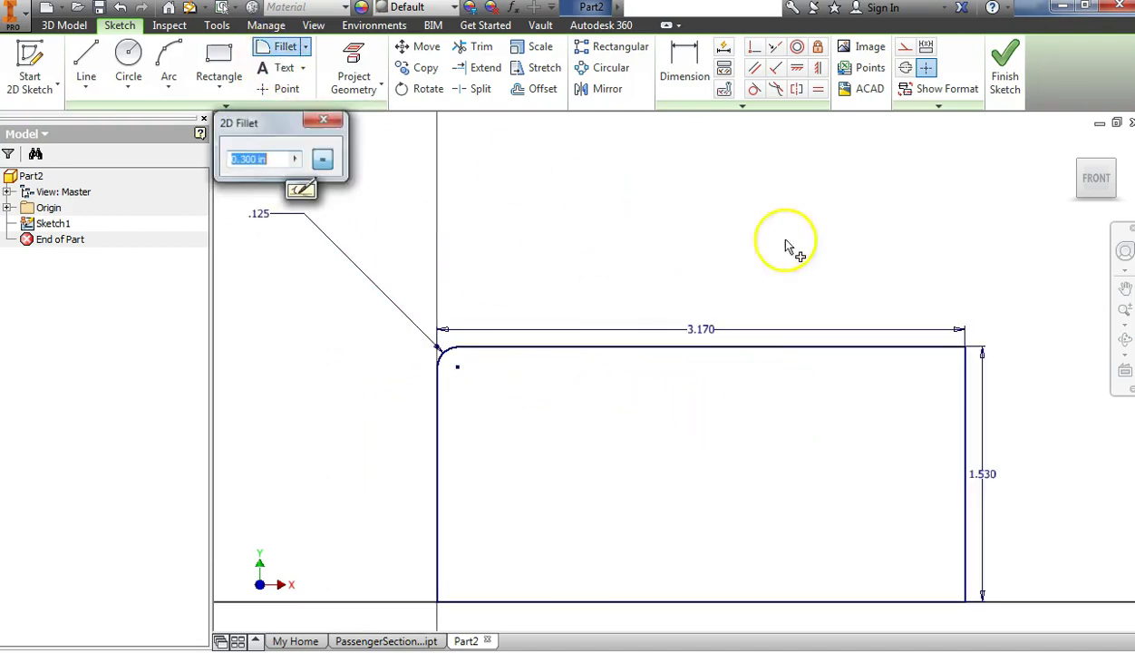
click(964, 353)
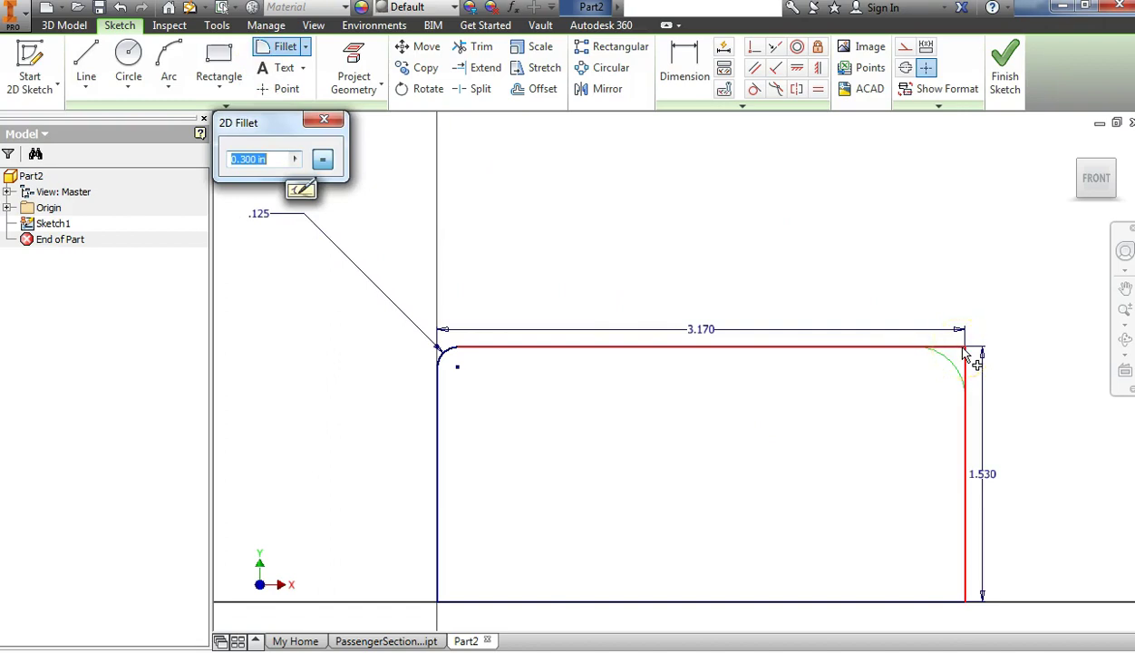
click(965, 356)
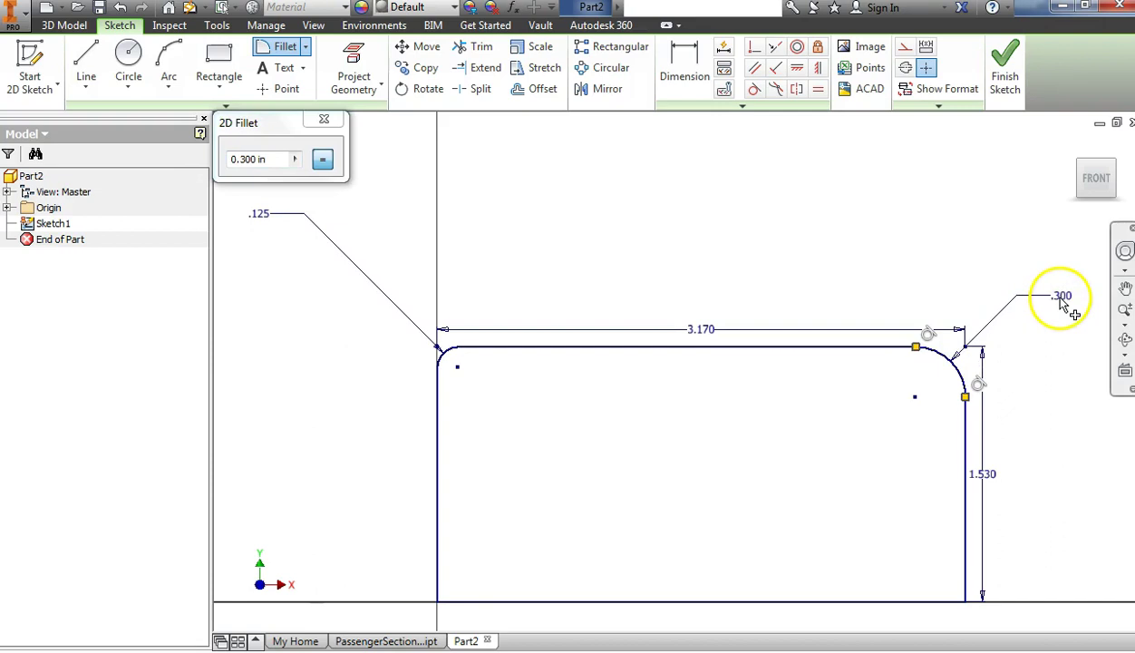
click(968, 608)
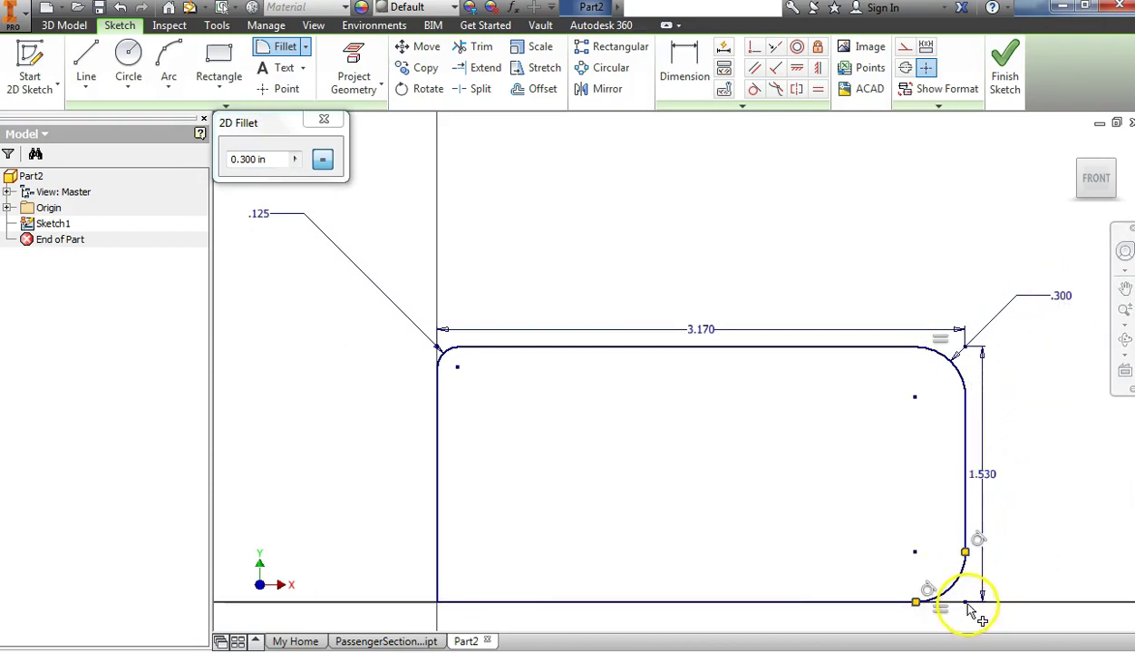
click(444, 602)
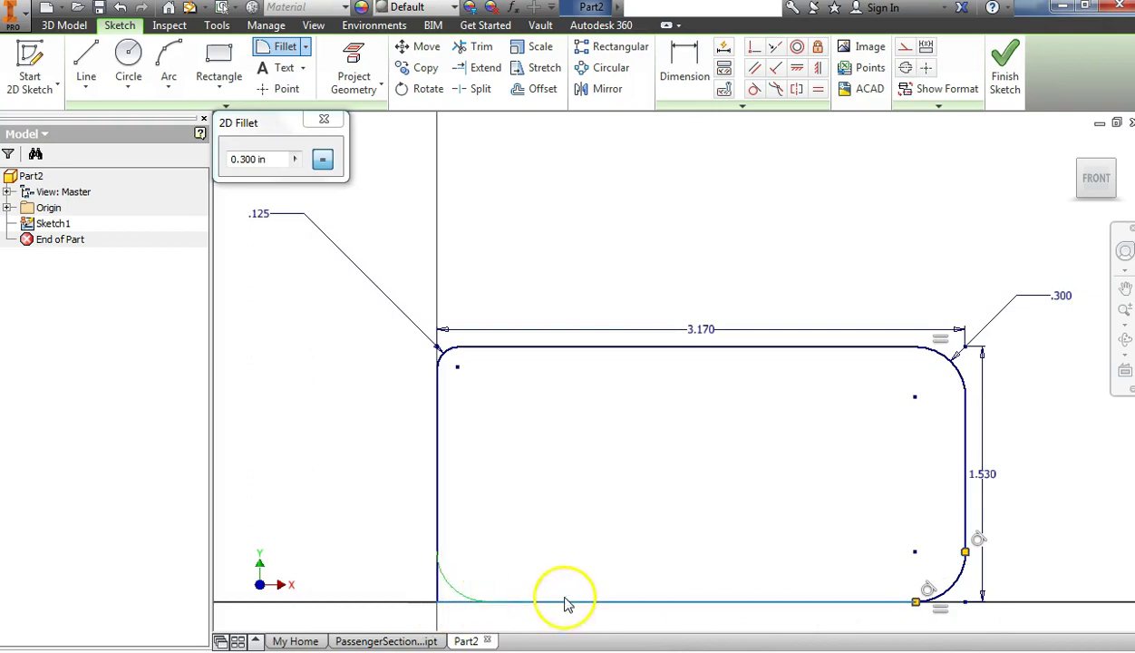
click(438, 598)
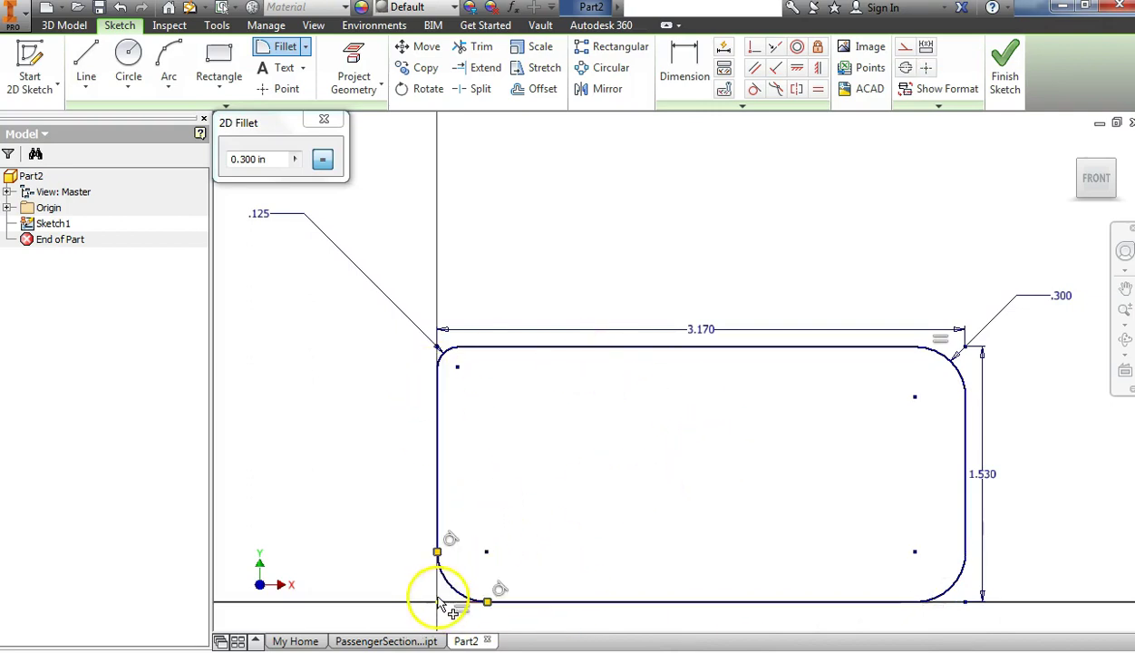
right_click(706, 200)
click(775, 195)
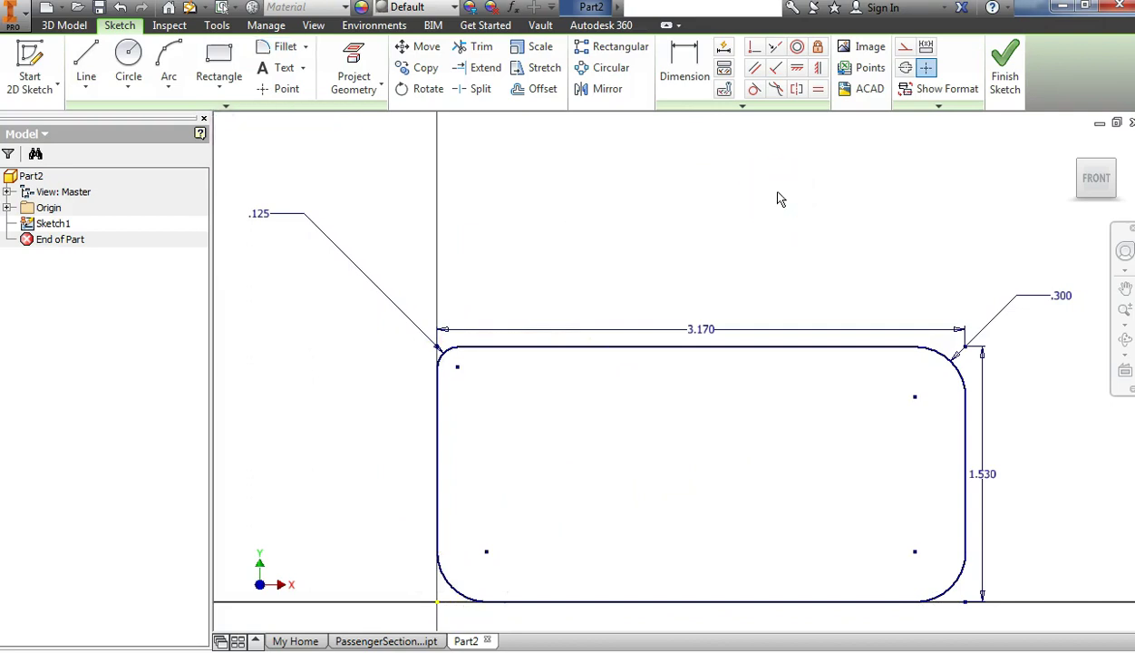
- Set the upper-left fillet's radius dimension to 0.3 in and finish the sketch
double_click(262, 221)
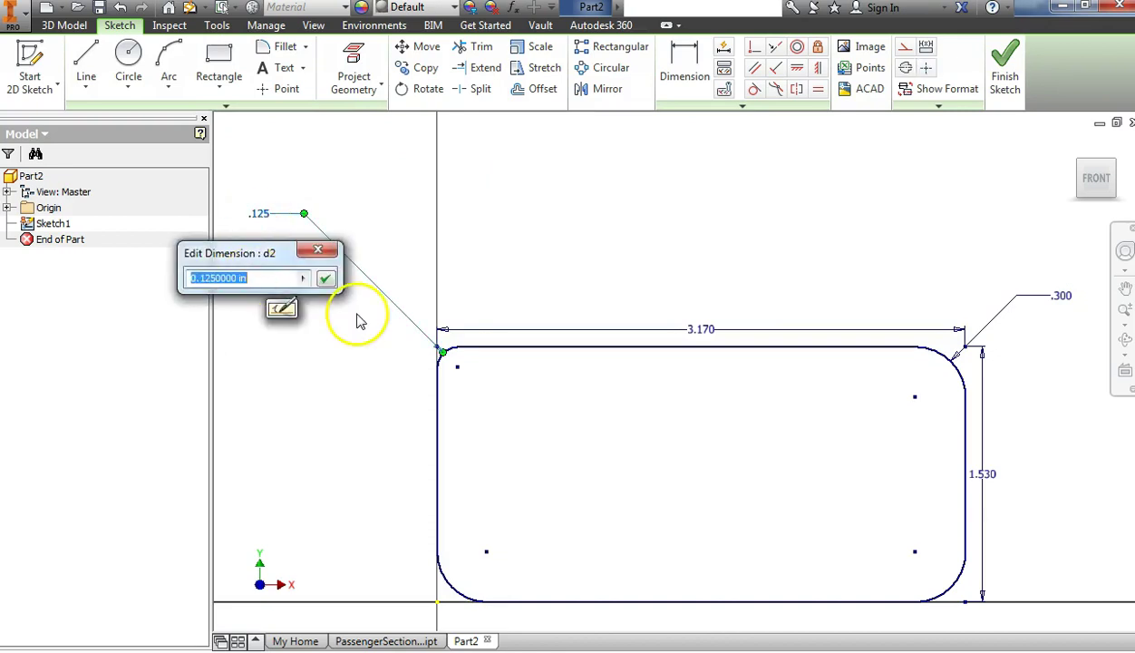
text(.3)
key(Return)
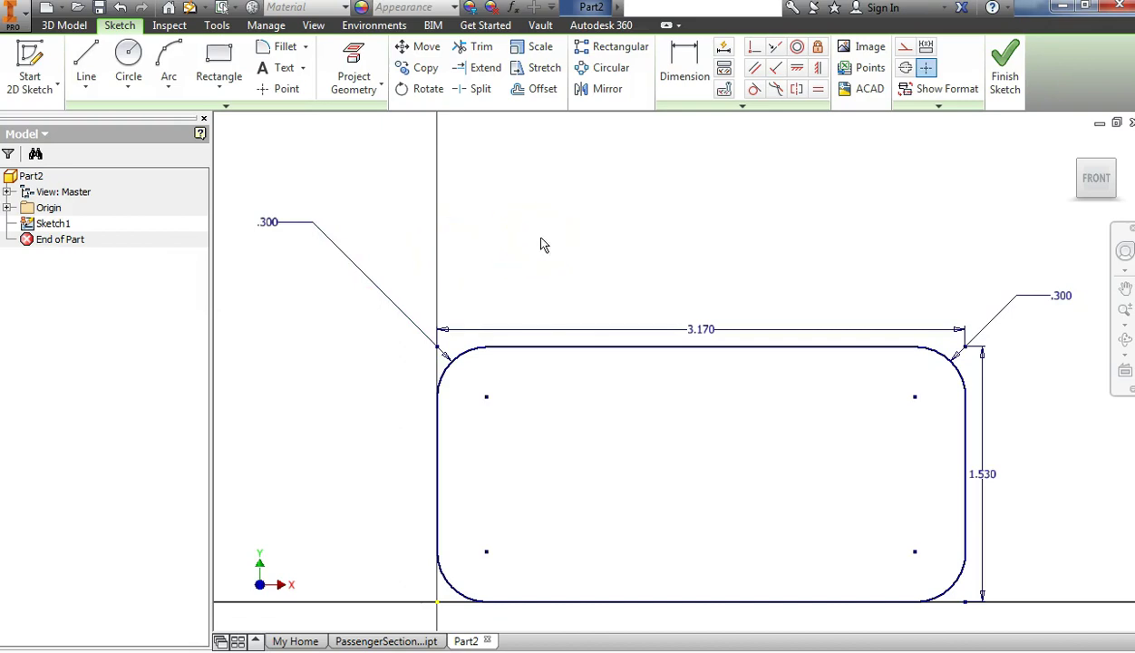
click(997, 74)
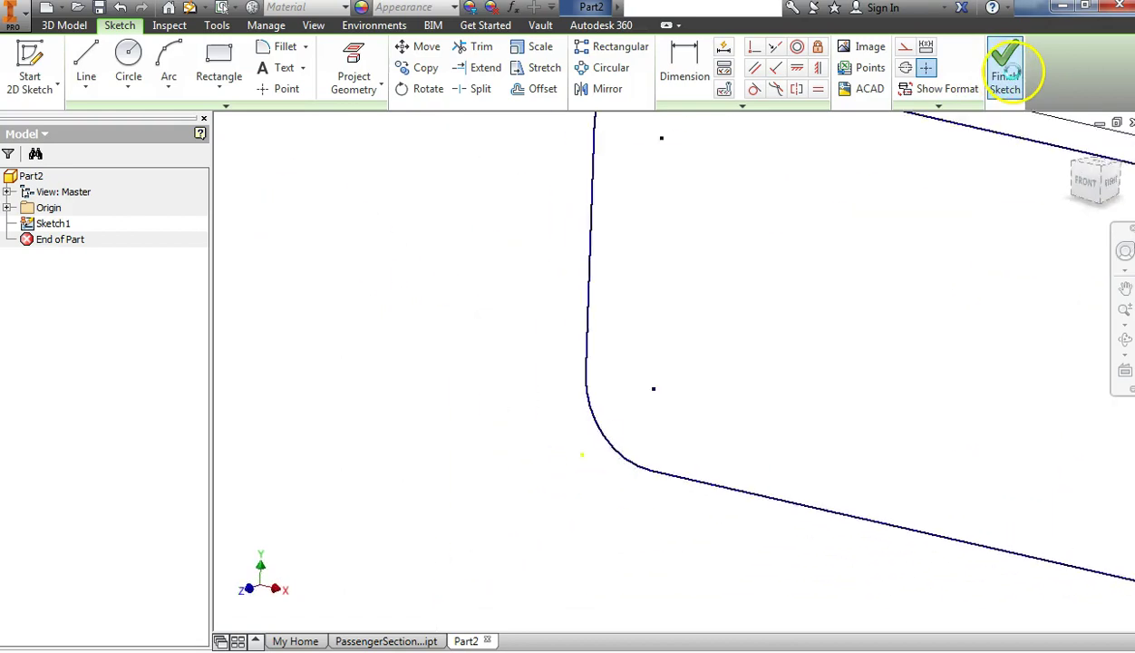
click(1074, 146)
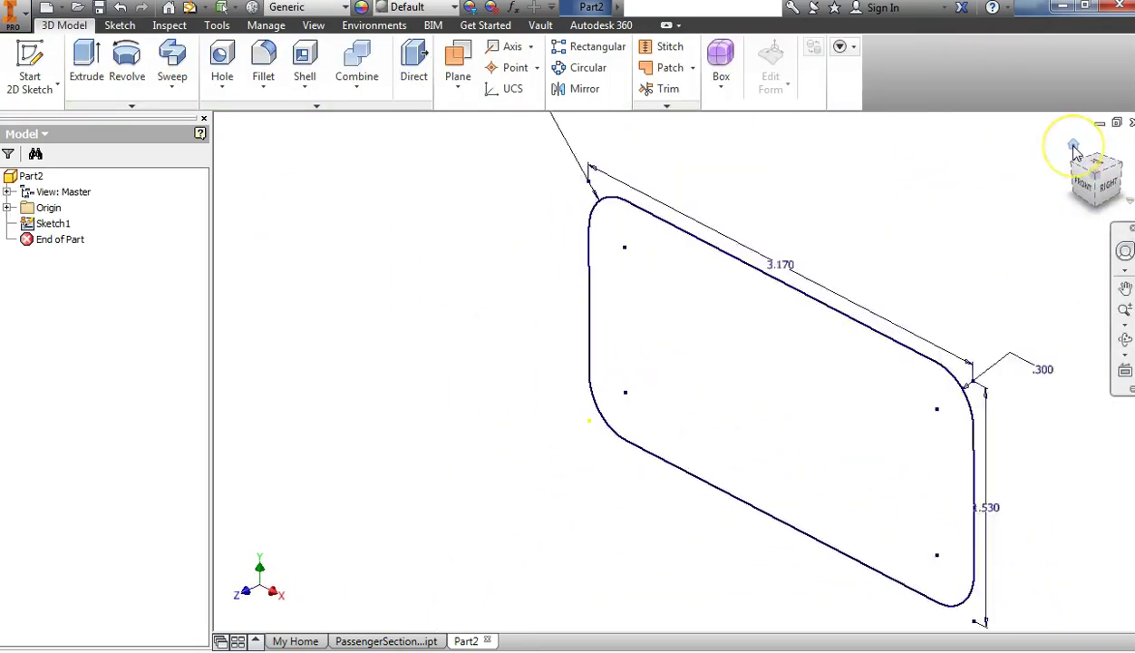
- Extrude the rounded rectangular profile 3.17 in into a solid
click(86, 61)
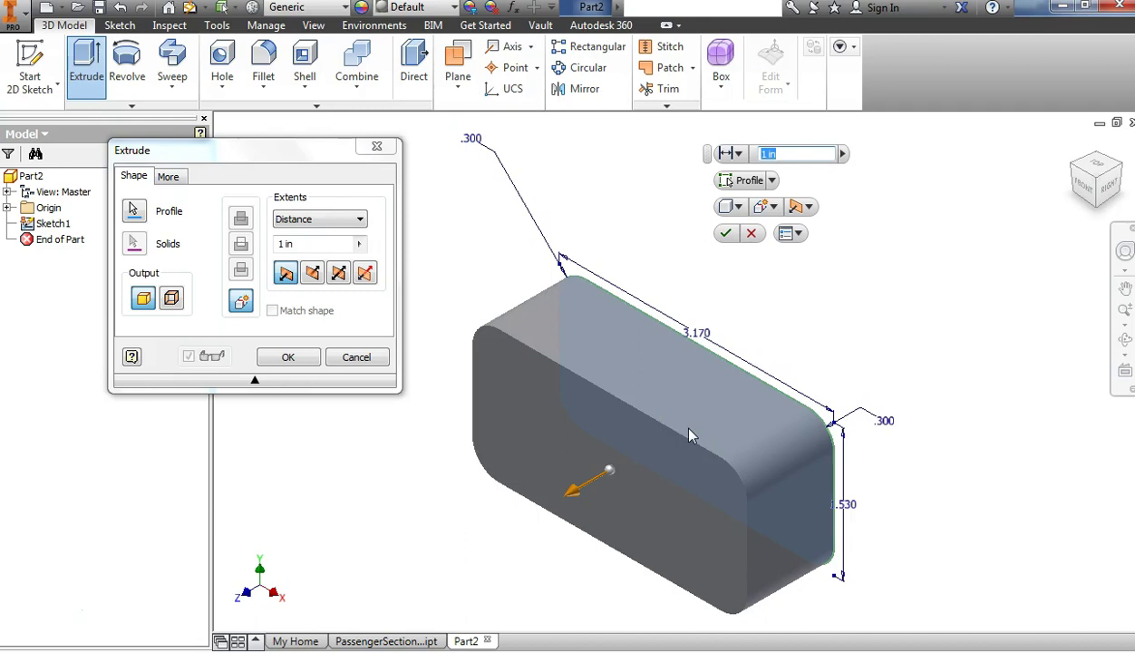
click(286, 243)
text(3)
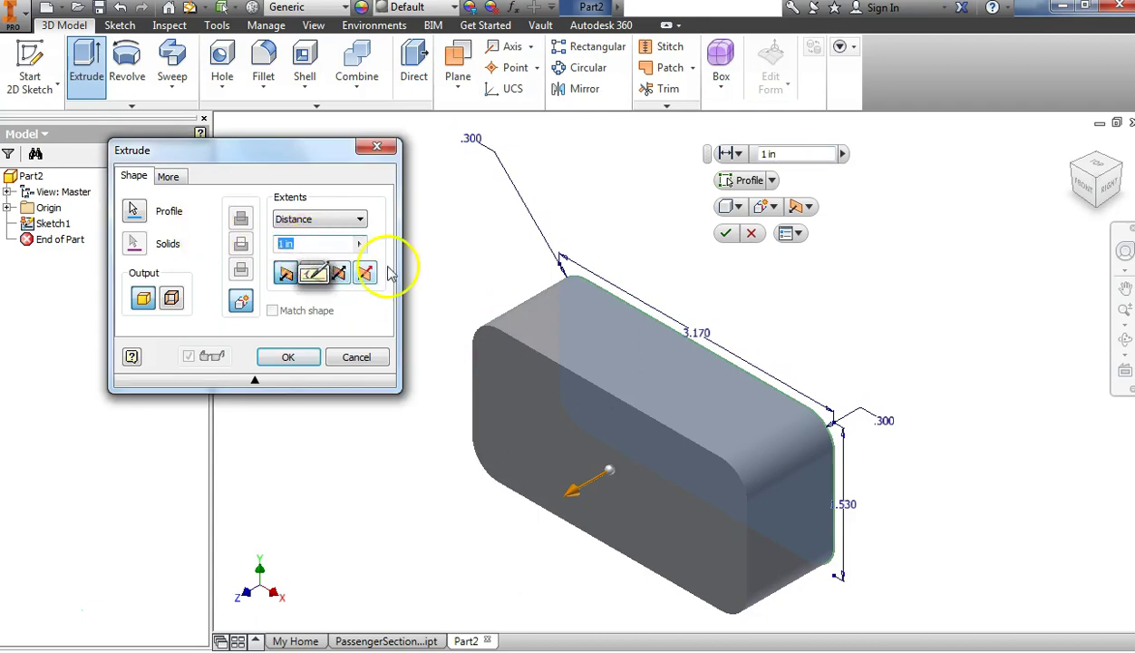
text(.17)
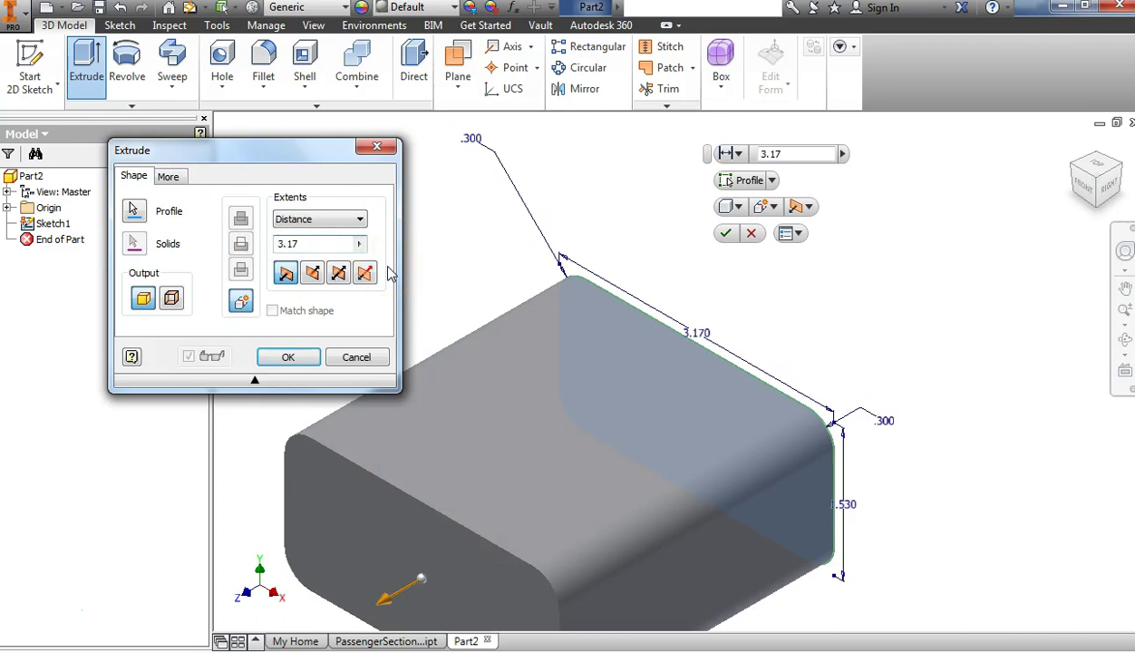
key(Return)
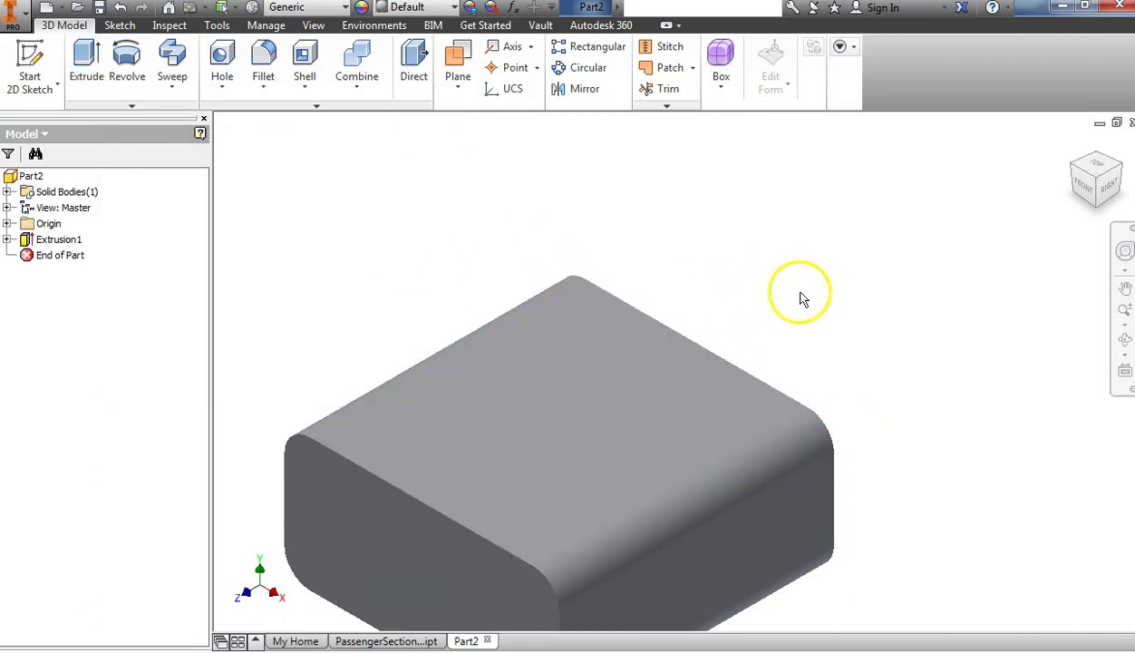
- Start a new sketch on the solid's flat top face
scroll(800, 296, down, 3)
middle_drag(819, 303, 858, 275)
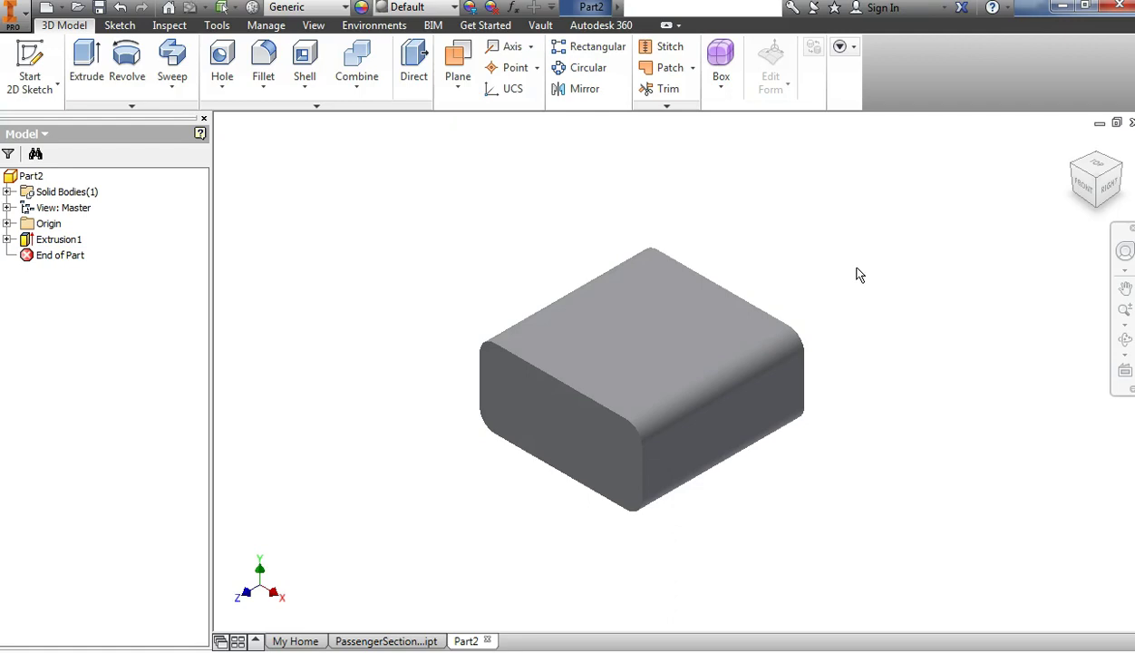
click(665, 322)
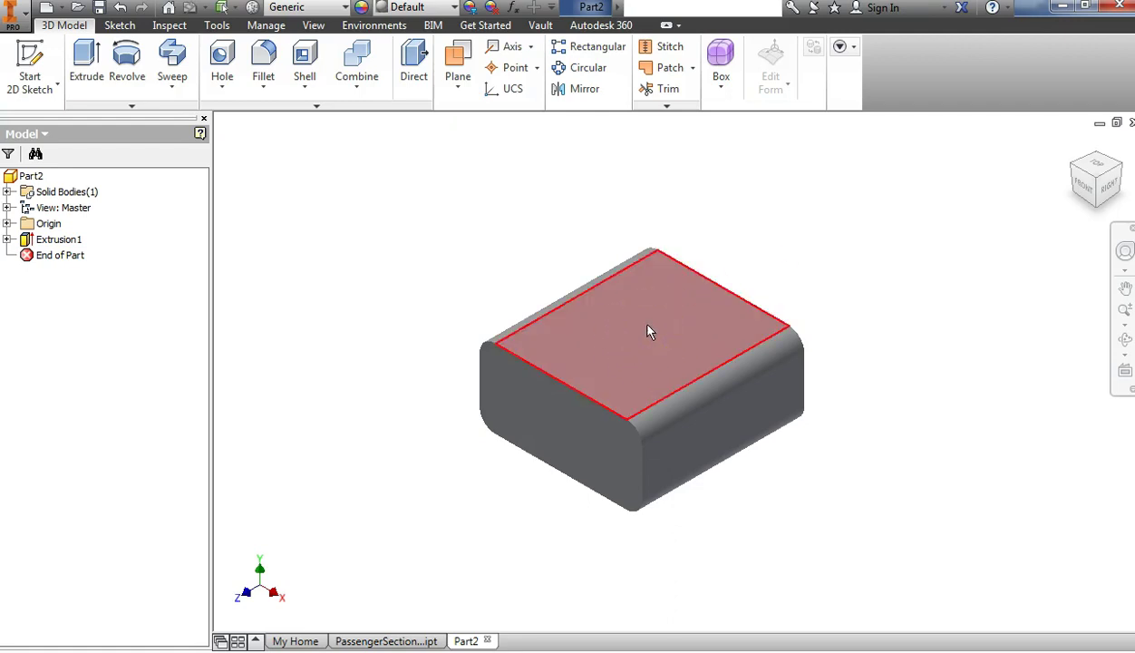
mouse_move(649, 330)
click(676, 271)
right_click(666, 324)
click(668, 370)
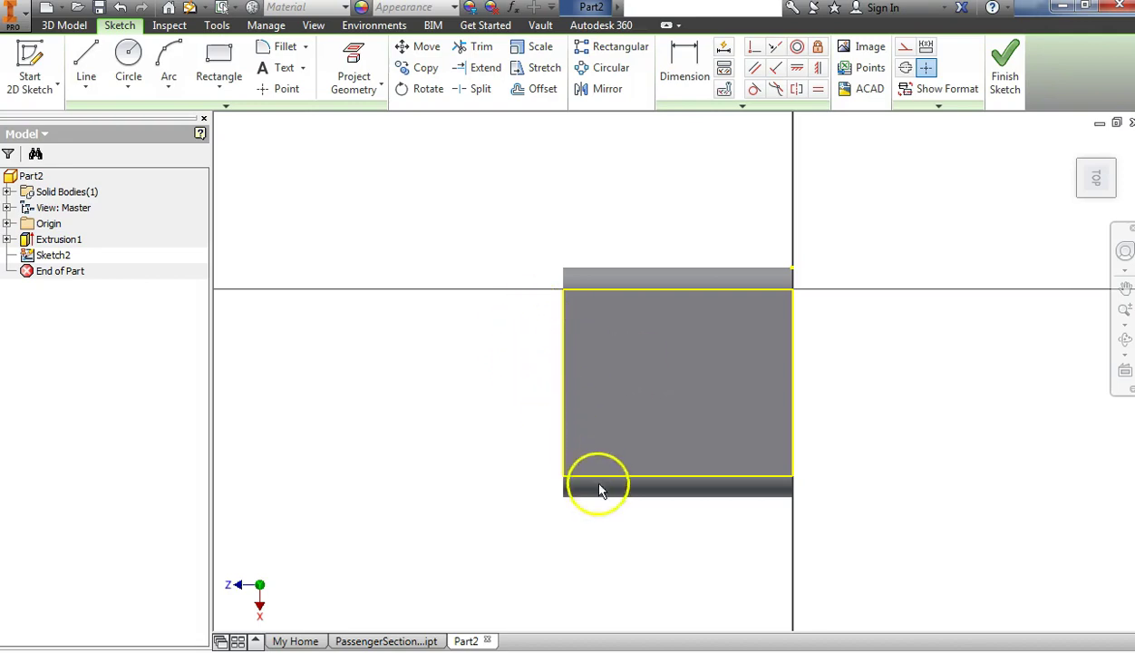
mouse_move(1078, 147)
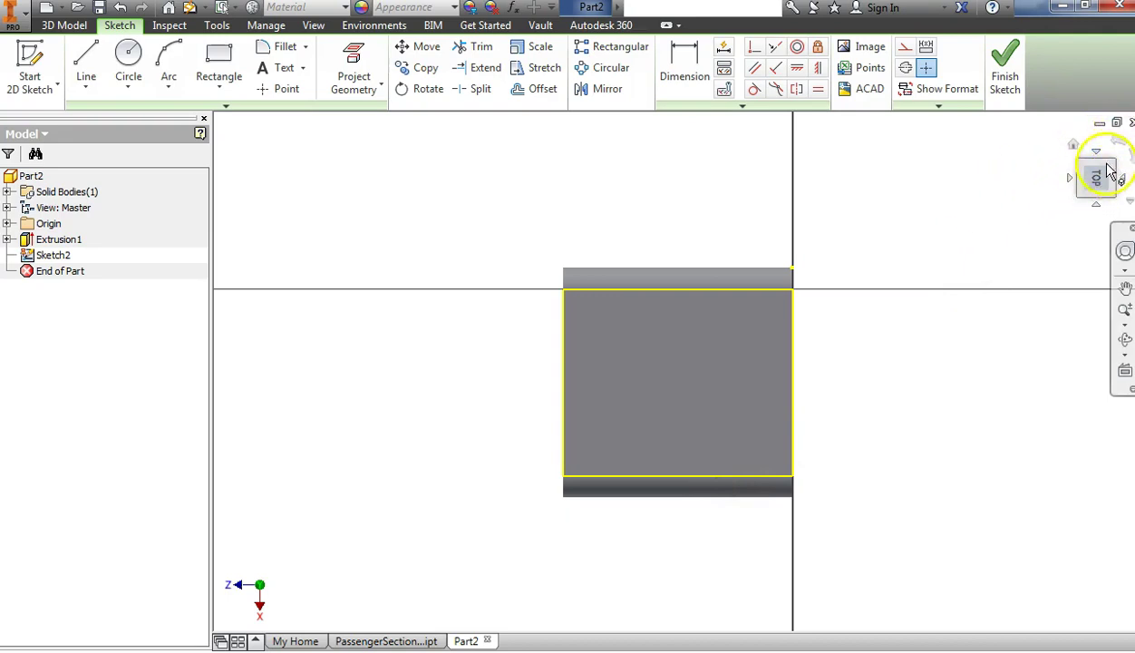
click(1117, 147)
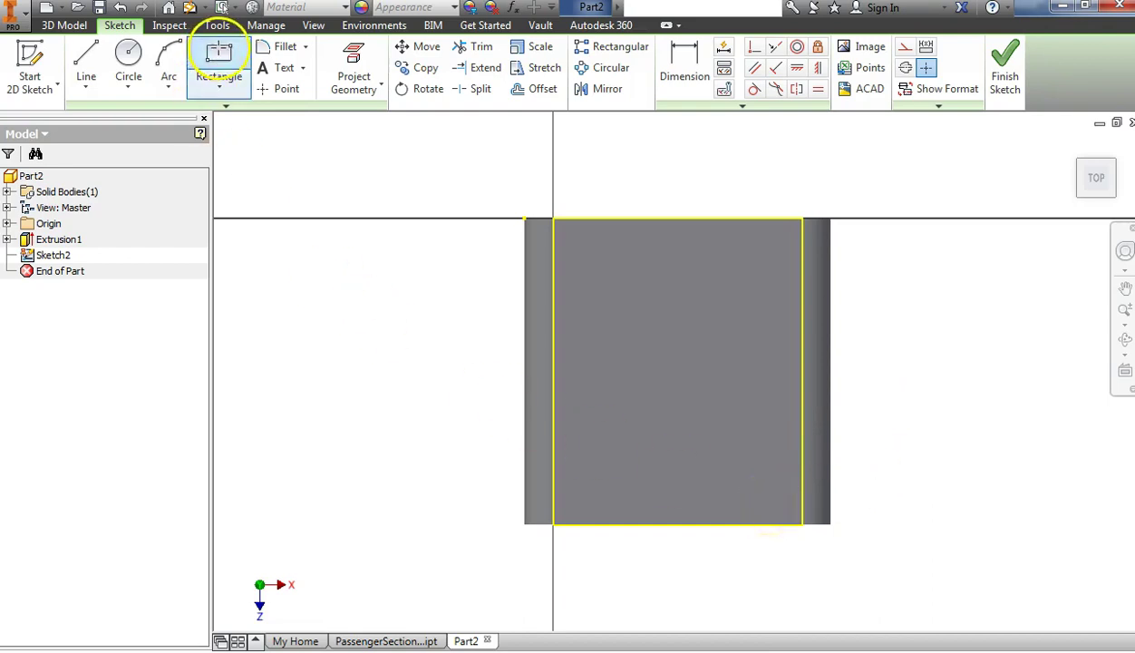
- Draw a two-point rectangle 1.98 in wide and 1.59 in high on the top face and leave the Rectangle command
click(220, 69)
click(609, 434)
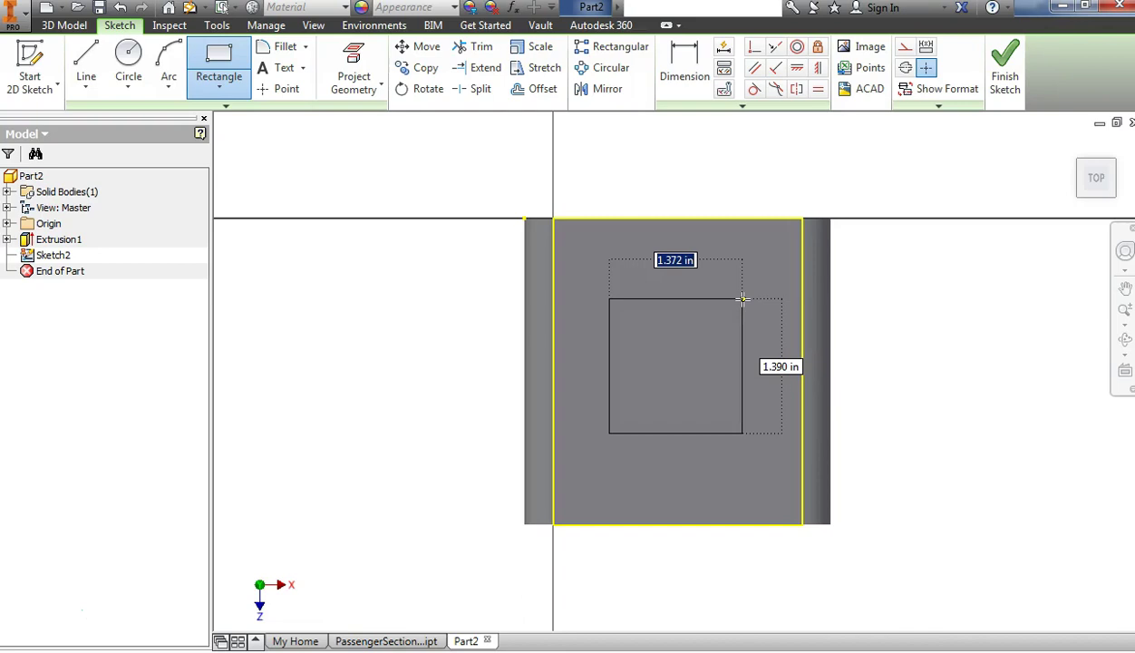
text(1.98)
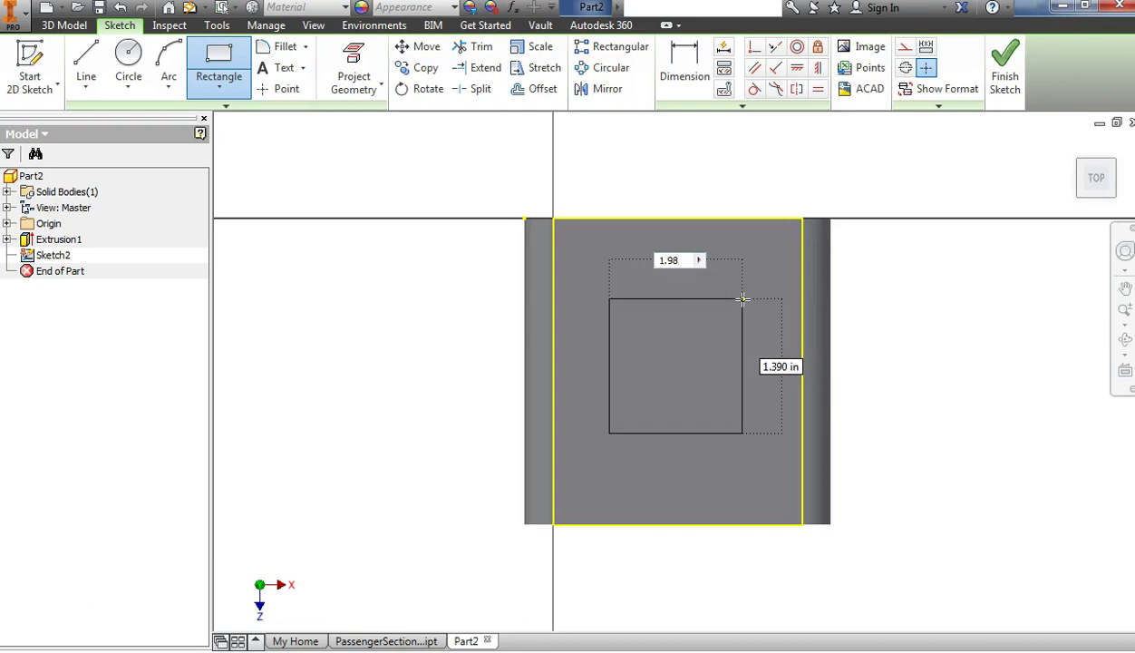
key(Tab)
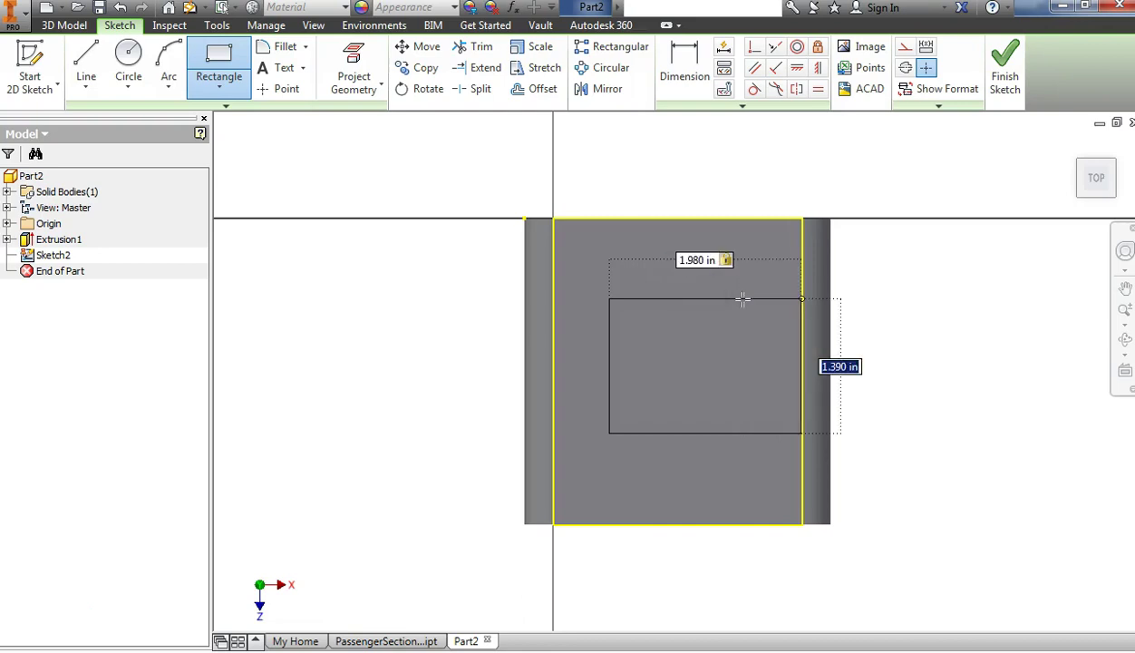
text(1.59)
key(Return)
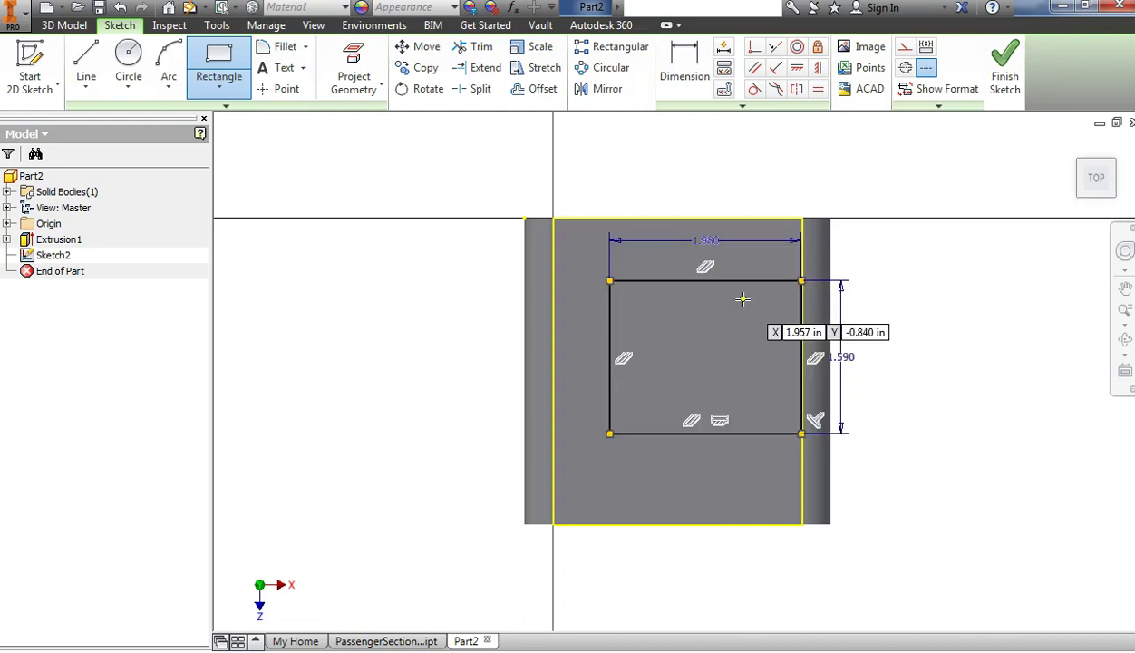
right_click(802, 160)
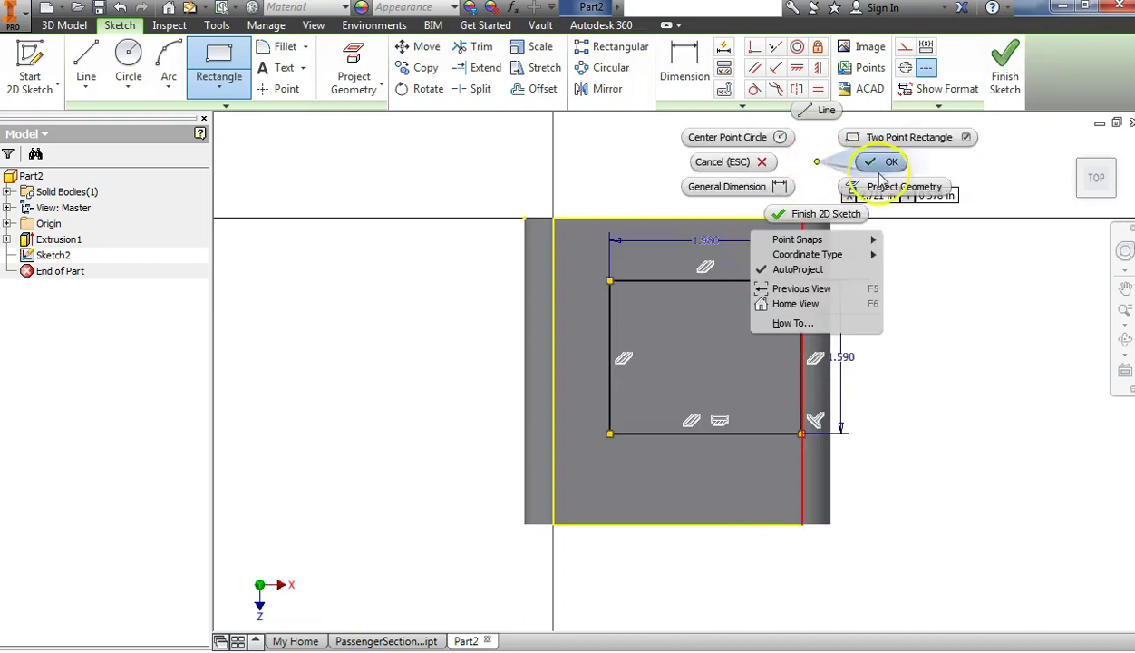
click(844, 160)
- Show all sketch constraints, delete the projection constraint on the face's right edge and try to move the rectangle away from that edge
drag(762, 283, 717, 276)
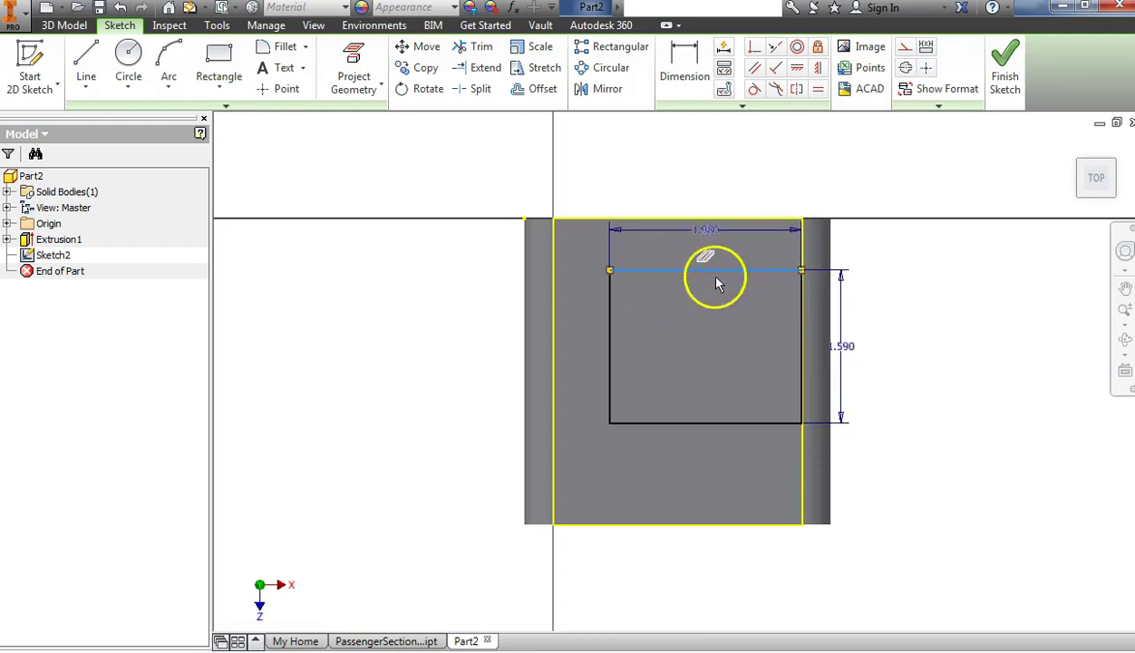
key(F8)
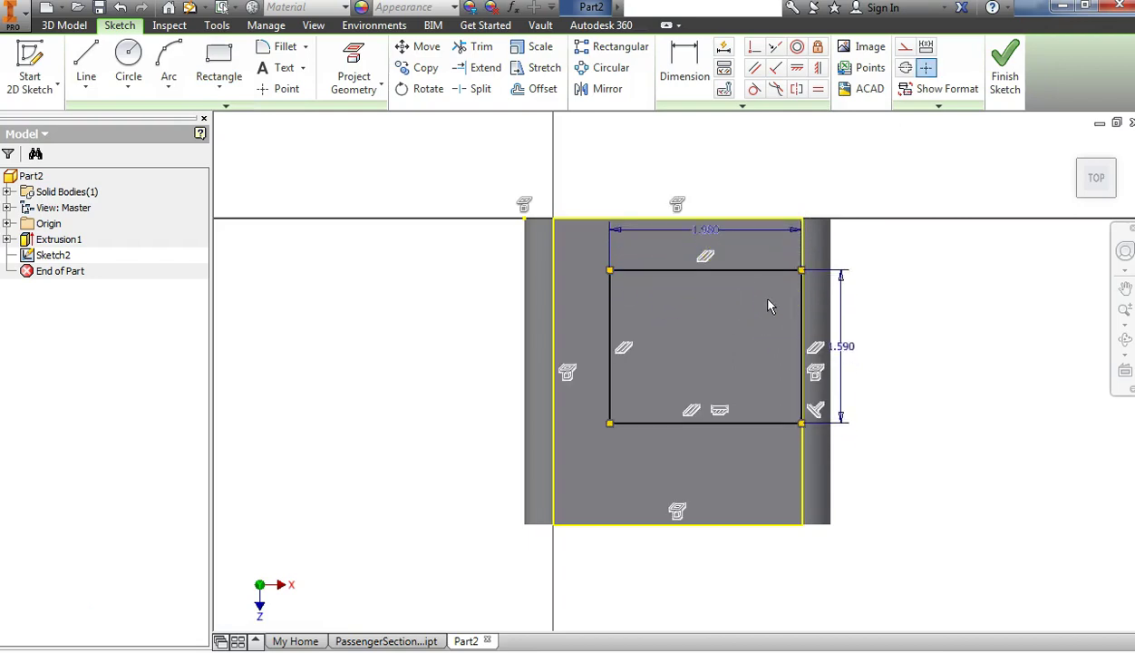
right_click(815, 380)
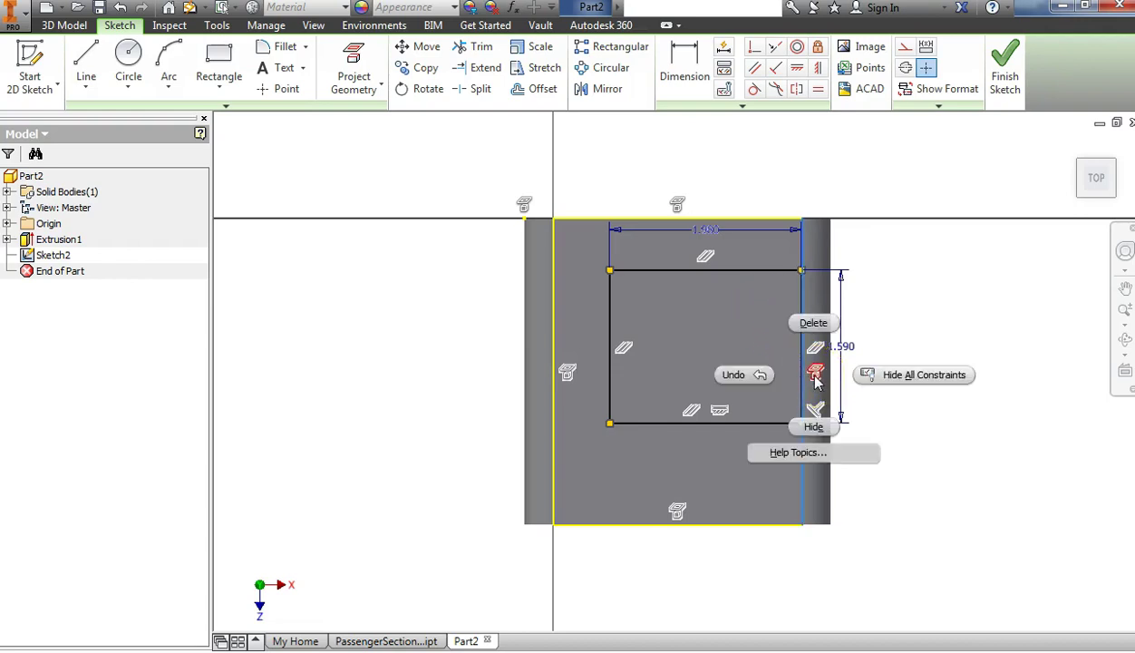
click(809, 323)
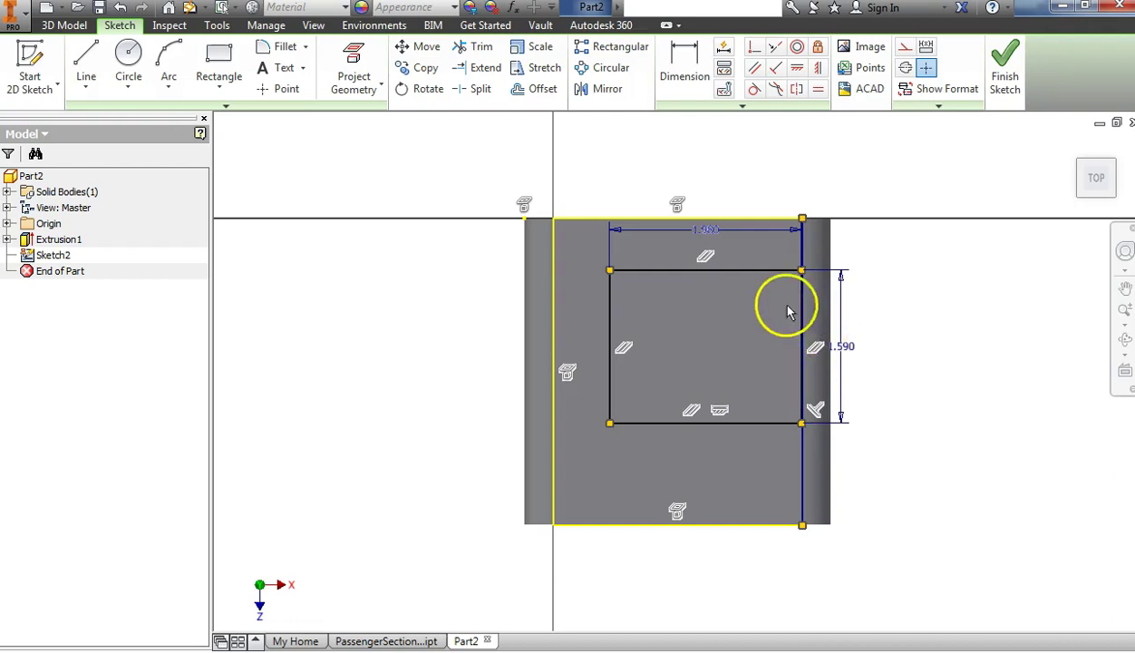
mouse_move(746, 273)
mouse_down()
mouse_move(707, 264)
mouse_move(715, 279)
mouse_up()
click(119, 7)
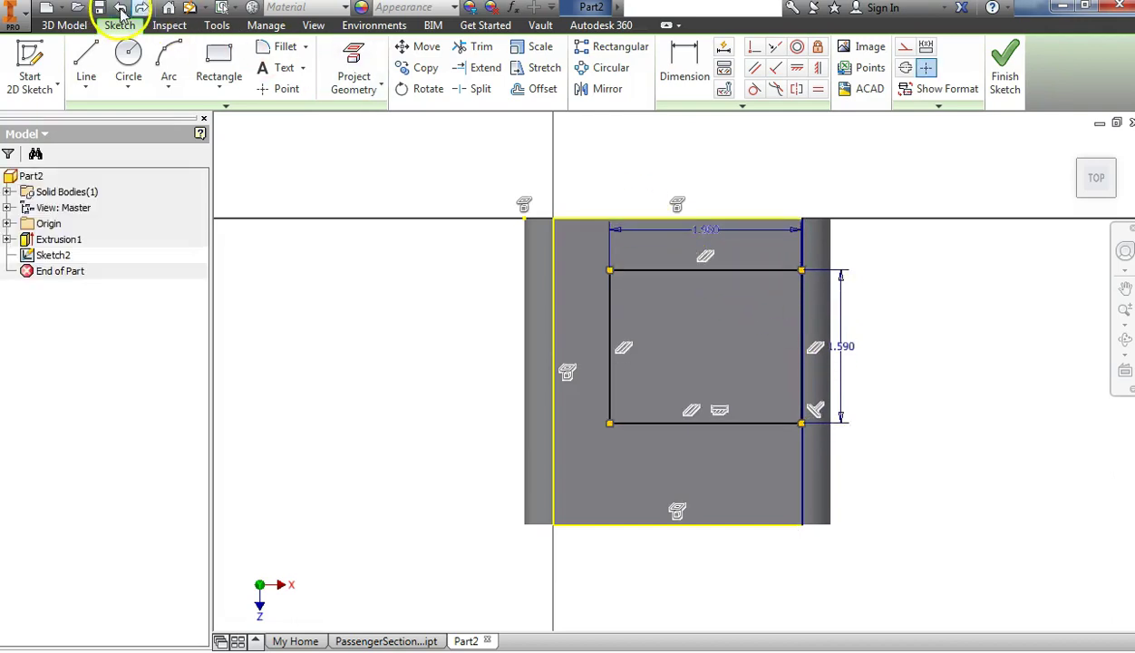
- Try to delete the perpendicular constraint at the rectangle's upper-right corner
click(800, 326)
mouse_move(775, 350)
mouse_down()
mouse_move(774, 279)
mouse_move(749, 284)
mouse_move(803, 294)
mouse_move(785, 276)
mouse_up()
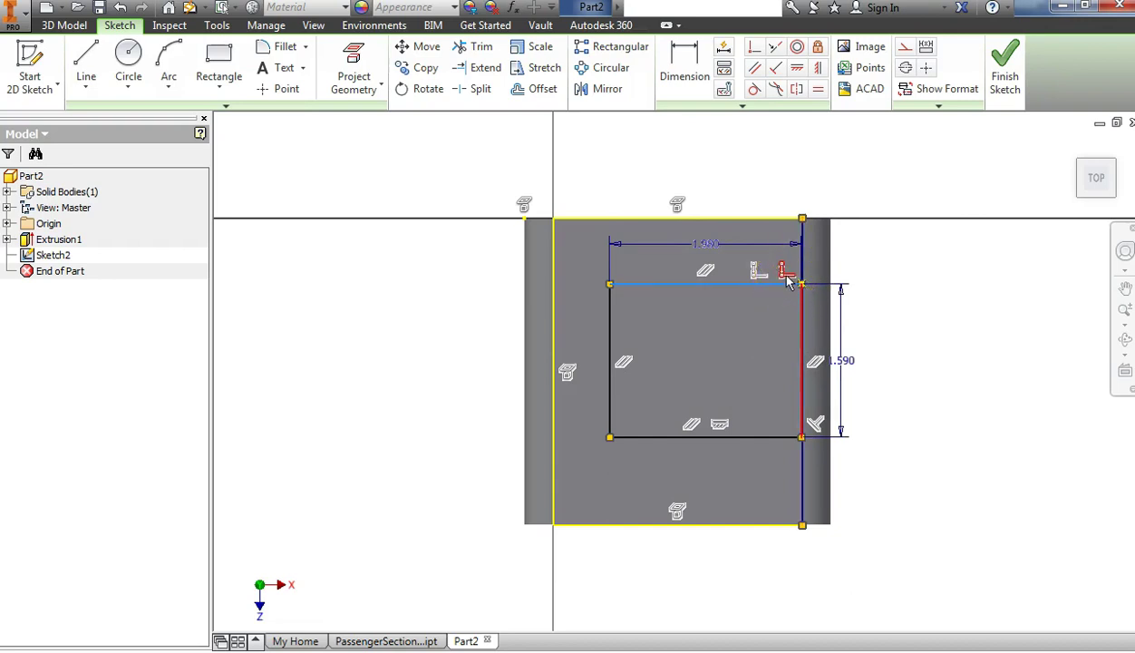
right_click(787, 281)
click(785, 222)
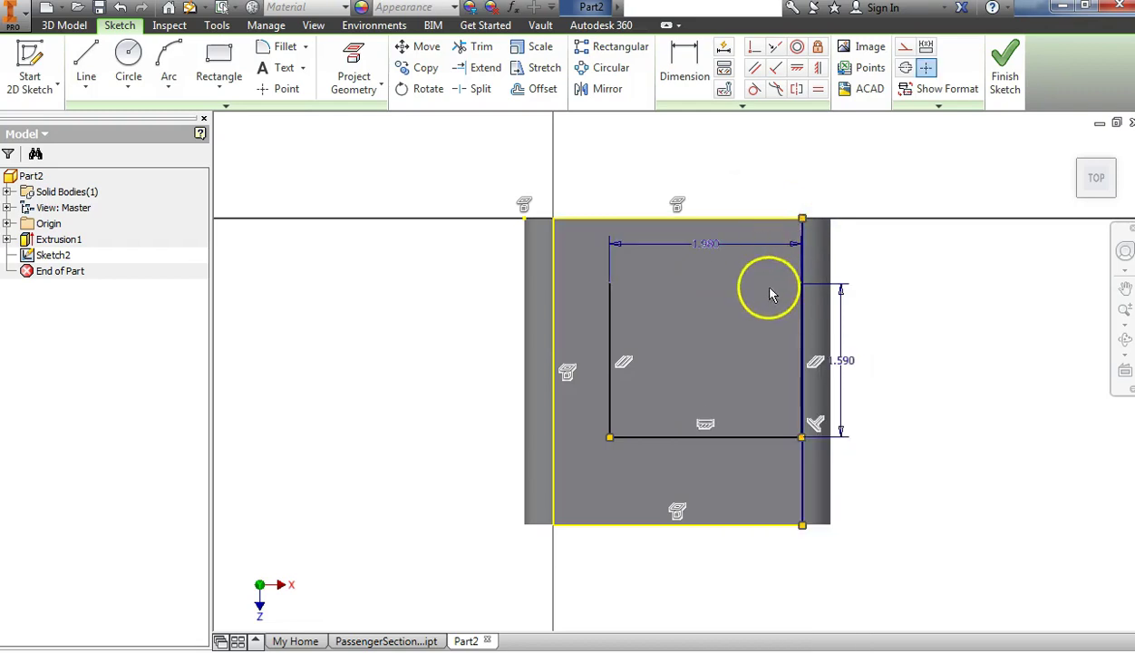
- Undo the constraint edits, the moves and the rectangle, back to the empty top-face sketch
click(121, 9)
click(120, 9)
click(120, 8)
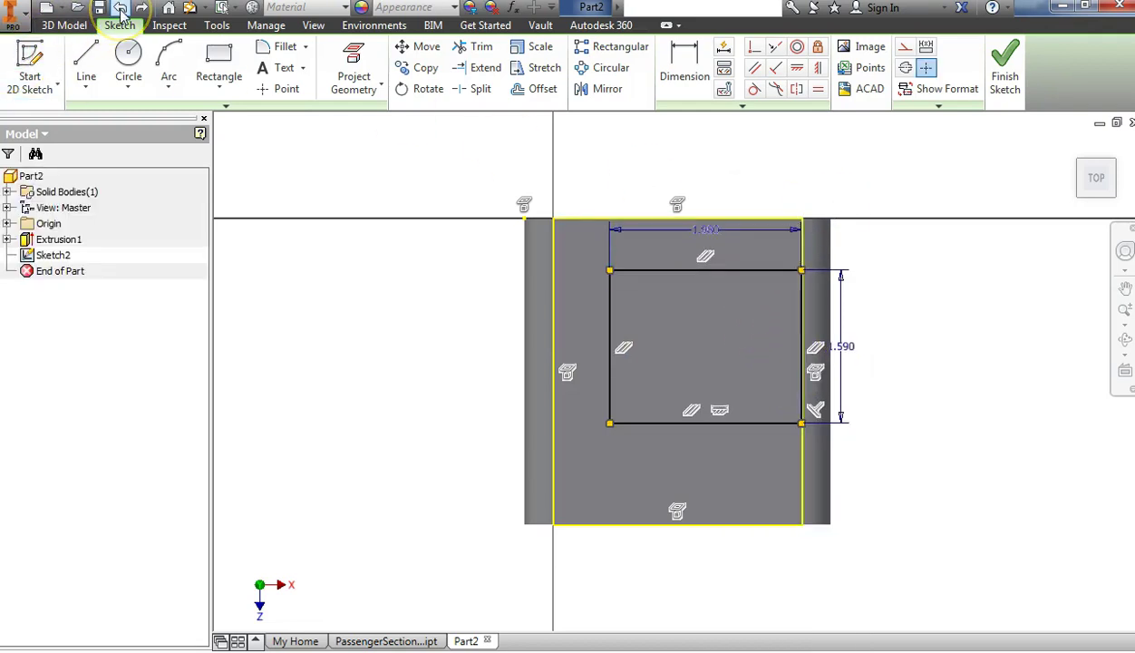
click(121, 8)
click(121, 10)
click(120, 9)
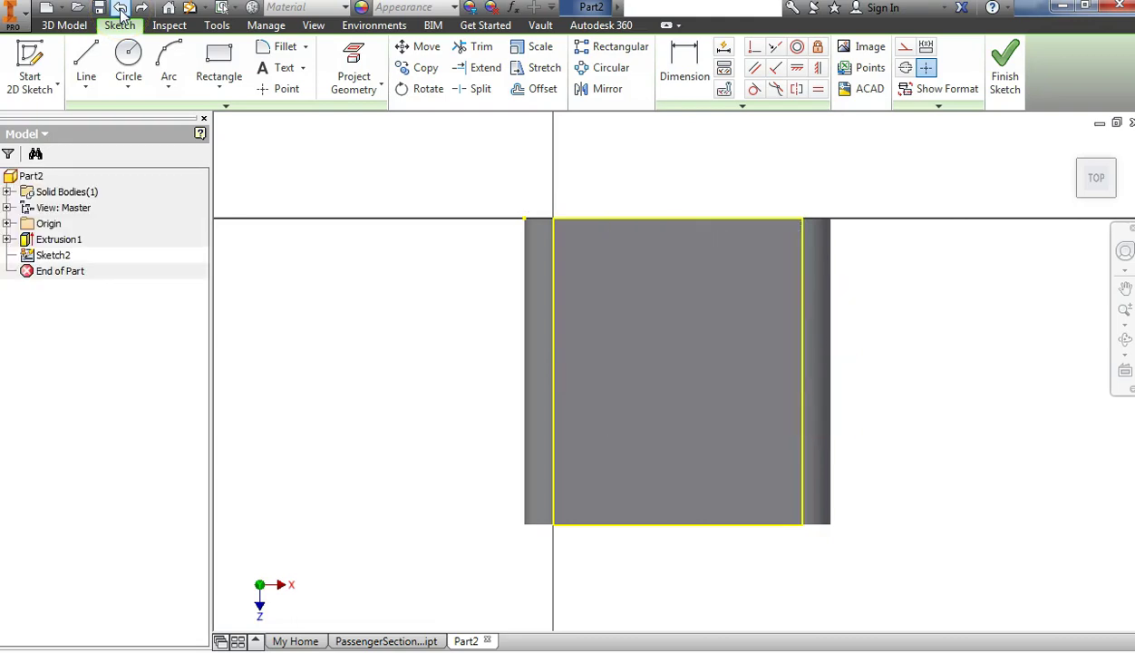
- Draw a new rectangle, 1.98 in wide and 1.59 in high, inside the top face and clear of its edges
click(219, 61)
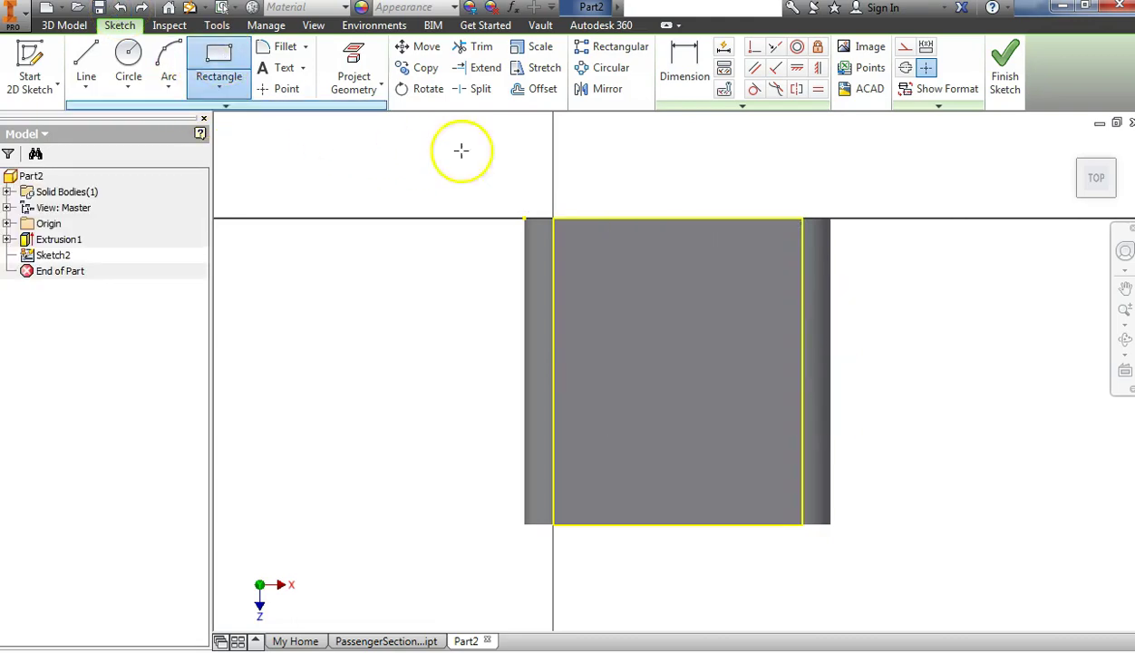
click(801, 297)
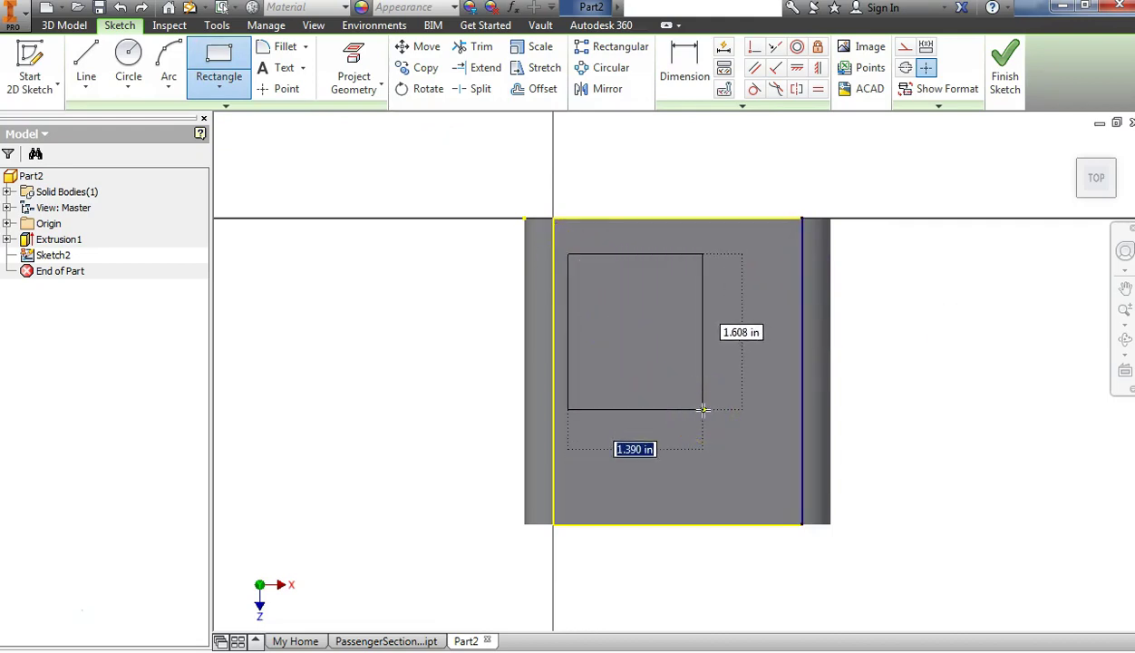
text(1.98)
key(Tab)
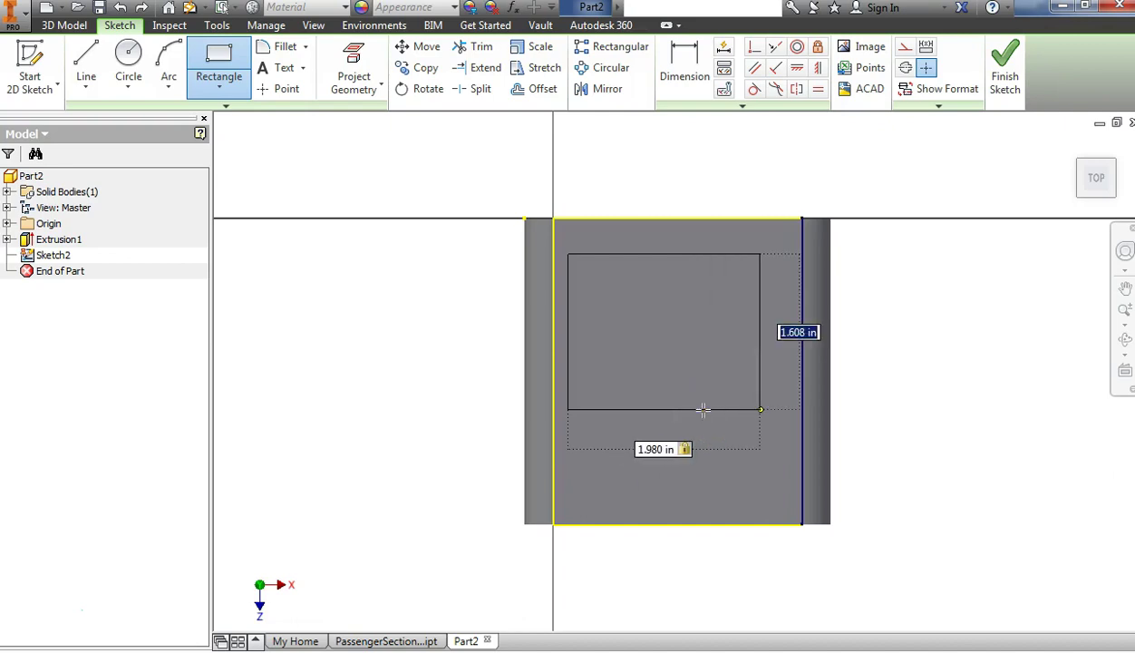
text(1.59)
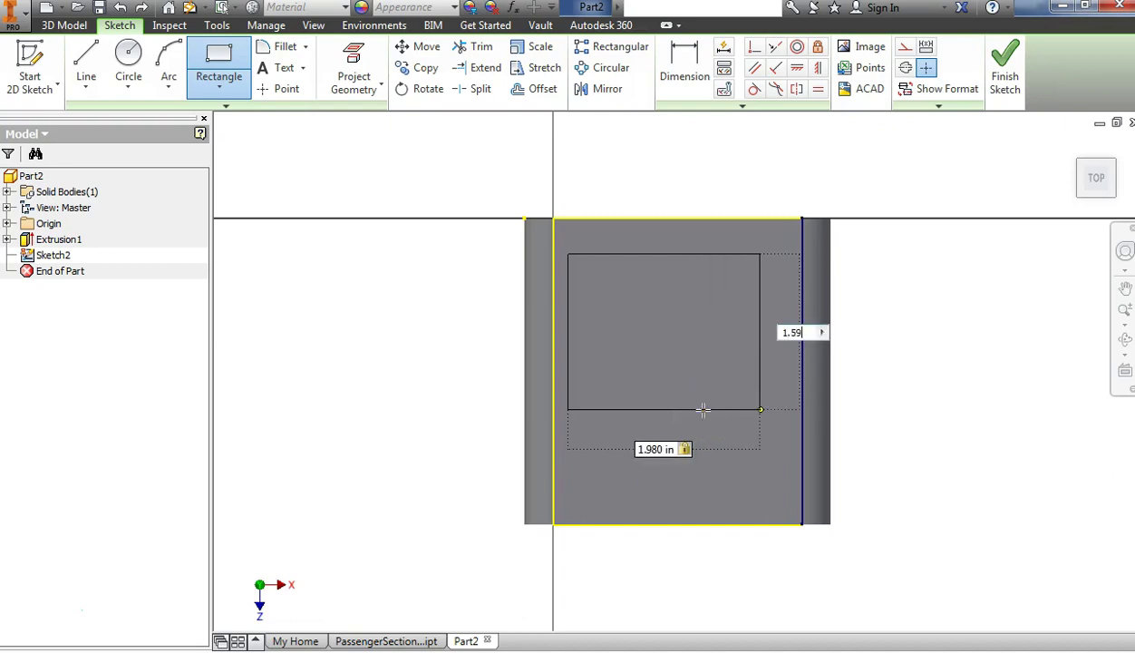
key(Return)
right_click(665, 154)
click(705, 169)
- Move the rectangle down and to the right so that it sits nearer the middle of the top face
drag(722, 254, 776, 269)
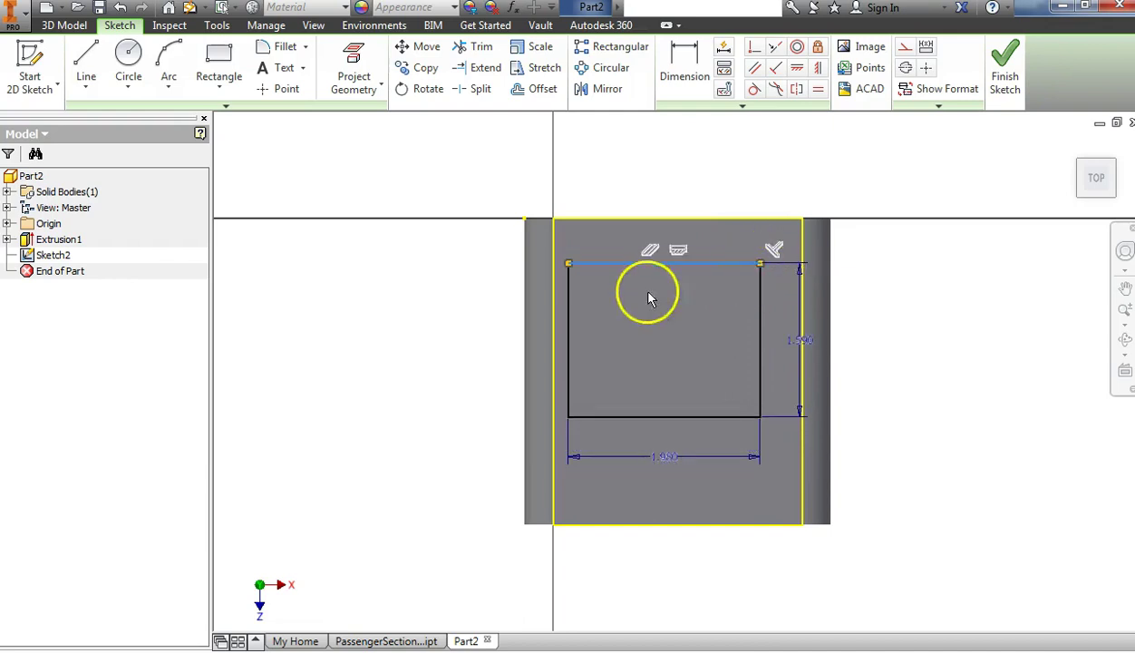
mouse_move(571, 336)
mouse_down()
mouse_move(600, 333)
mouse_move(570, 336)
mouse_move(590, 337)
mouse_up()
mouse_move(638, 264)
mouse_down()
mouse_move(648, 304)
mouse_move(626, 288)
mouse_move(609, 293)
mouse_move(591, 269)
mouse_up()
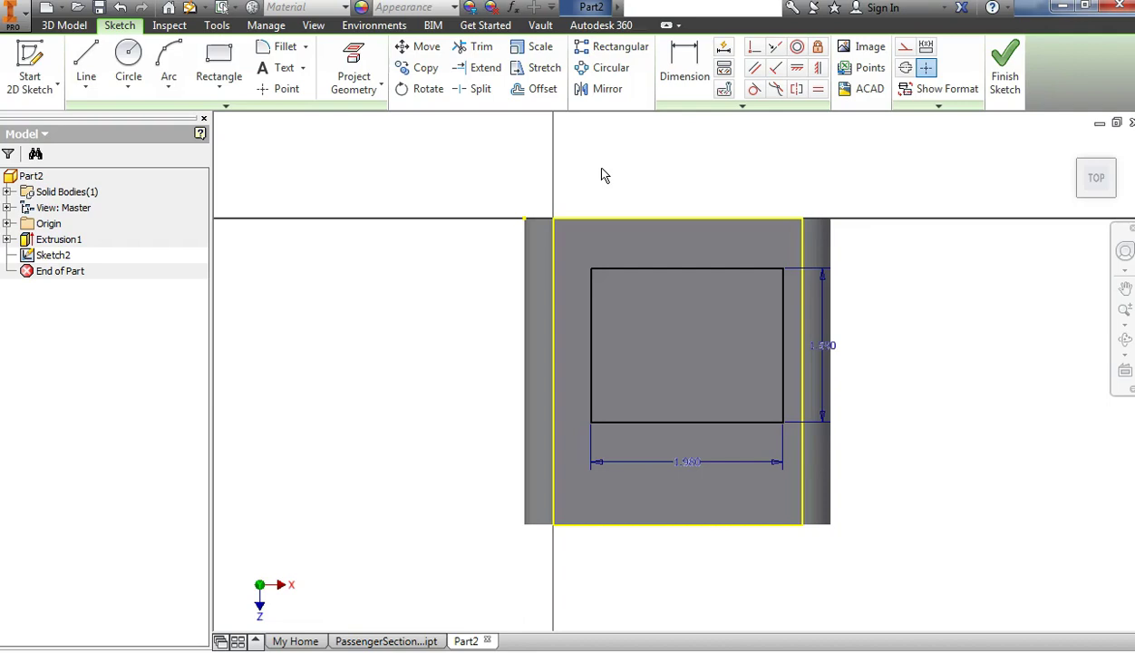
- Dimension the rectangle's right side from the solid's right outer edge and set the distance to 0.595 in
click(685, 72)
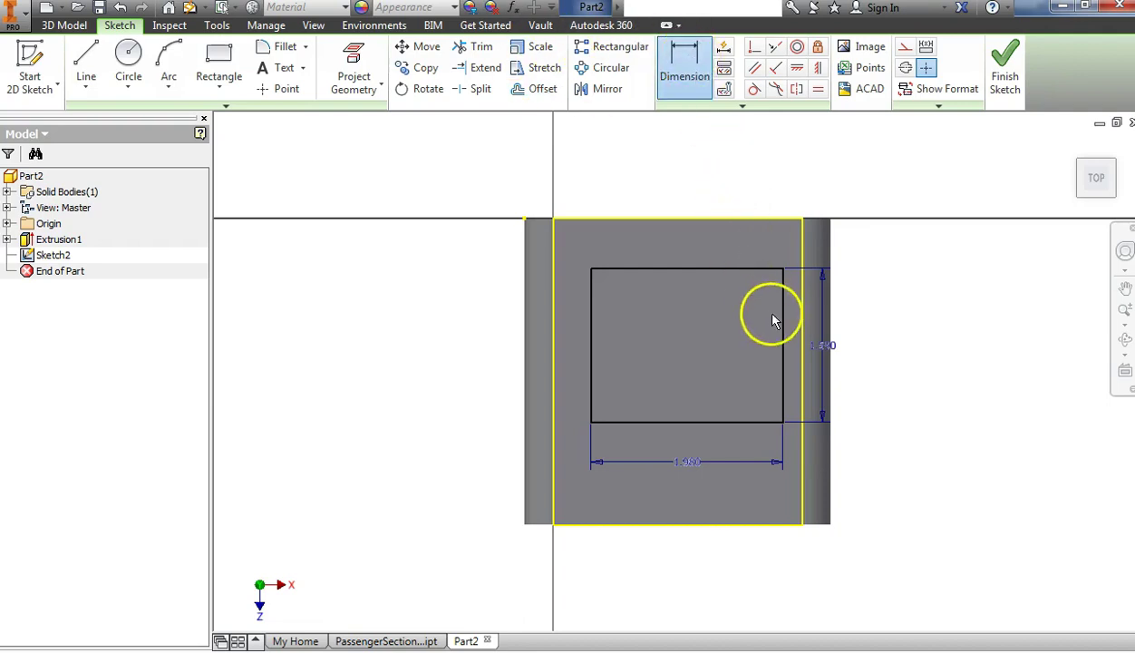
click(783, 319)
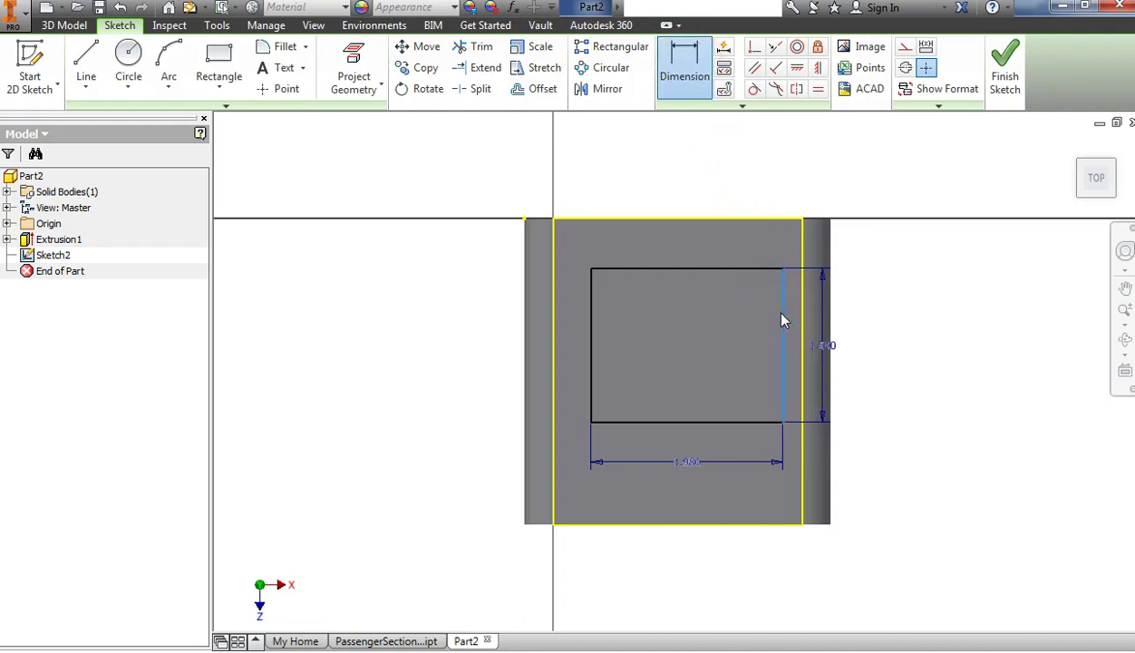
click(833, 328)
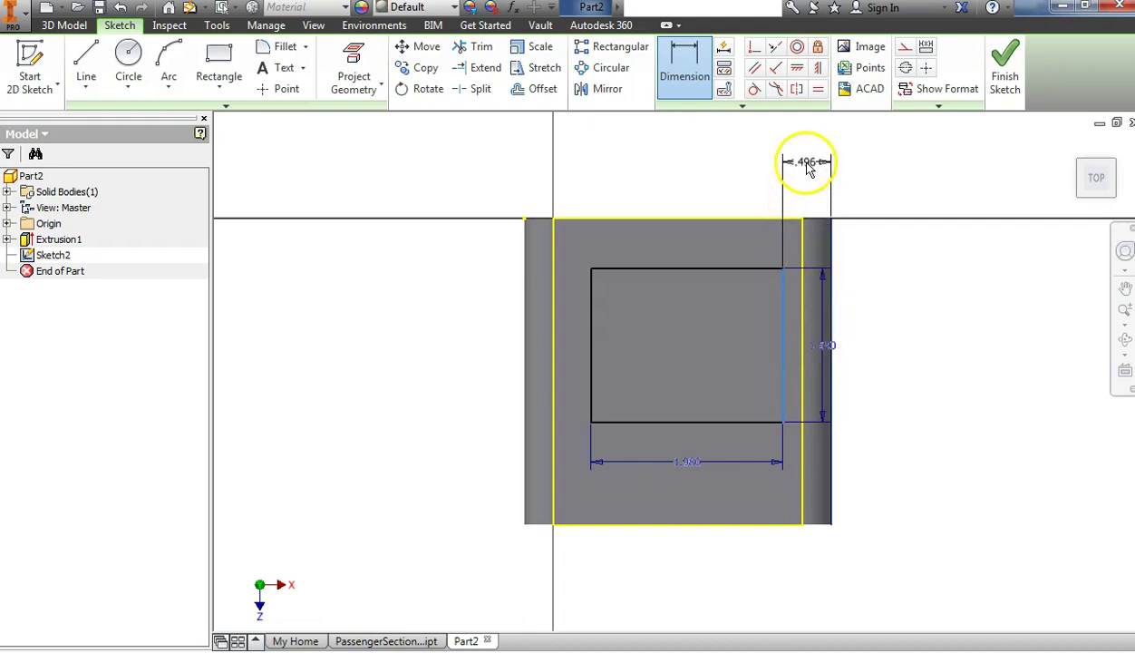
click(810, 173)
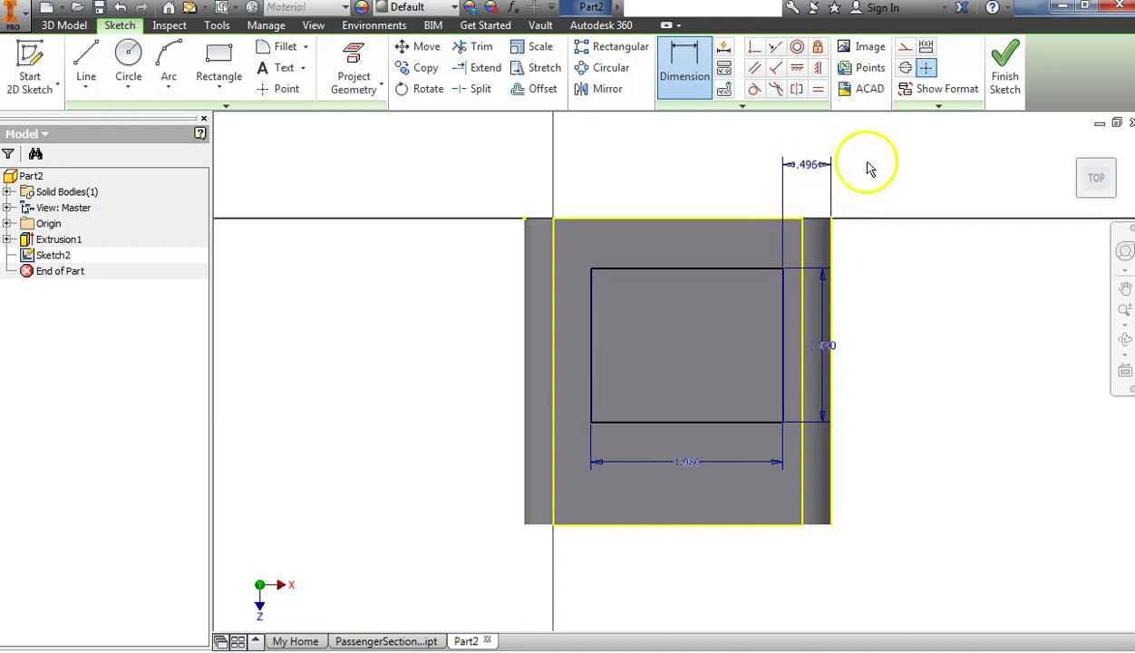
right_click(819, 145)
click(847, 156)
double_click(805, 168)
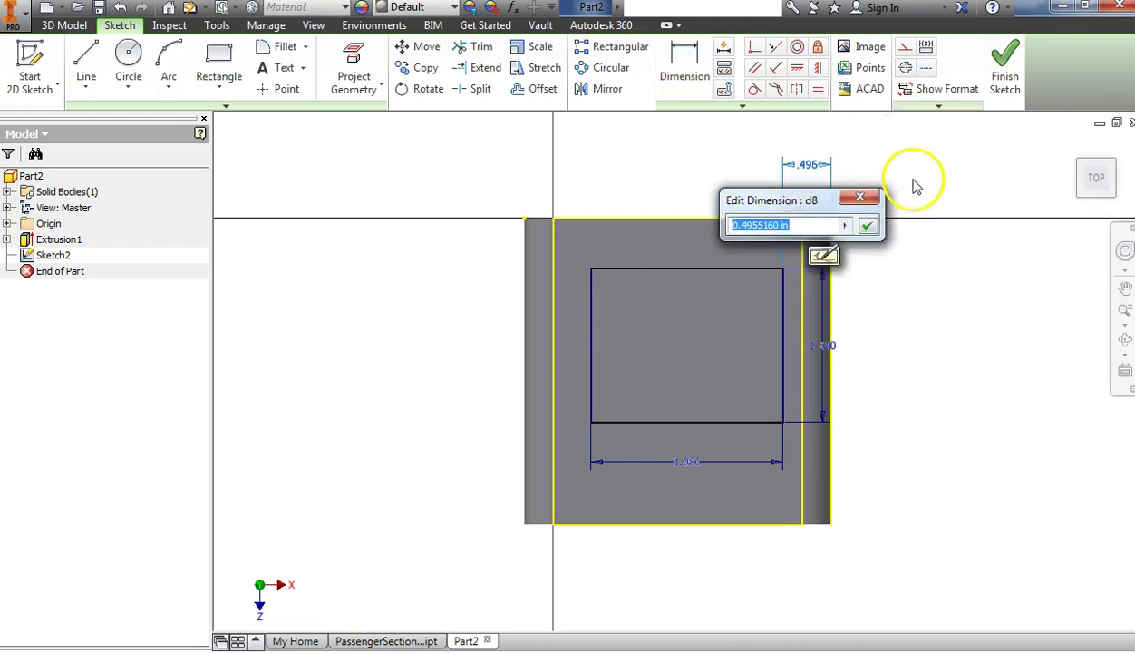
text(.595)
key(Return)
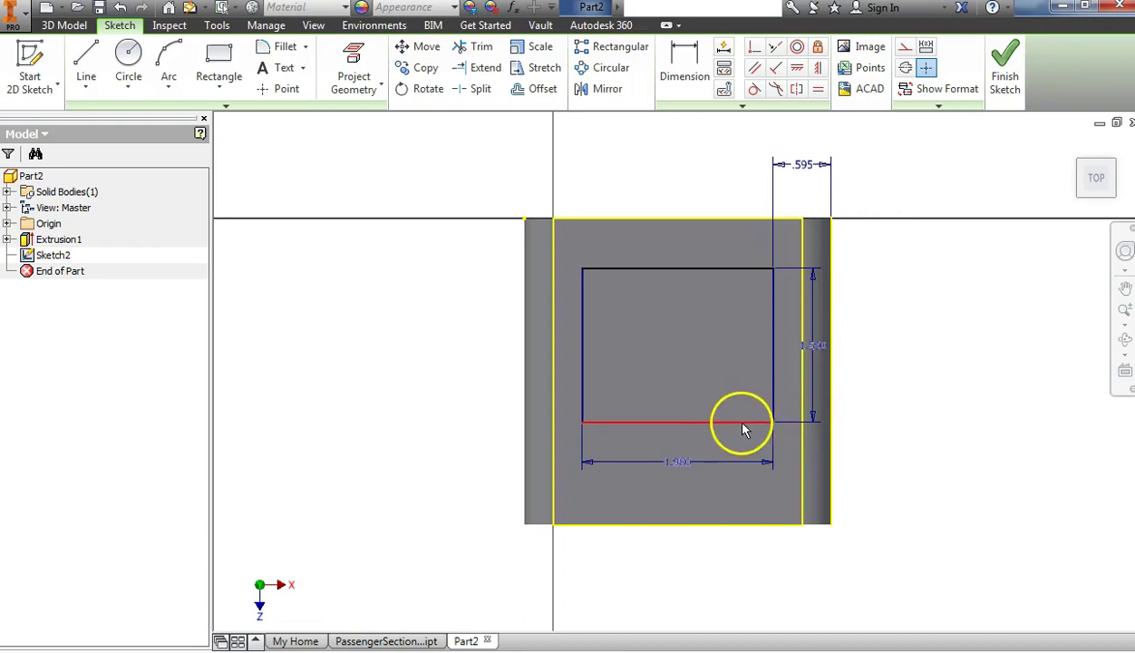
- Dimension the rectangle's lower side from the solid's lower edge and set the distance to 0.82 in
click(683, 78)
click(711, 418)
click(750, 526)
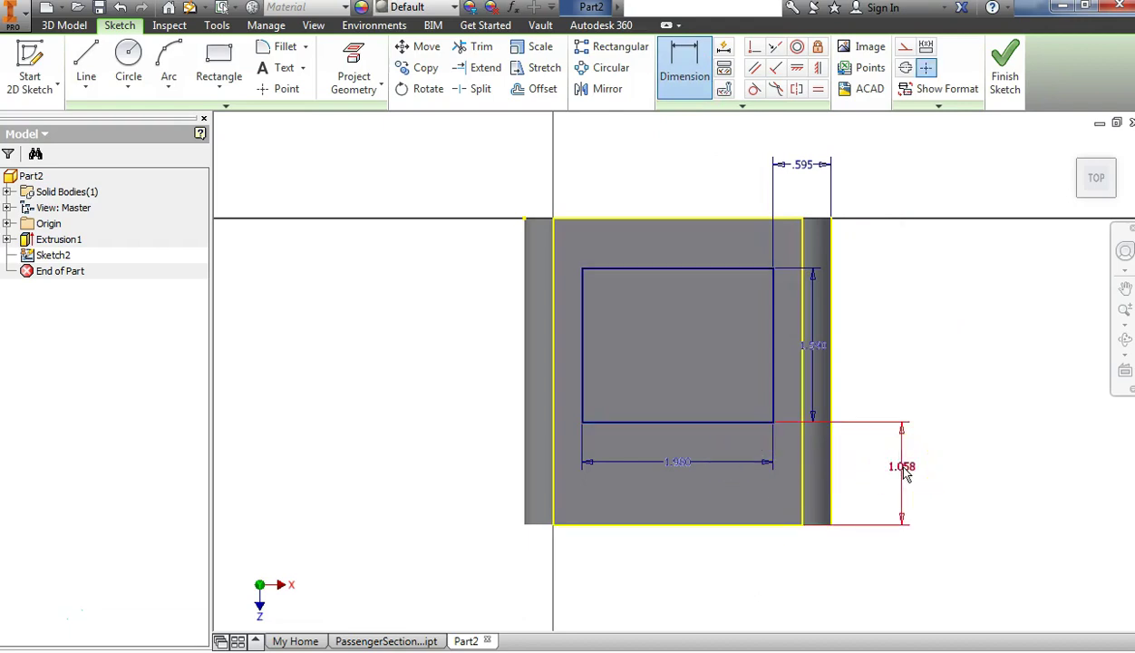
right_click(921, 376)
click(953, 384)
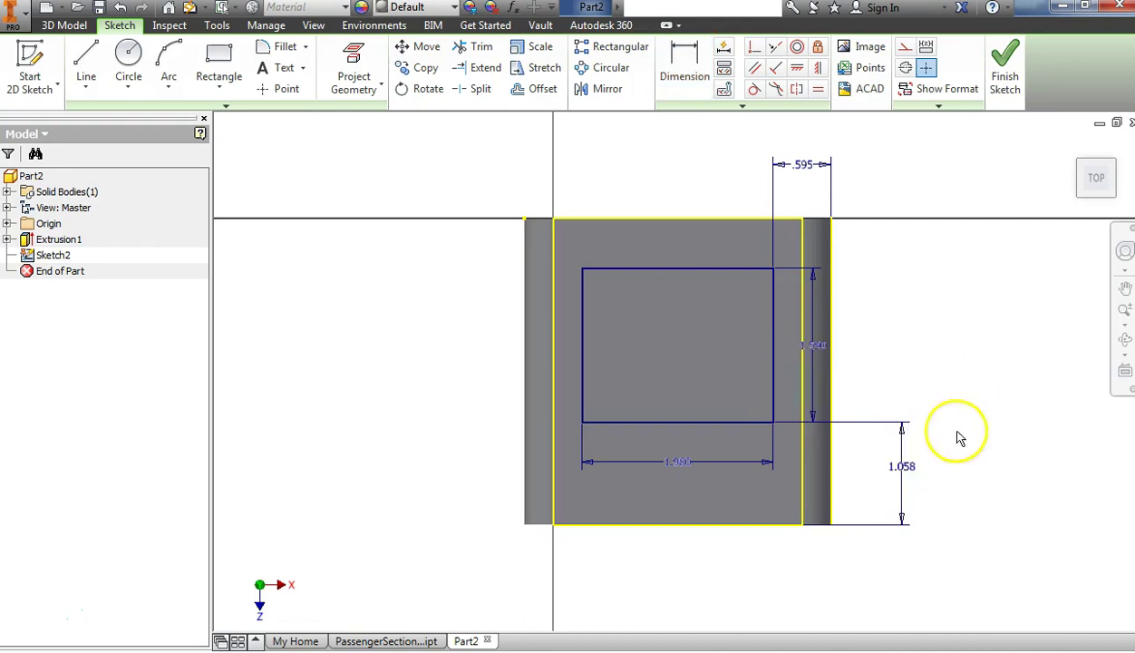
double_click(909, 466)
text(.82)
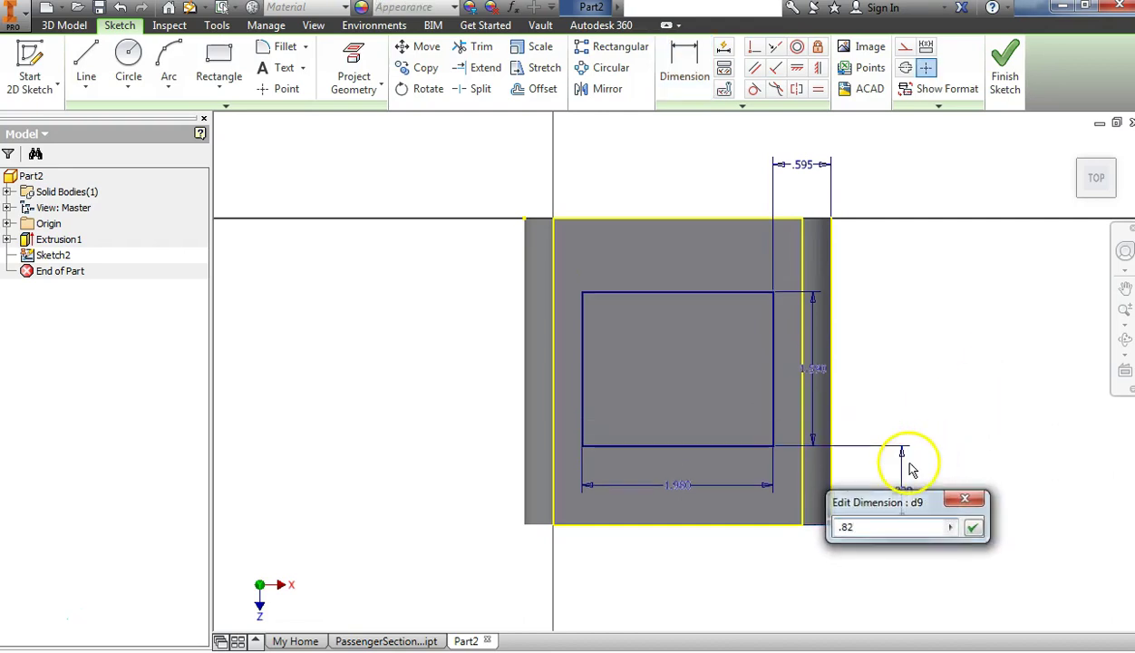
key(Return)
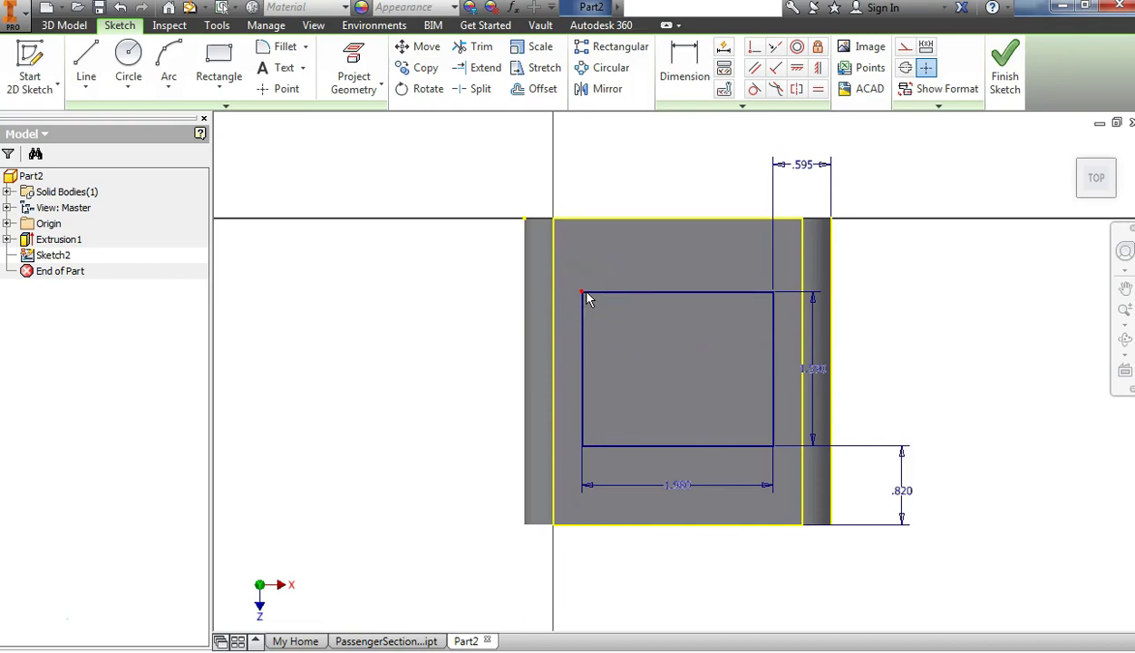
- Round all four corners of the top-face rectangle with 0.2 in sketch fillets
mouse_move(585, 299)
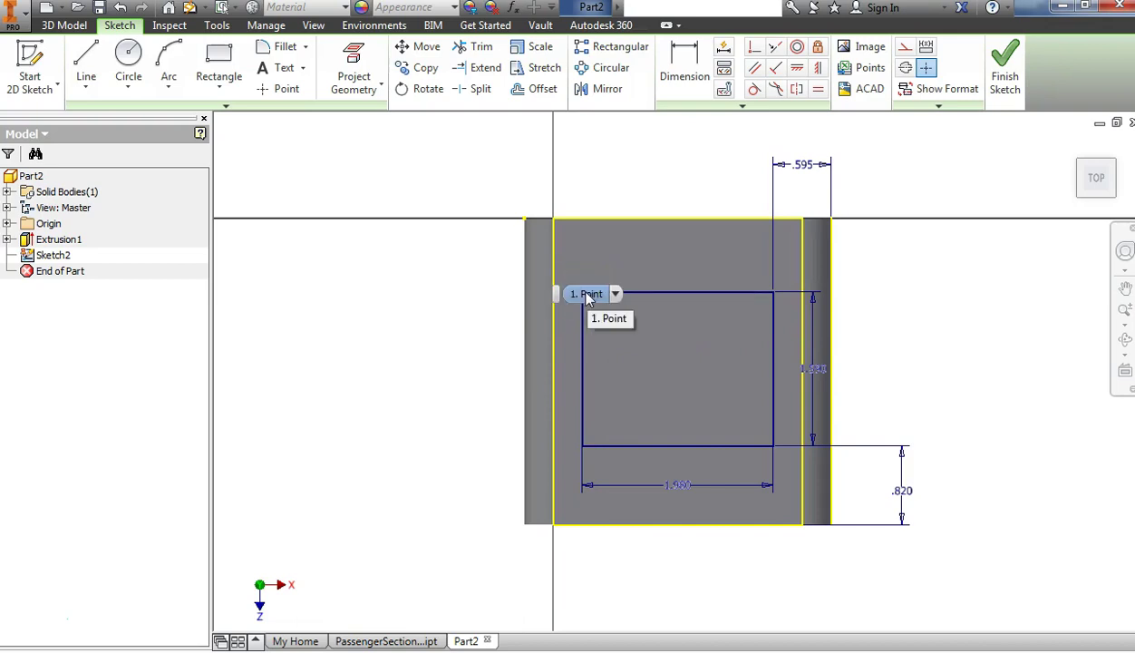
click(294, 55)
text(.2)
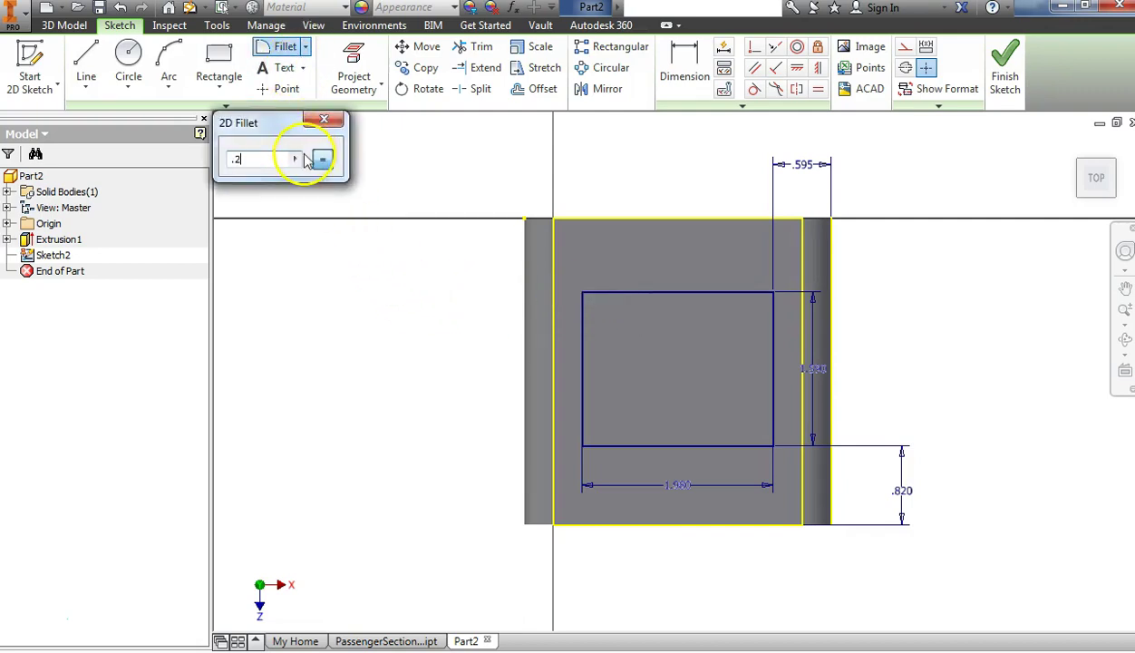
click(589, 293)
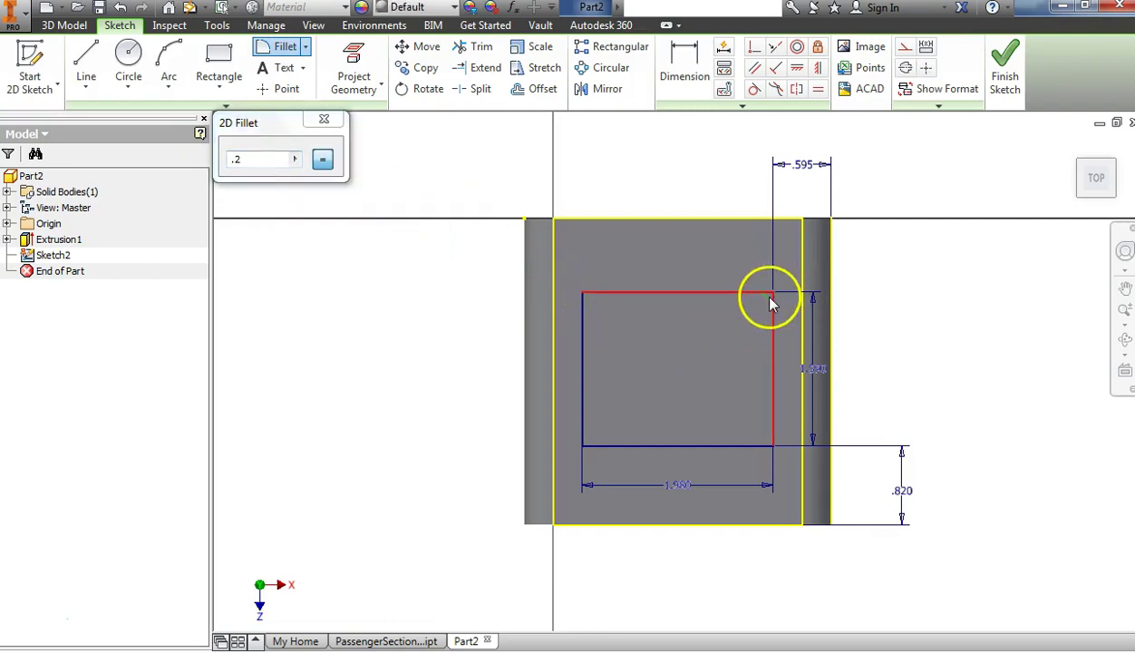
click(774, 304)
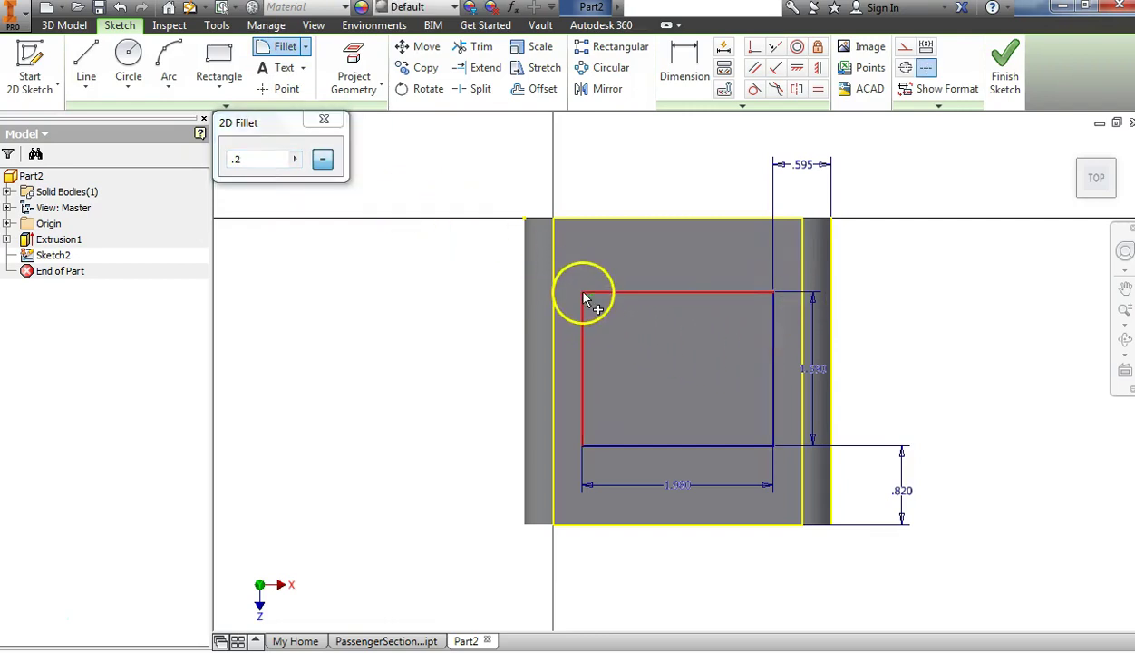
click(587, 304)
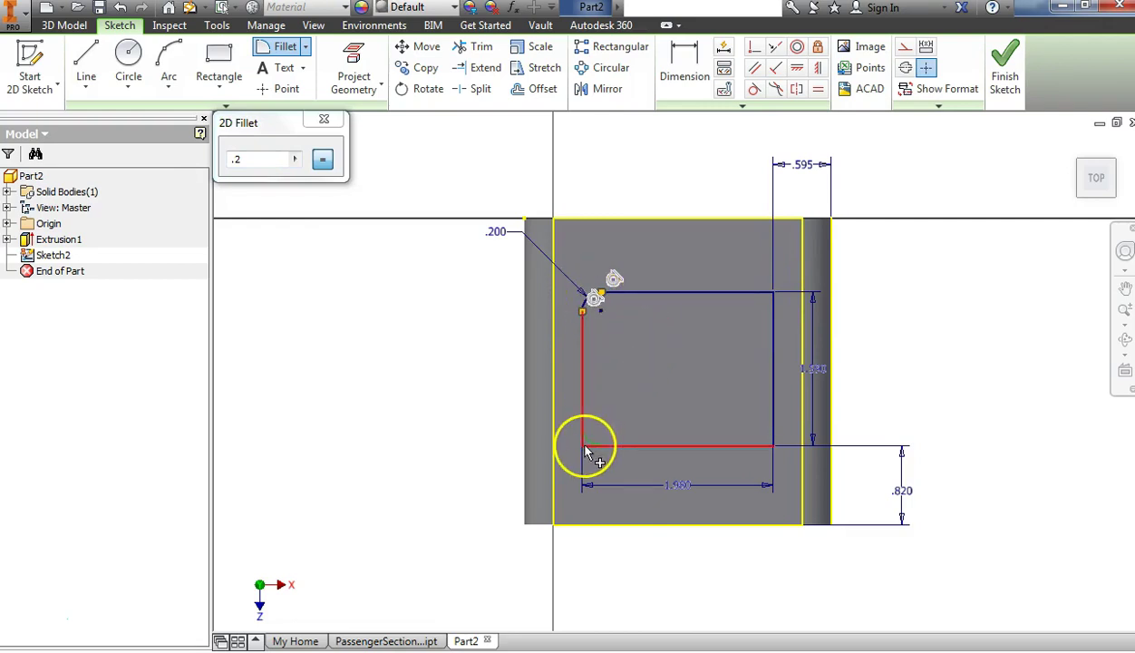
click(584, 450)
click(777, 303)
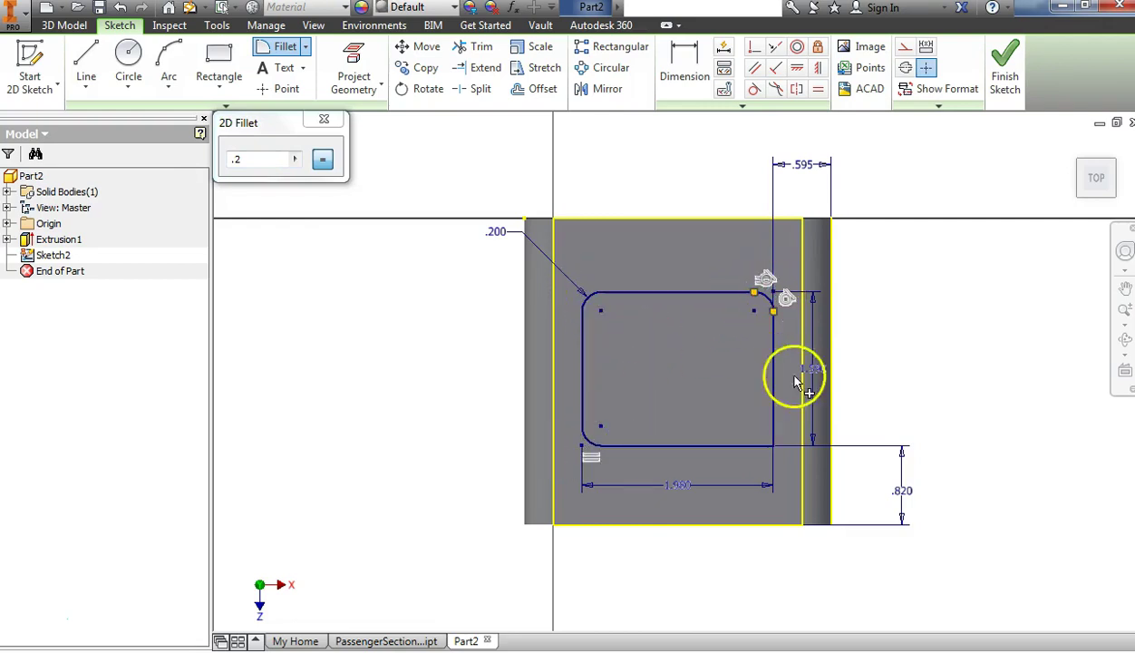
click(772, 449)
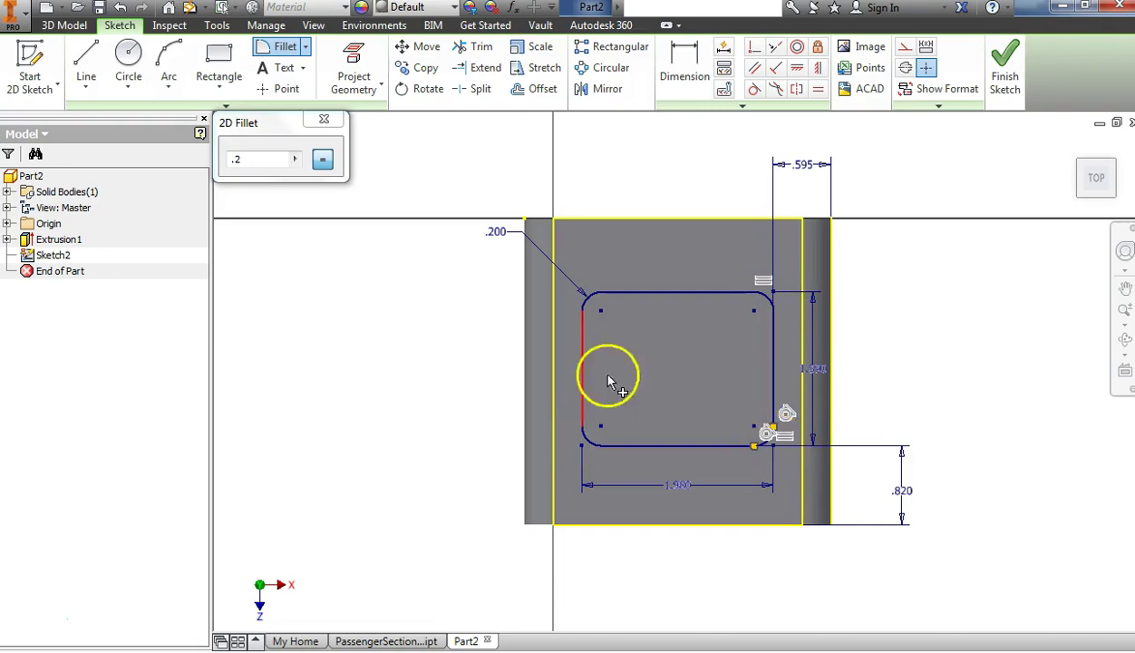
click(326, 124)
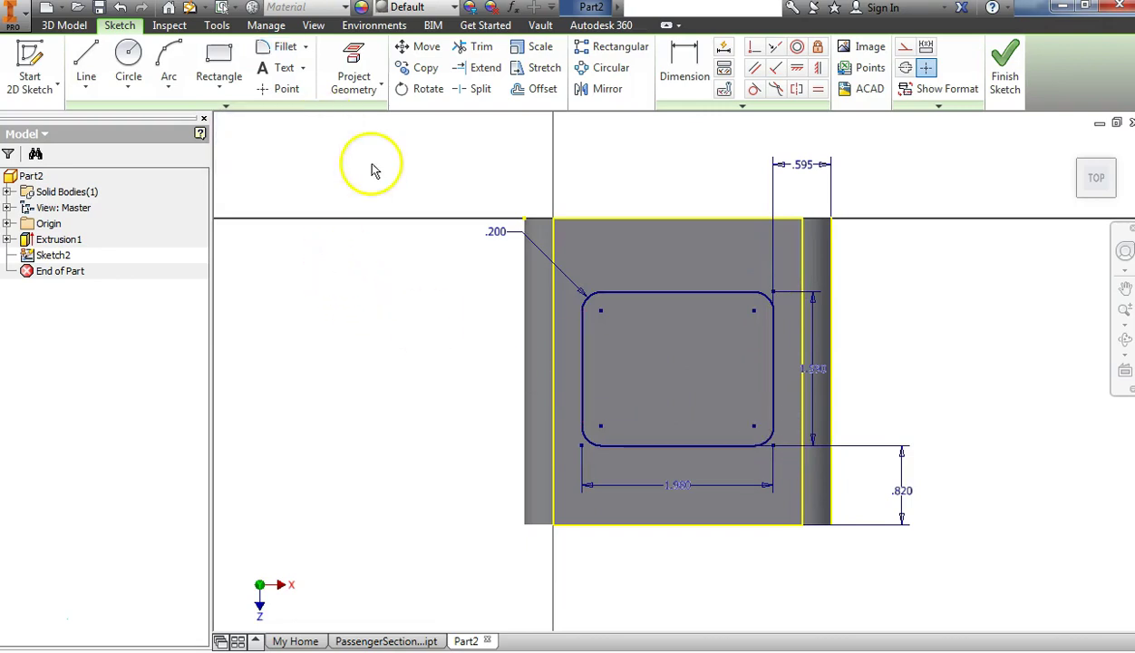
right_click(372, 170)
key(Escape)
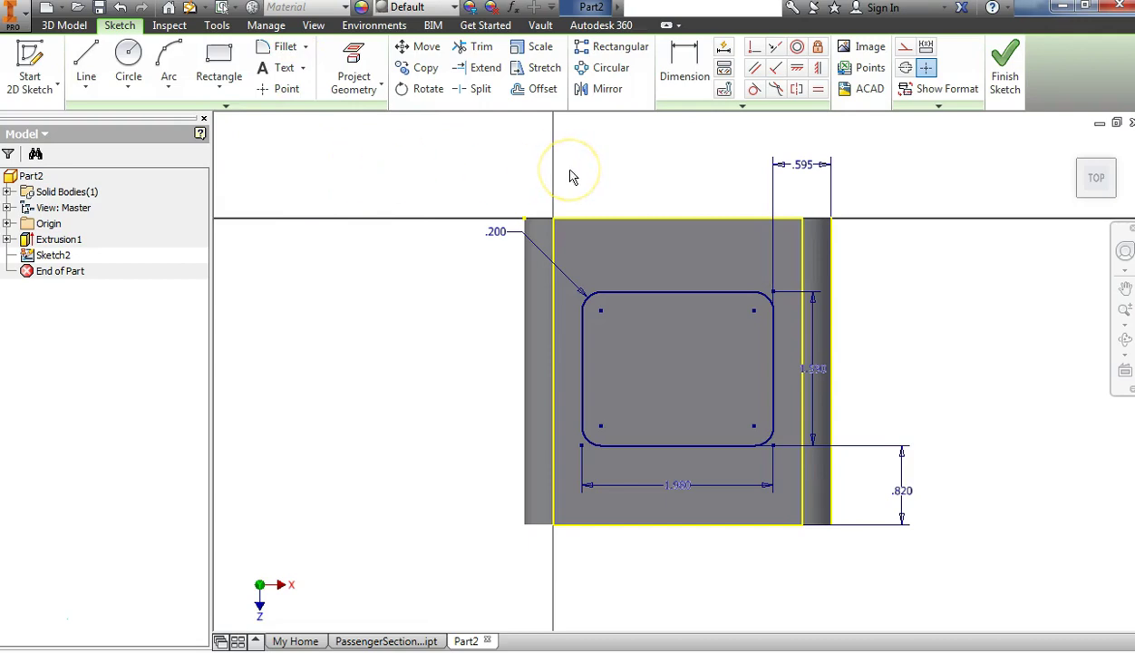
- Finish the sketch and cut-extrude the rounded rectangle 1.07 in down into the block
click(1012, 67)
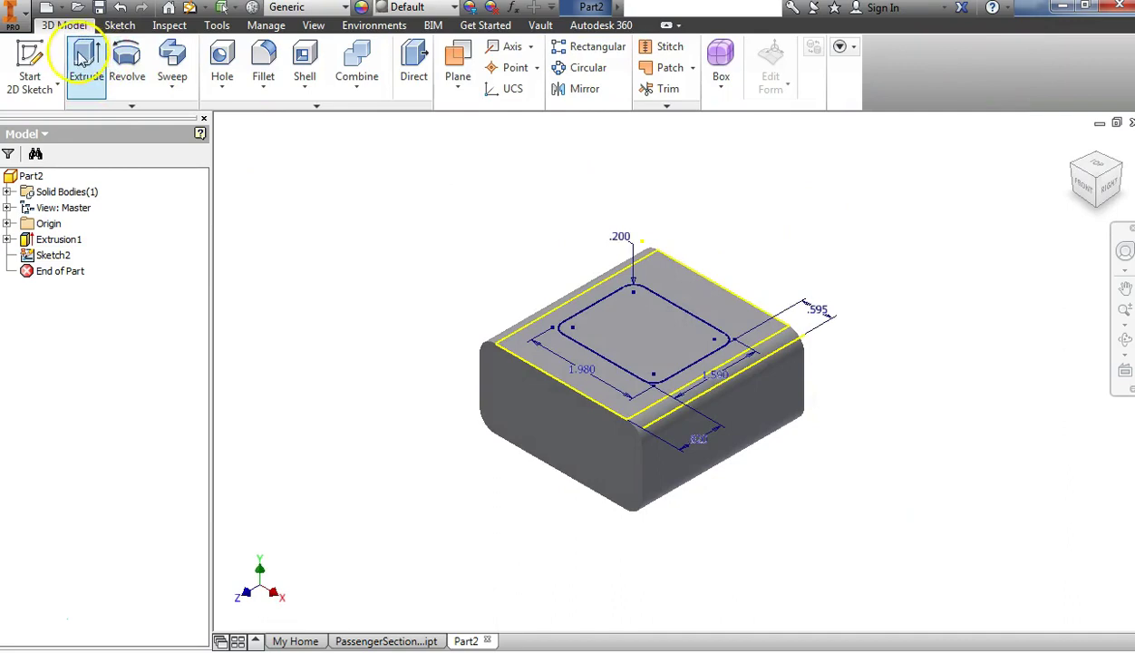
click(90, 58)
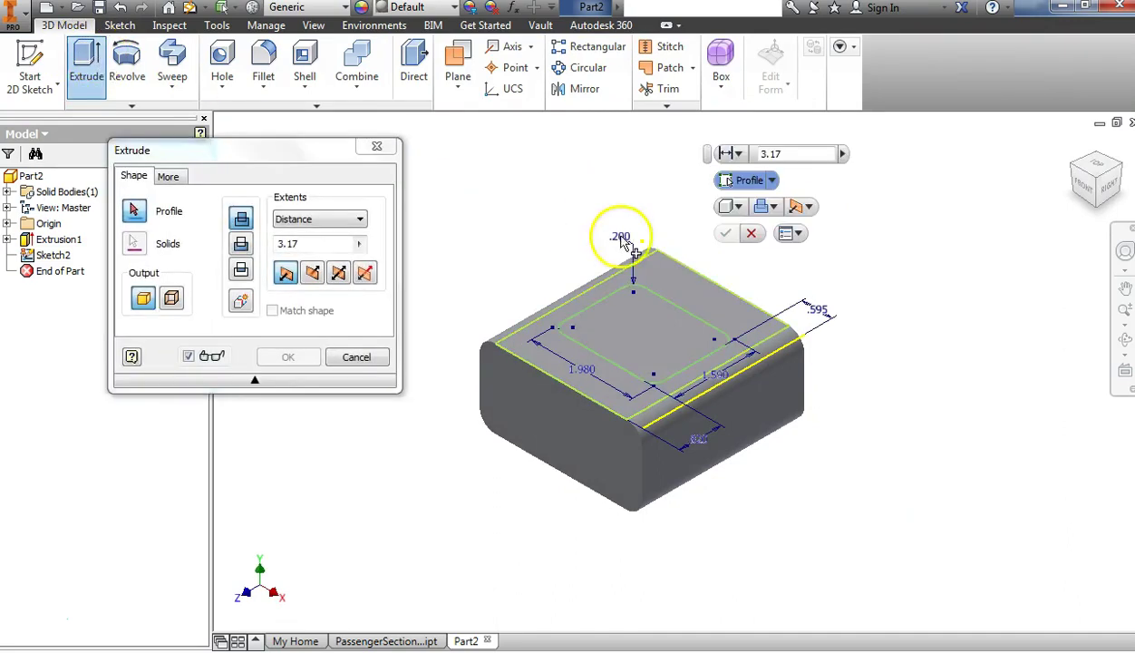
click(650, 338)
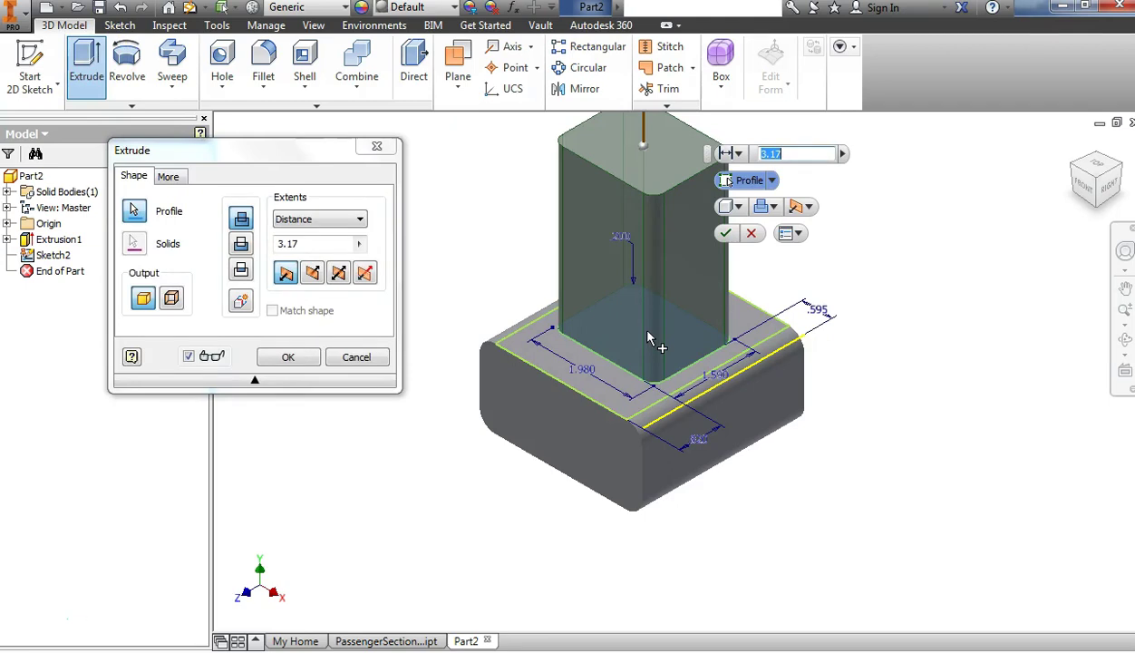
click(241, 247)
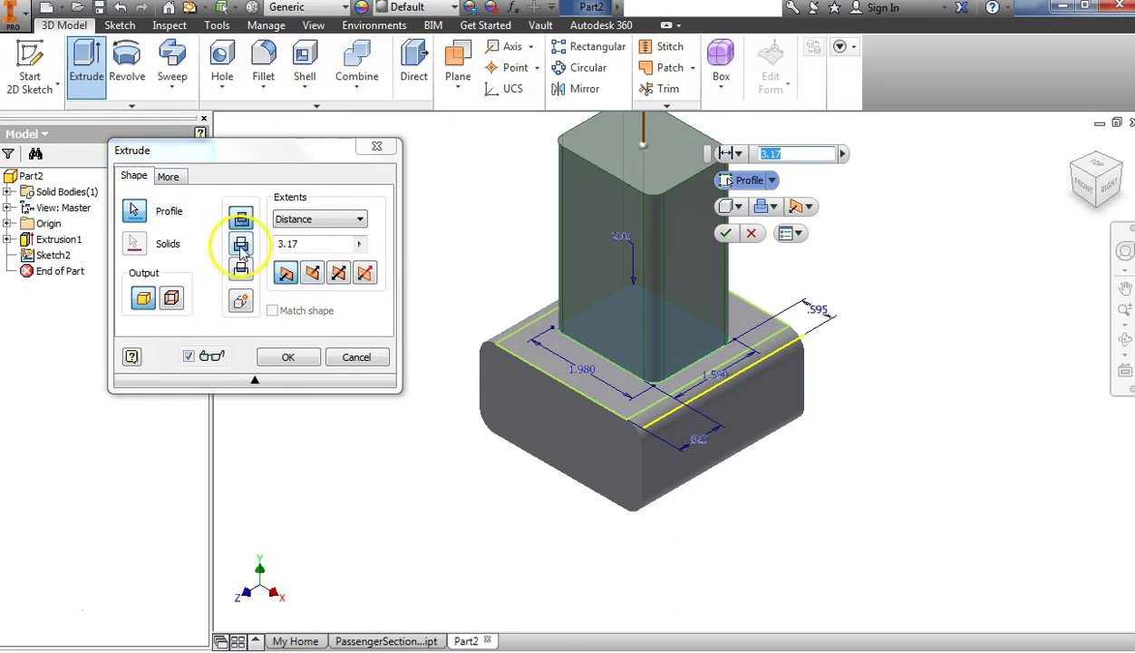
click(313, 247)
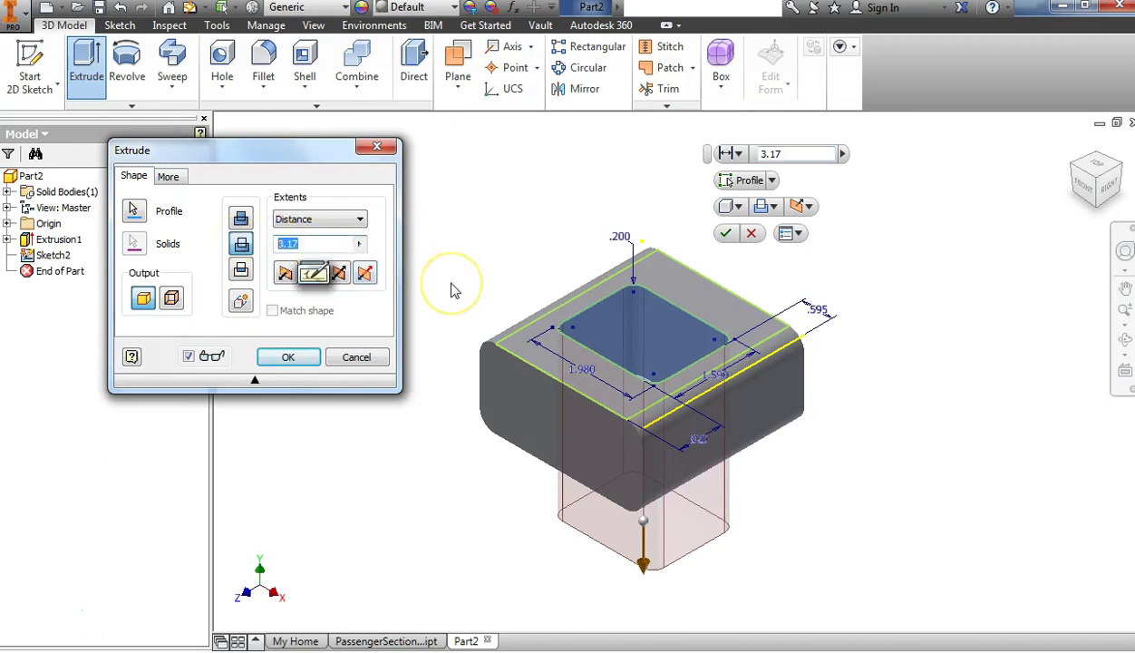
text(1.07)
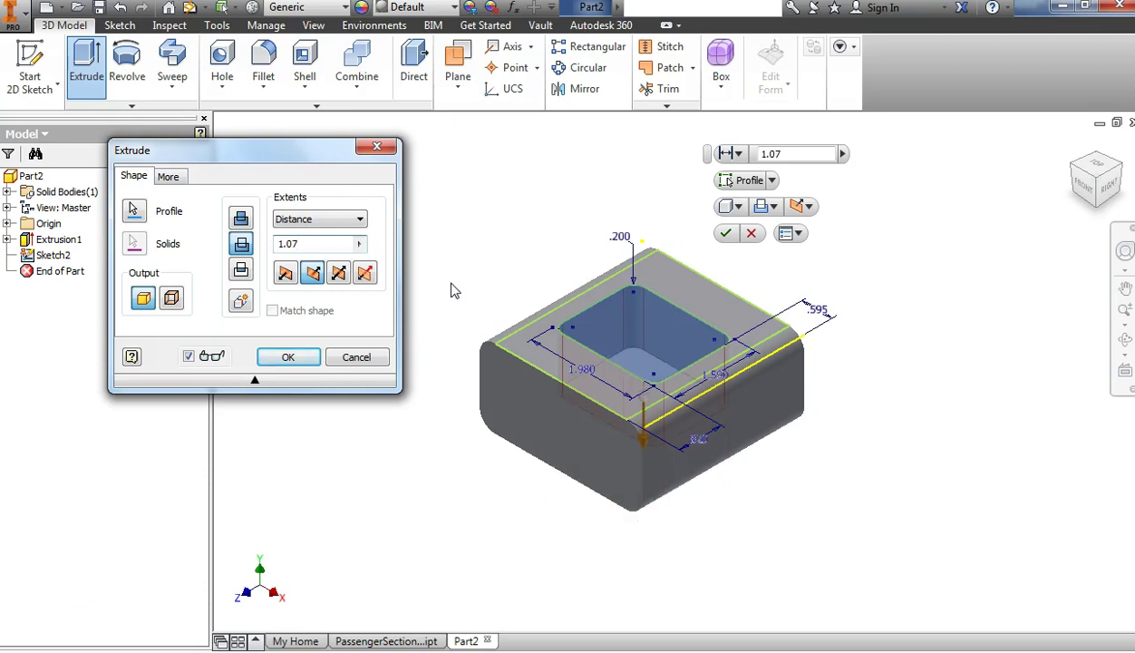
click(288, 356)
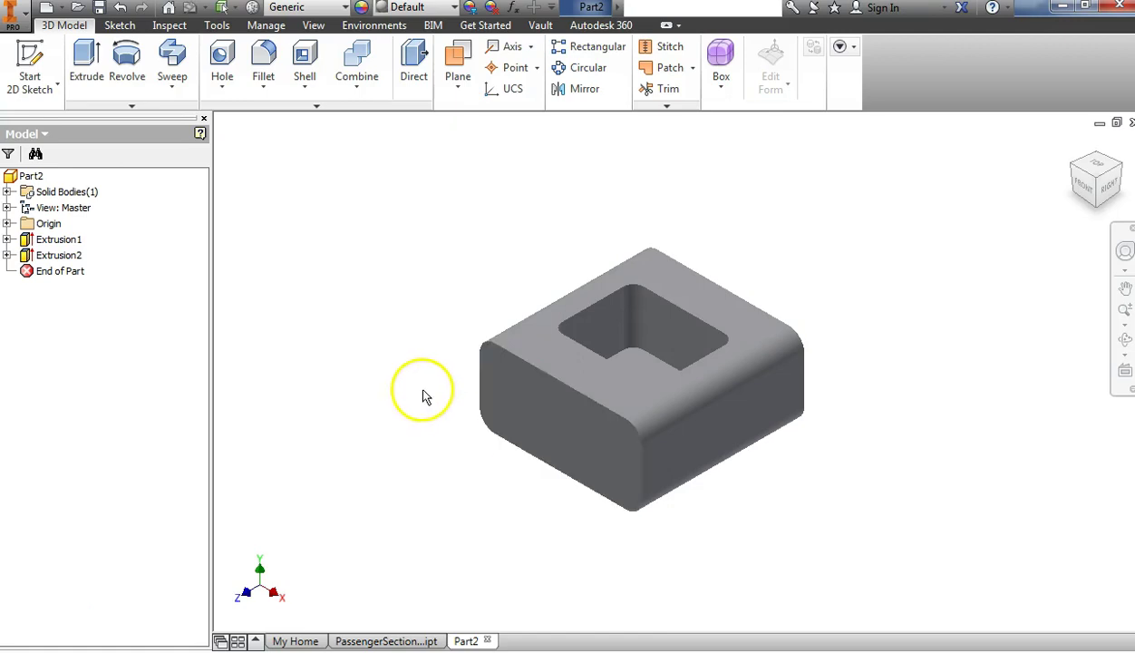
- Start a sketch on the block's front face and draw a rectangle 2.4 in wide and 0.93 in high above the block
click(522, 417)
right_click(522, 417)
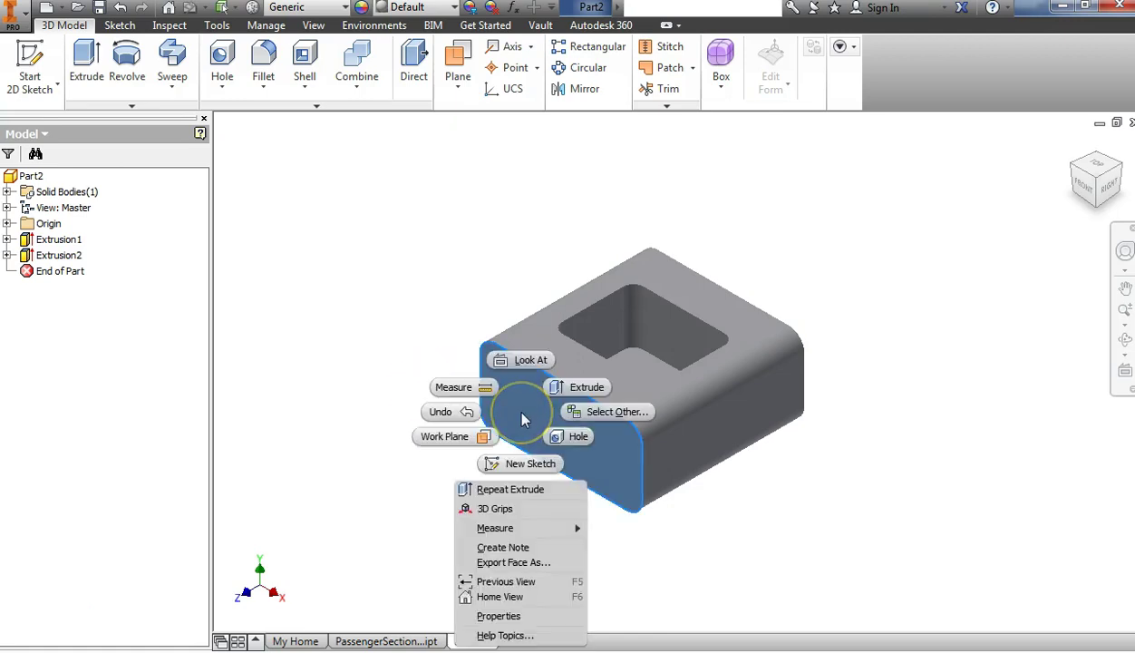
click(516, 460)
click(219, 63)
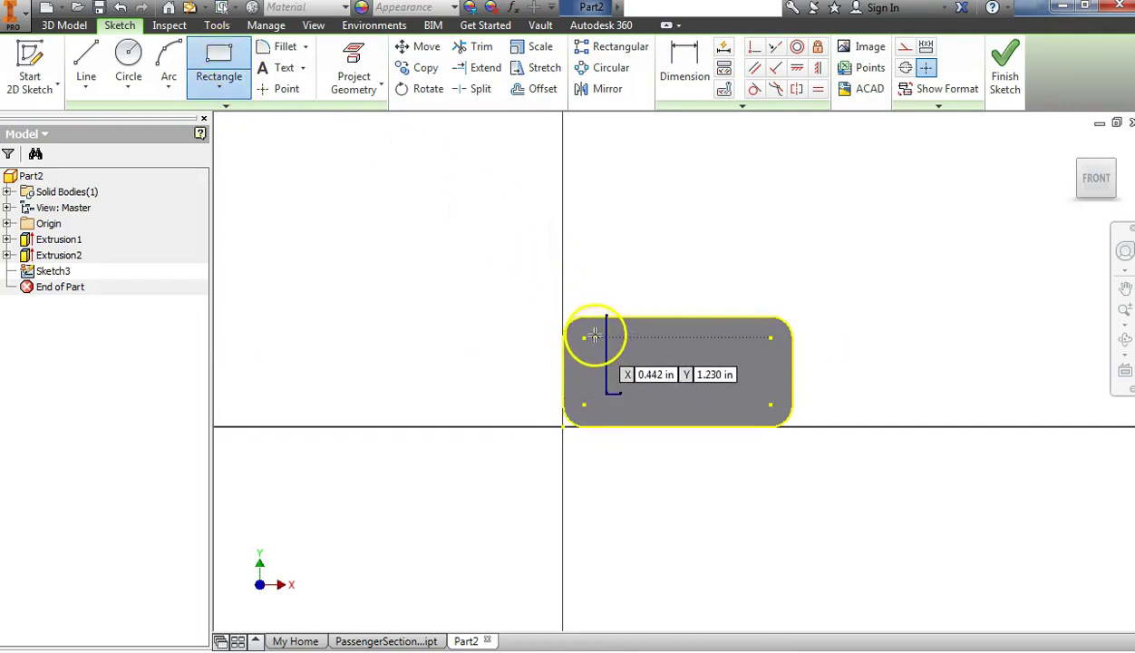
scroll(598, 325, up, 4)
scroll(593, 327, down, 3)
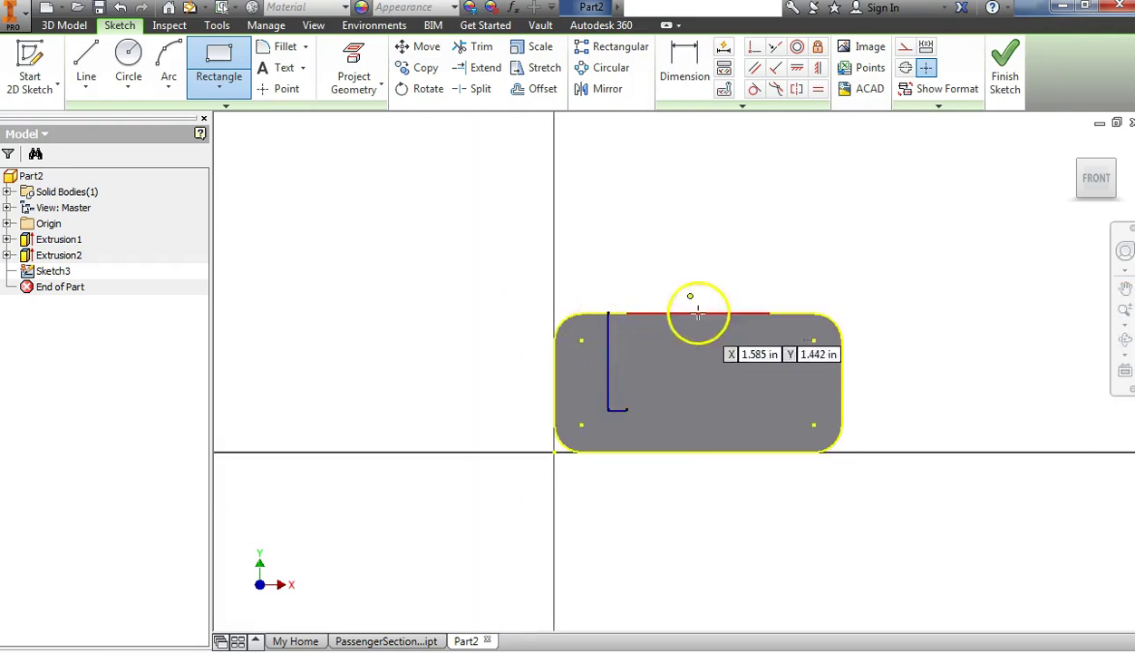
click(671, 157)
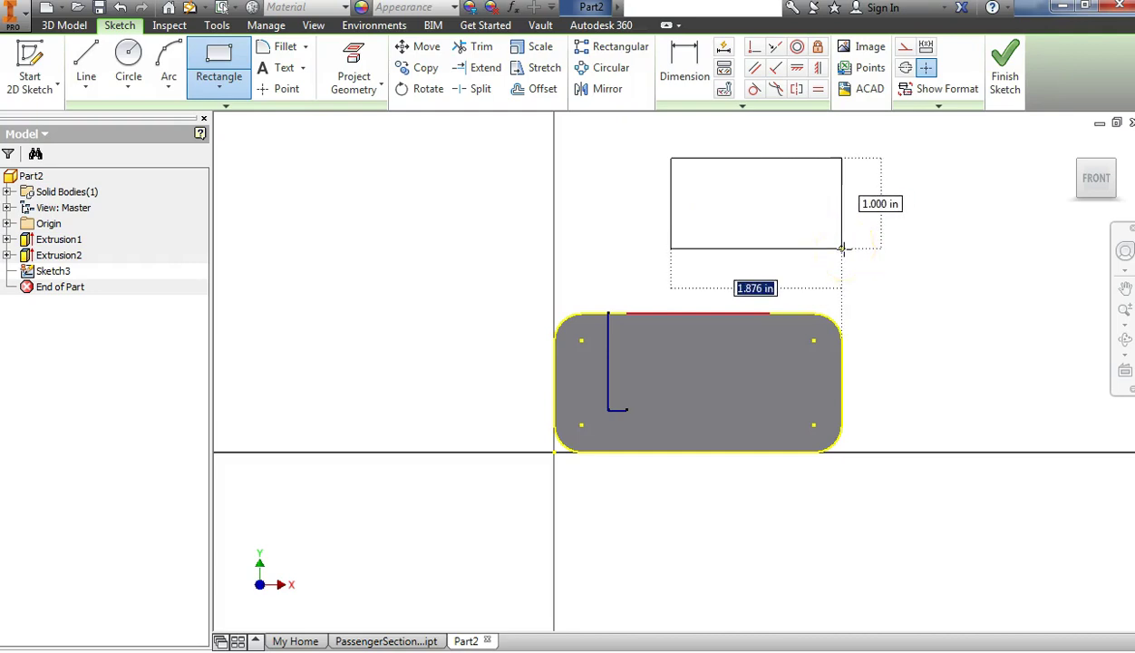
text(2.4)
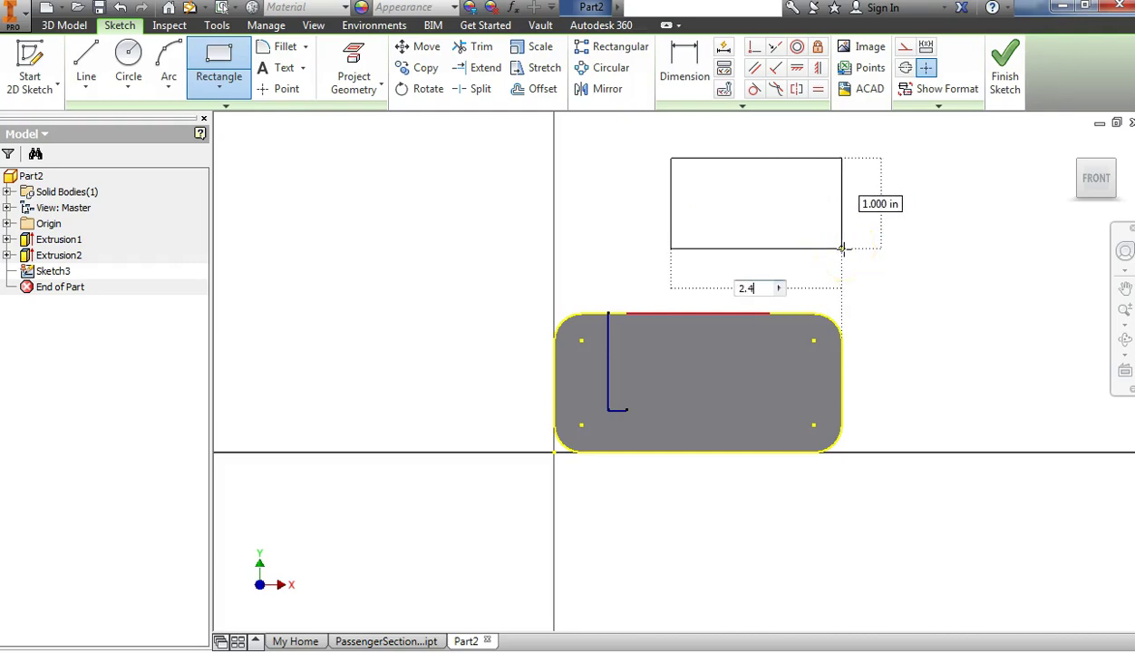
key(Tab)
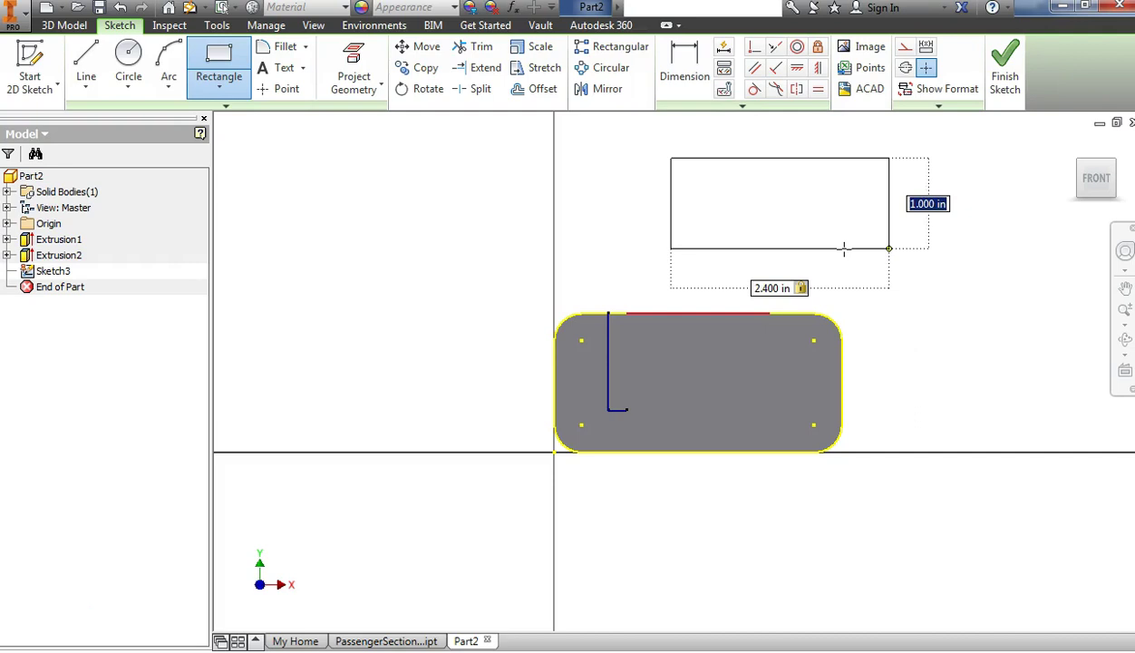
text(.93)
key(Return)
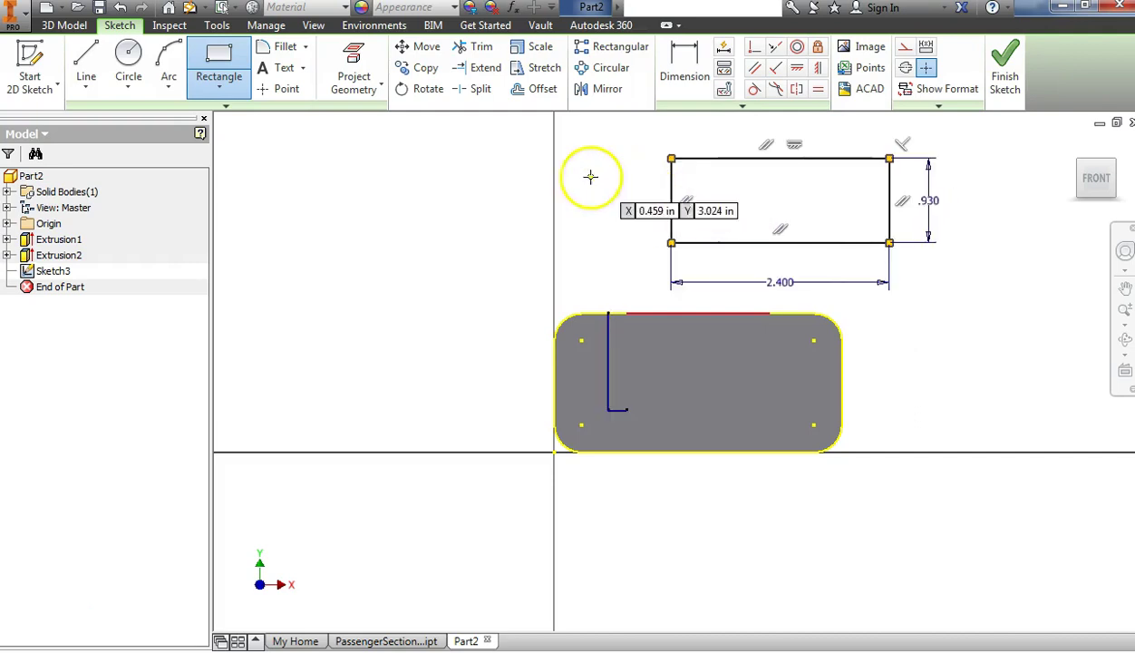
- Move the new rectangle down onto the front face so that it lies inside the block's outline
click(680, 75)
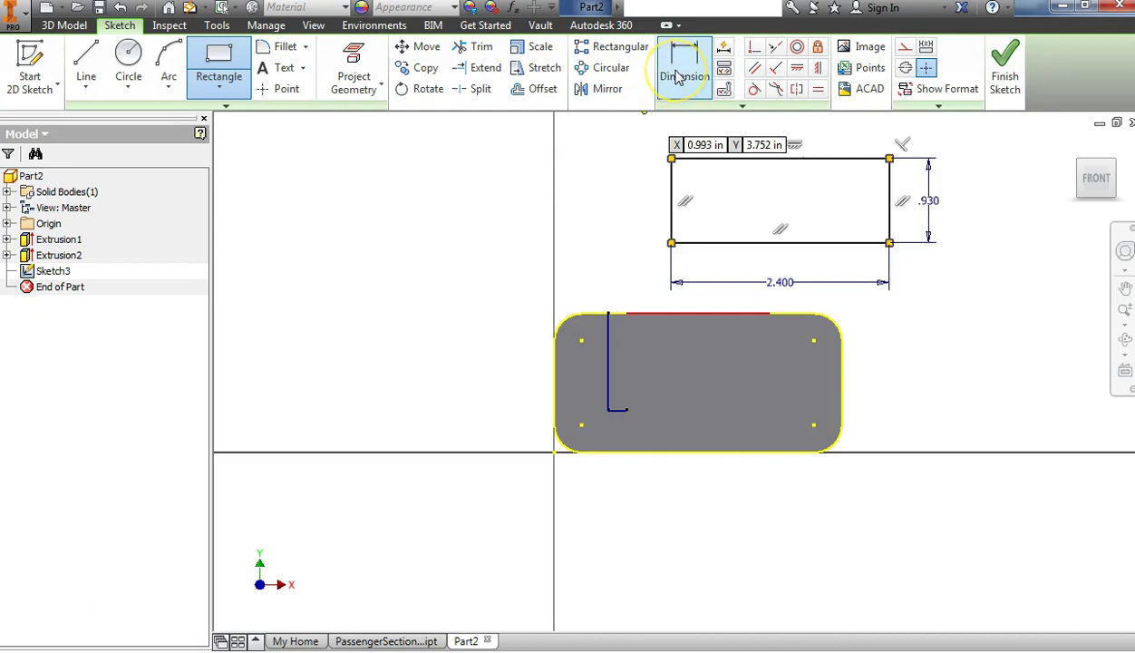
right_click(506, 172)
click(562, 163)
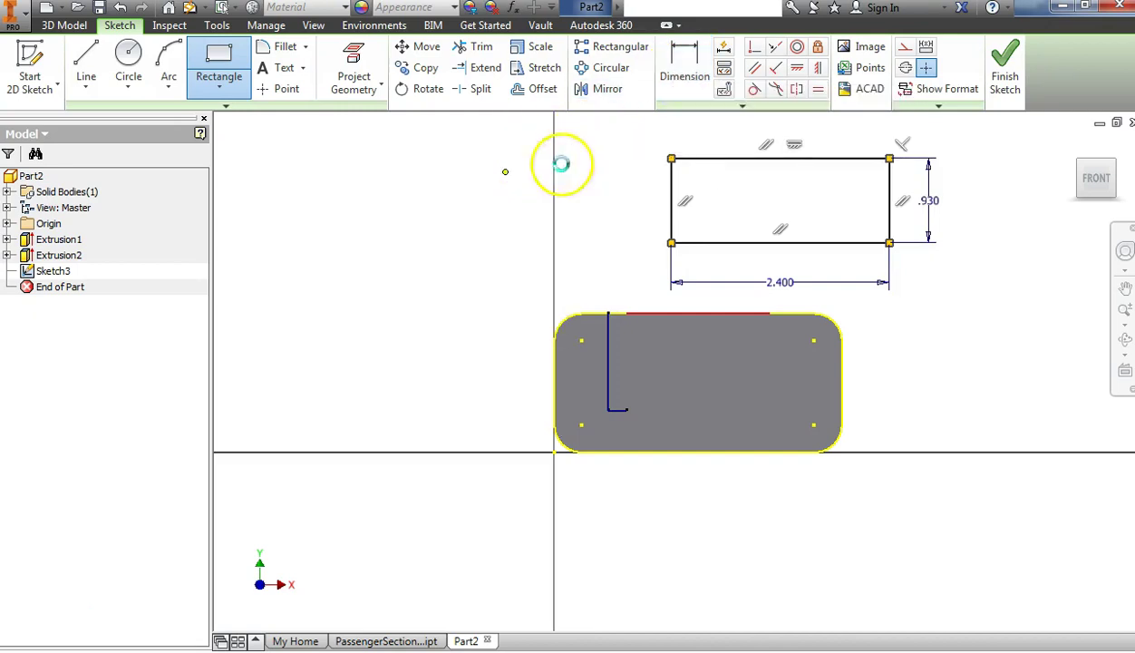
key(ctrl+v)
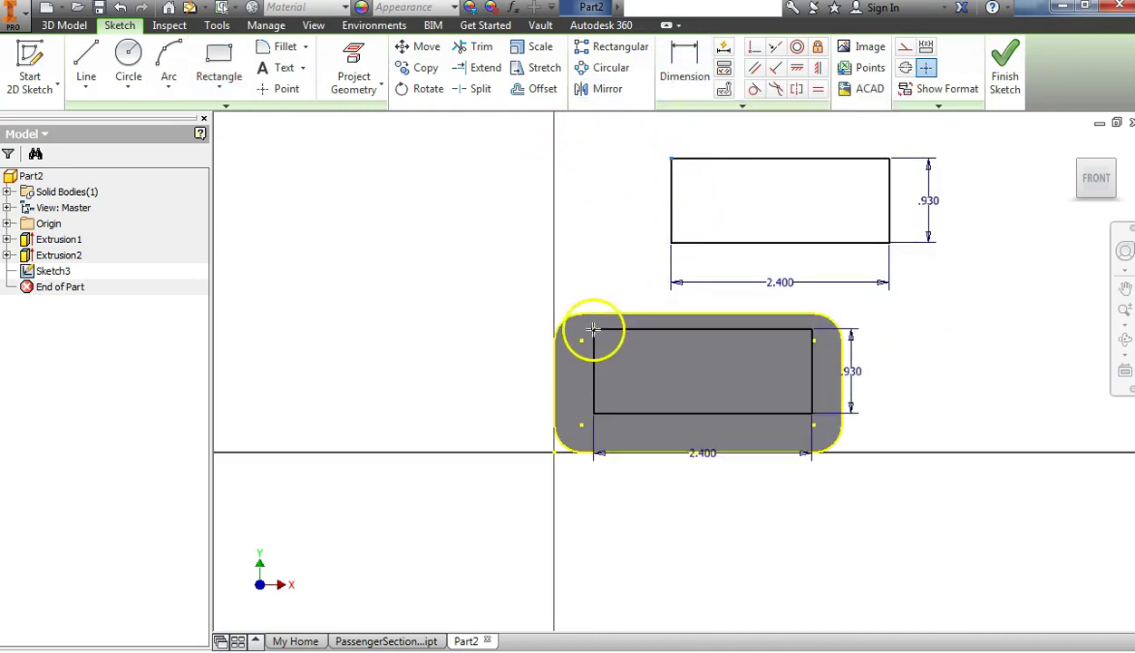
click(590, 333)
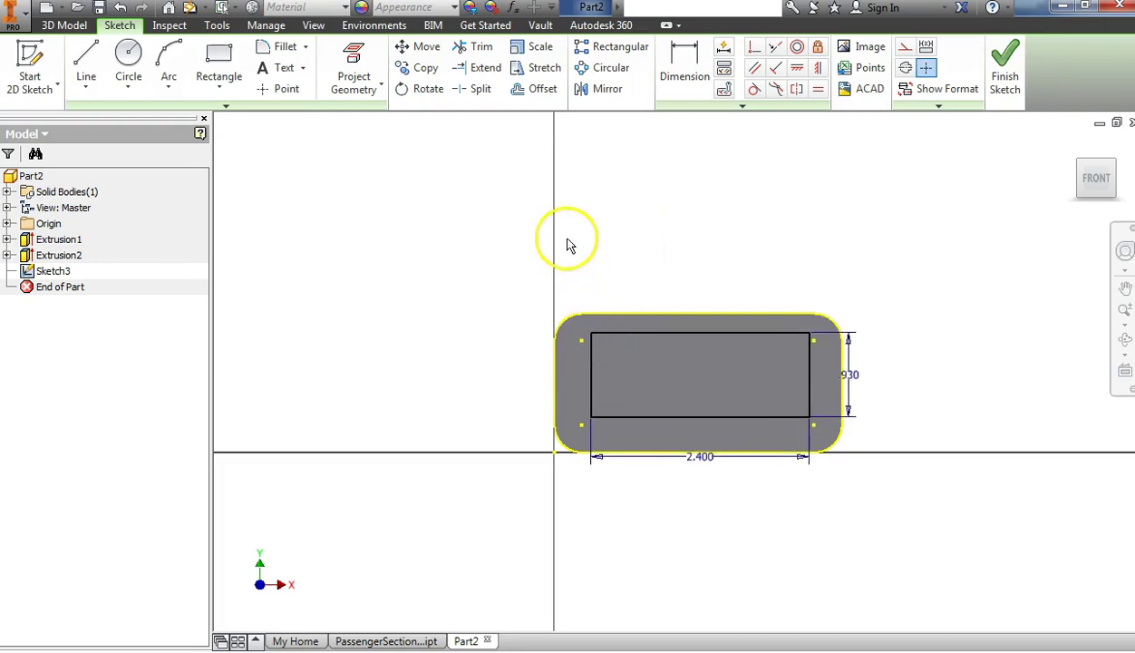
- Dimension the front-face rectangle's top edge from the block's top edge and its right edge from the block's right edge
click(684, 68)
click(708, 334)
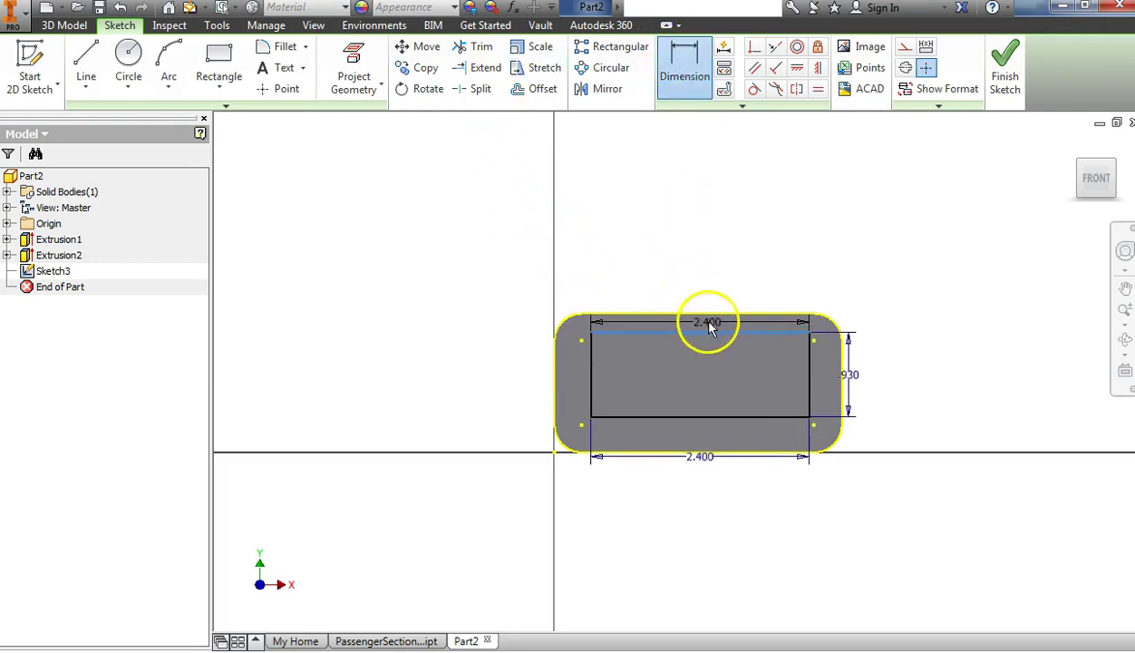
click(694, 309)
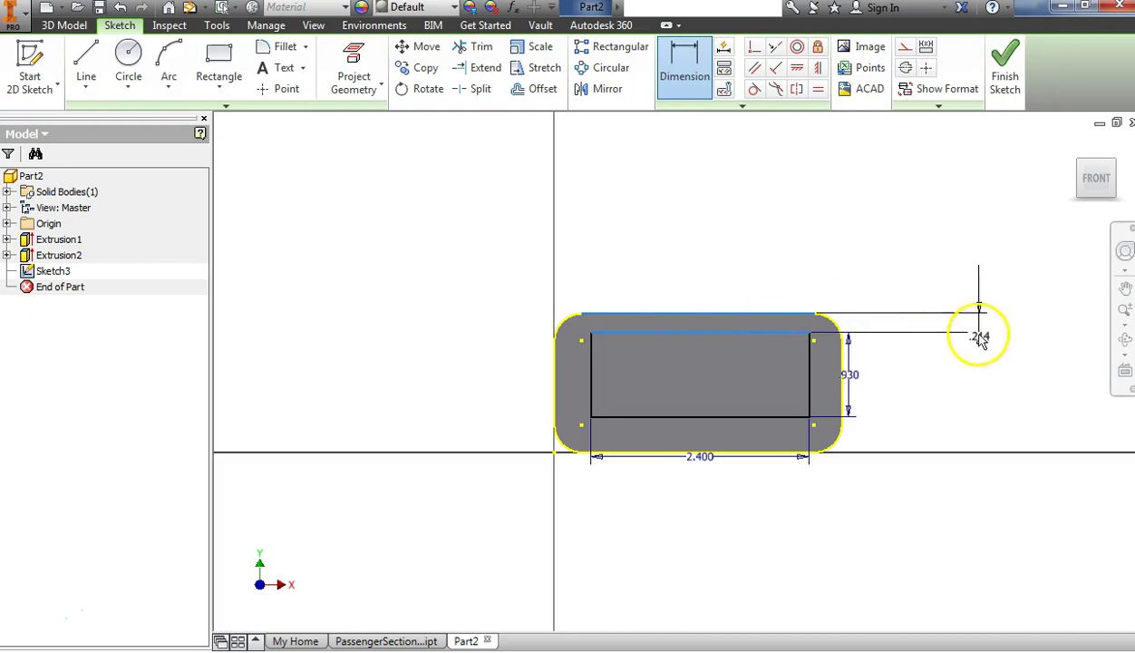
click(977, 331)
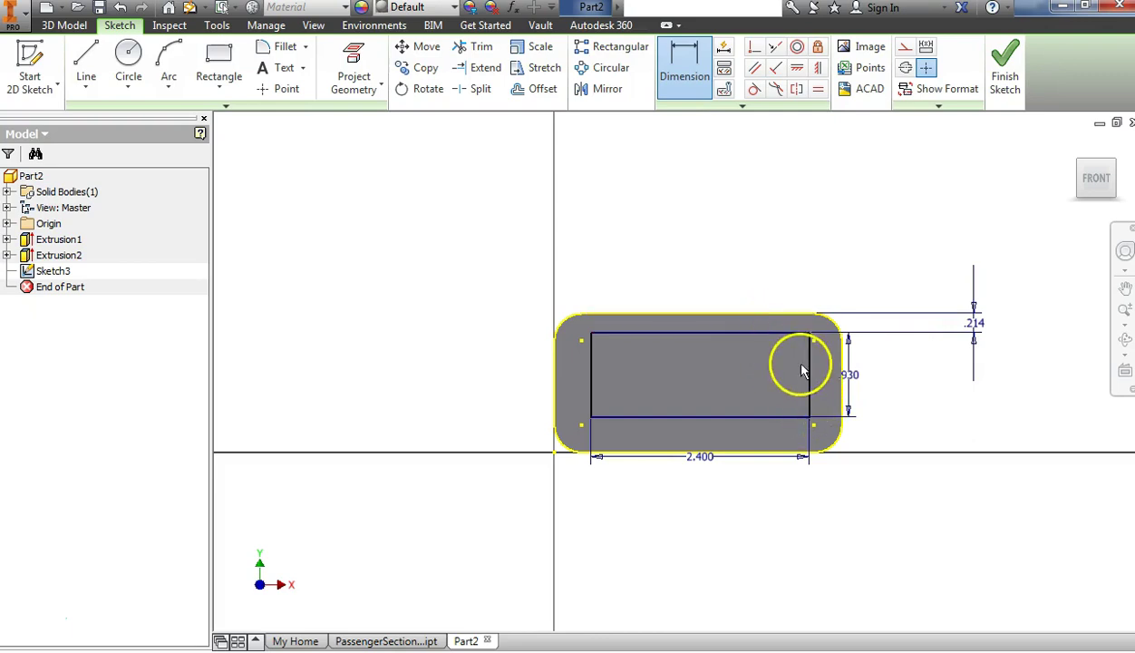
click(809, 390)
click(842, 392)
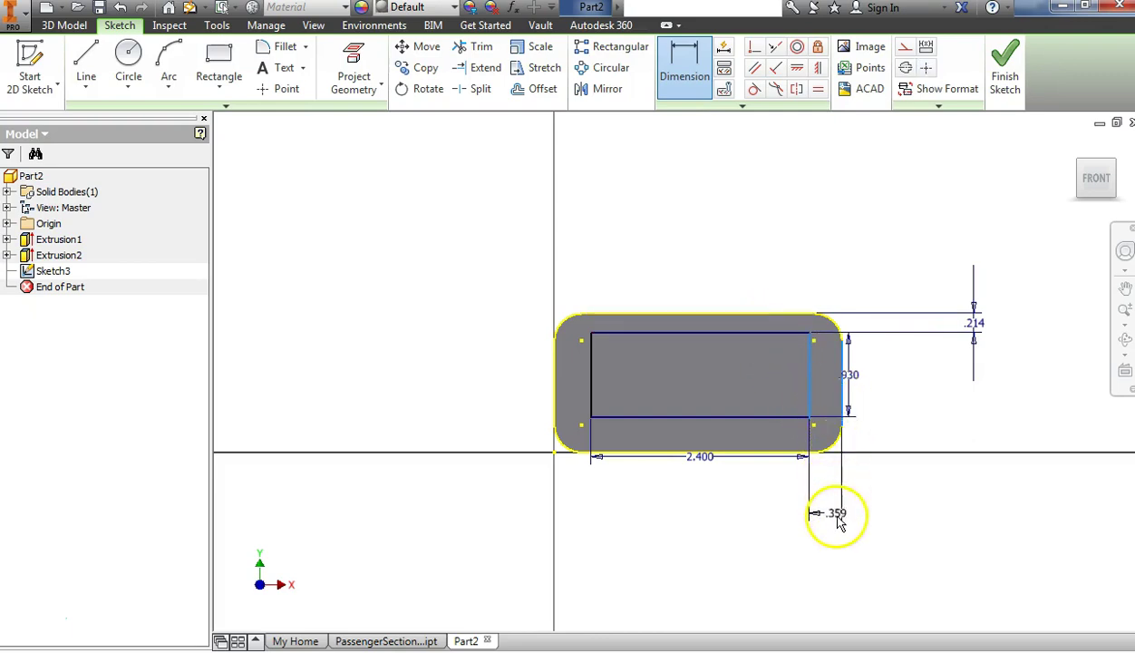
click(832, 530)
right_click(905, 216)
click(953, 223)
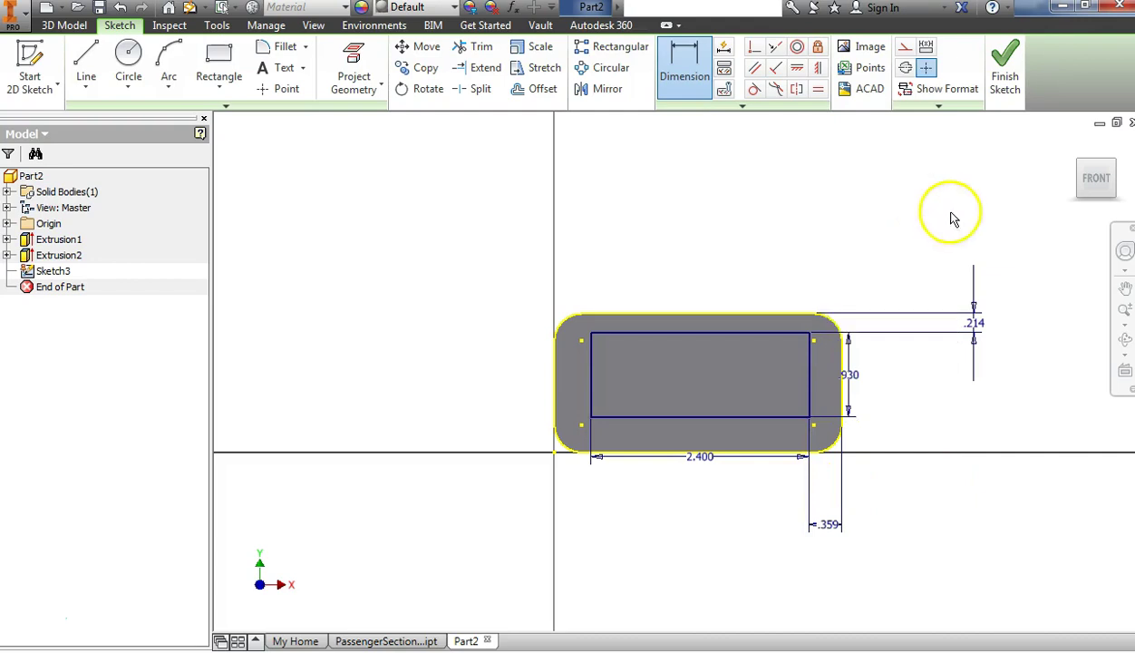
- Set the distance between the rectangle's top edge and the block's top edge to 0.3 in
click(977, 331)
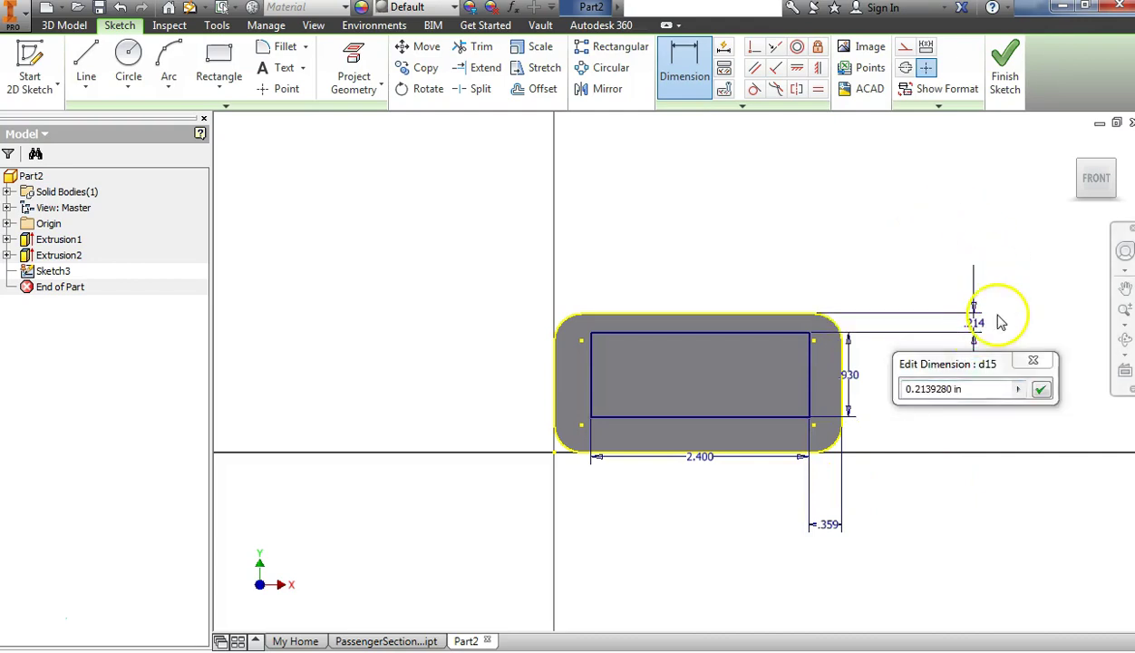
click(960, 391)
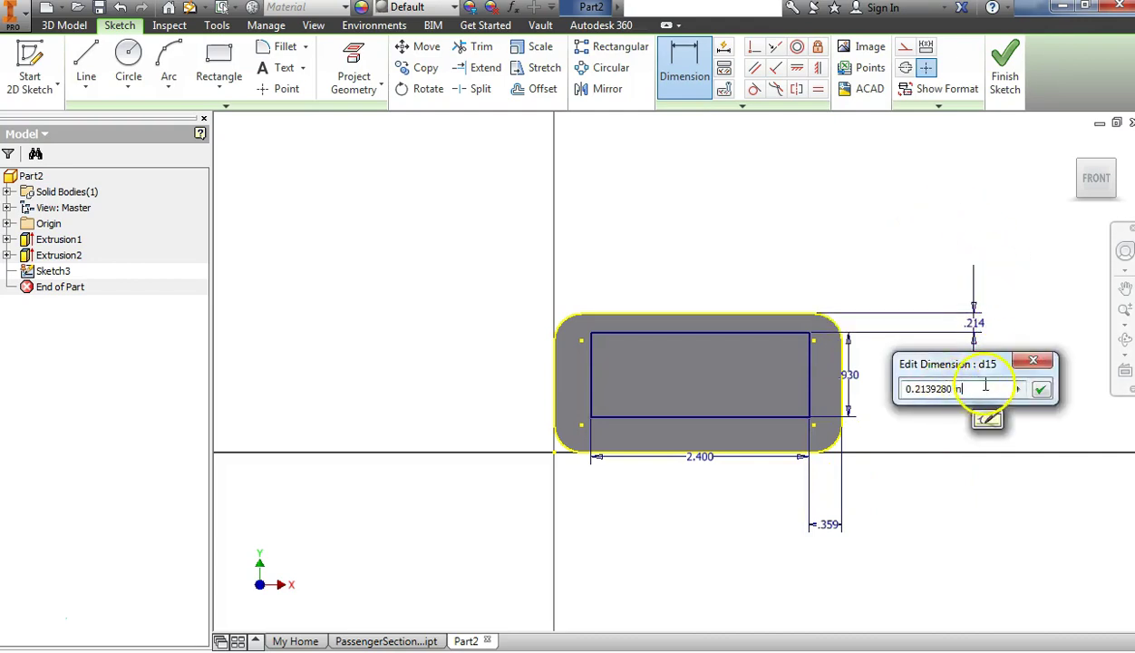
text(.3)
key(Return)
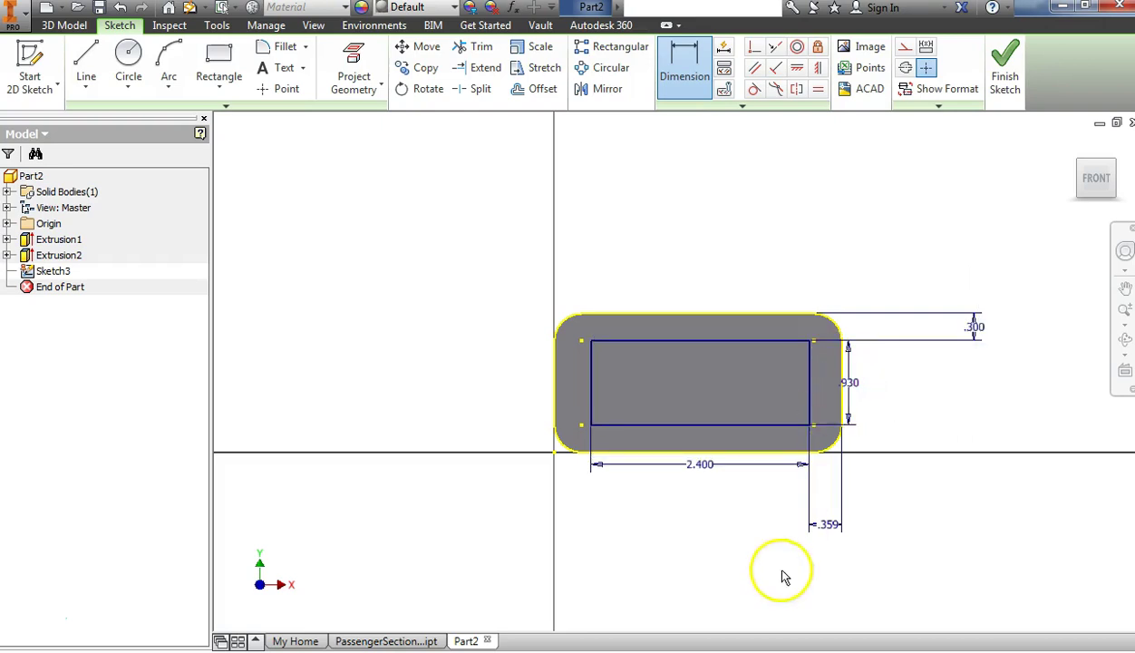
- Set the distance between the rectangle's right edge and the block's right edge to 0.39 in
click(832, 537)
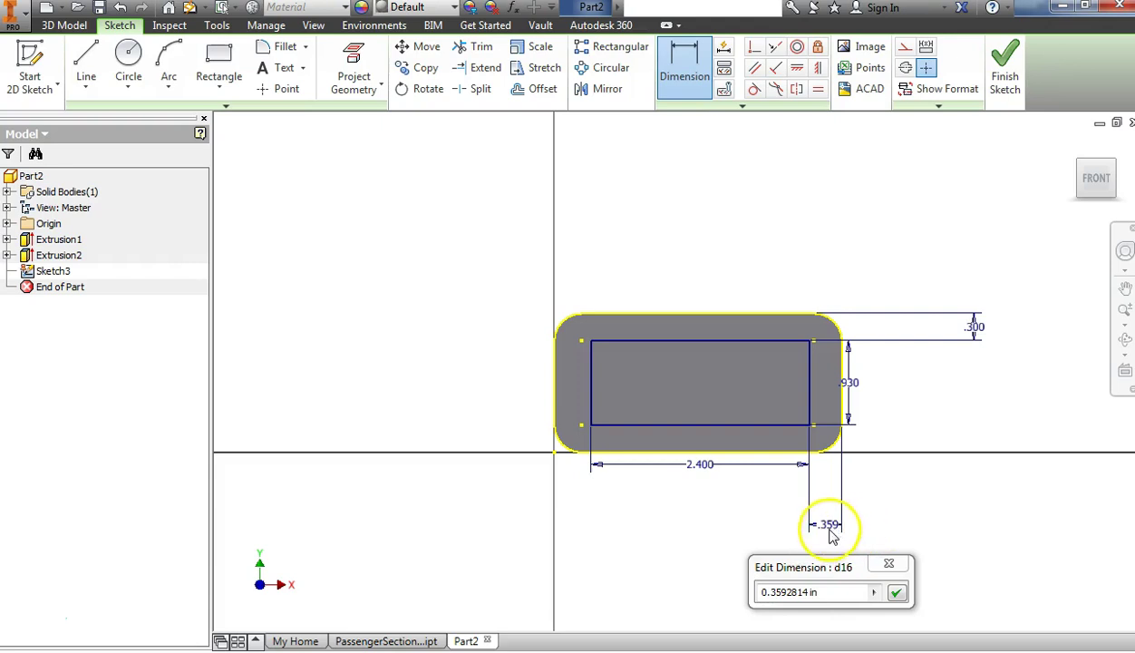
click(802, 598)
text(.)
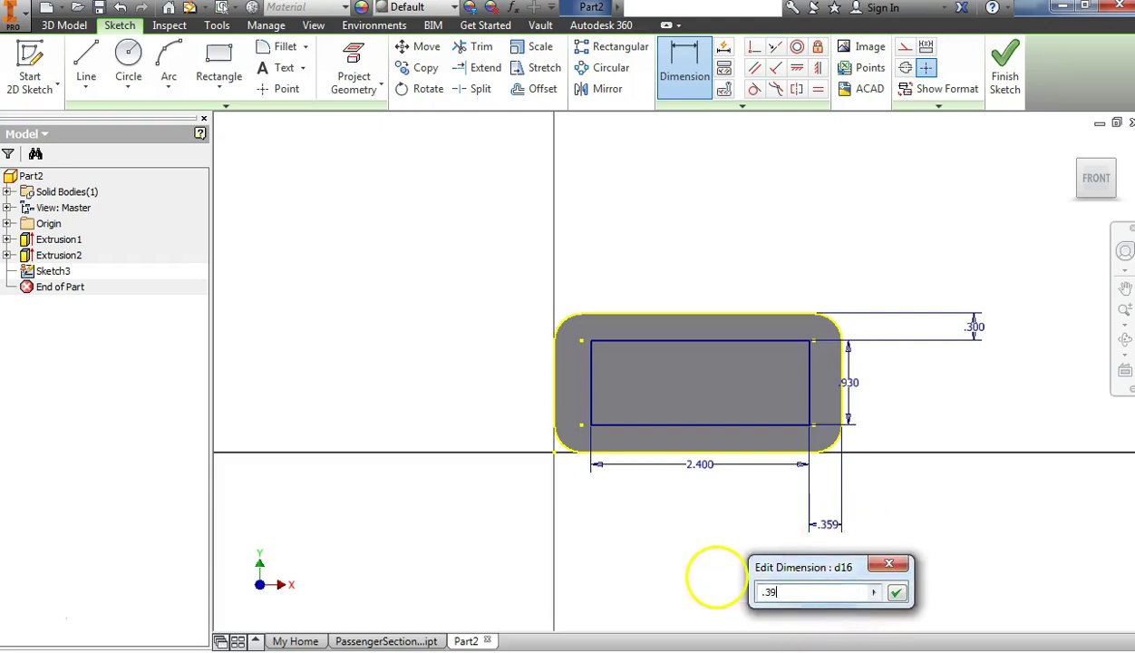
text(39)
key(Return)
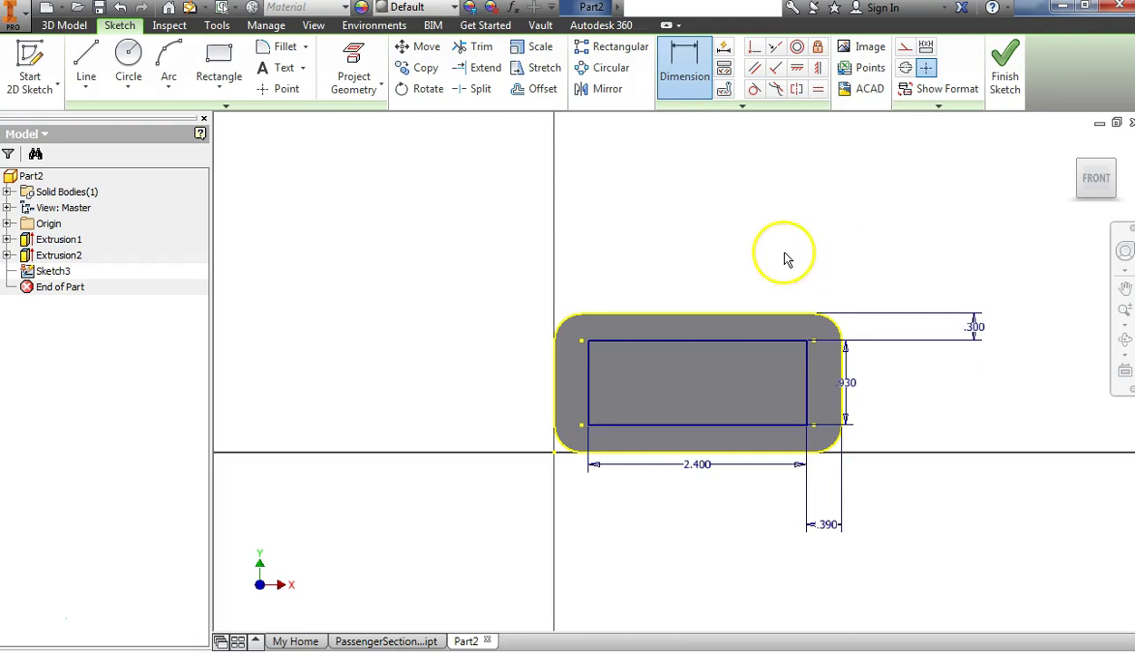
right_click(745, 238)
click(818, 239)
- Round all four corners of the front-face rectangle with 0.2 in sketch fillets
click(282, 47)
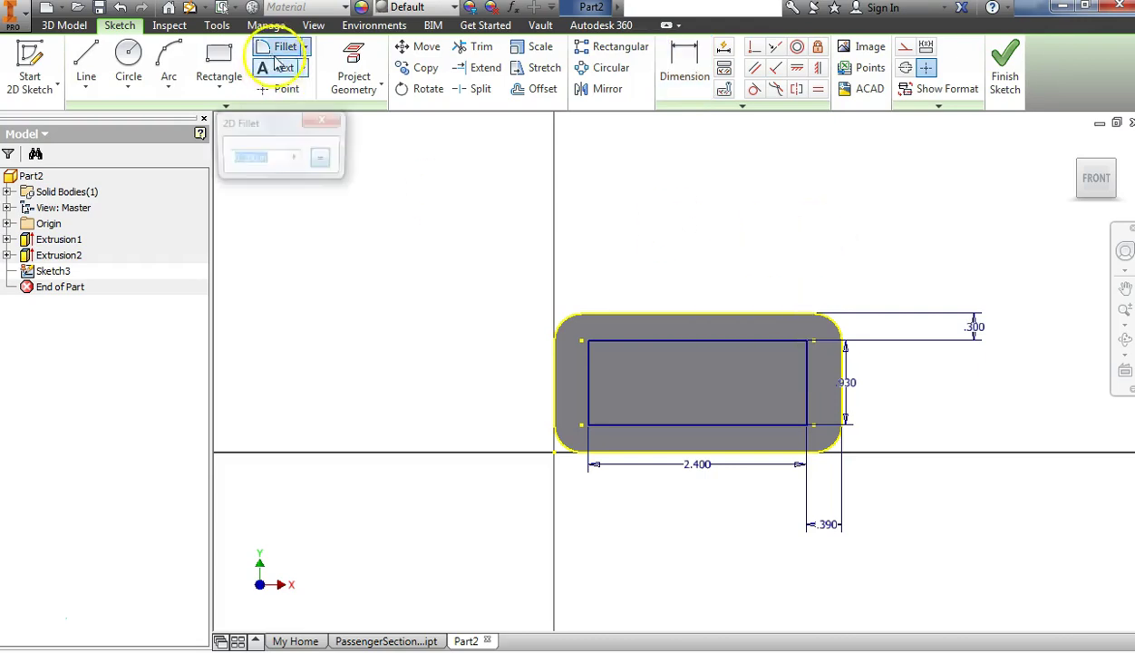
click(576, 333)
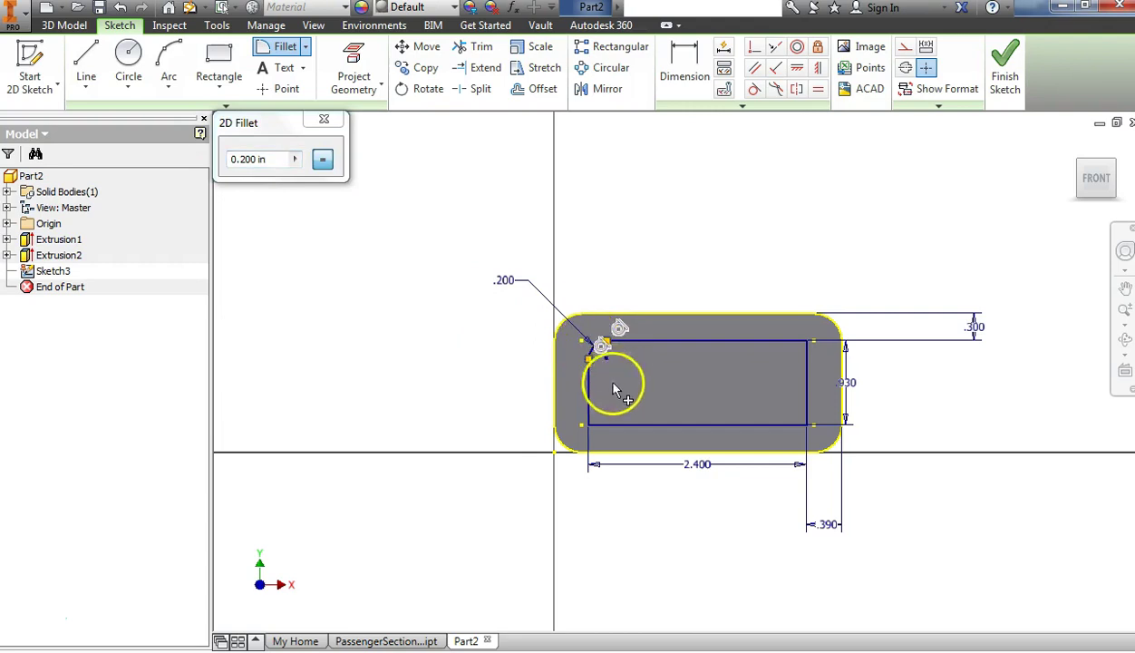
click(586, 428)
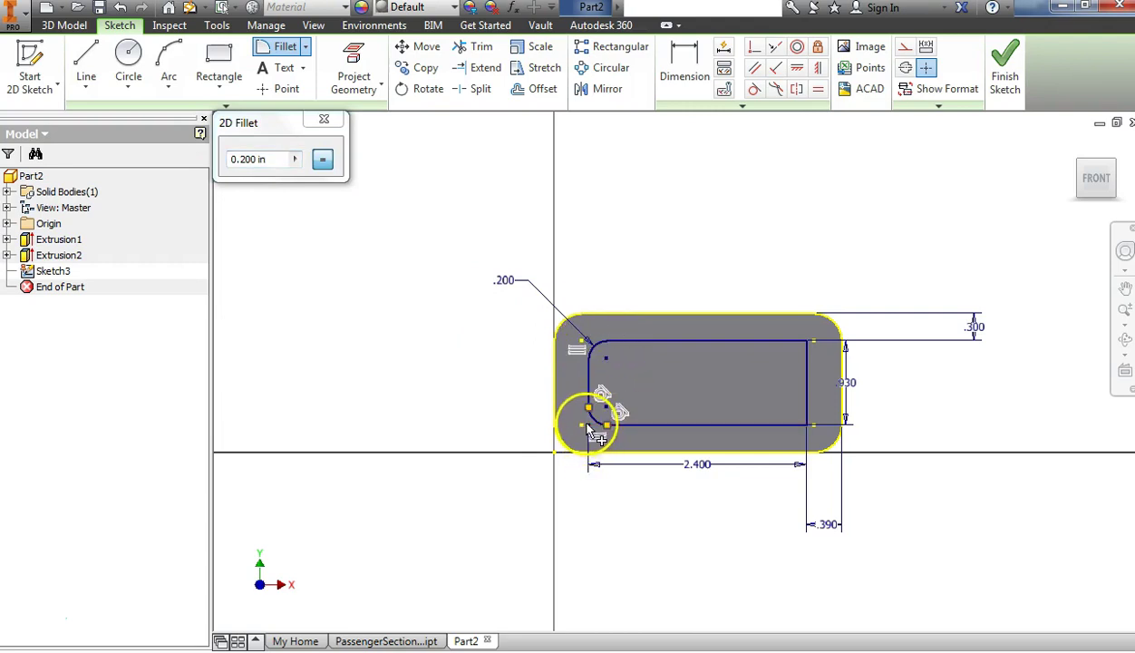
click(809, 347)
click(804, 419)
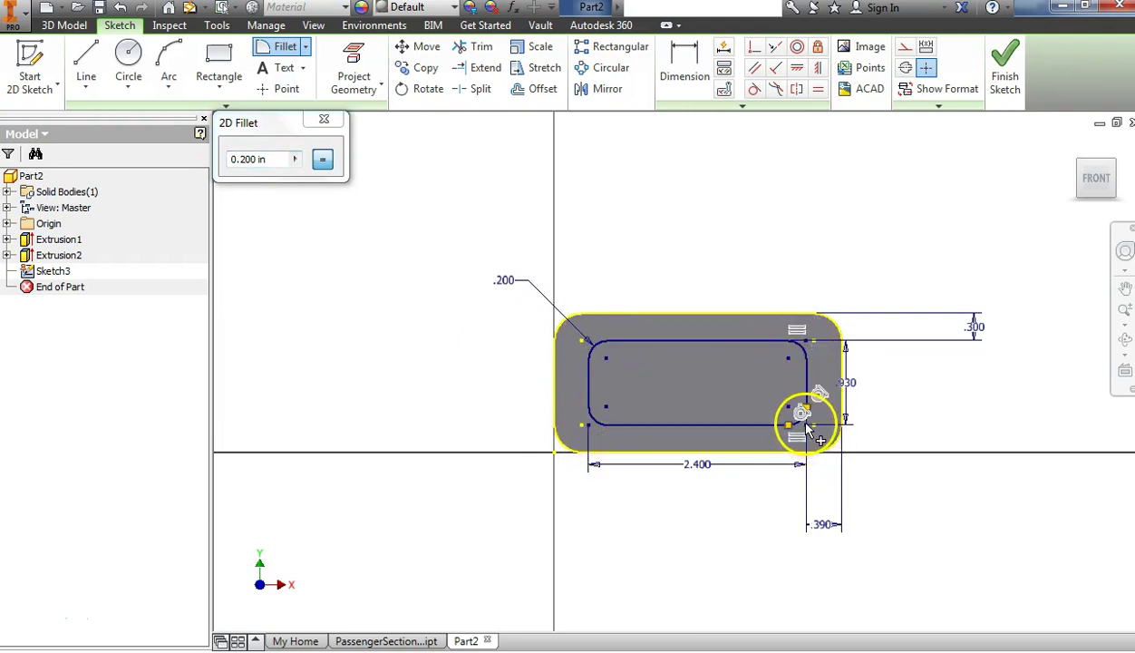
right_click(691, 254)
click(744, 253)
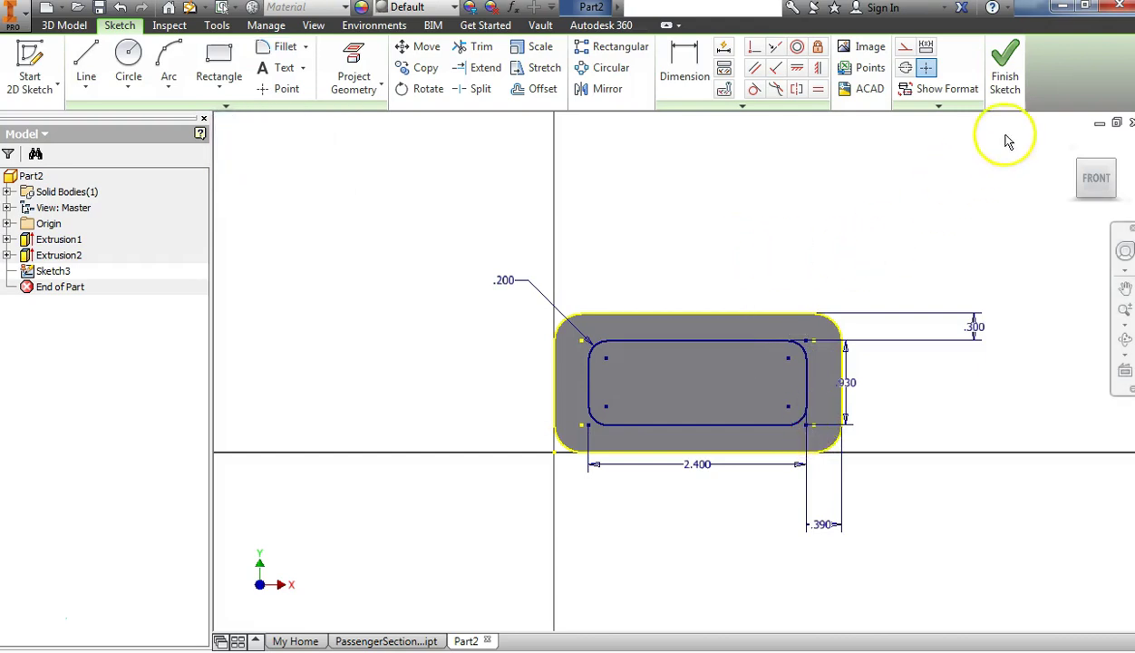
- Finish the sketch and cut-extrude the rounded front-face rectangle 0.57 in into the block
click(1003, 57)
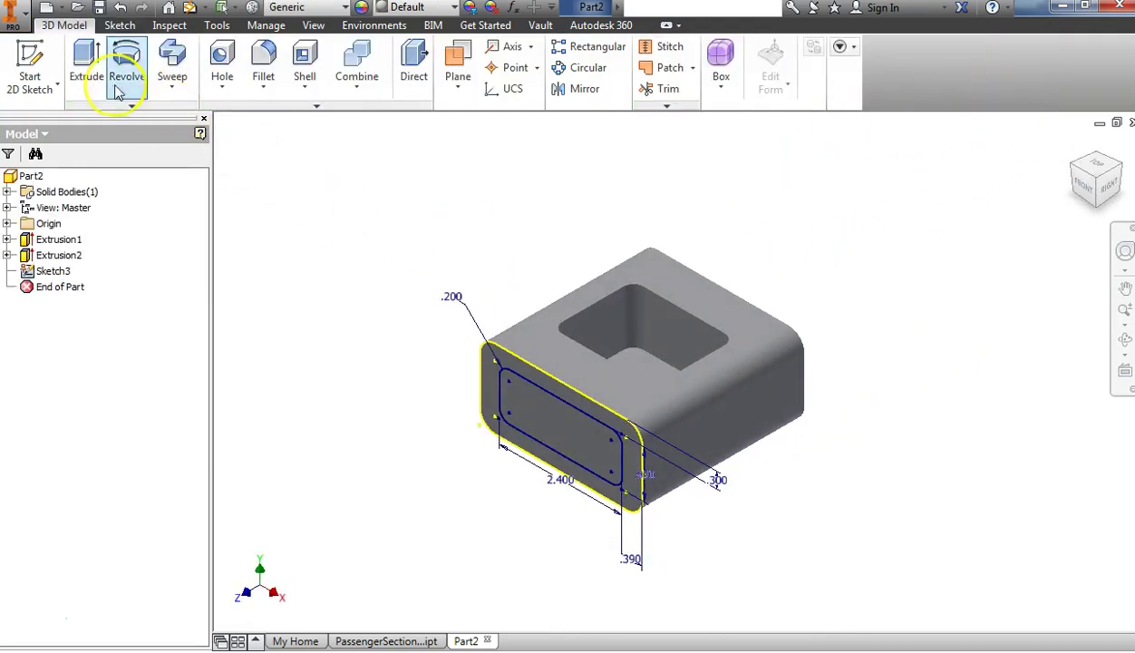
click(87, 72)
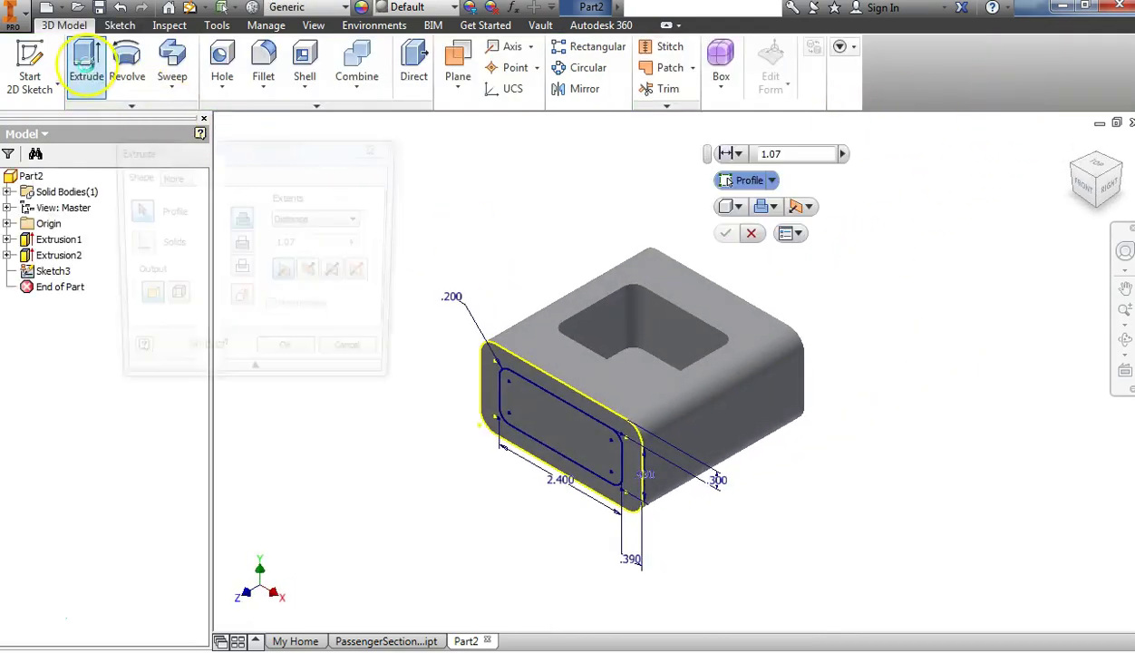
click(549, 421)
click(241, 243)
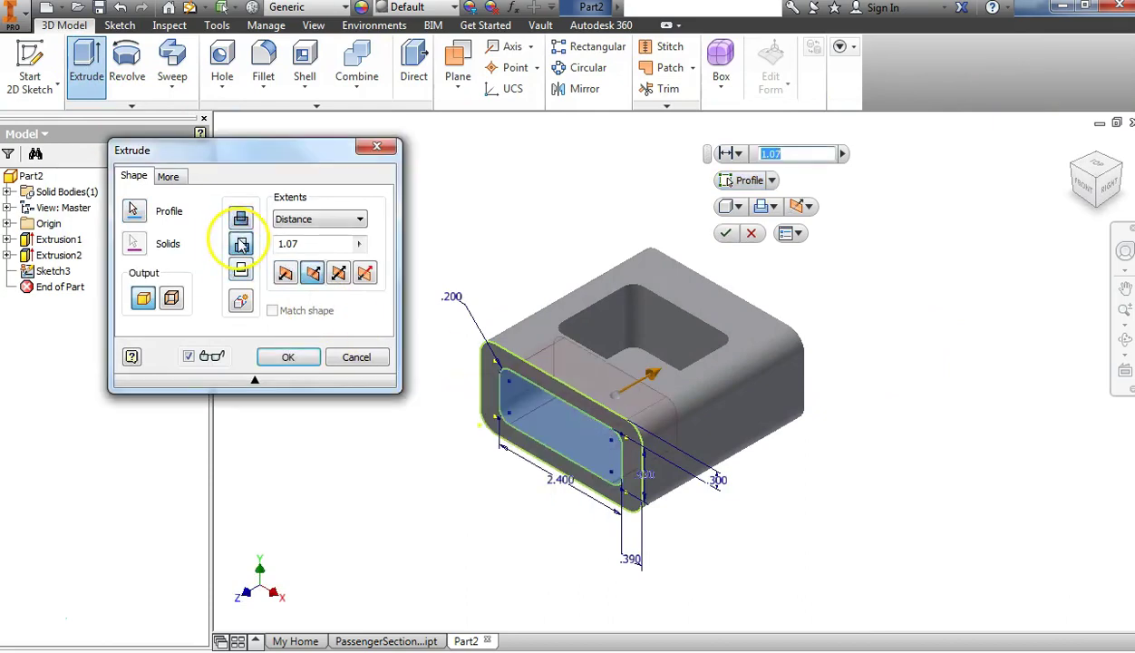
double_click(308, 243)
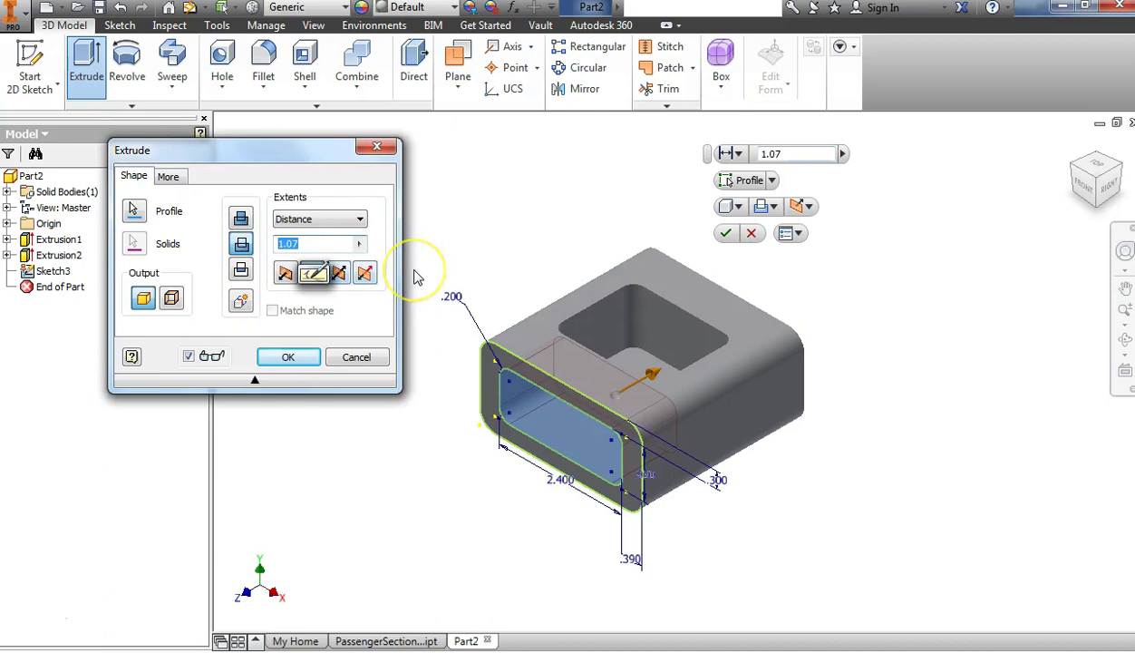
text(.)
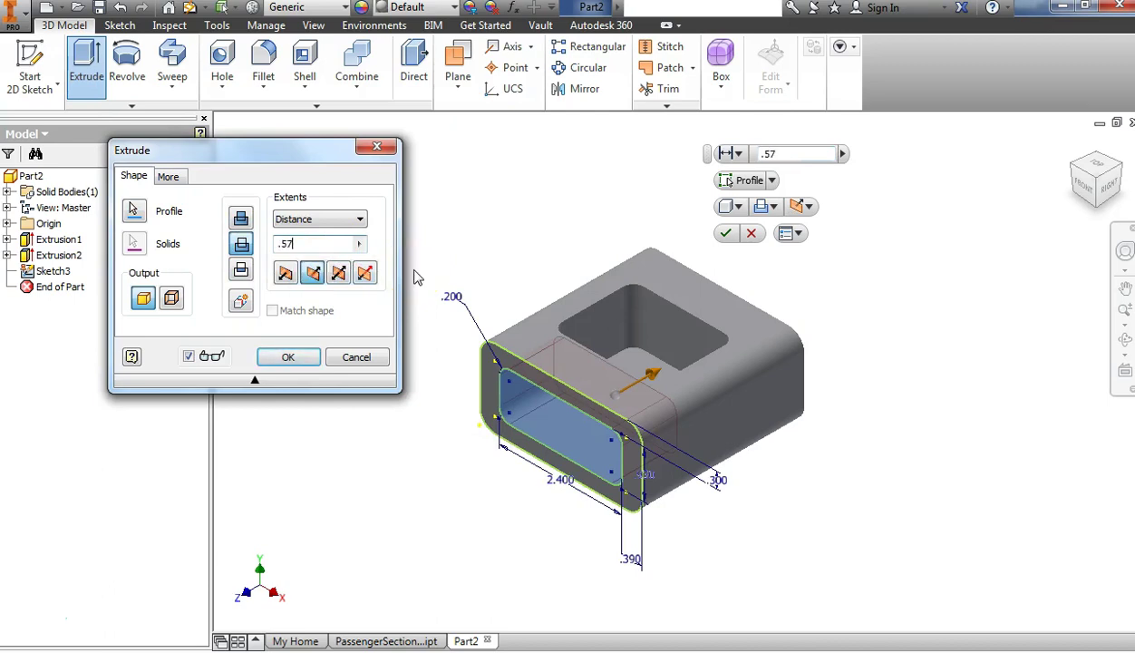
key(Return)
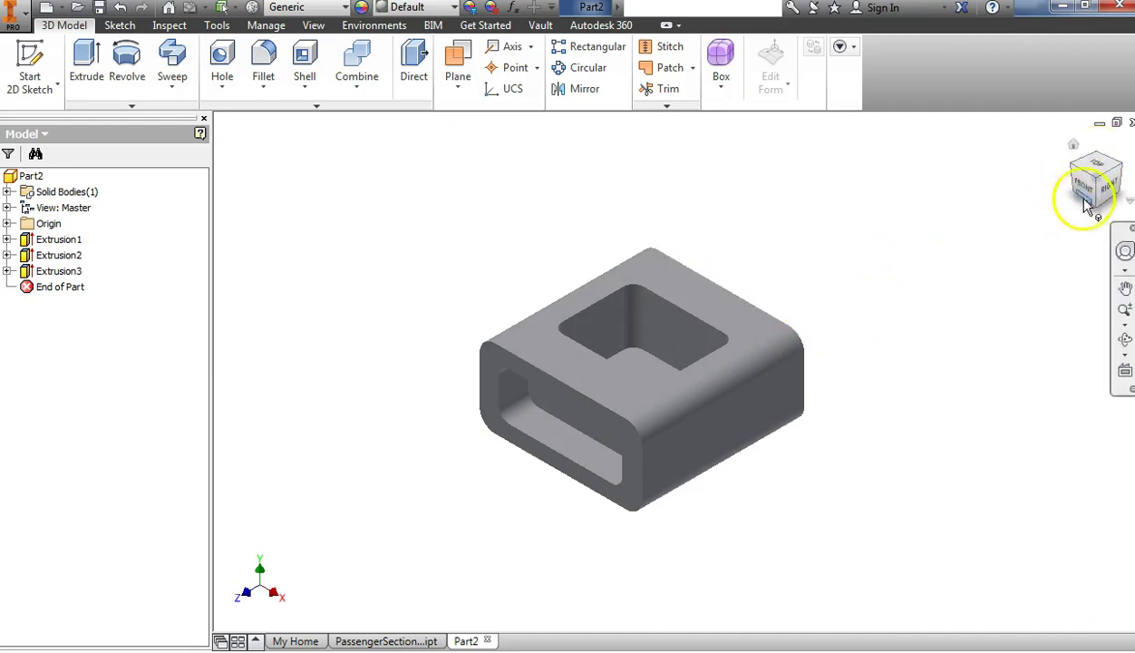
- Start a sketch on the block's back face and draw a rectangle 2.5 in wide and 1 in high above the block
click(1099, 162)
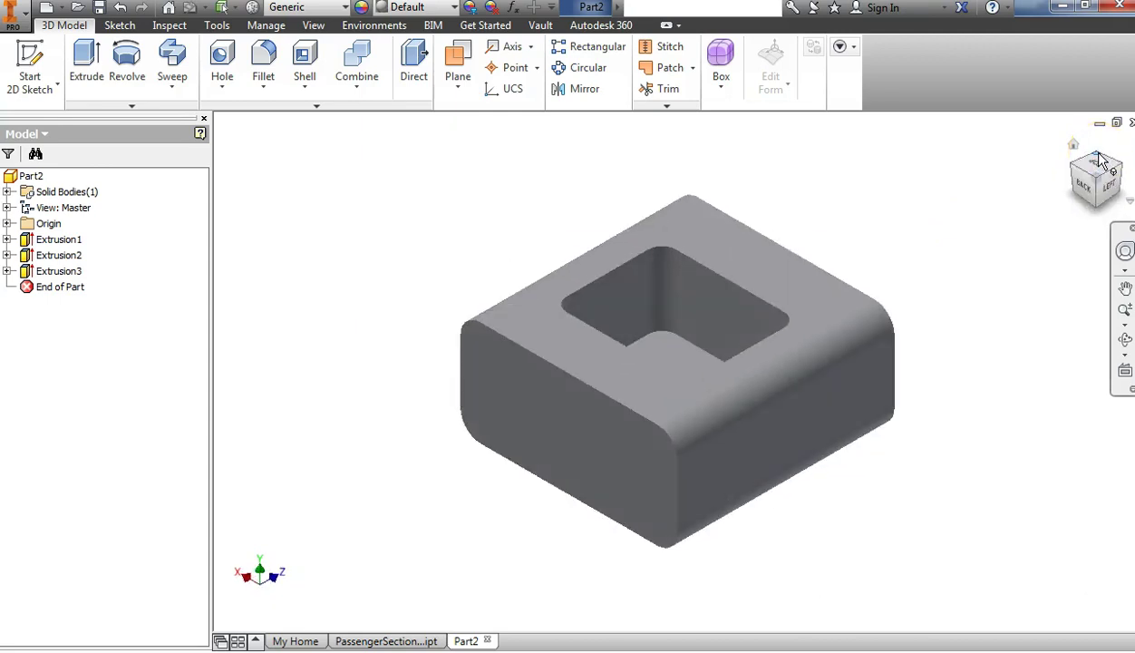
right_click(572, 412)
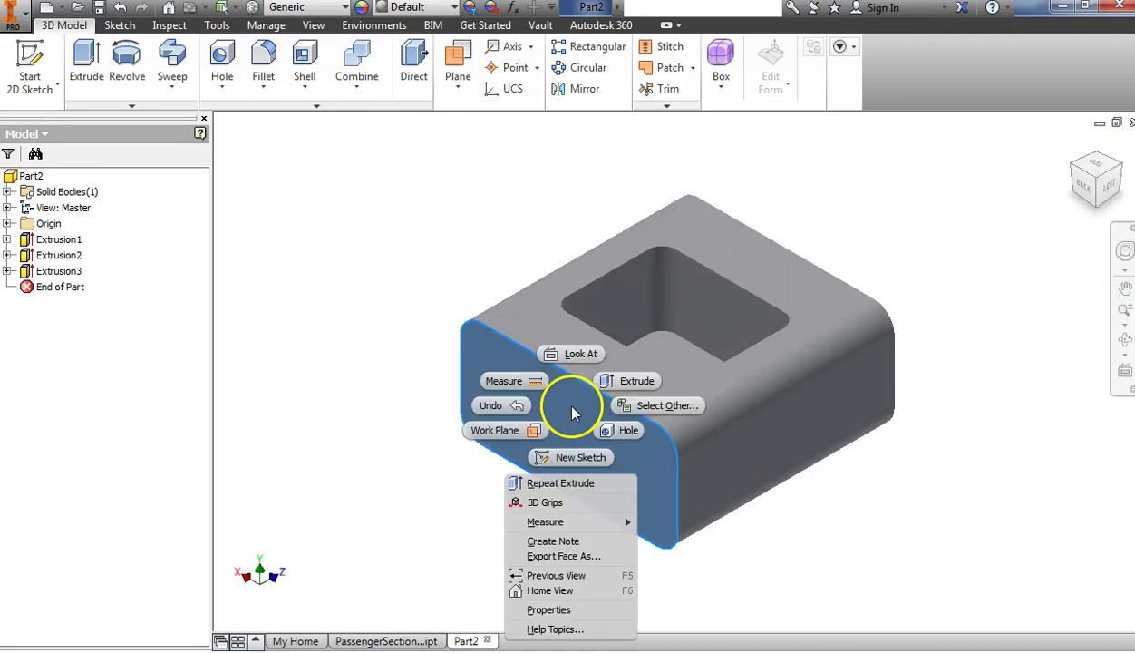
click(579, 457)
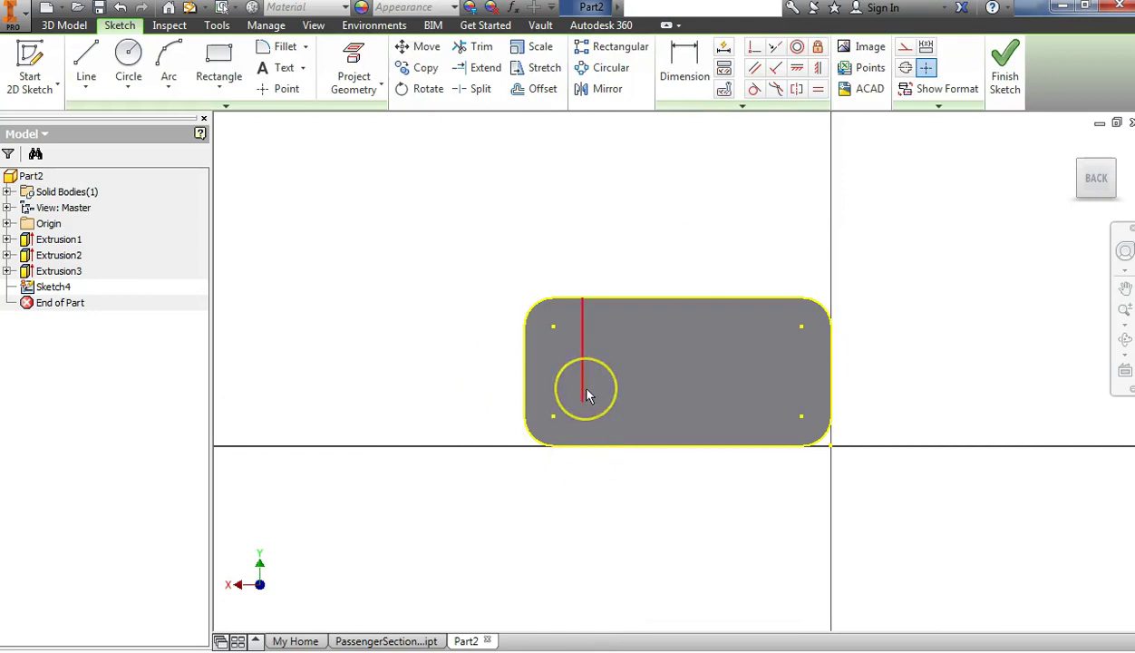
click(218, 56)
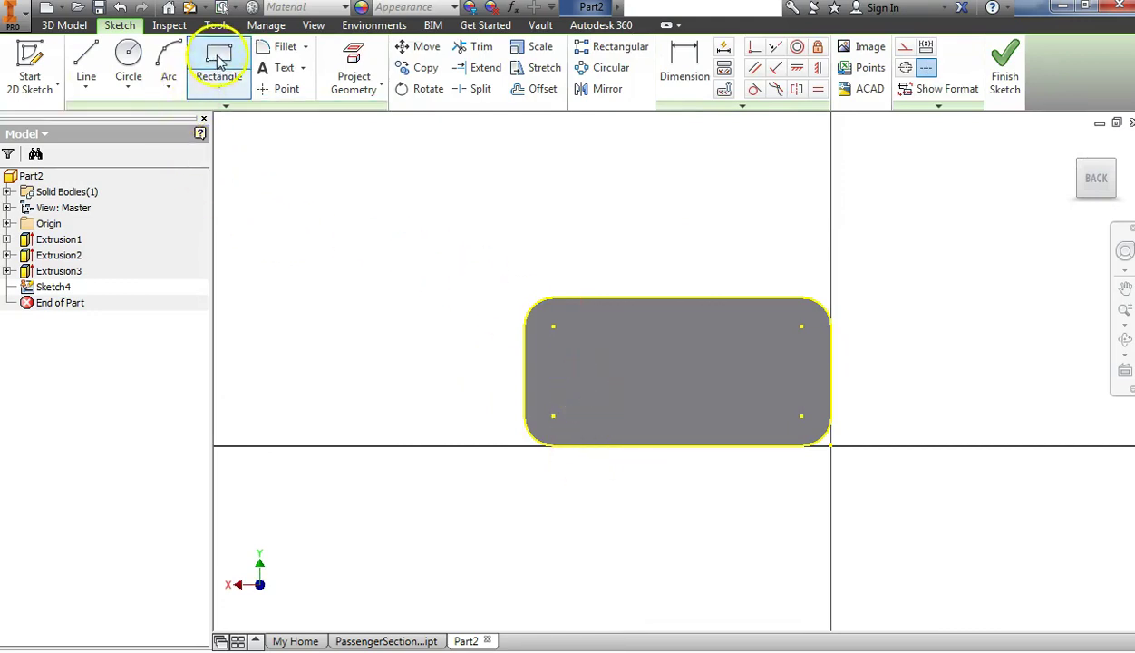
click(552, 178)
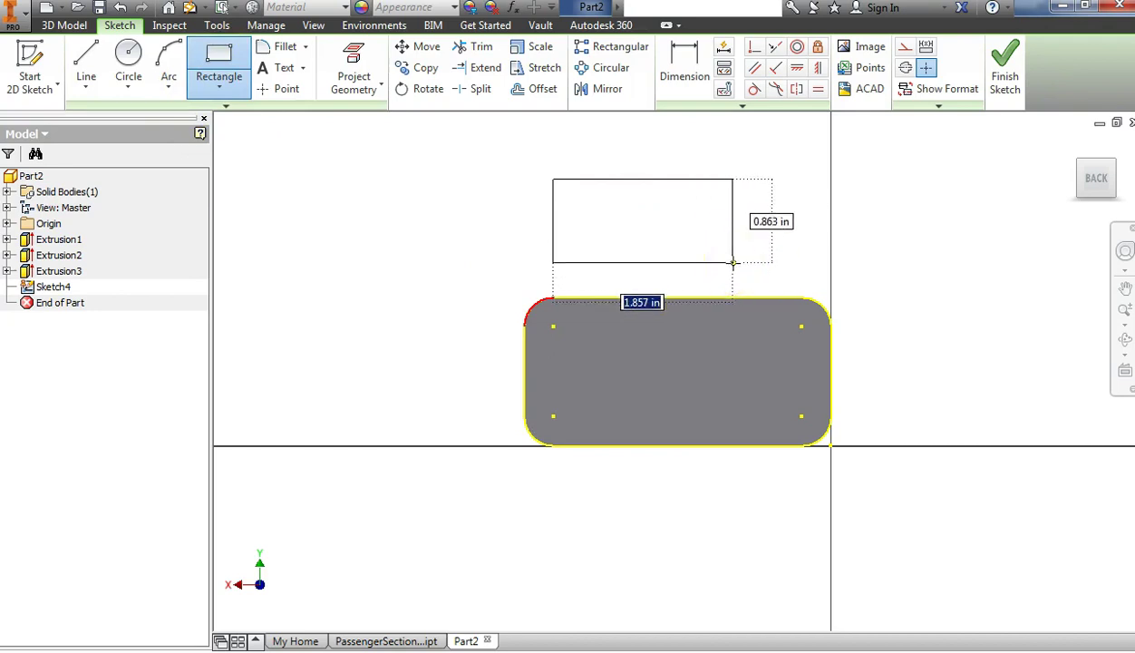
text(2.5)
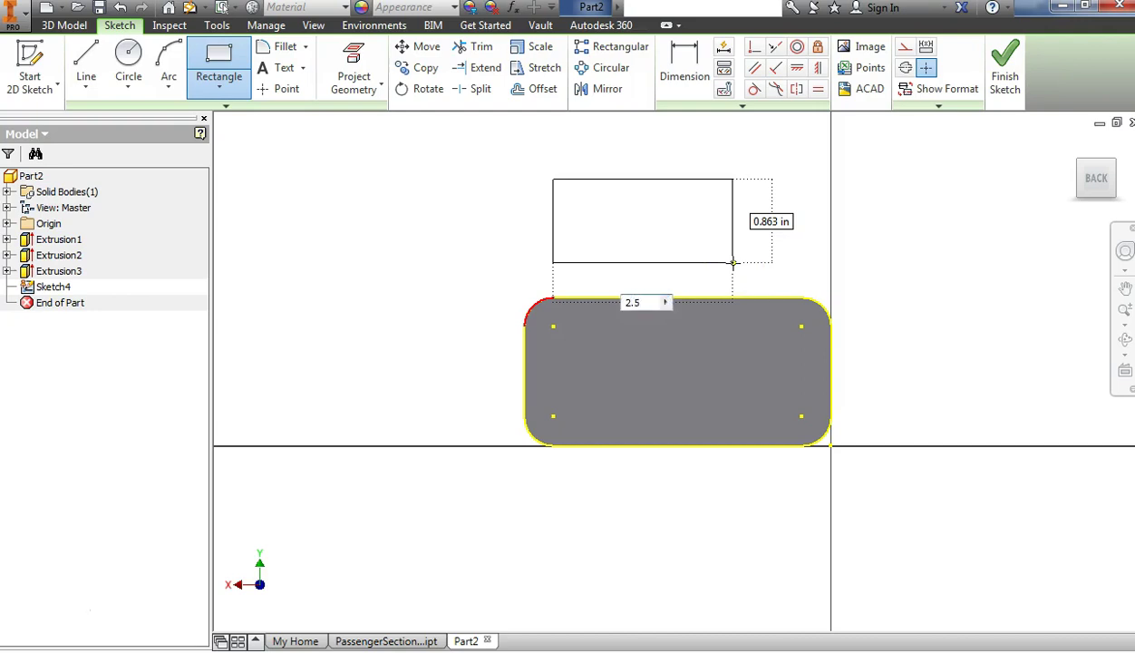
key(Tab)
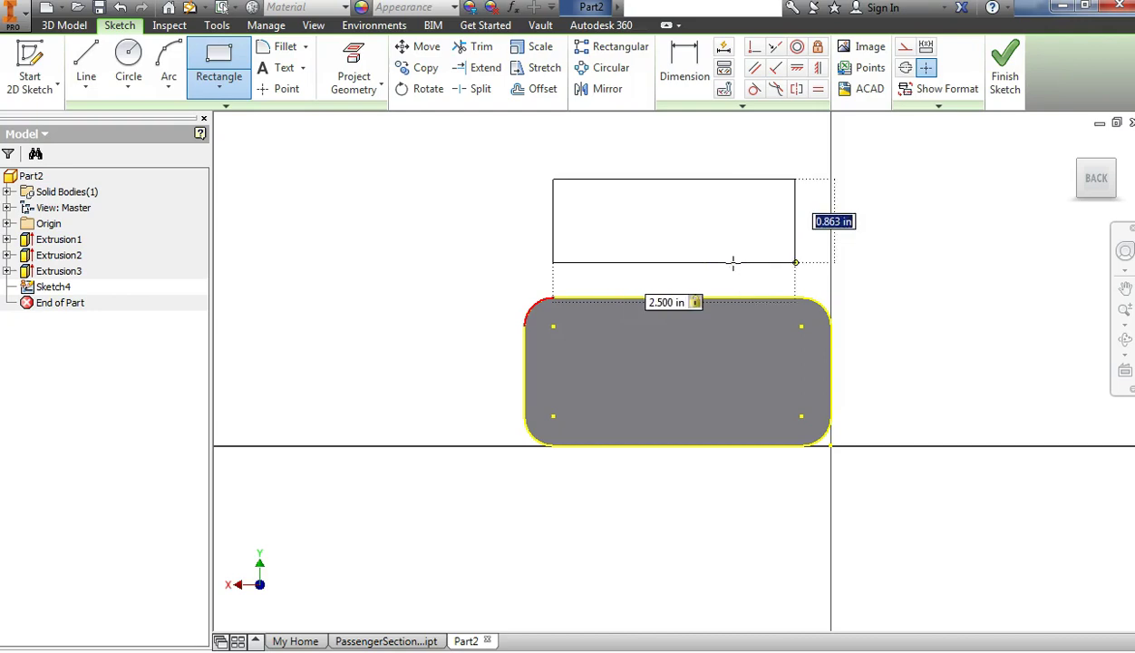
text(1)
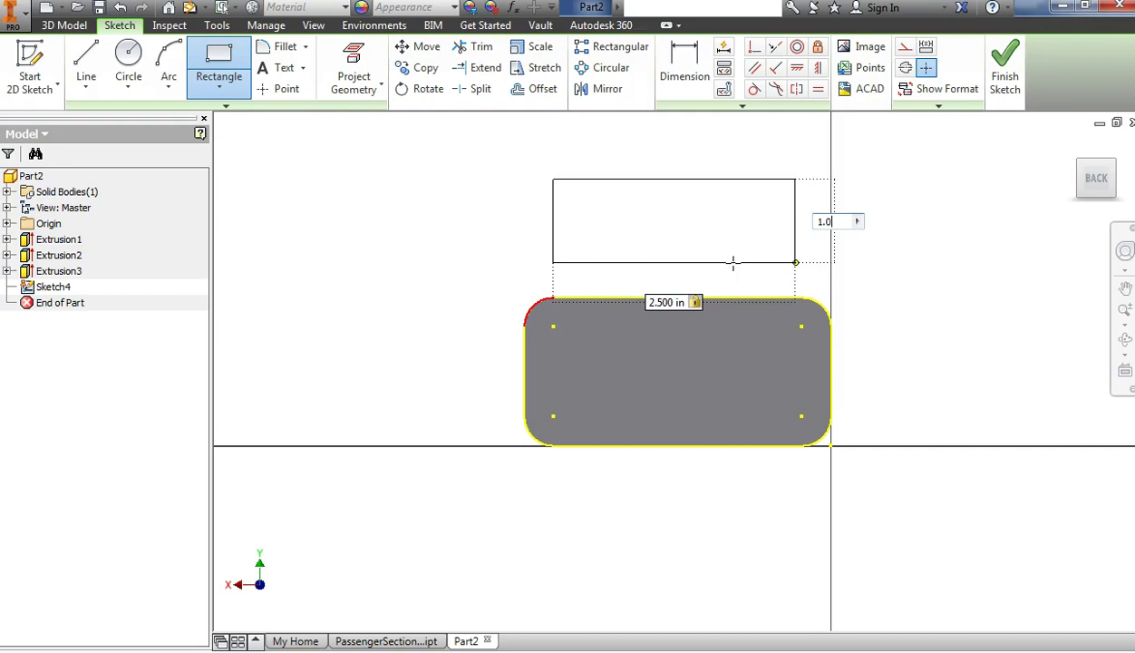
key(Return)
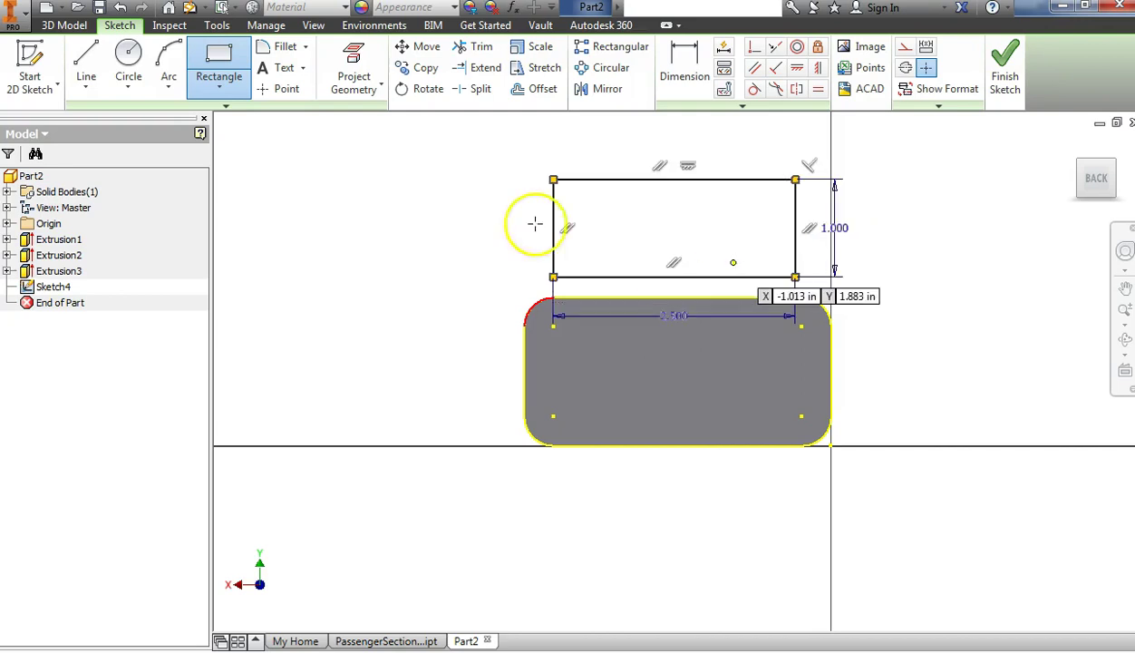
right_click(447, 178)
click(492, 177)
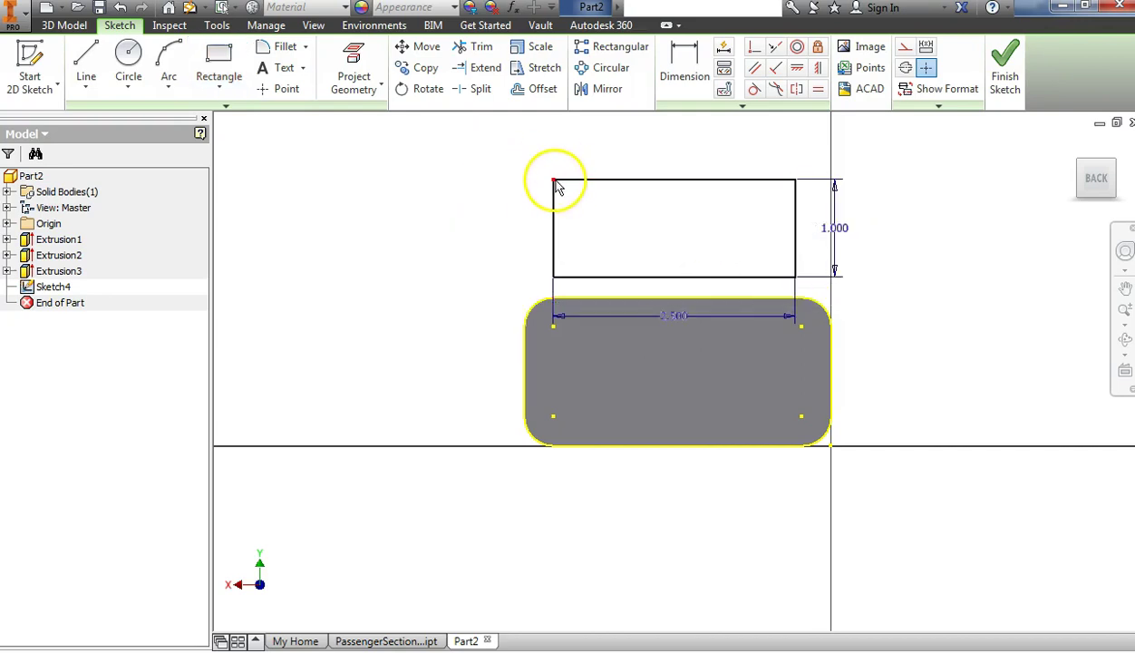
- Move the rectangle onto the block's back face and dimension the gap between its top edge and the block's top edge
click(562, 322)
click(684, 71)
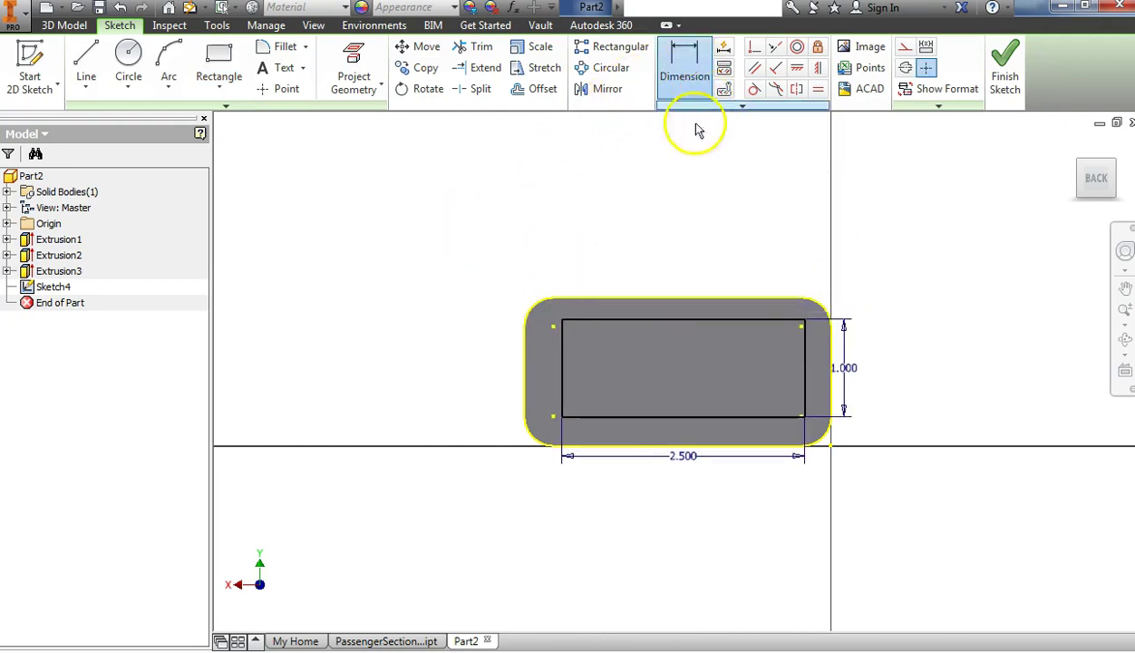
click(687, 324)
click(693, 299)
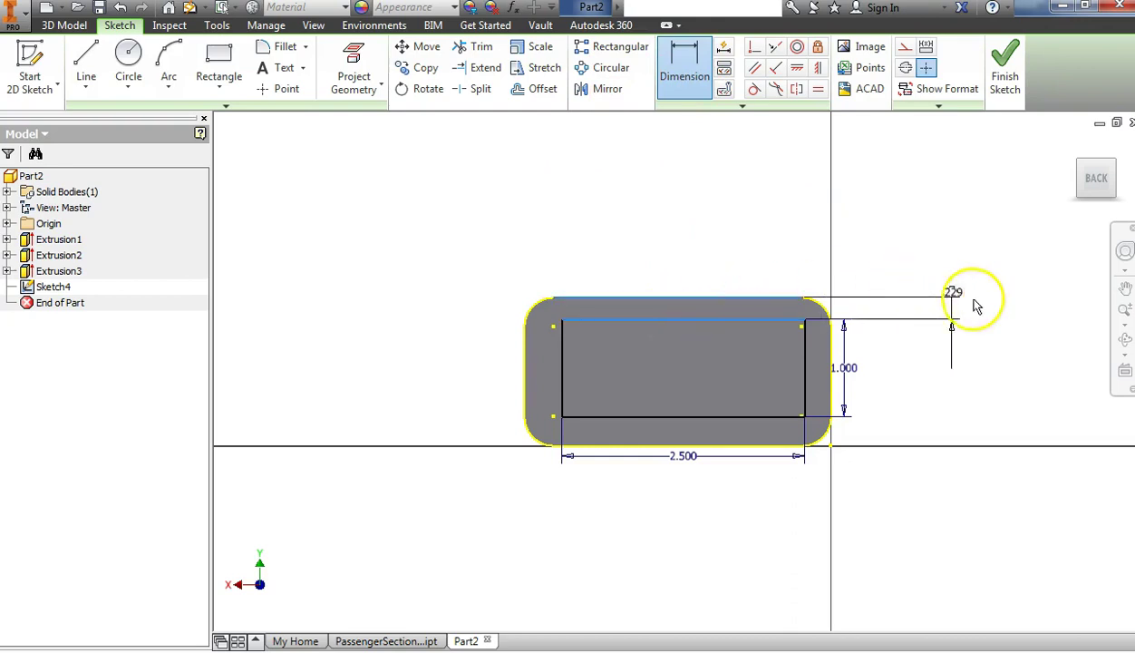
click(967, 313)
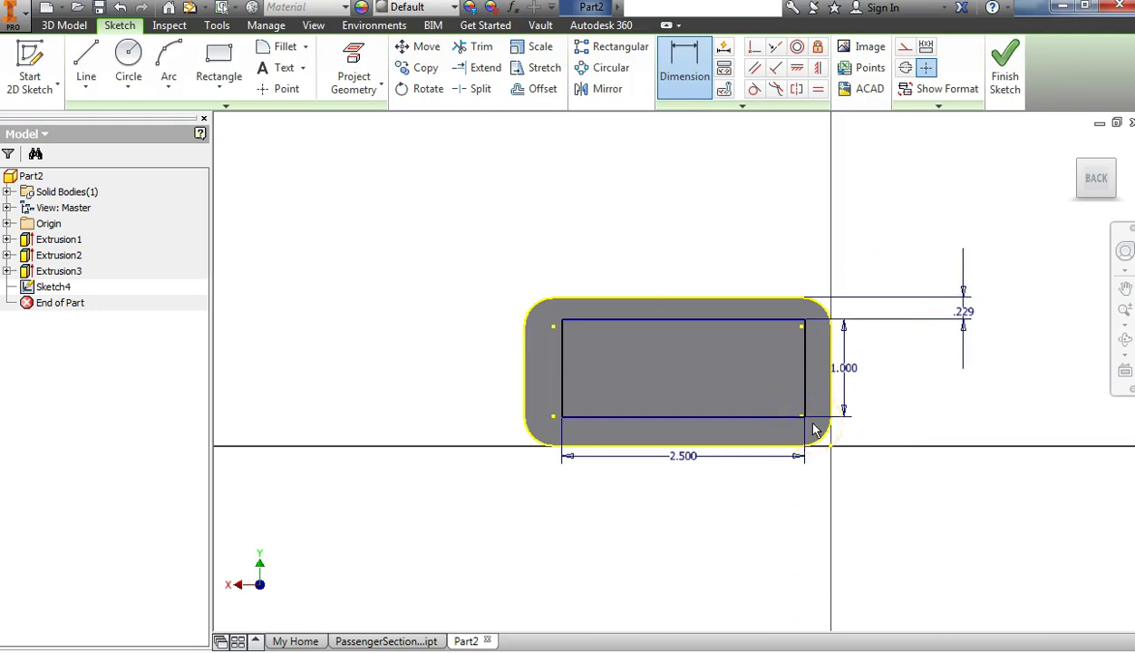
- Dimension the gap between the rectangle's right edge and the block's right edge
click(806, 412)
click(828, 402)
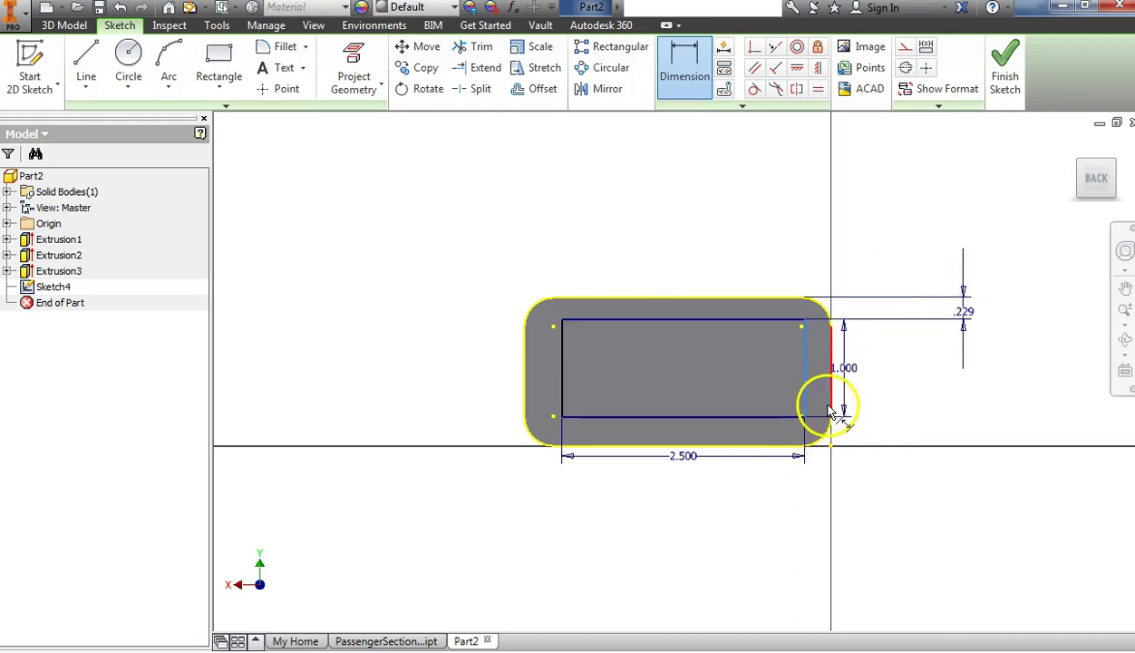
click(821, 518)
right_click(903, 499)
click(956, 487)
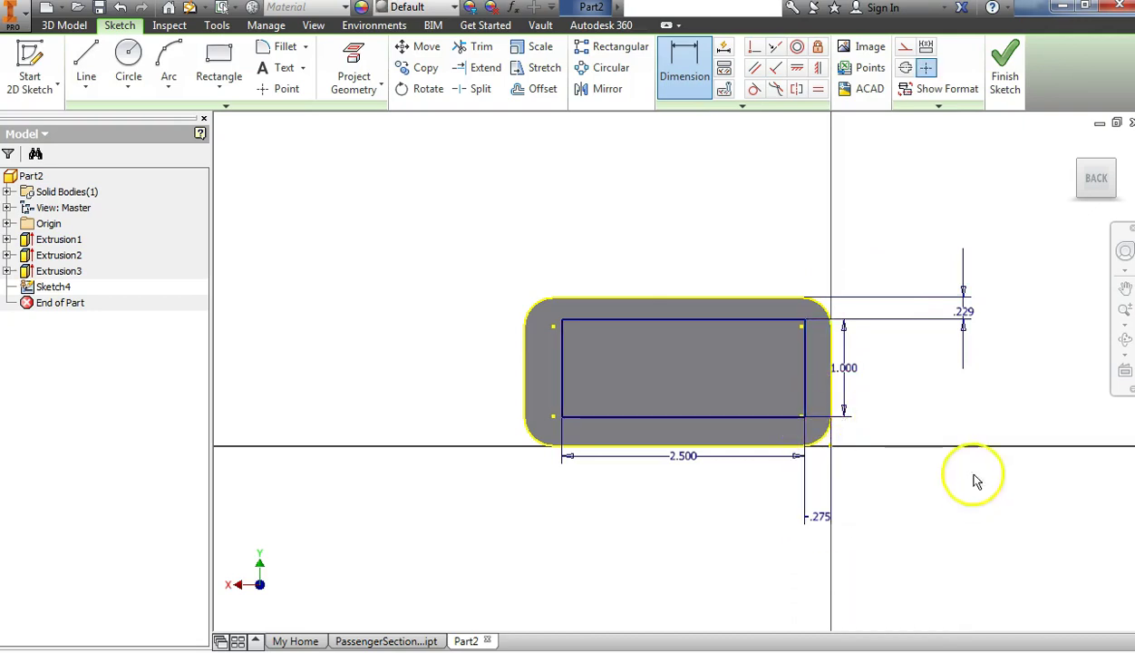
- Set the back-face rectangle's offsets to 0.273 in from the block's top edge and 0.340 in from its right edge
double_click(968, 314)
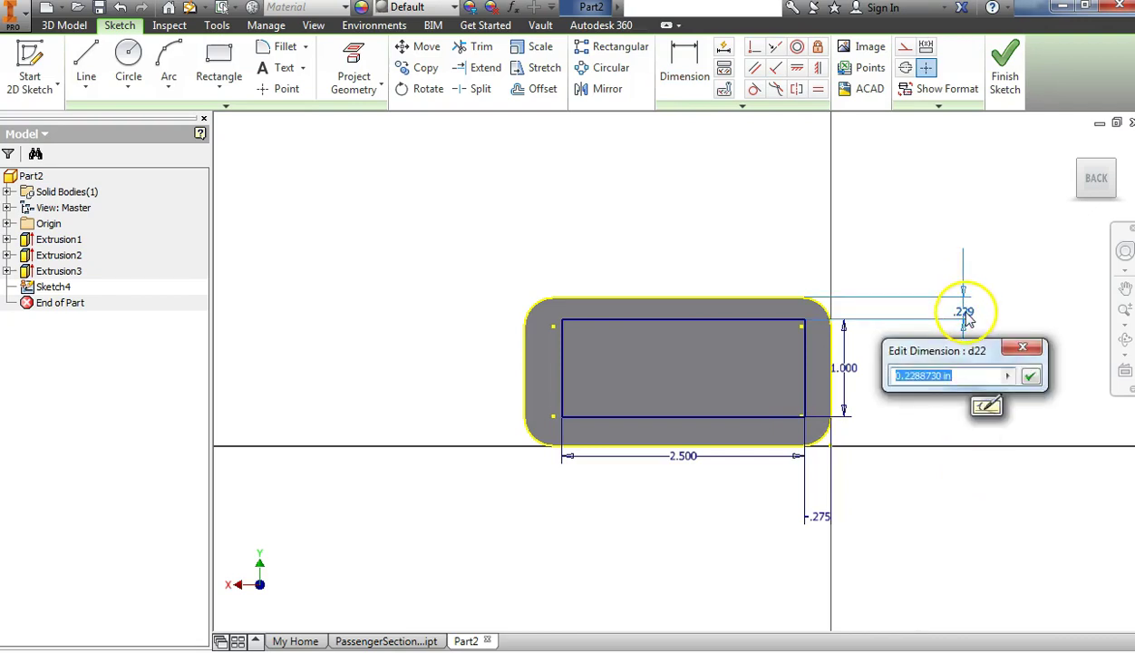
text(.273)
key(Return)
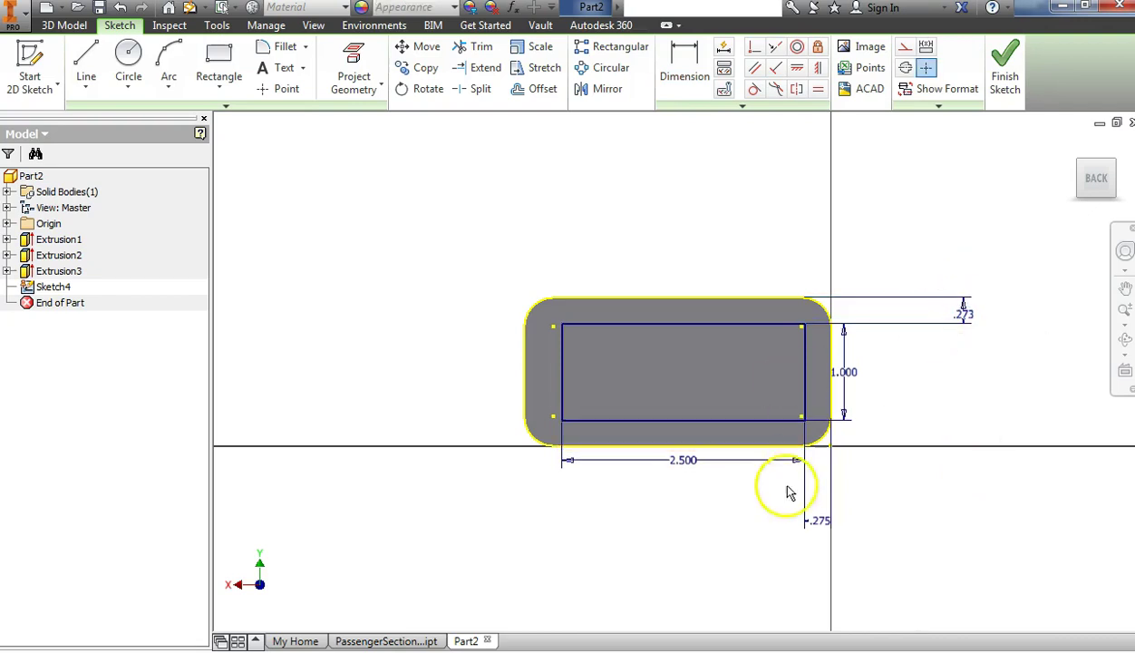
click(826, 526)
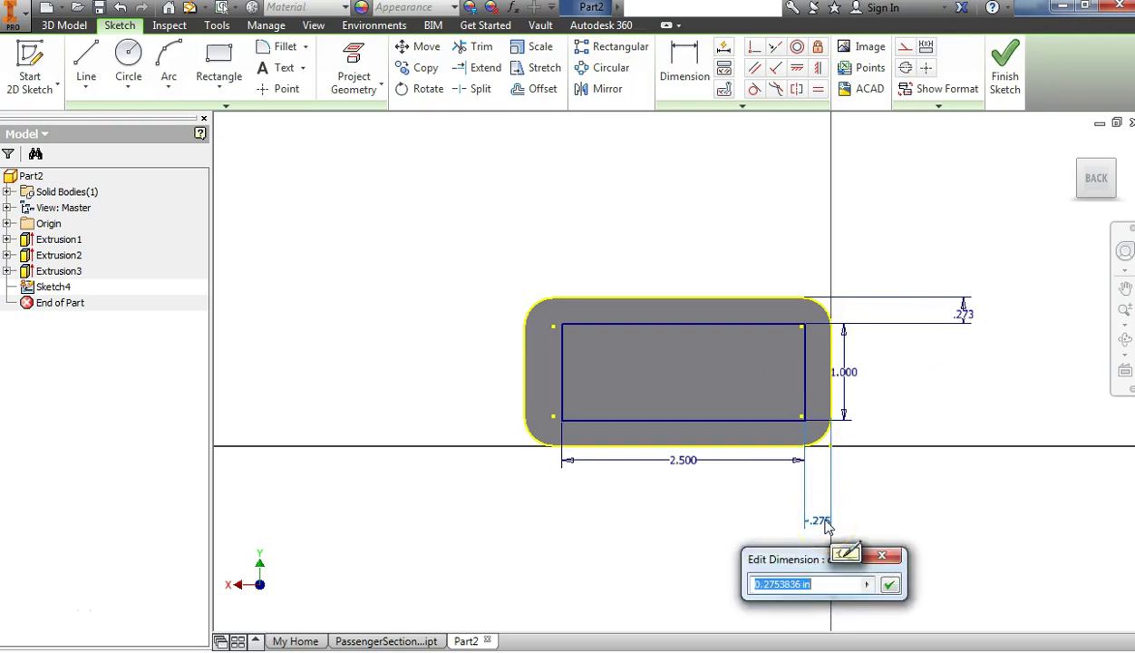
text(.340)
key(Return)
click(787, 290)
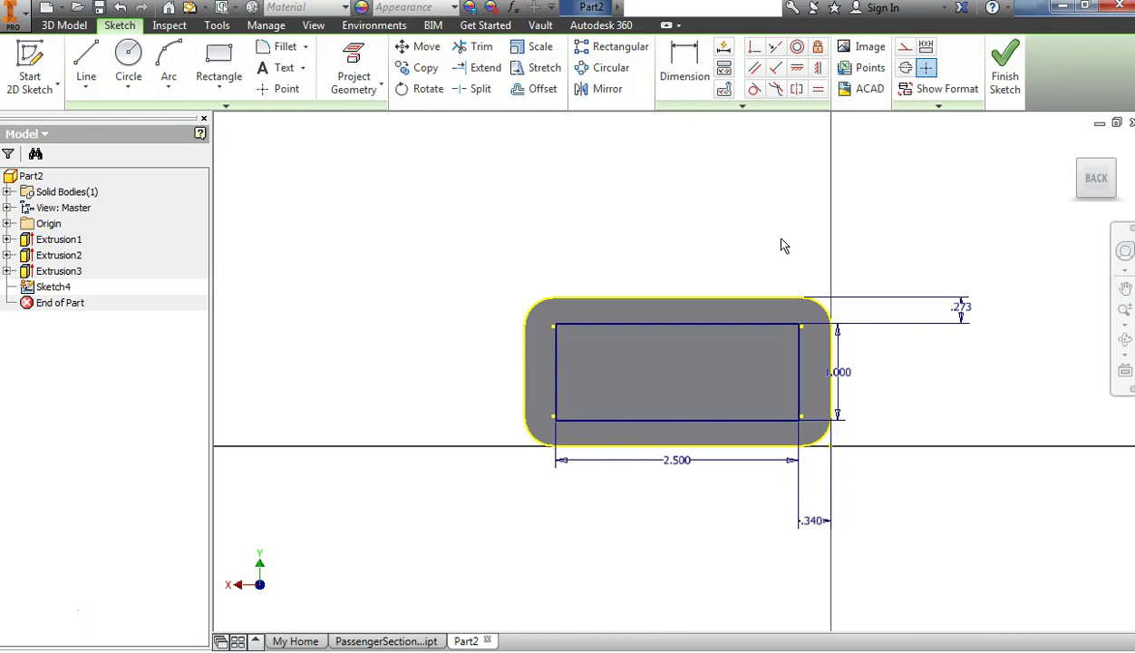
- Round all four corners of the back-face rectangle with 0.2 in sketch fillets
click(273, 47)
double_click(251, 161)
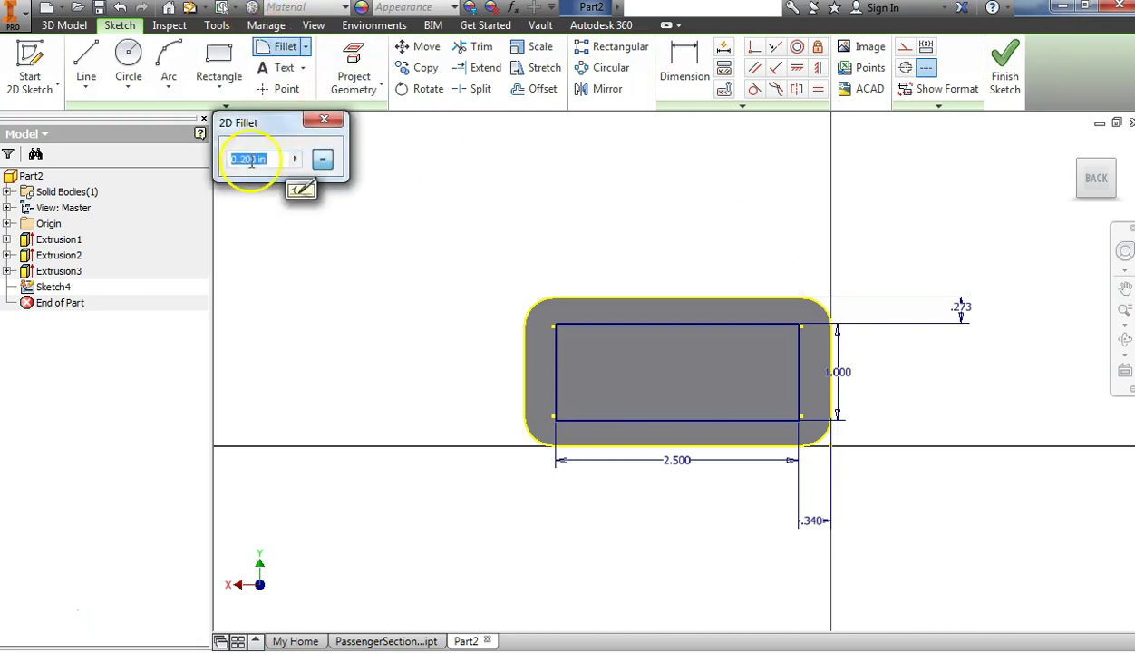
click(555, 325)
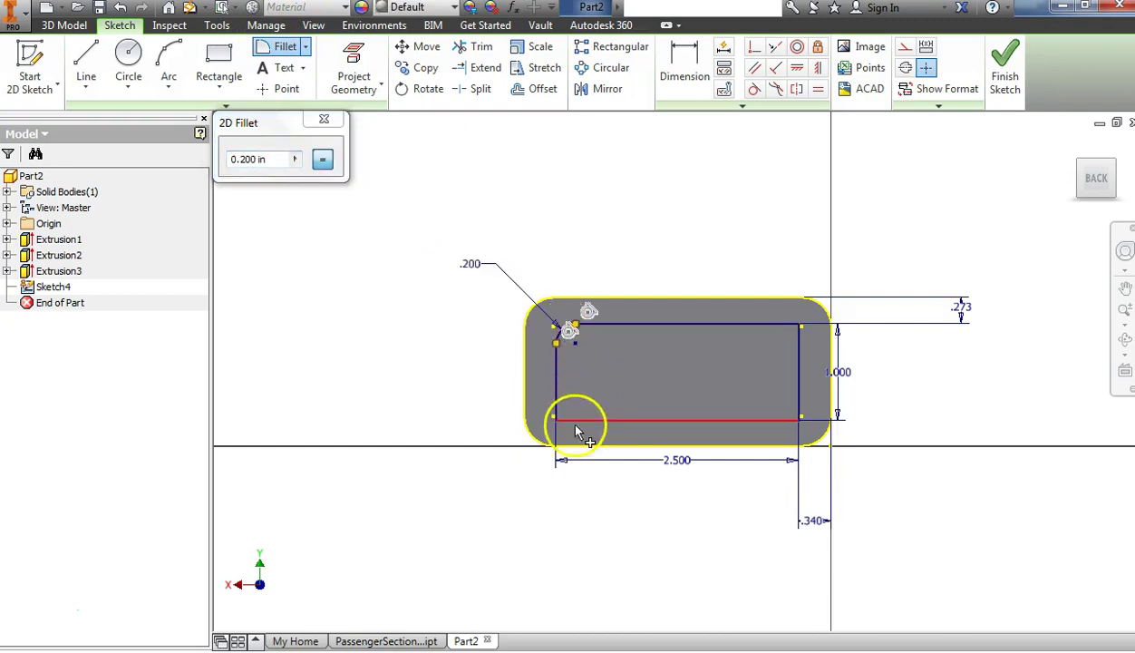
click(556, 419)
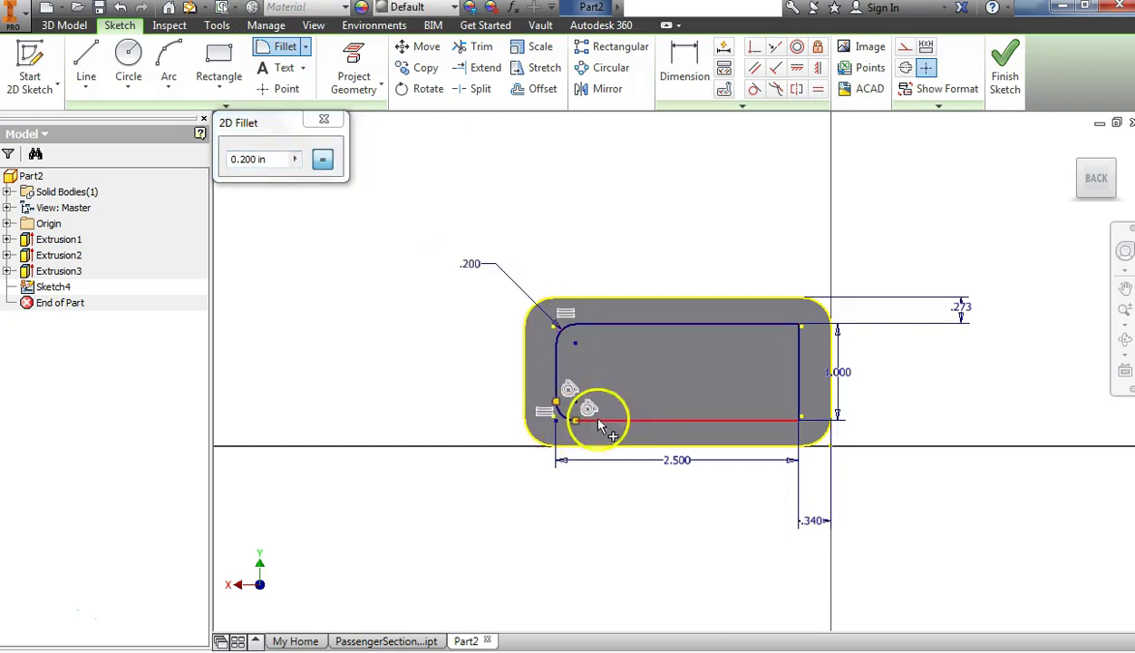
click(796, 327)
click(799, 421)
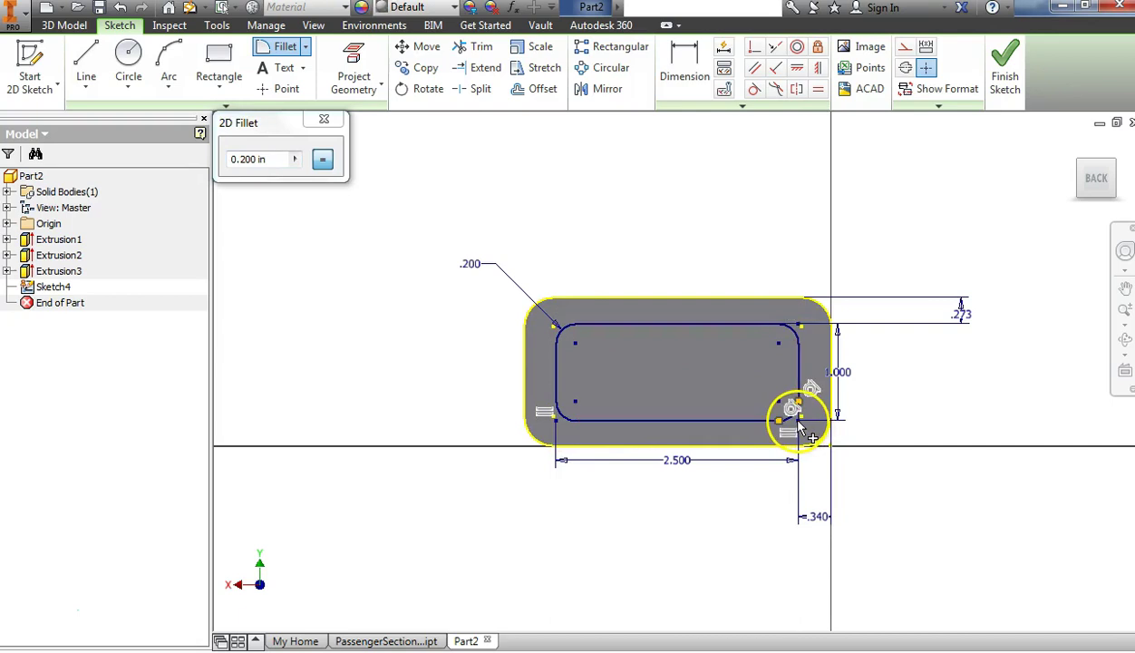
- Finish the sketch and extrude the rounded back-face rectangle 0.57 in outward as a join
click(1012, 81)
click(86, 72)
click(509, 410)
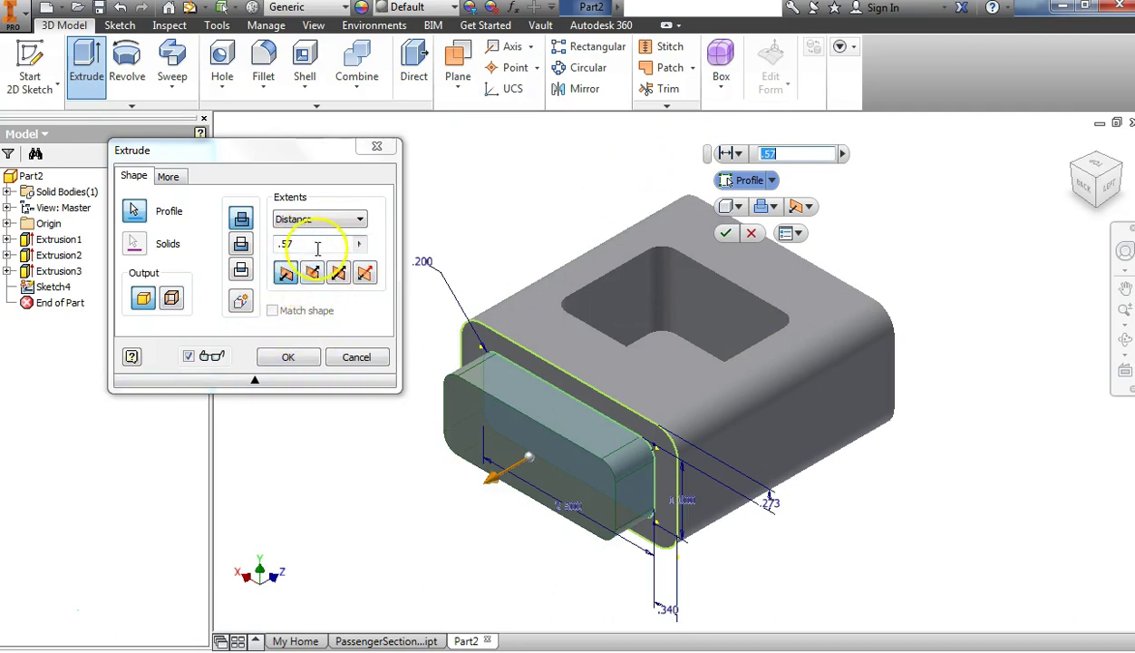
click(290, 357)
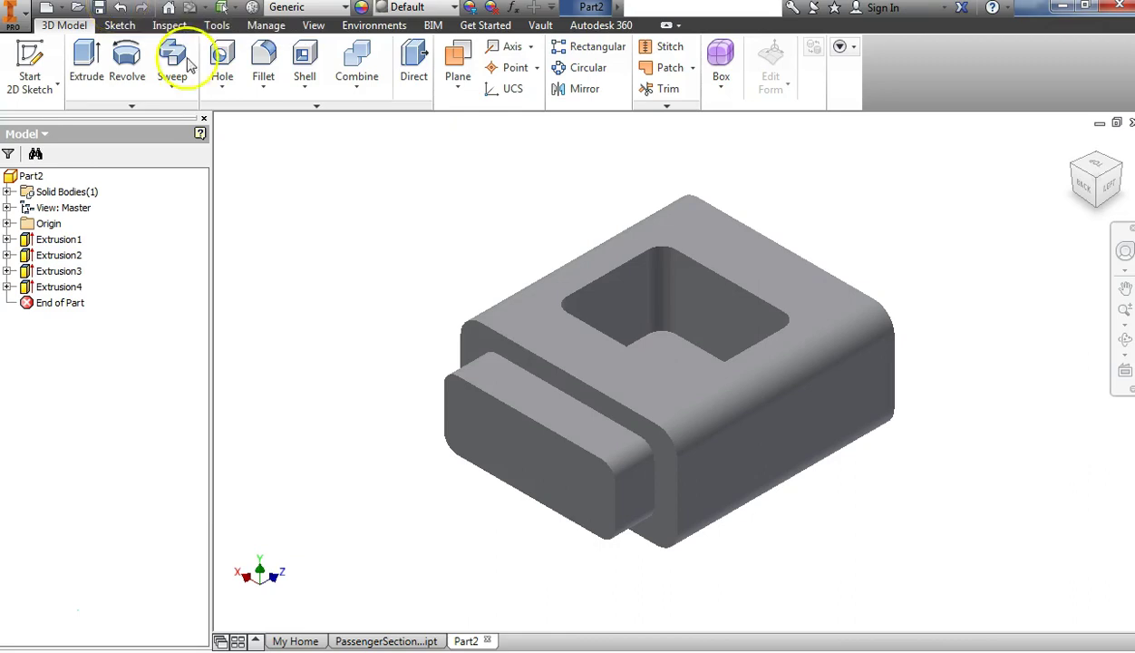
- Edit the back-face extrusion into a cut and reverse its direction so it goes 0.57 in into the block
click(27, 294)
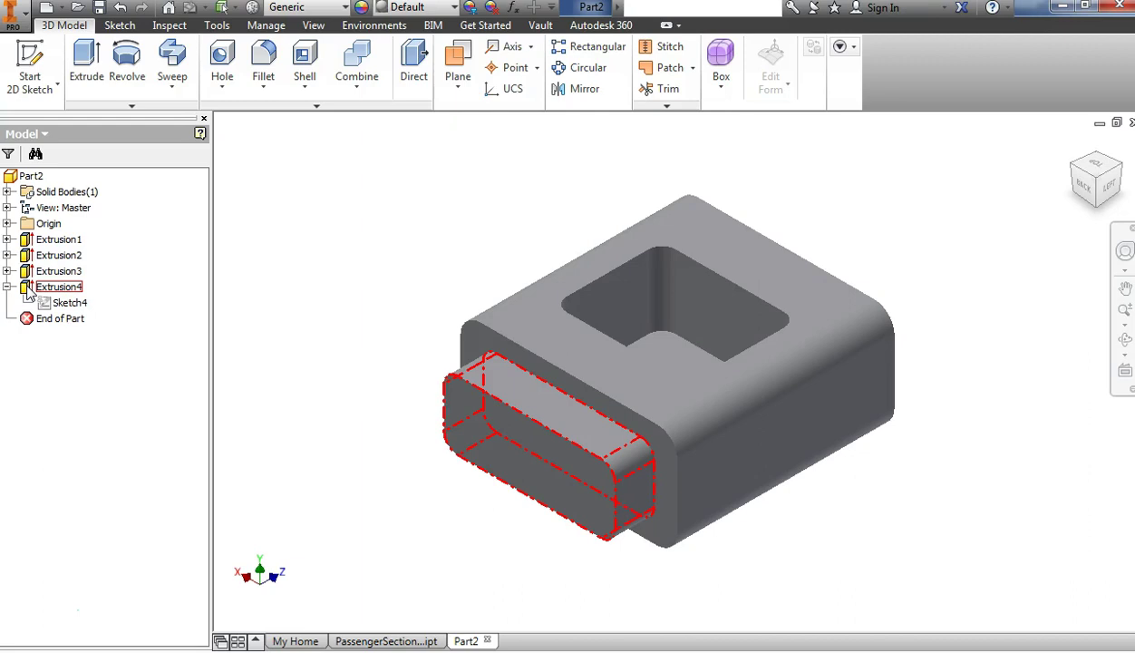
click(45, 302)
click(42, 286)
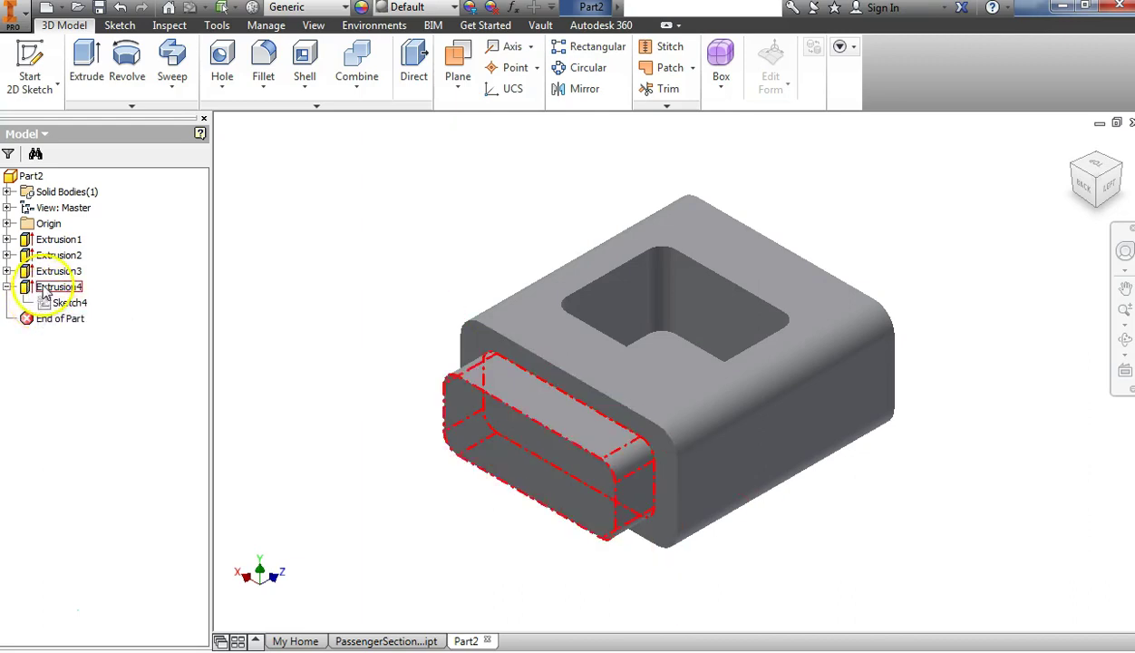
right_click(43, 287)
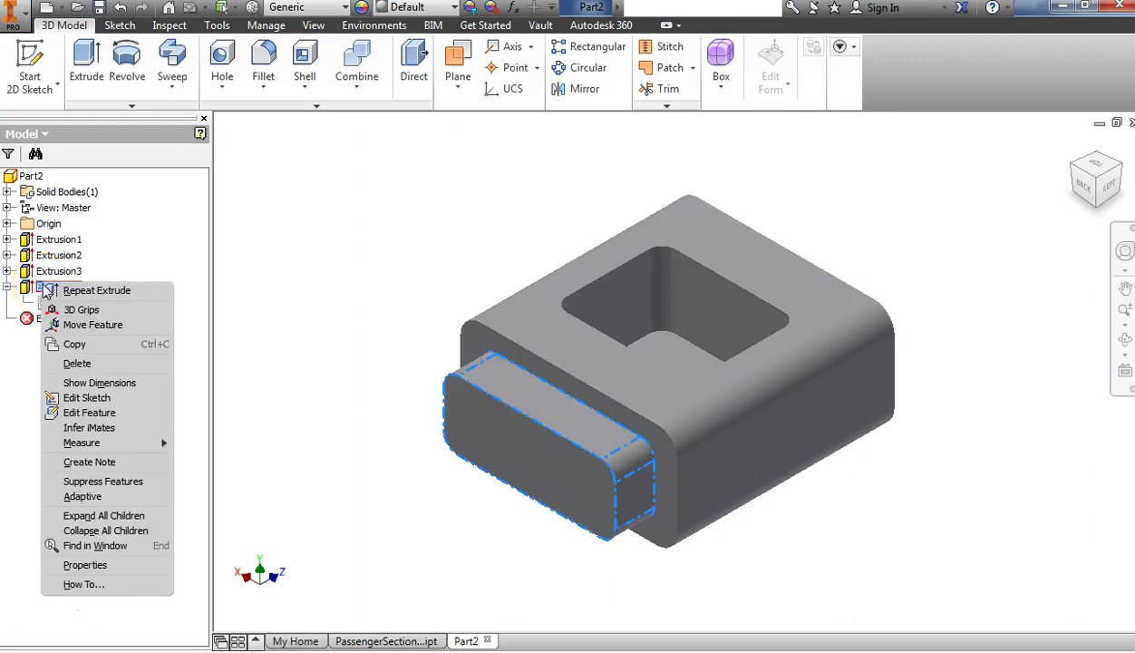
click(93, 412)
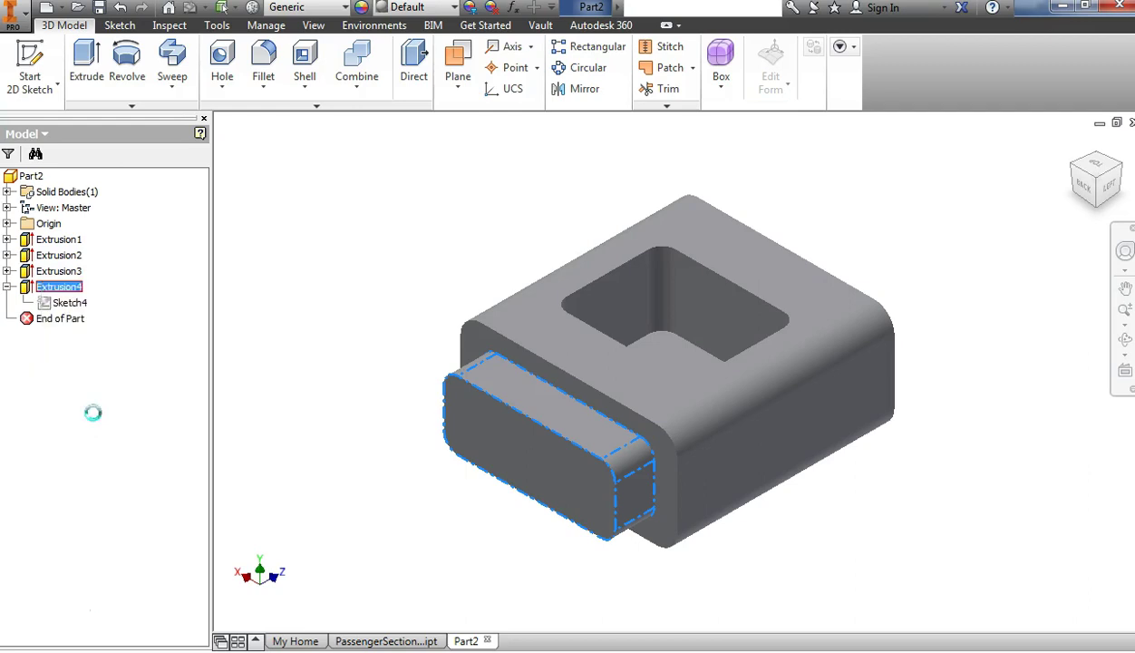
click(245, 251)
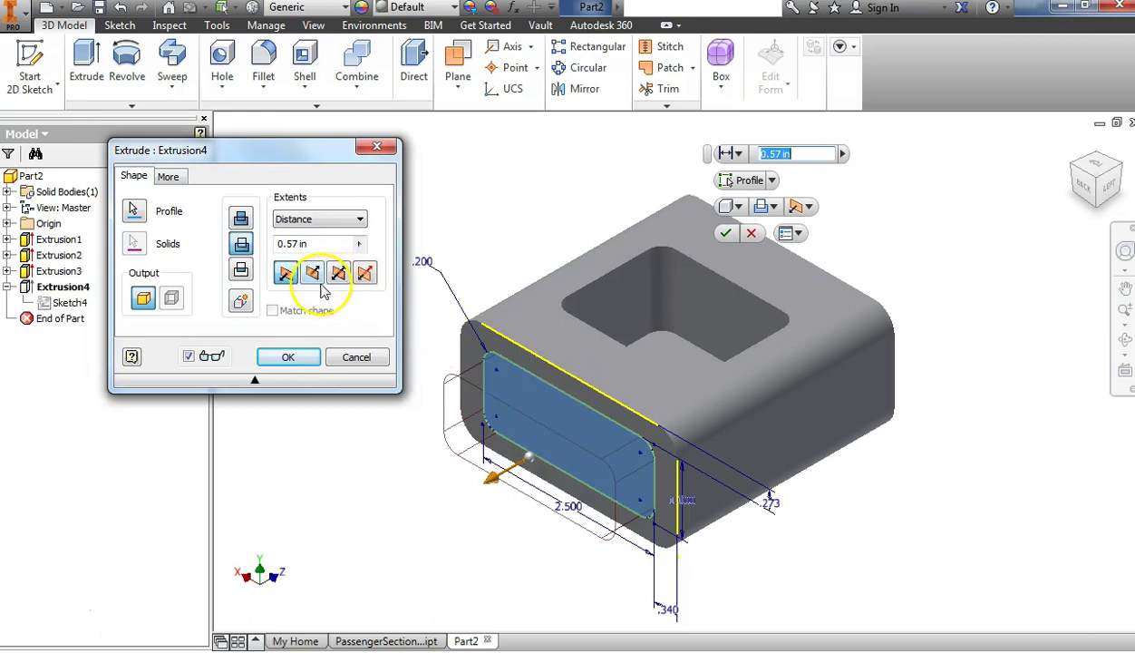
click(314, 274)
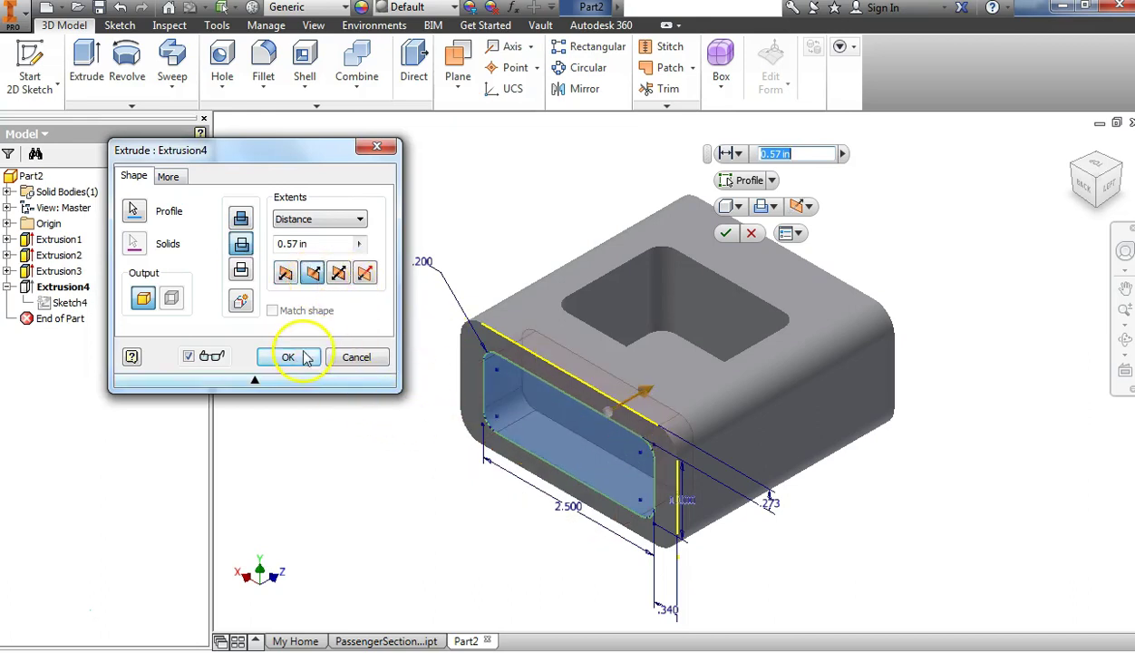
click(286, 357)
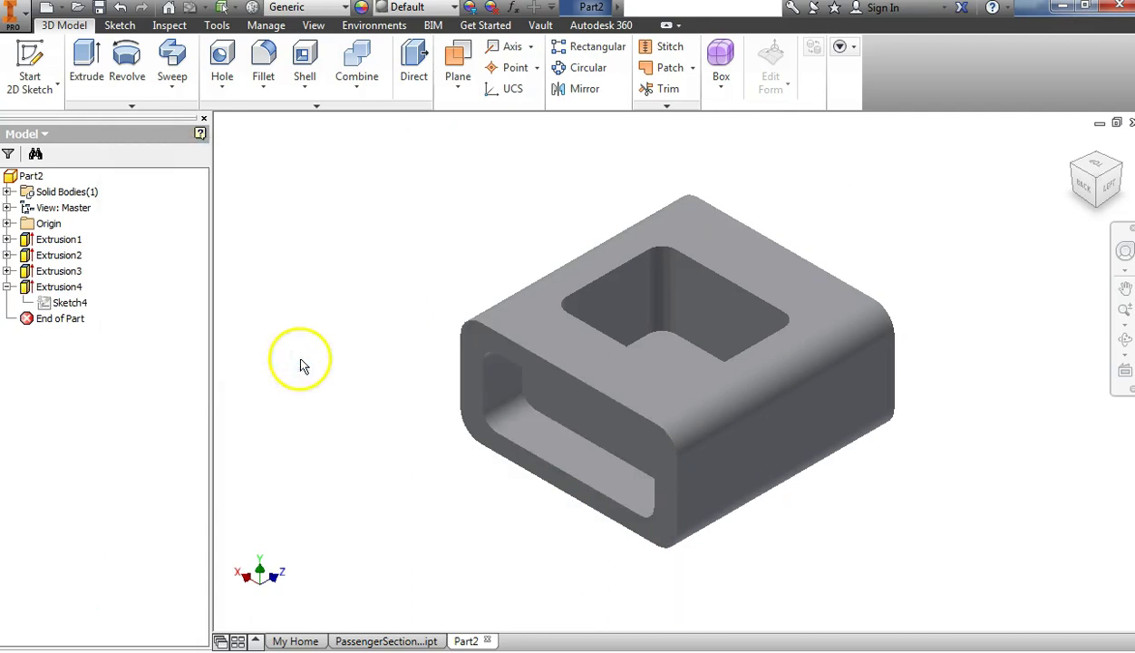
- Assign the Wood (Birch) material from the Inventor Material Library to the part
click(345, 8)
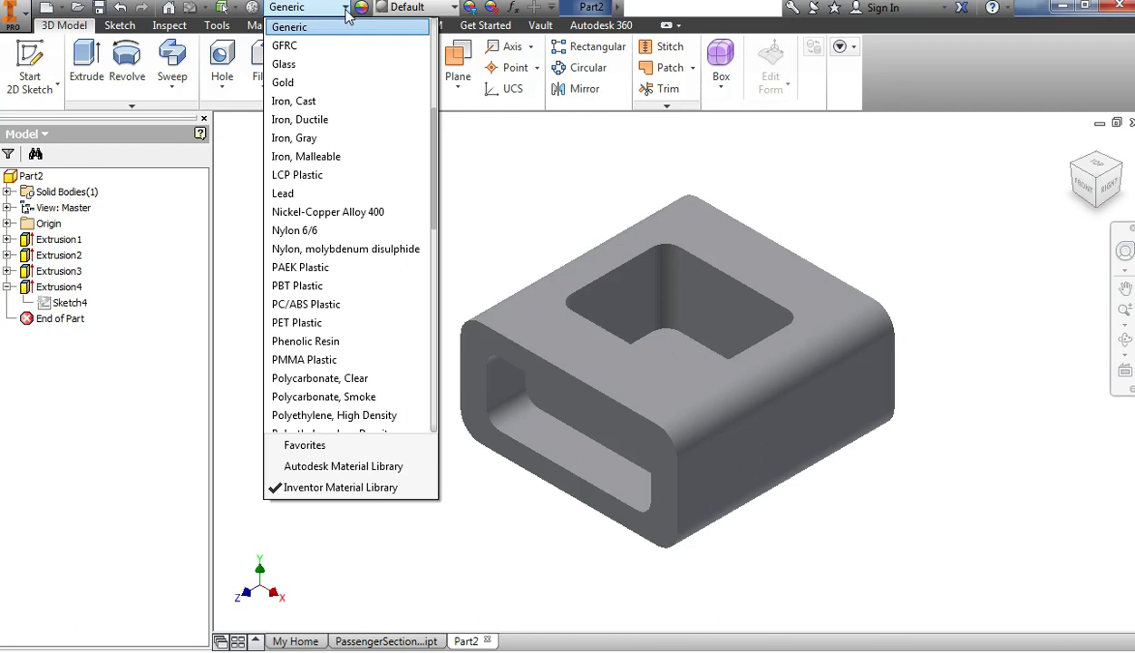
scroll(344, 398, down, 10)
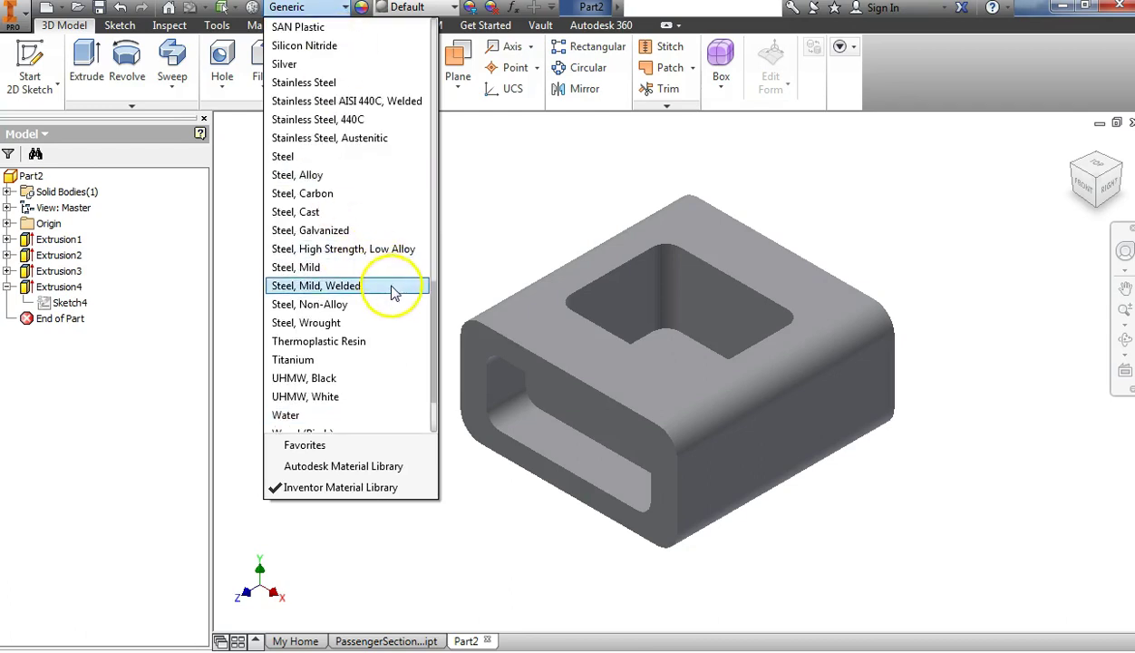
scroll(385, 327, down, 4)
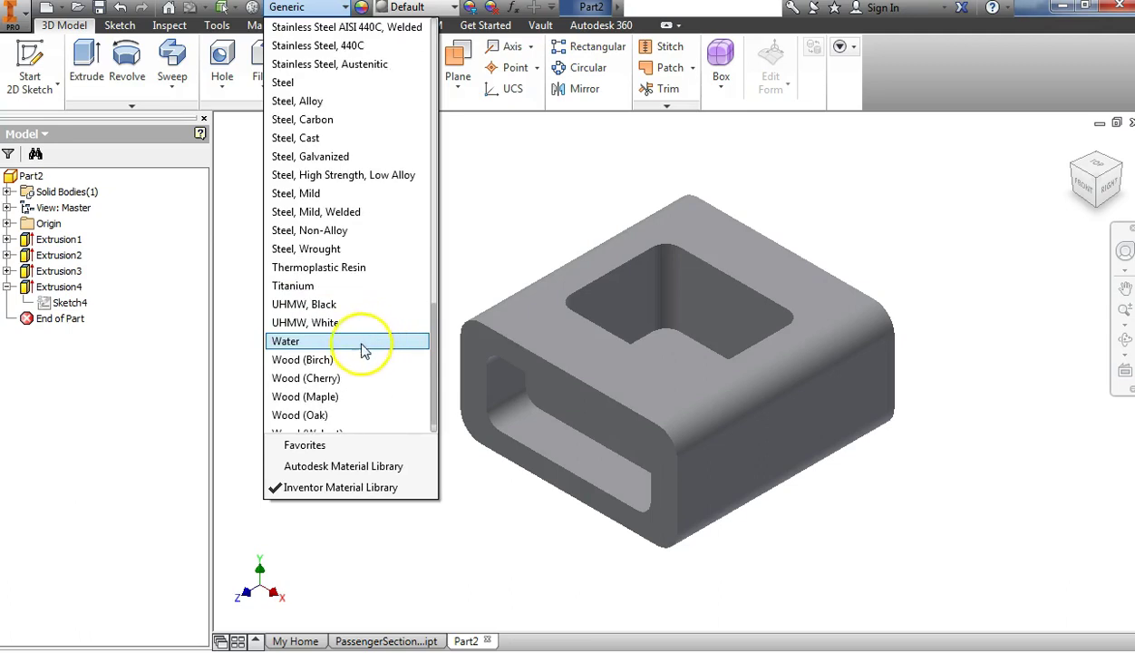
click(314, 360)
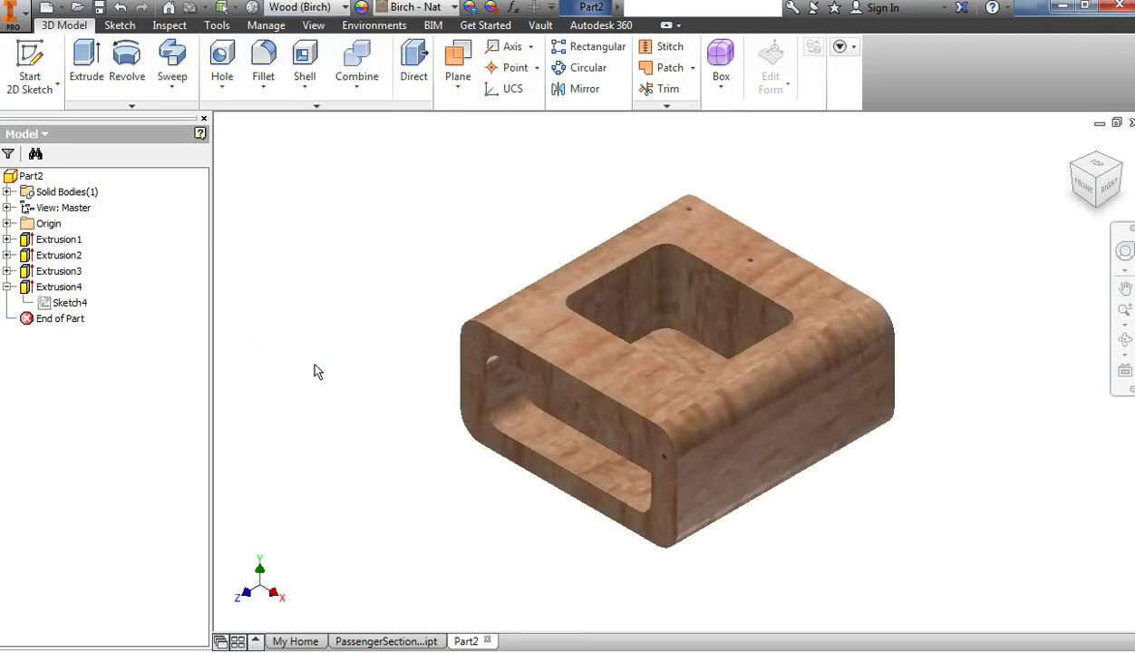
click(100, 9)
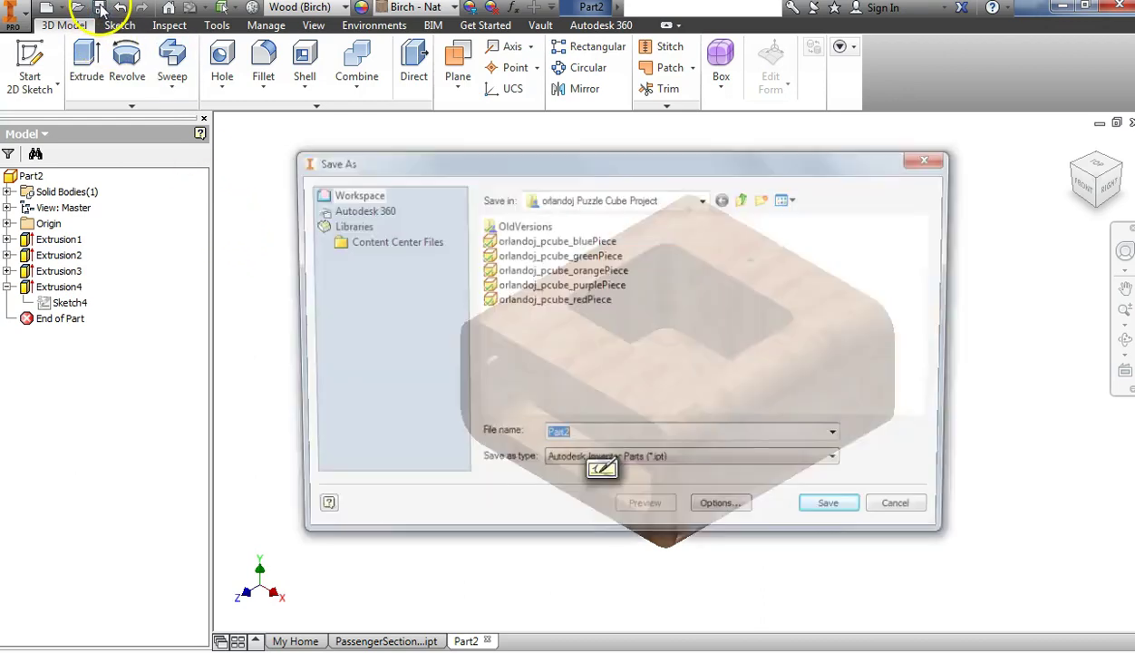
key(Escape)
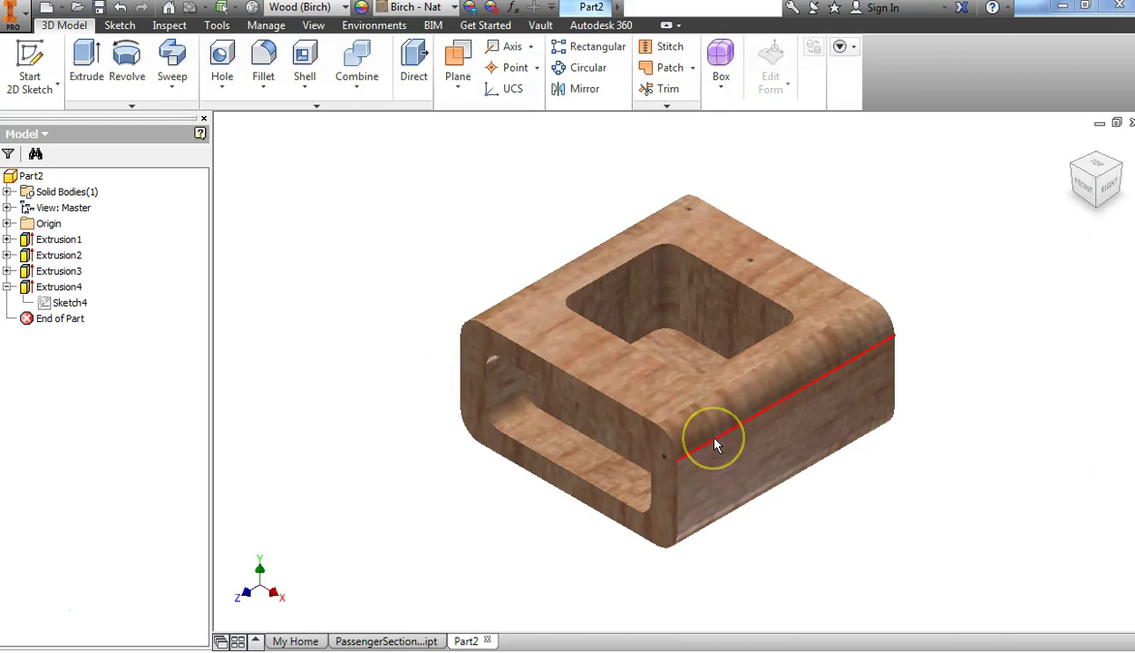
mouse_move(714, 444)
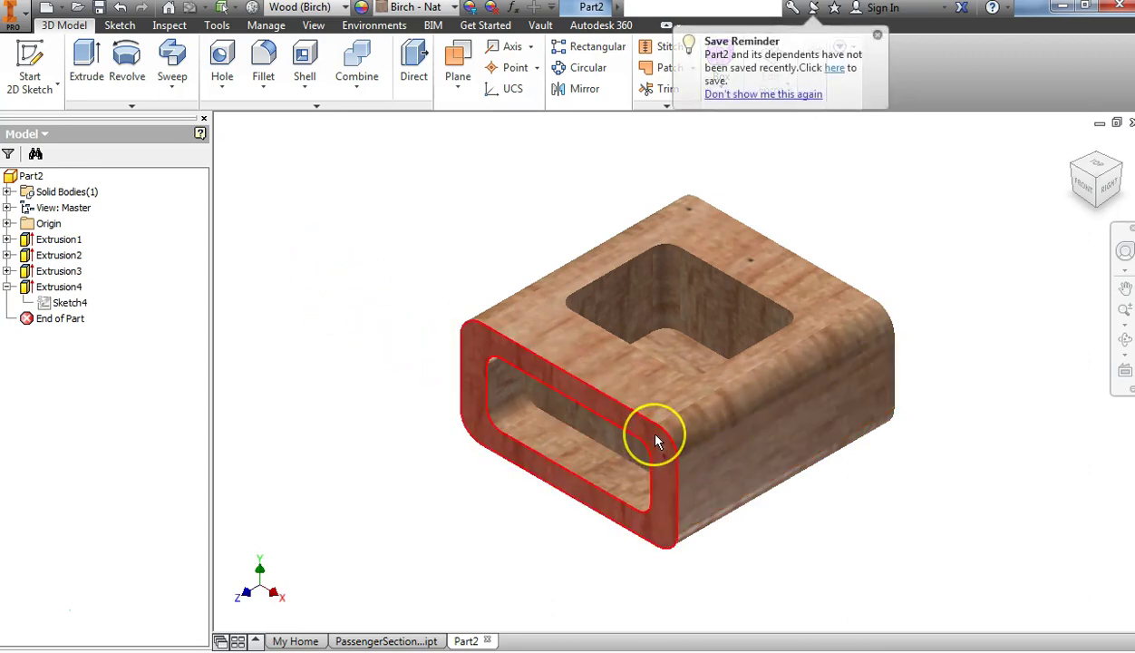
- Start a new sketch on the block's front face, around the pocket opening
click(658, 444)
click(645, 433)
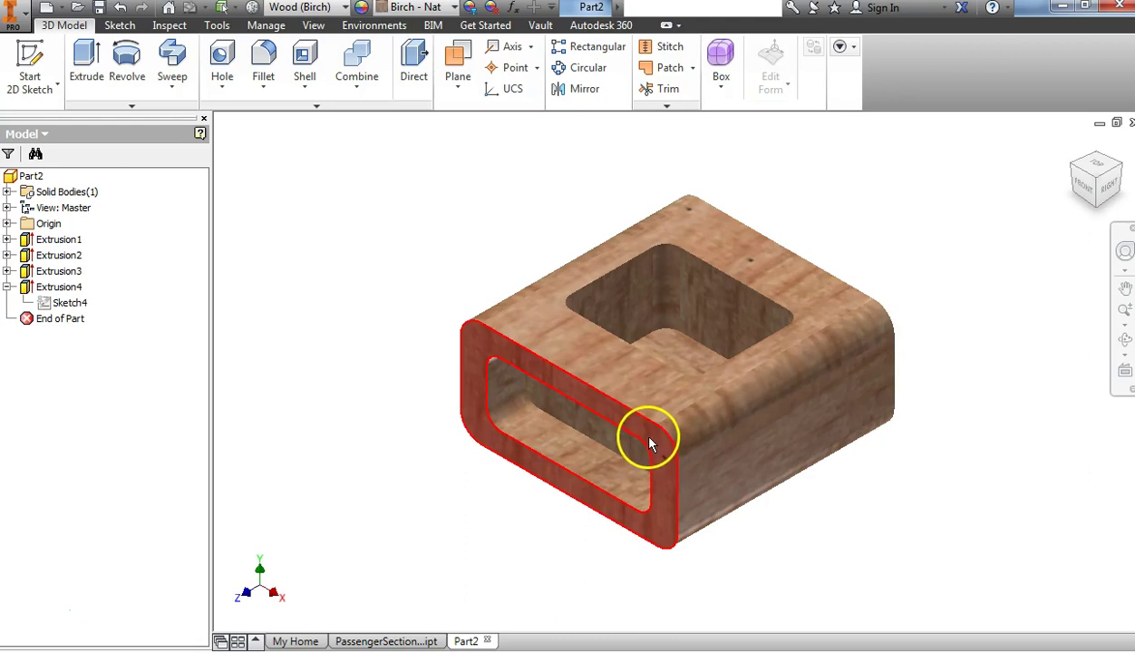
click(659, 443)
right_click(659, 442)
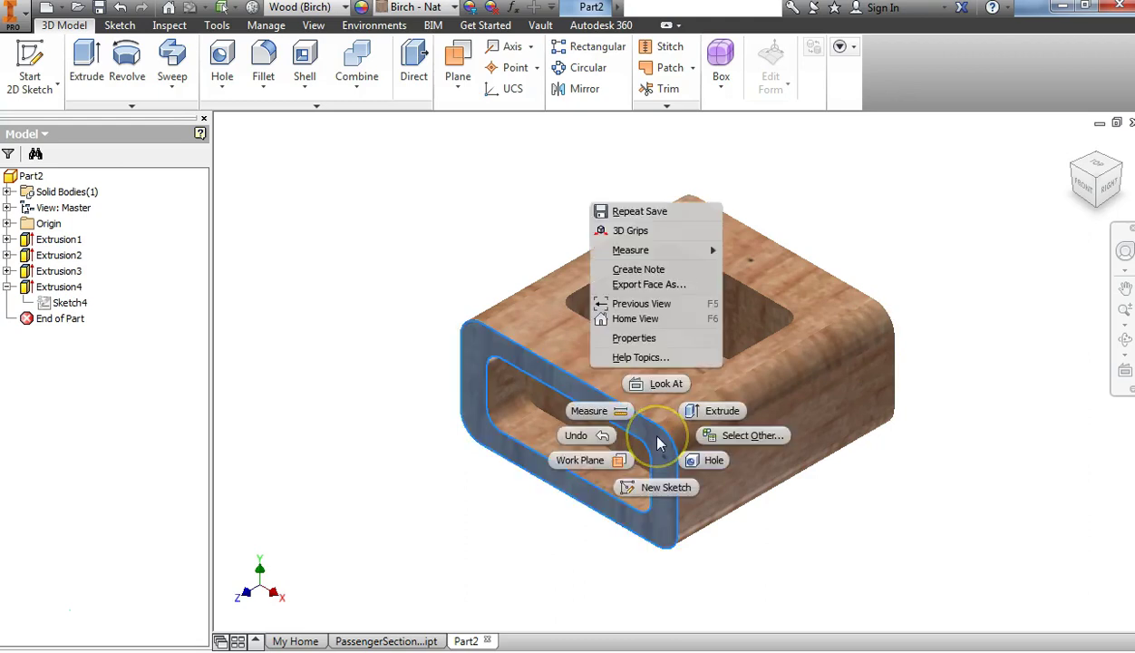
click(664, 487)
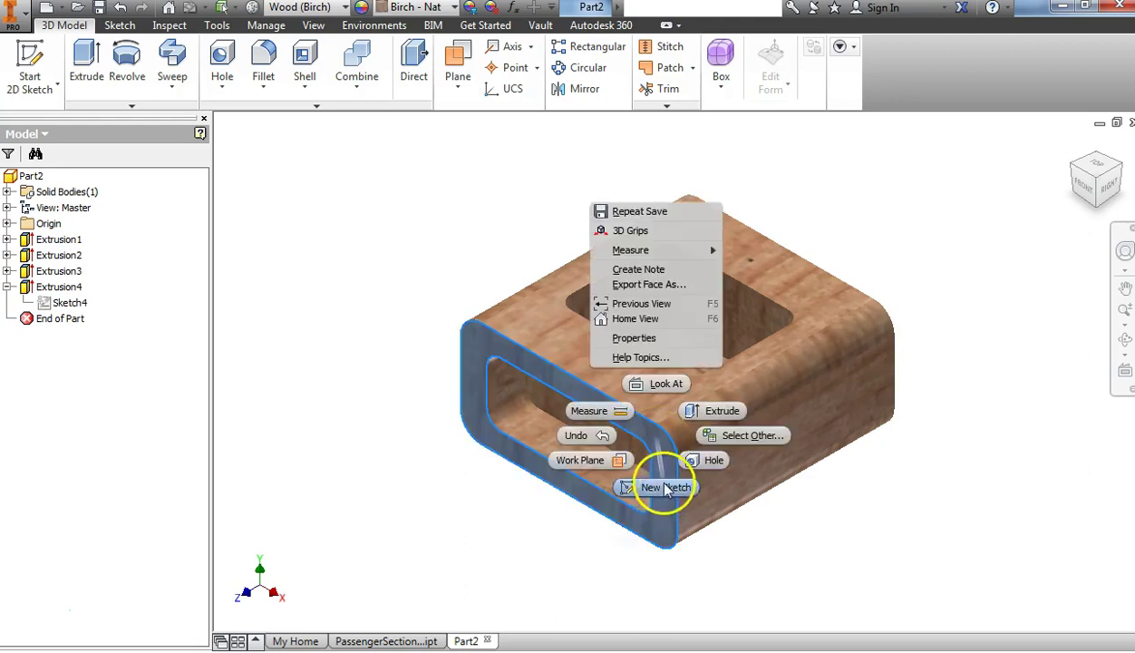
- Sketch a 0.06 by 0.06 in square inside the front face, with one side on the block's right edge below the rounded corner
scroll(780, 337, up, 5)
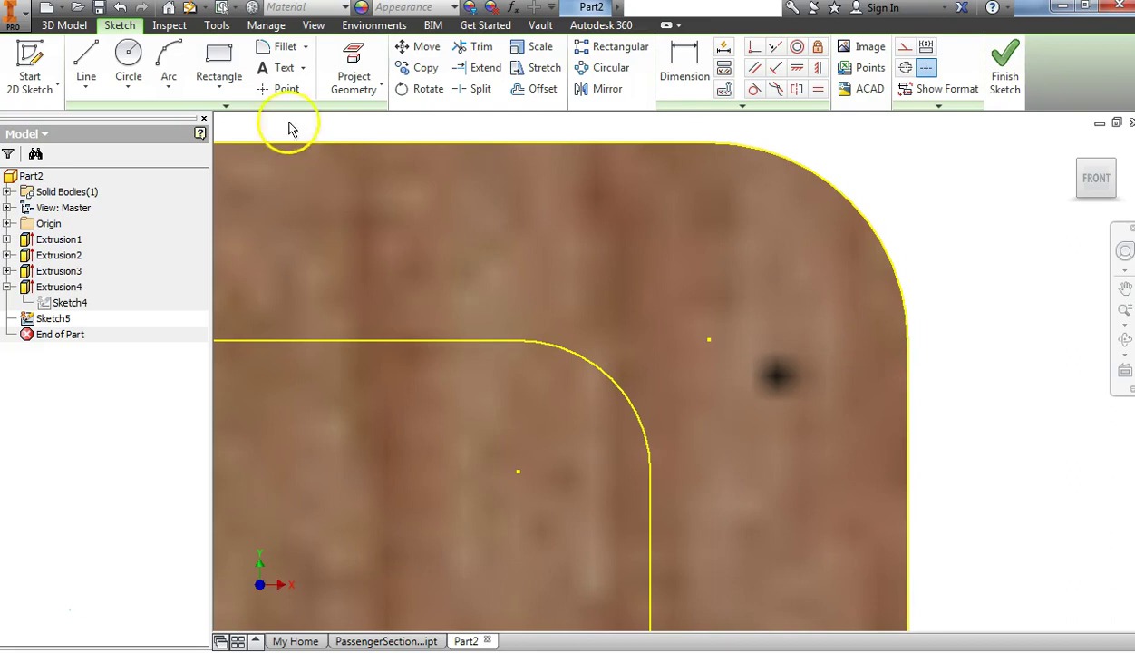
click(224, 56)
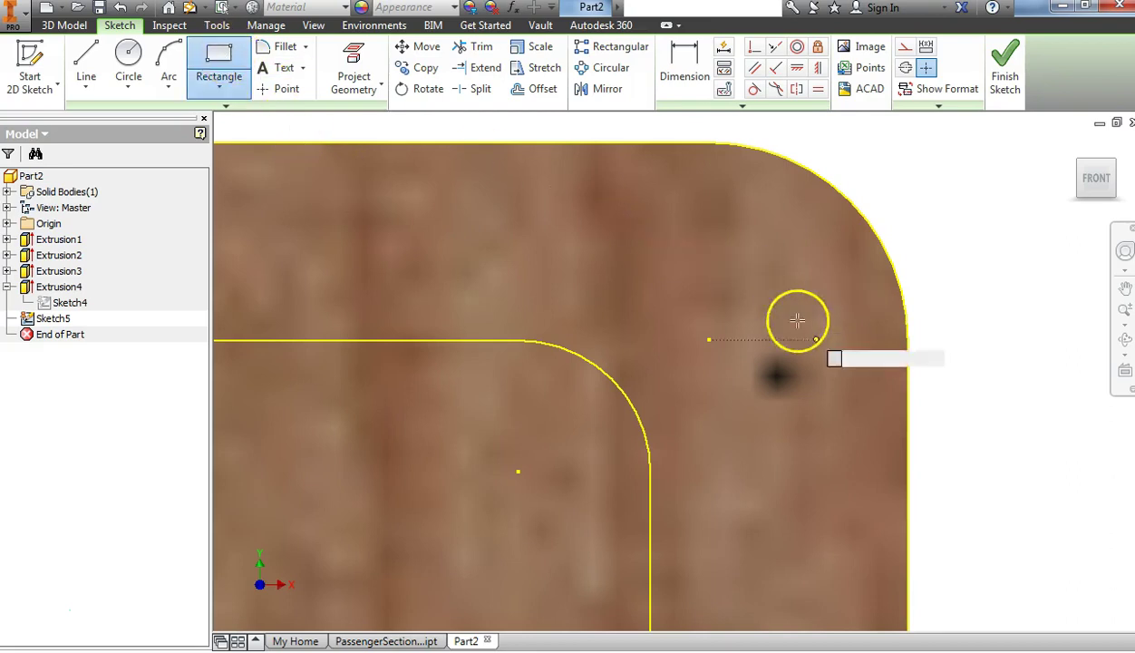
click(907, 471)
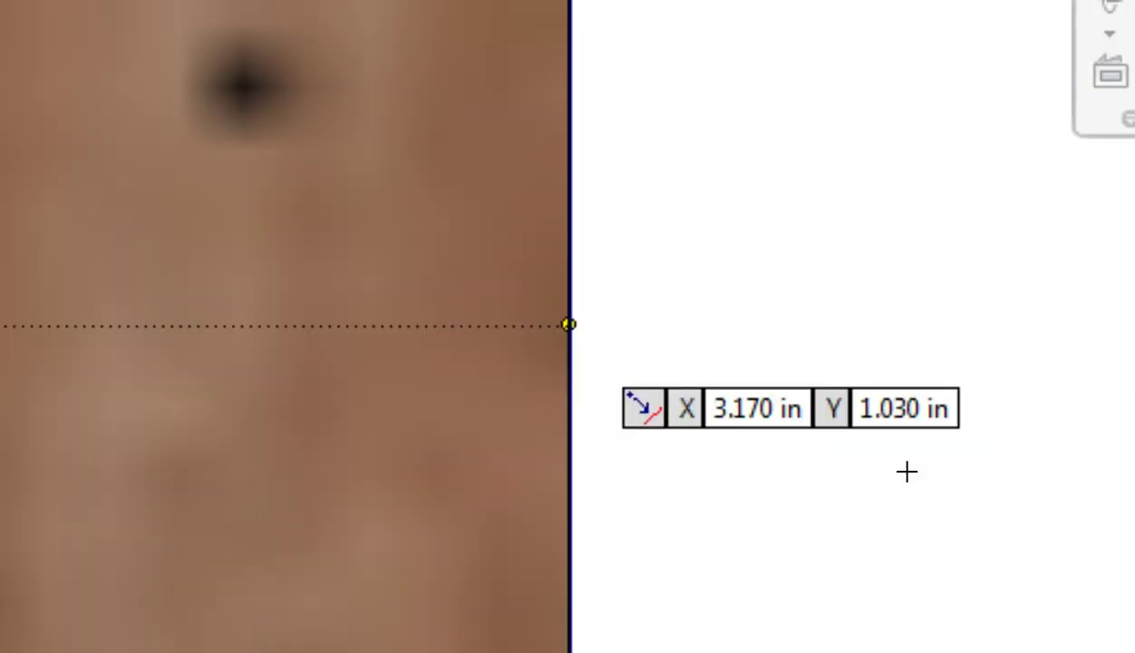
click(1032, 523)
click(637, 405)
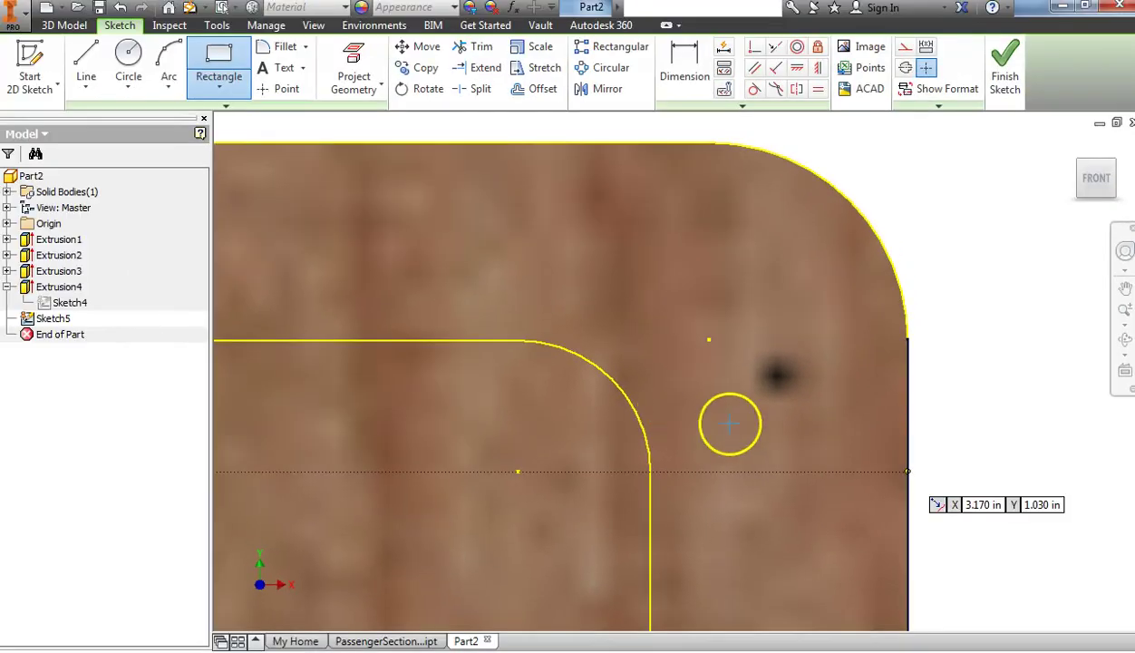
click(904, 469)
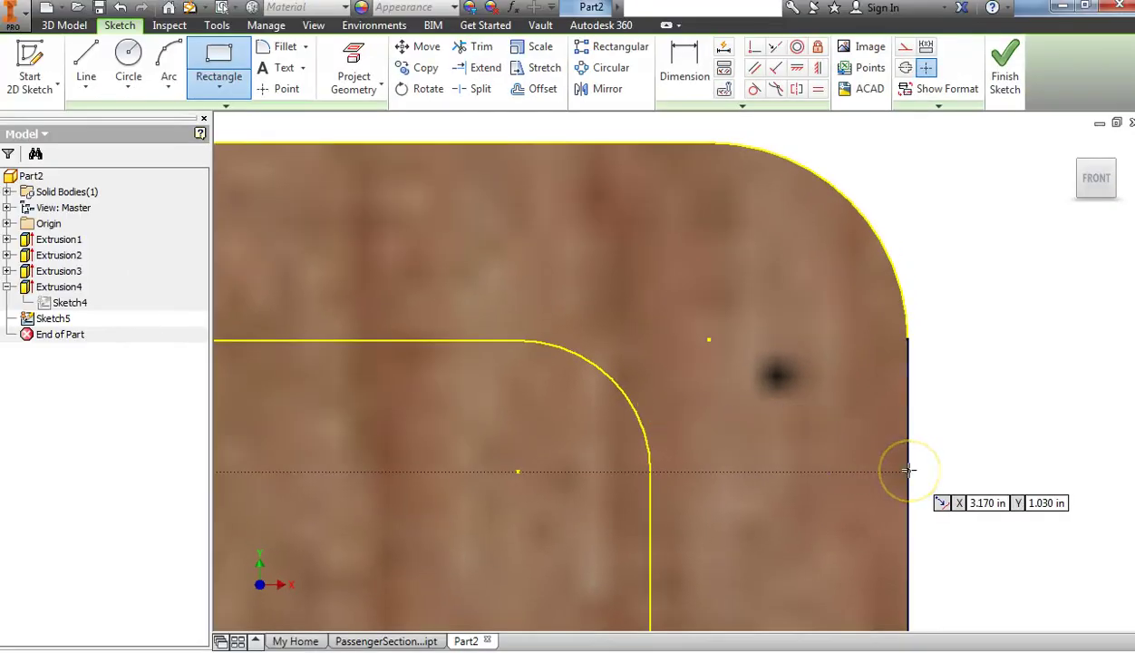
click(826, 416)
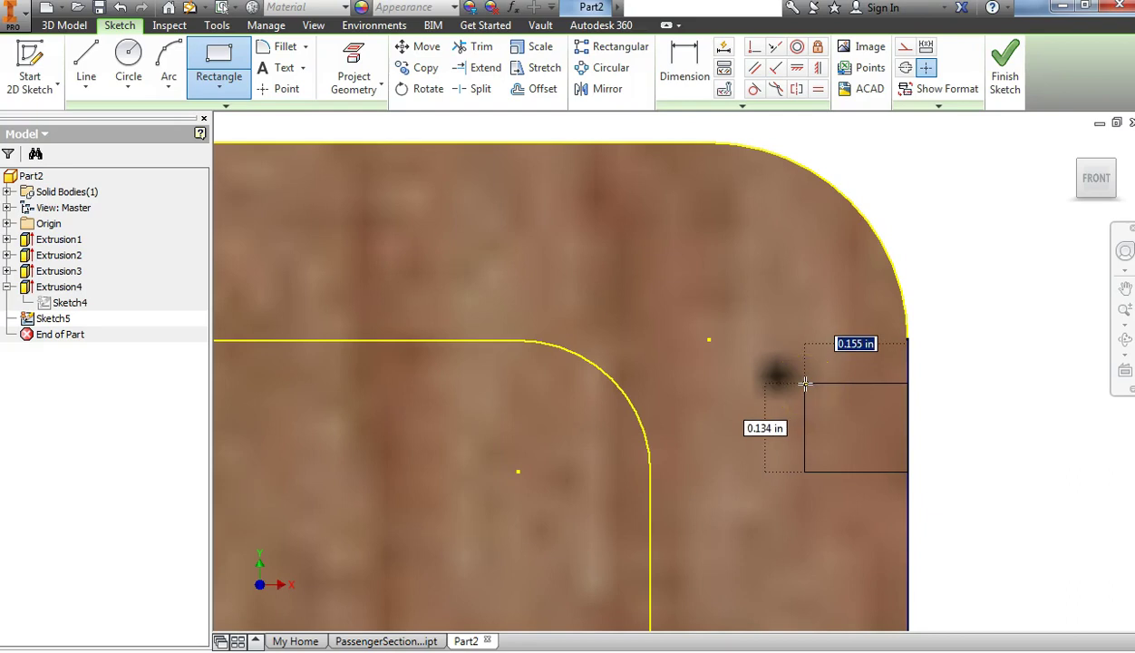
text(0.06)
key(Tab)
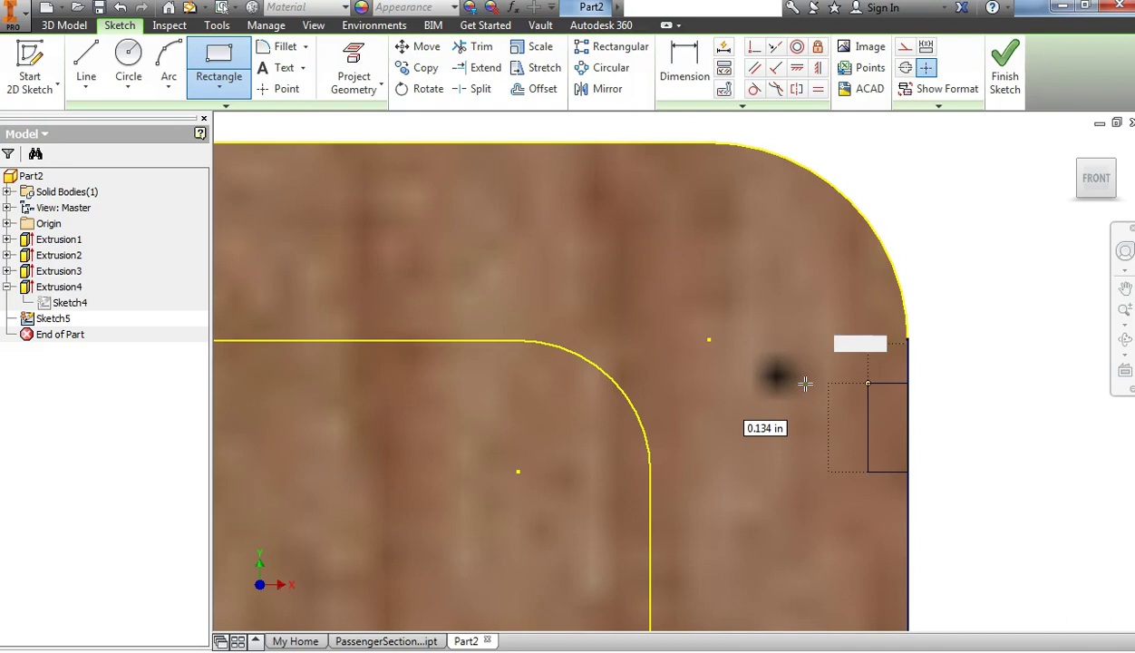
text(.06)
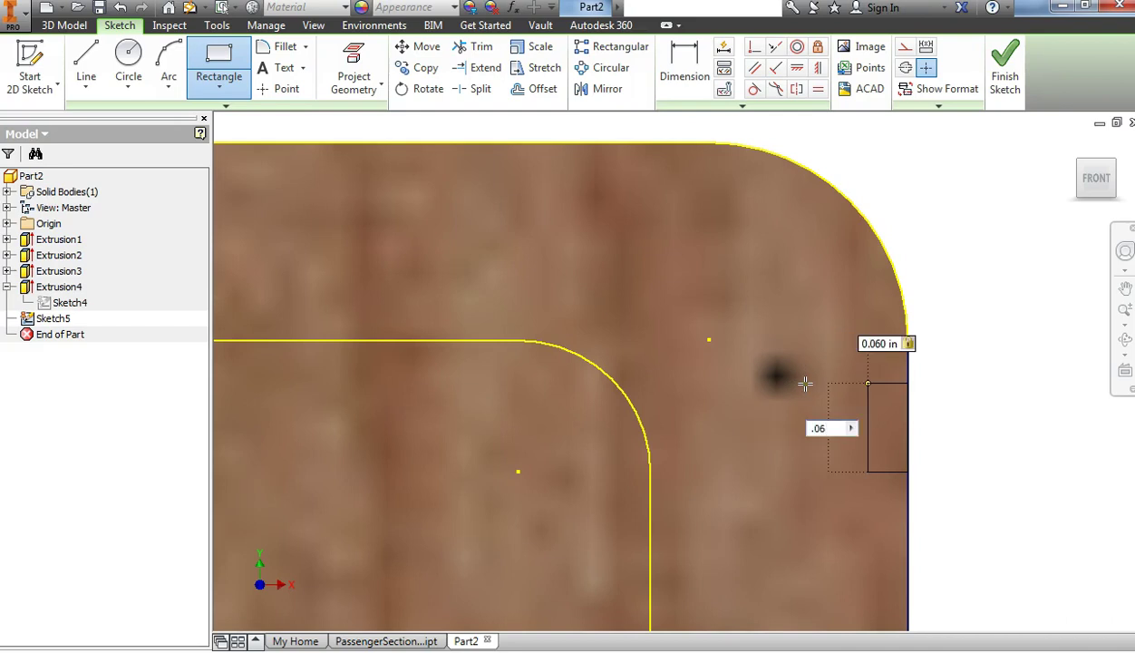
key(Return)
click(832, 374)
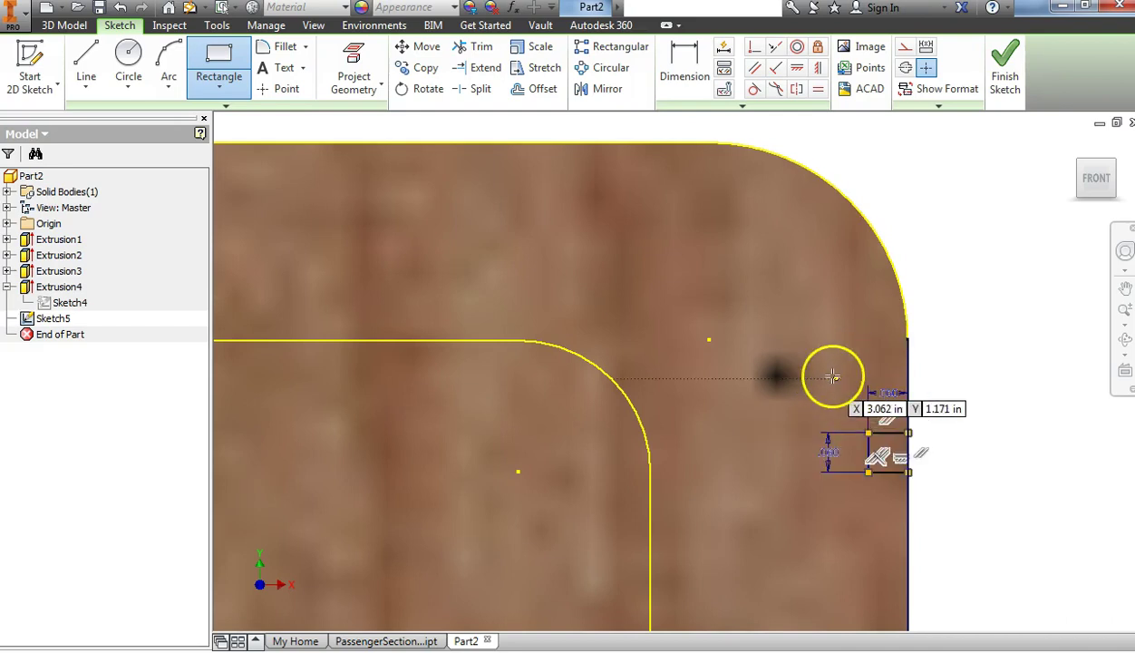
click(926, 363)
click(949, 327)
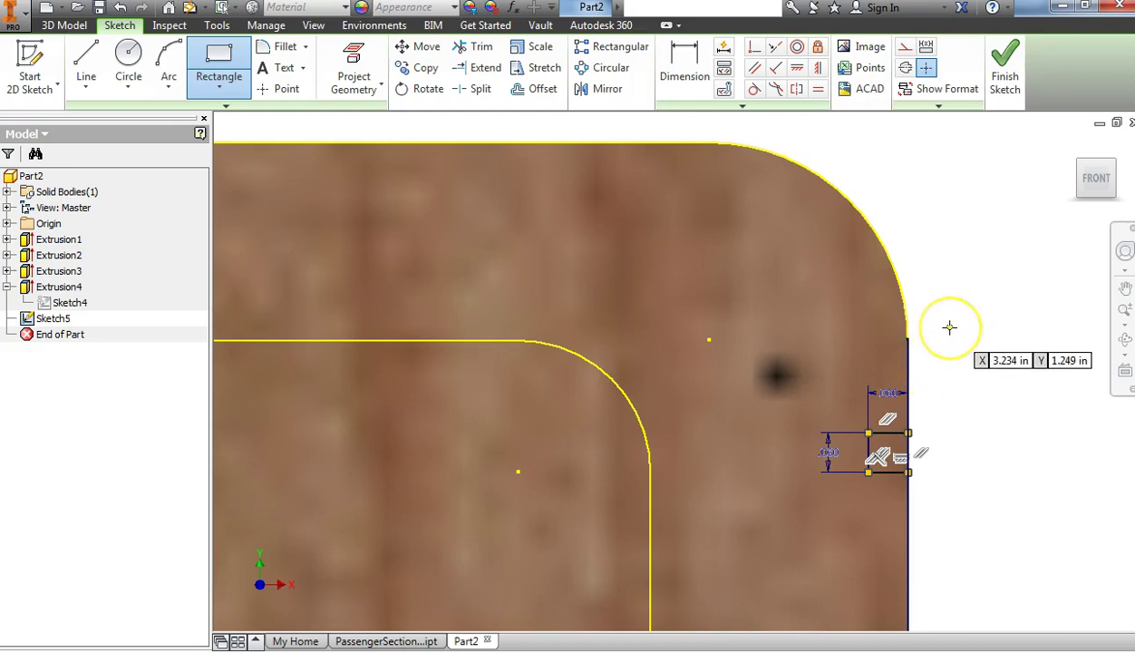
right_click(949, 327)
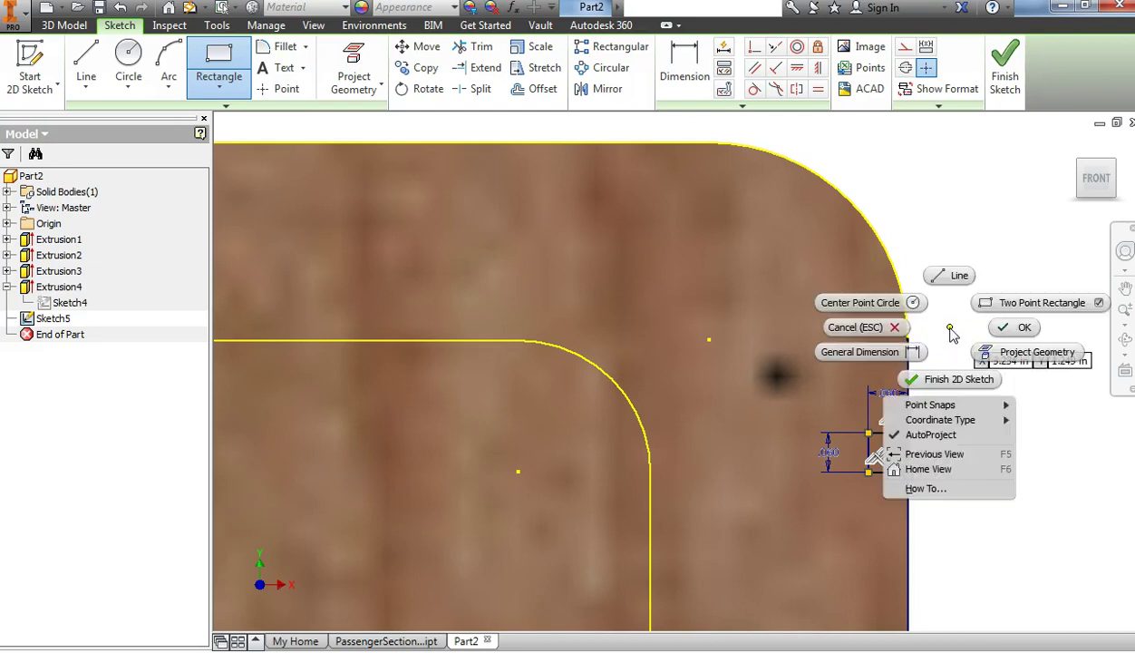
click(1019, 332)
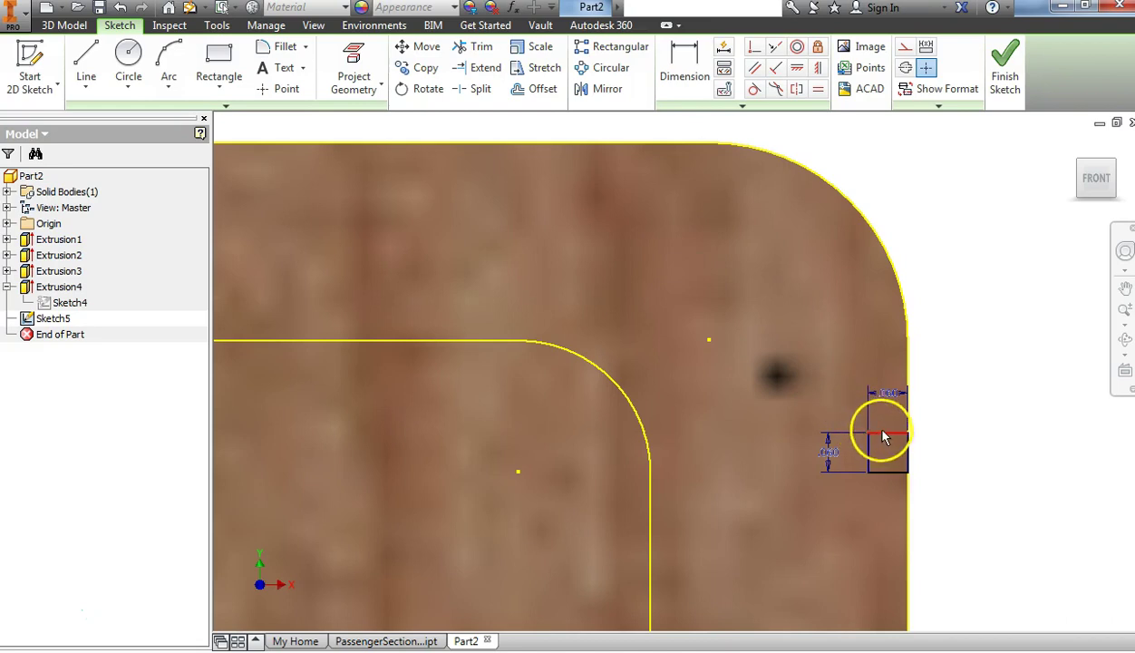
- Slide the small square up the right edge and dimension its upper side 0.30 in below the block's top edge
drag(884, 437, 867, 405)
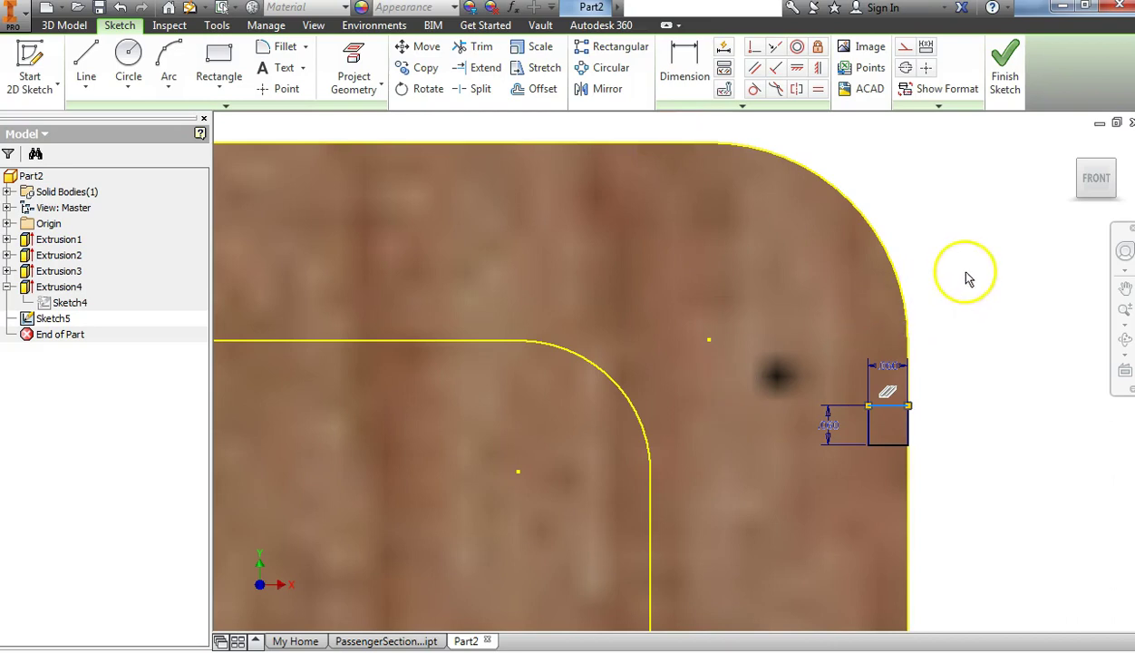
click(686, 76)
click(671, 145)
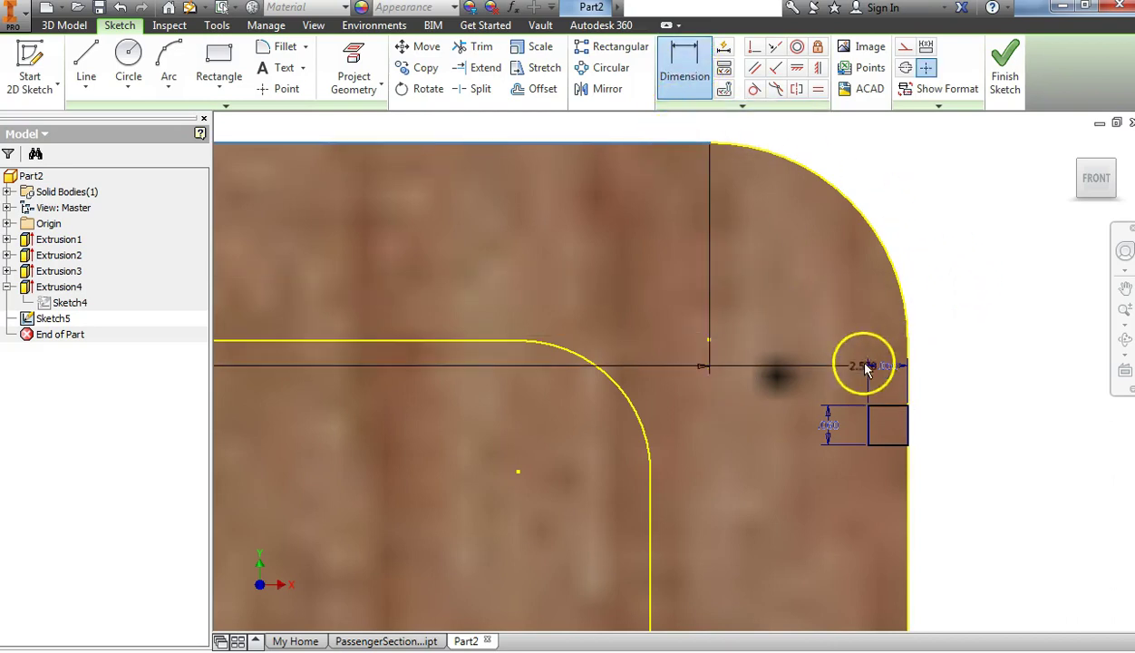
click(893, 413)
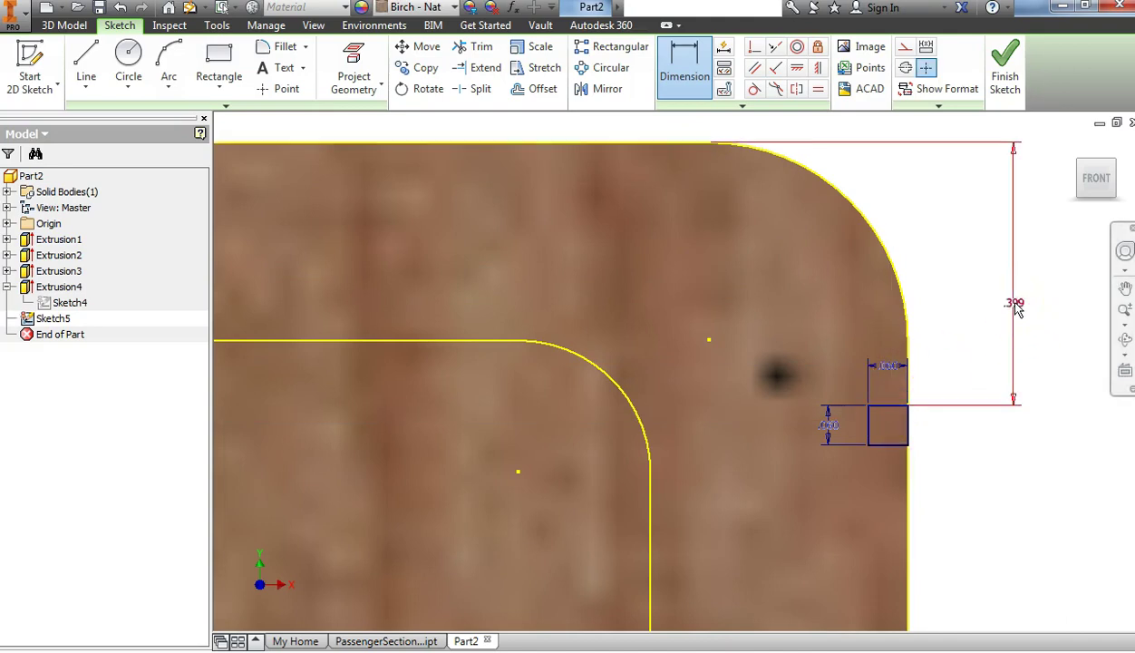
click(1016, 307)
click(1014, 304)
text(.30)
key(Return)
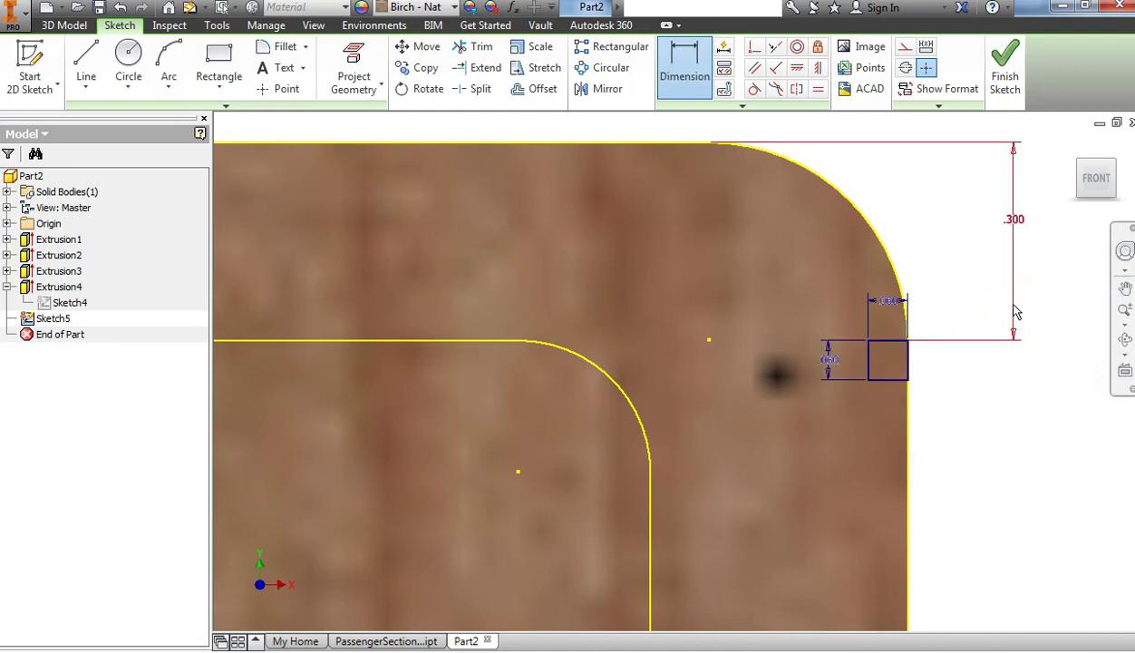
click(972, 256)
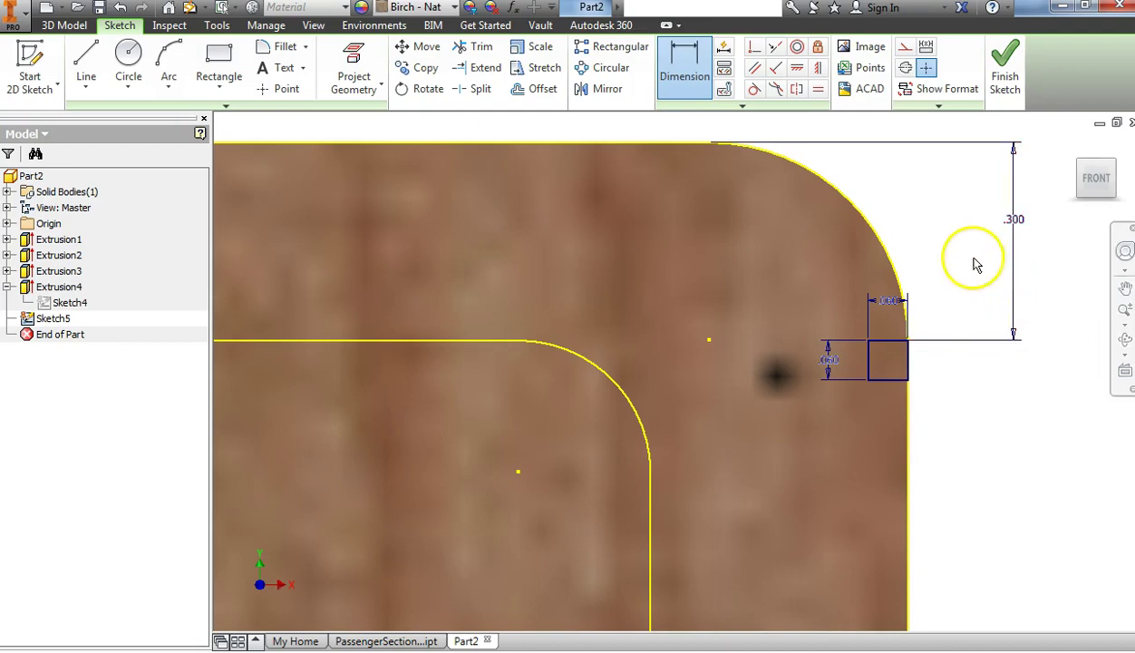
right_click(973, 201)
click(1015, 193)
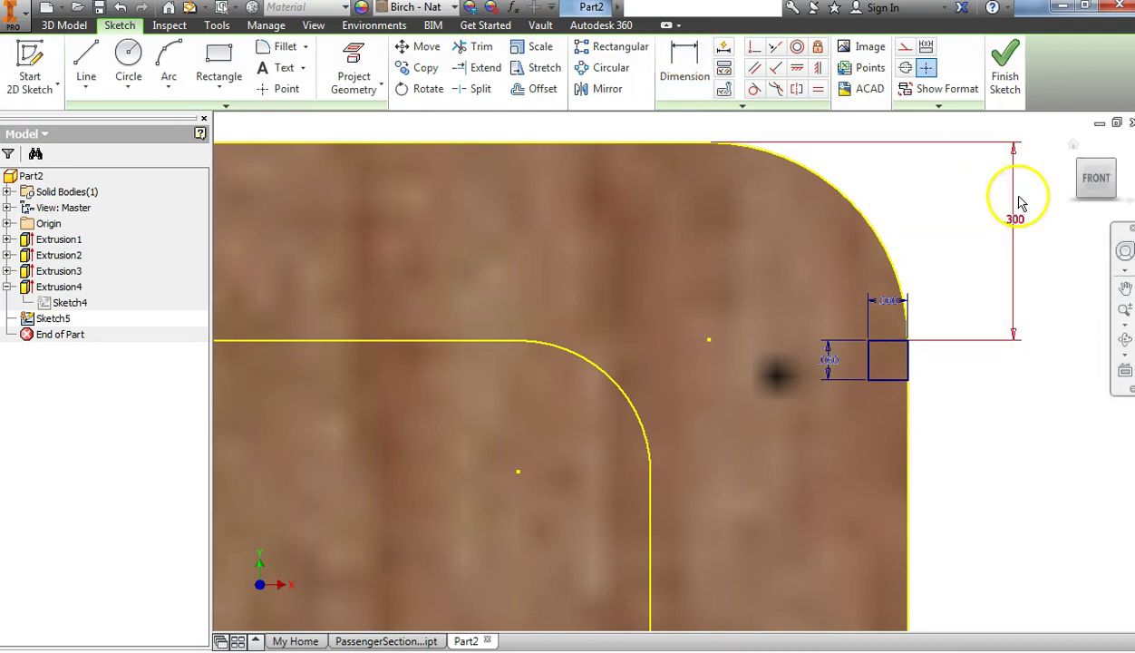
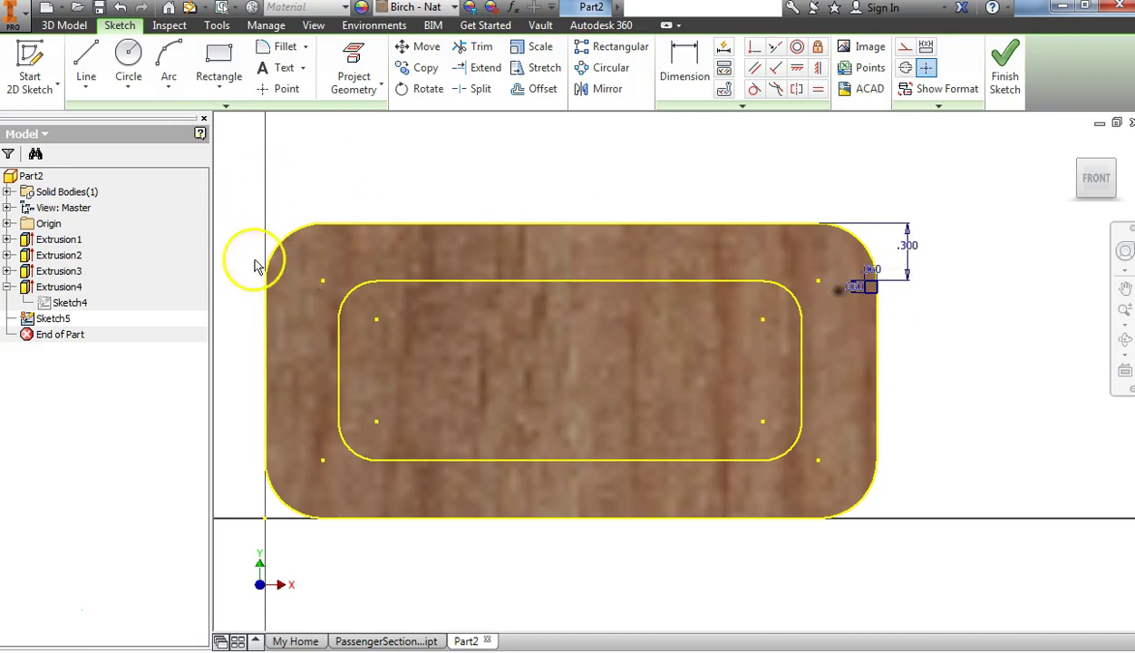
- Project the front face's top edge into the sketch
click(272, 286)
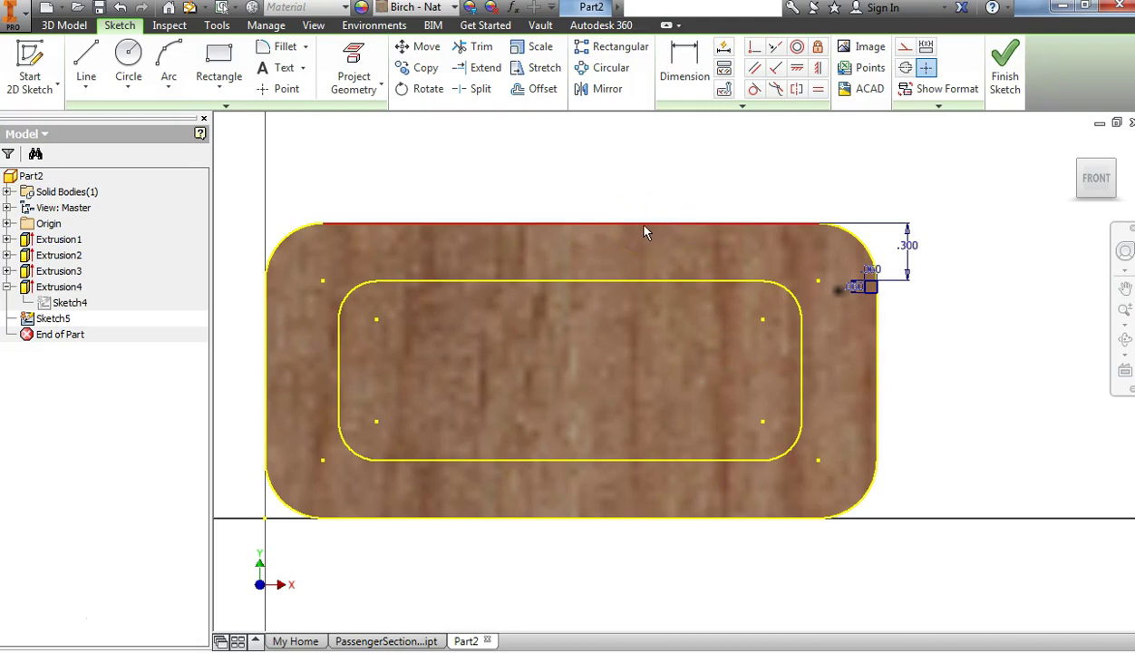
mouse_move(644, 232)
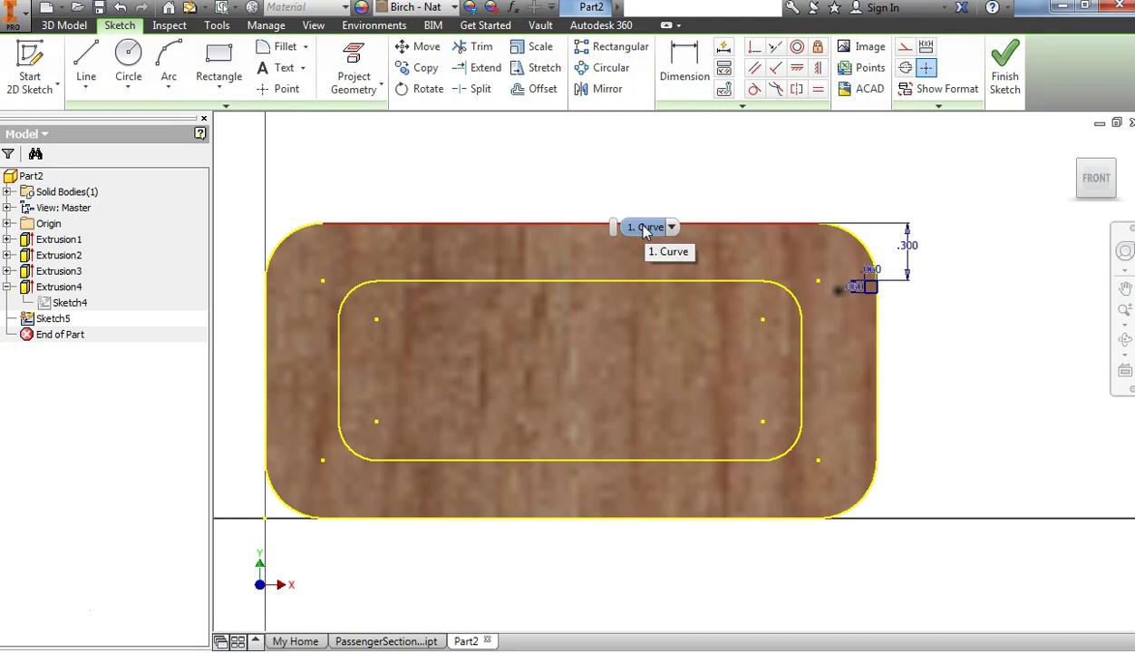
click(353, 56)
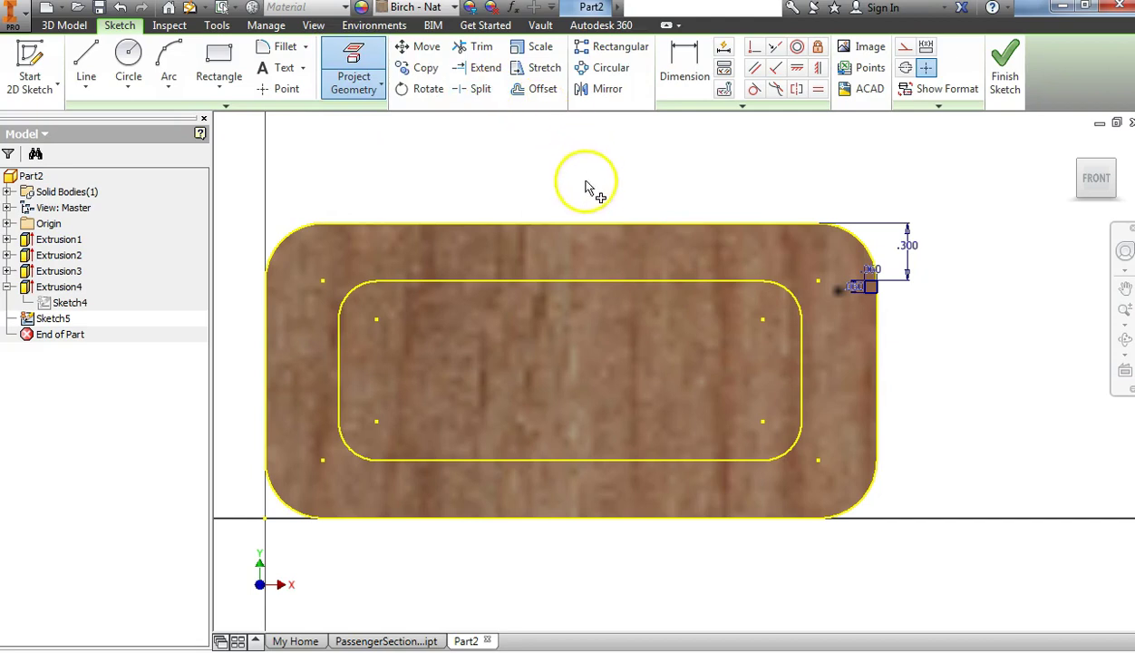
click(591, 231)
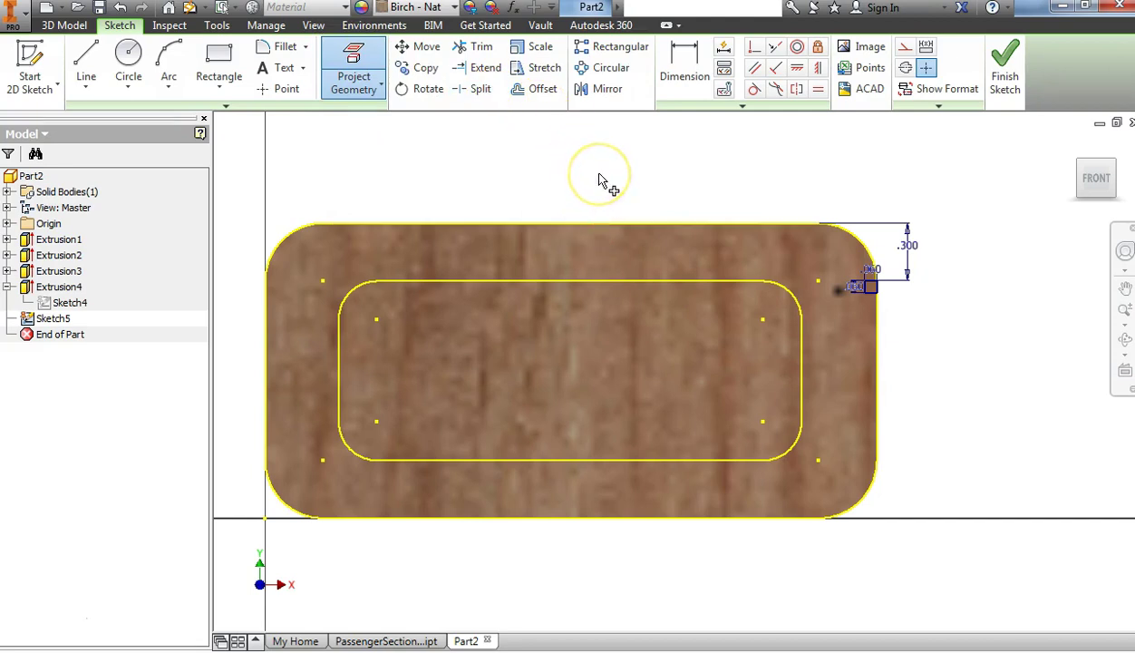
click(603, 180)
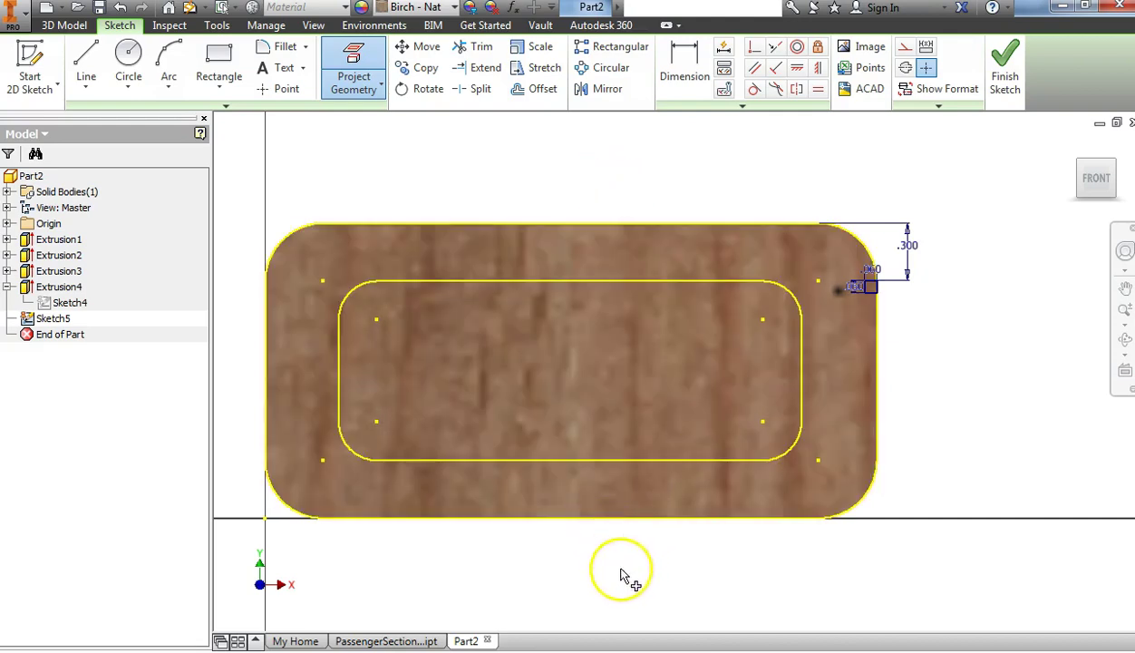
right_click(390, 166)
click(444, 167)
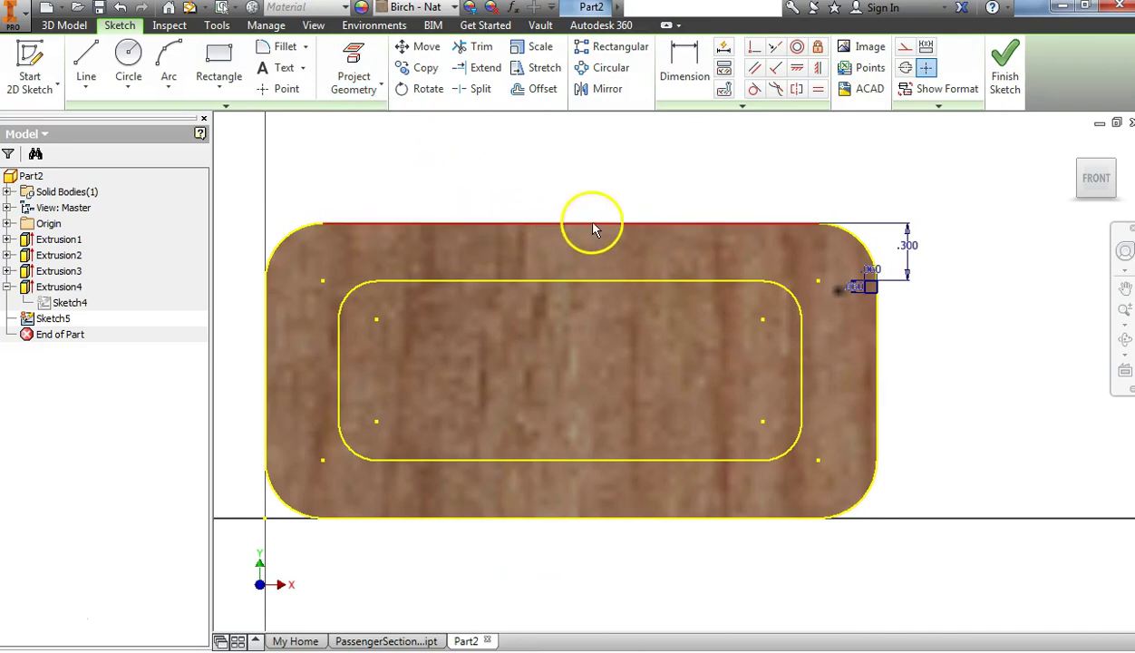
- Draw a vertical line from the midpoint of the front face's top edge down to its bottom edge
click(96, 58)
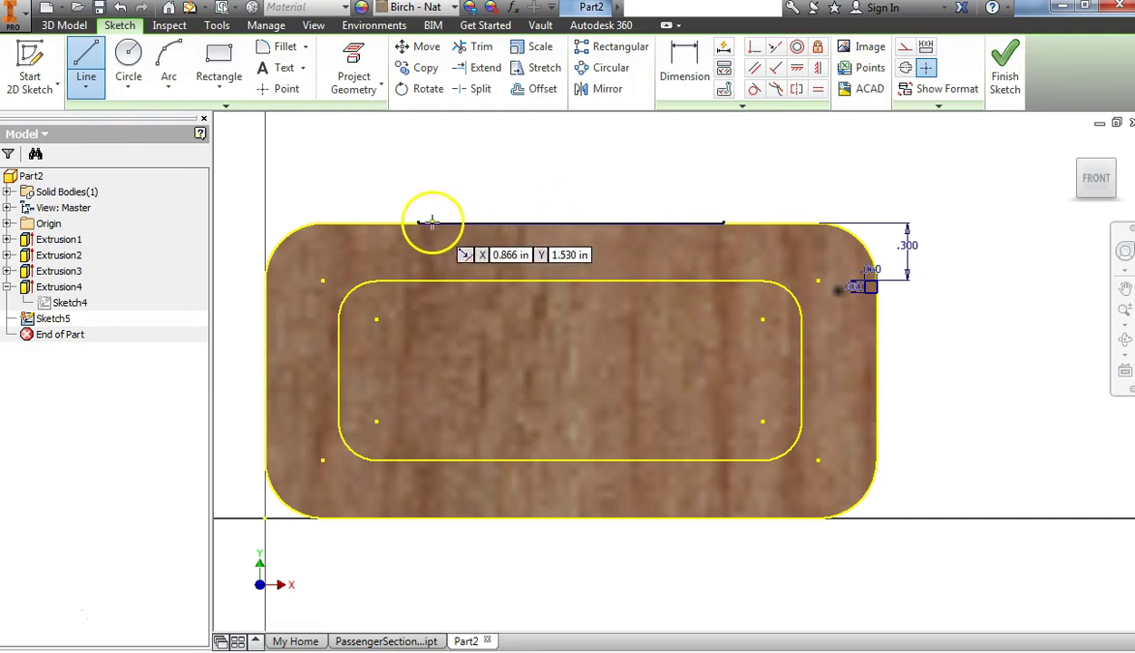
scroll(566, 224, up, 5)
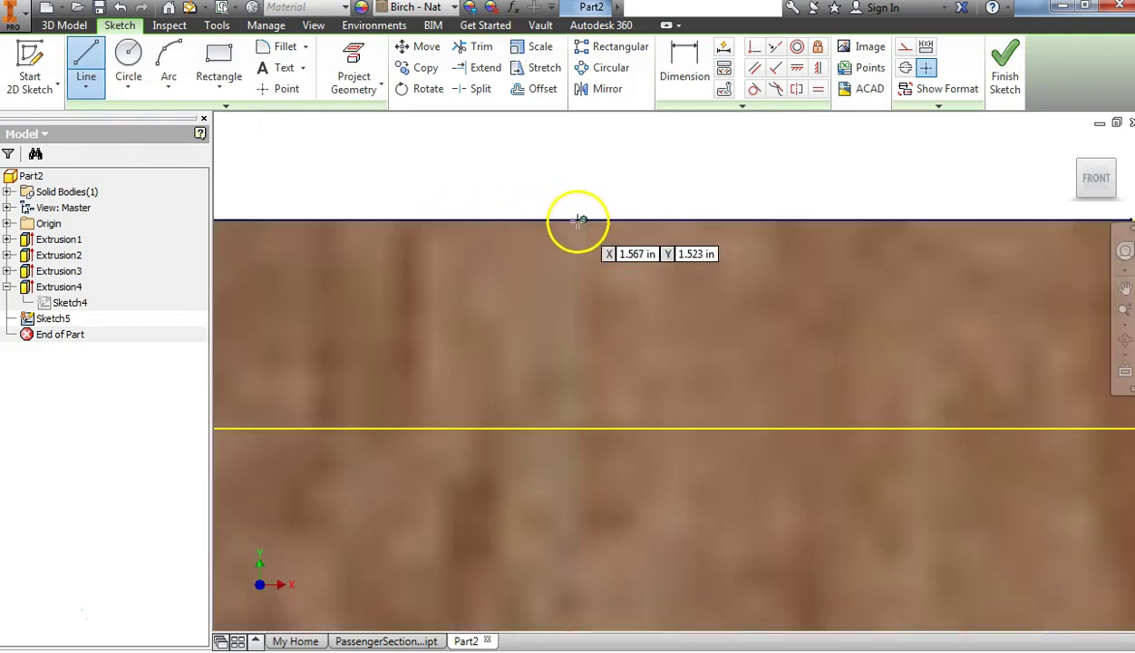
scroll(580, 220, down, 4)
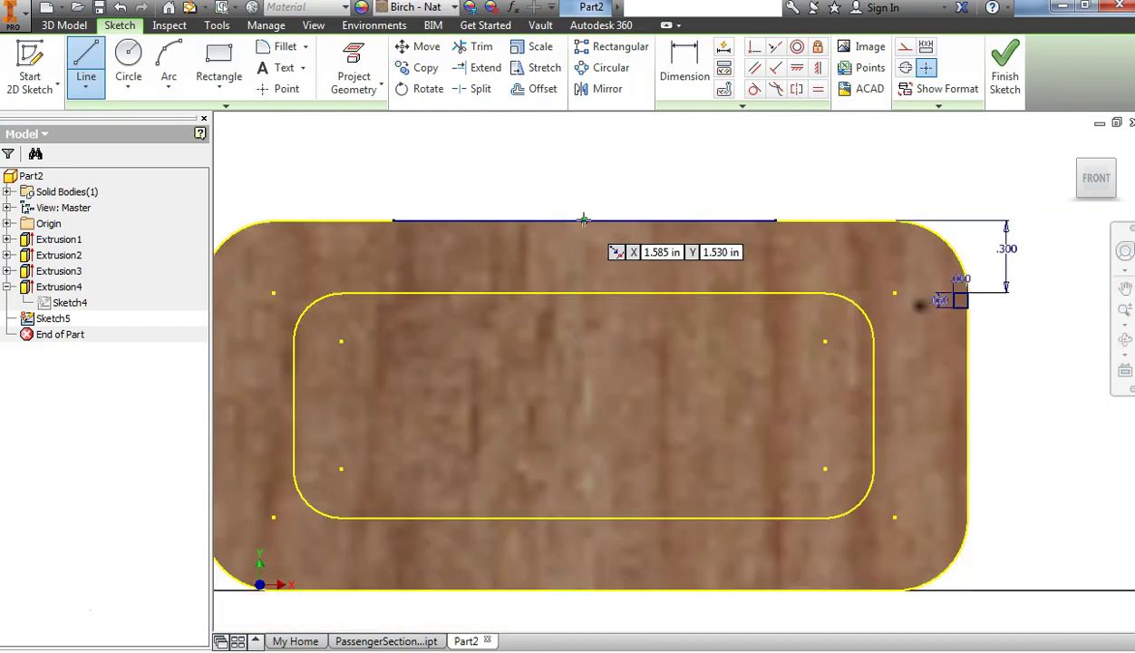
drag(603, 216, 587, 220)
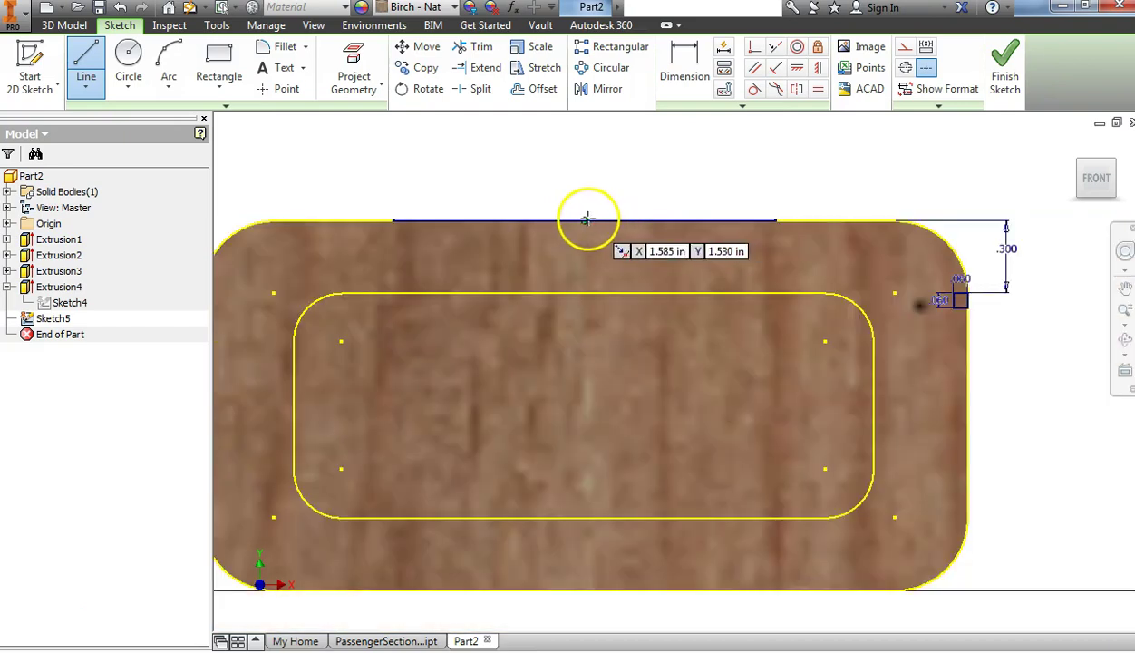
scroll(587, 220, up, 5)
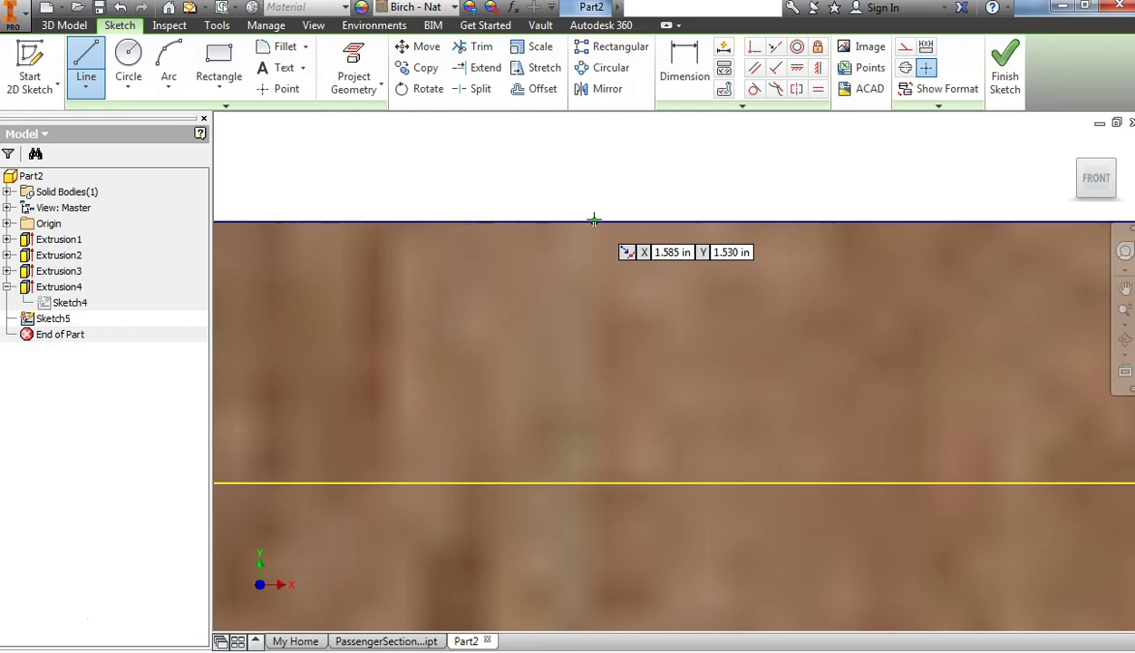
mouse_move(594, 219)
mouse_down()
mouse_move(603, 375)
mouse_move(575, 519)
mouse_move(590, 553)
mouse_move(600, 463)
mouse_move(568, 260)
mouse_move(577, 397)
mouse_move(552, 459)
mouse_move(568, 451)
mouse_move(546, 446)
mouse_move(613, 450)
mouse_move(610, 471)
mouse_up()
scroll(575, 522, down, 5)
scroll(600, 463, down, 2)
scroll(566, 440, up, 4)
scroll(557, 461, up, 3)
double_click(548, 443)
right_click(628, 402)
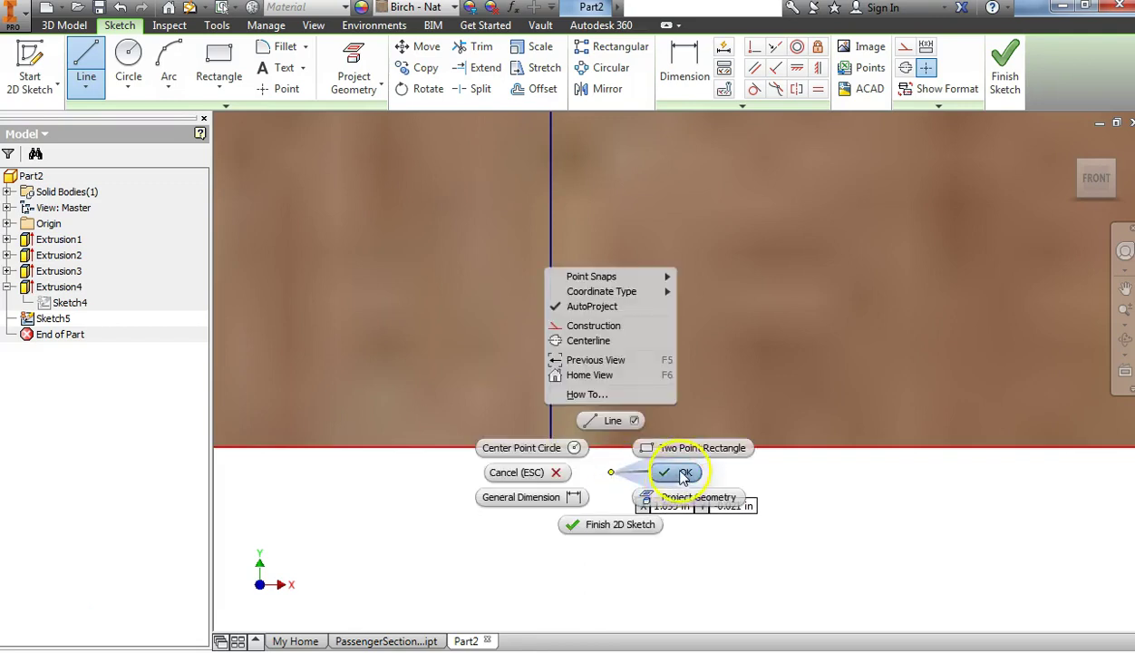
click(672, 399)
- Change the line type of the vertical middle line on the front face to Dashed
scroll(624, 258, up, 2)
mouse_move(626, 263)
middle_down()
mouse_move(645, 435)
mouse_move(635, 481)
middle_up()
scroll(636, 355, up, 2)
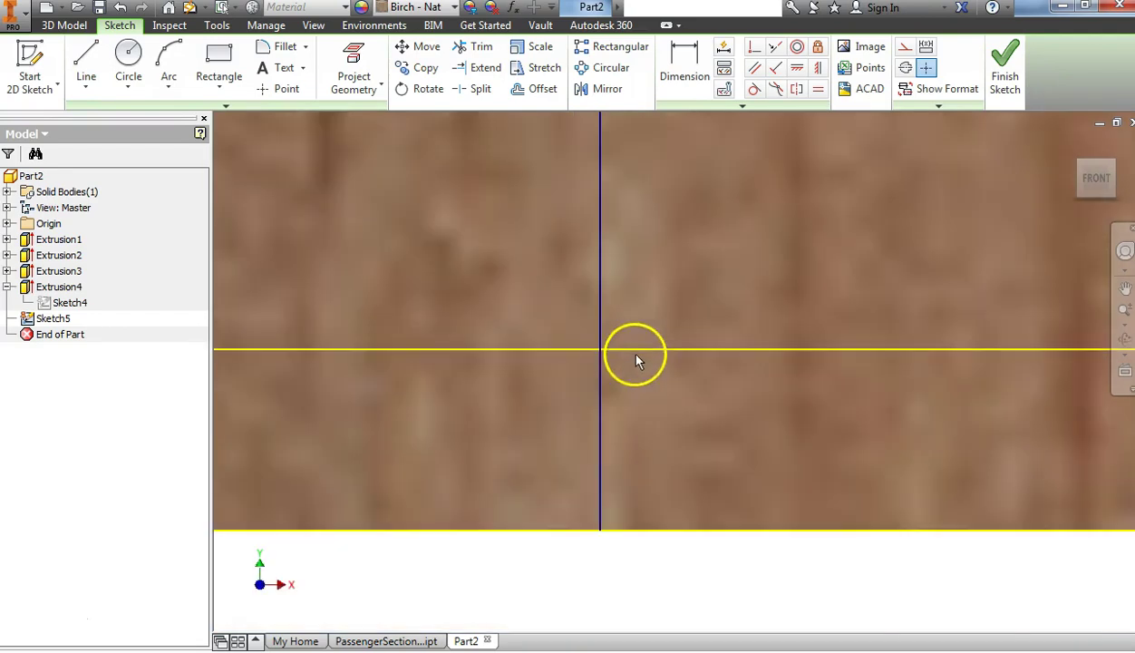
middle_drag(668, 245, 661, 411)
scroll(662, 389, up, 4)
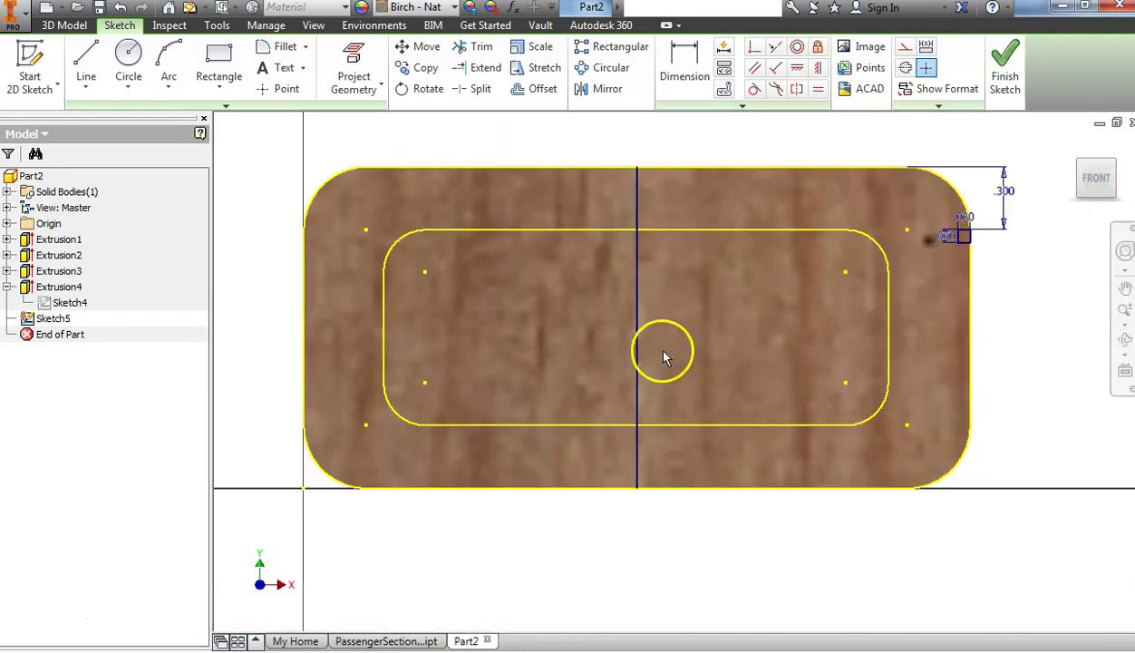
click(637, 208)
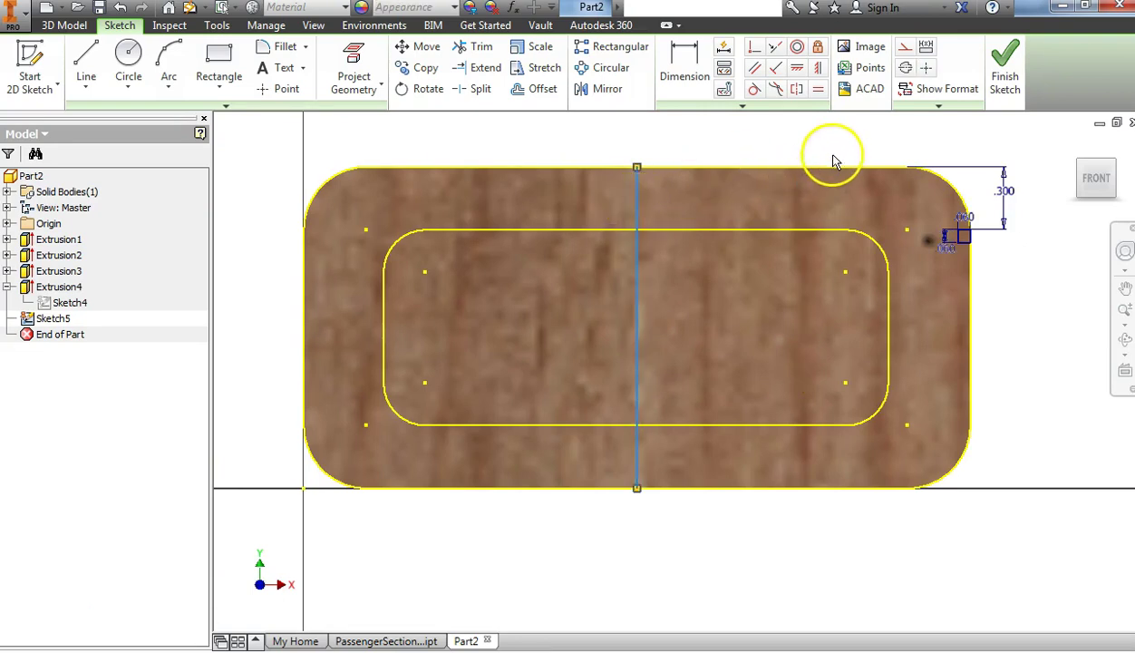
click(939, 106)
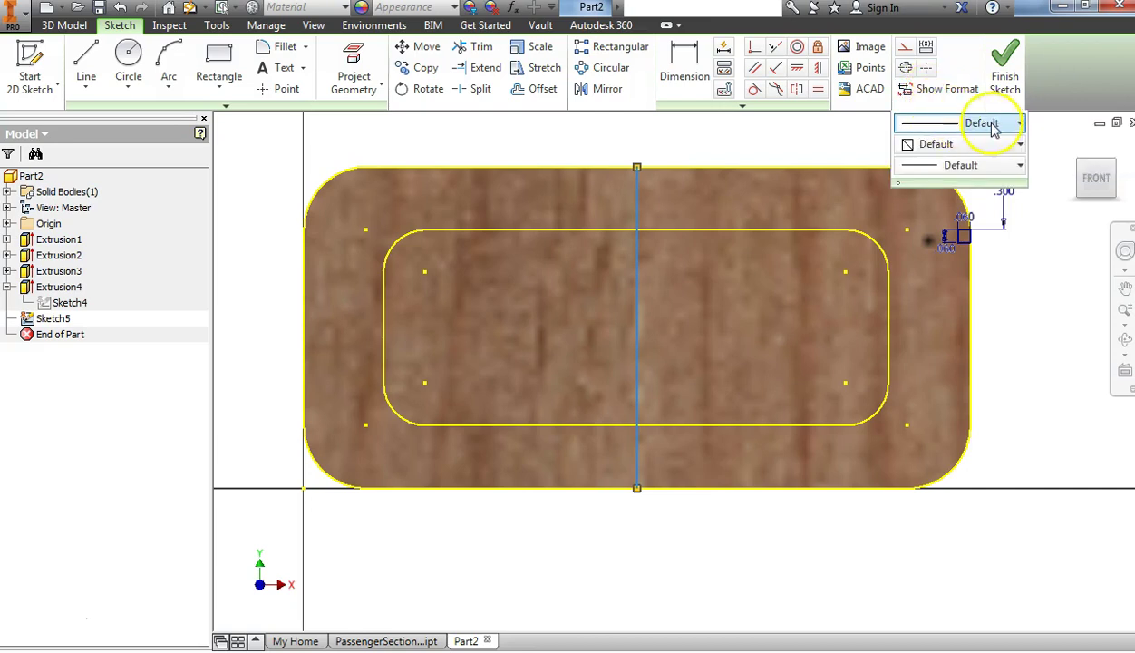
click(1015, 127)
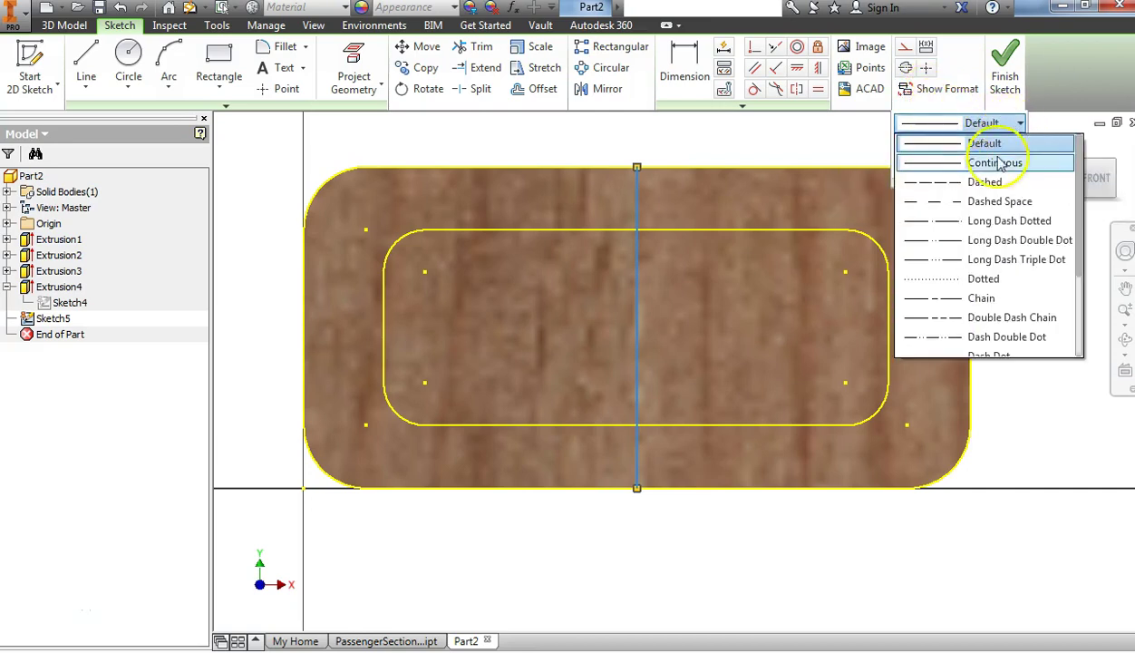
click(984, 182)
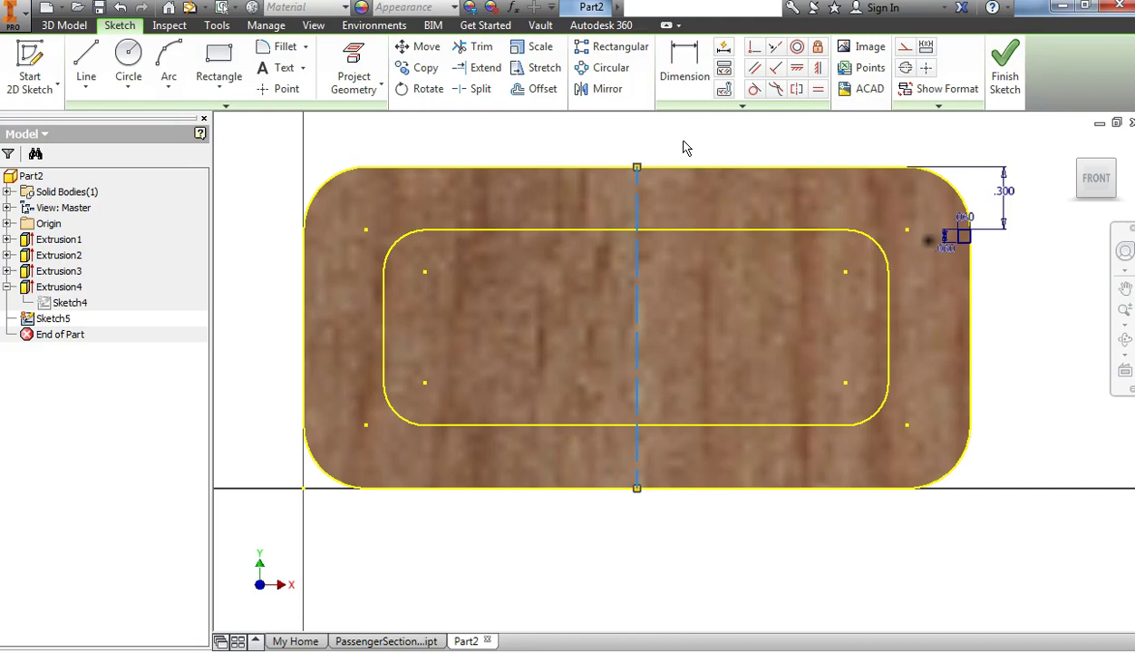
- Mirror all four sides of the small edge square across the dashed middle line, and finish the sketch
click(902, 238)
click(959, 238)
click(710, 251)
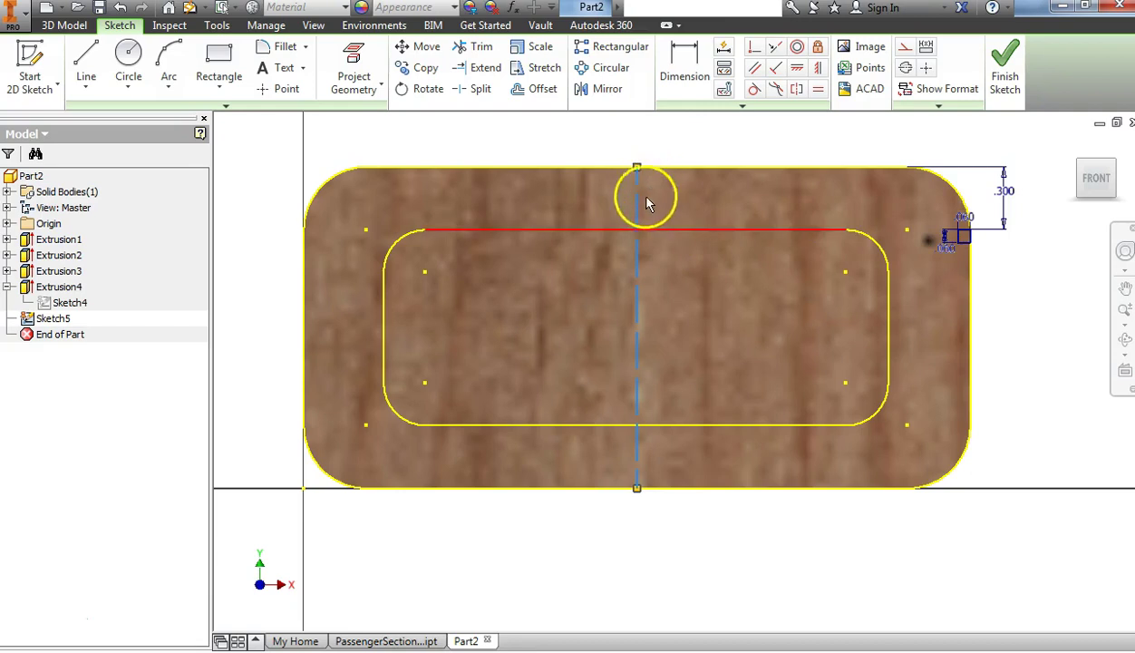
click(605, 94)
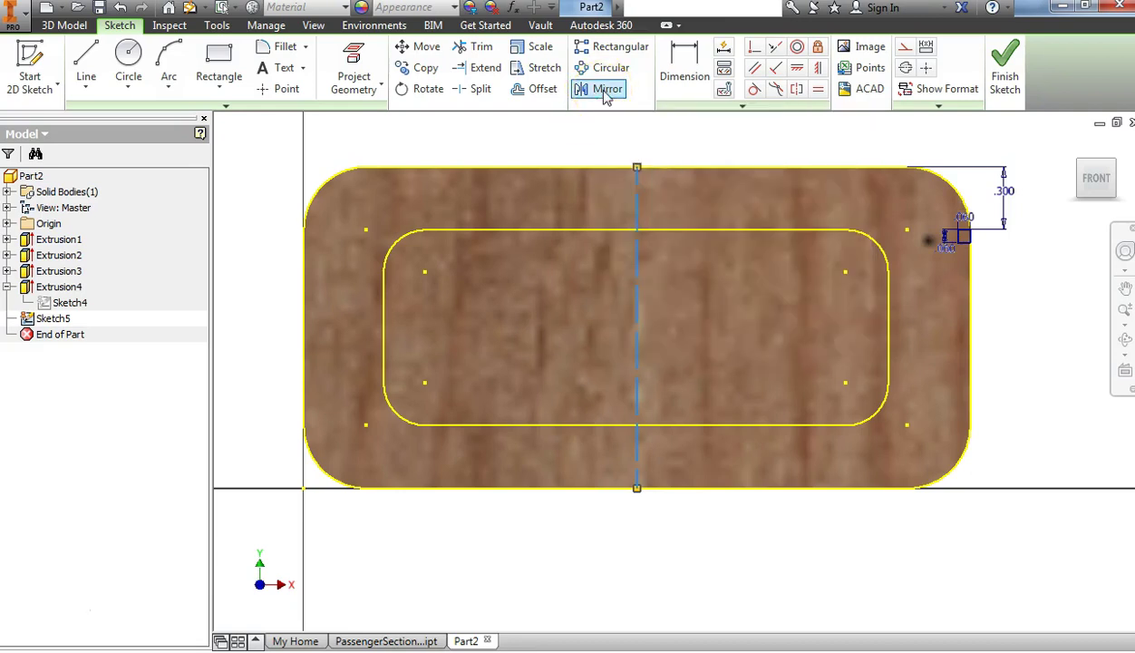
scroll(983, 236, up, 5)
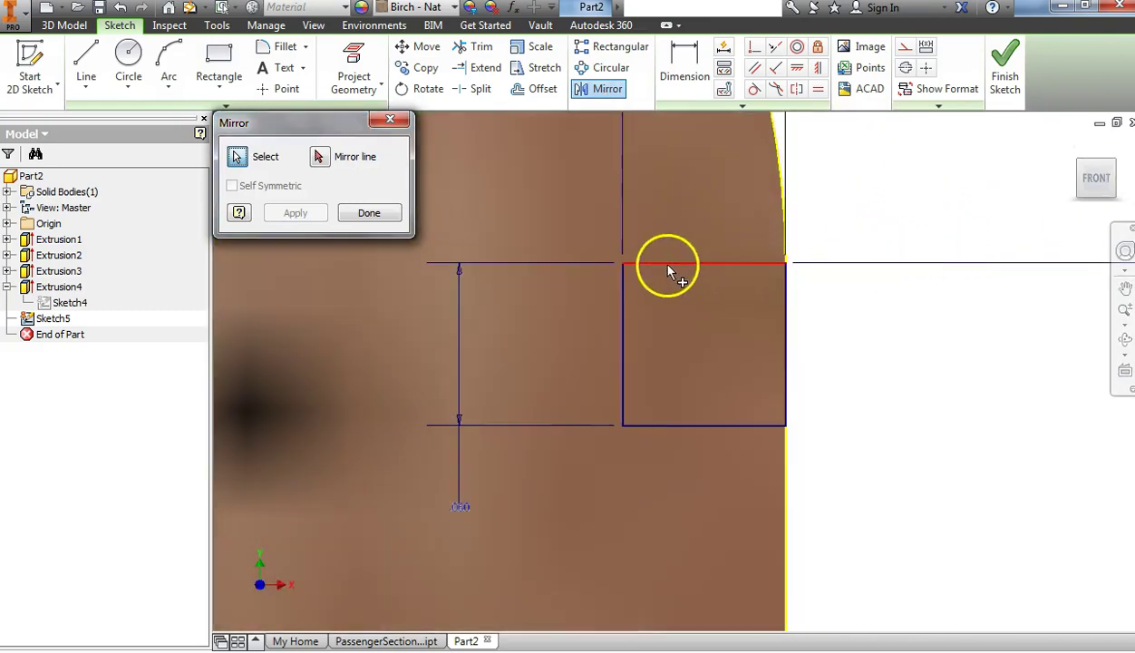
click(648, 265)
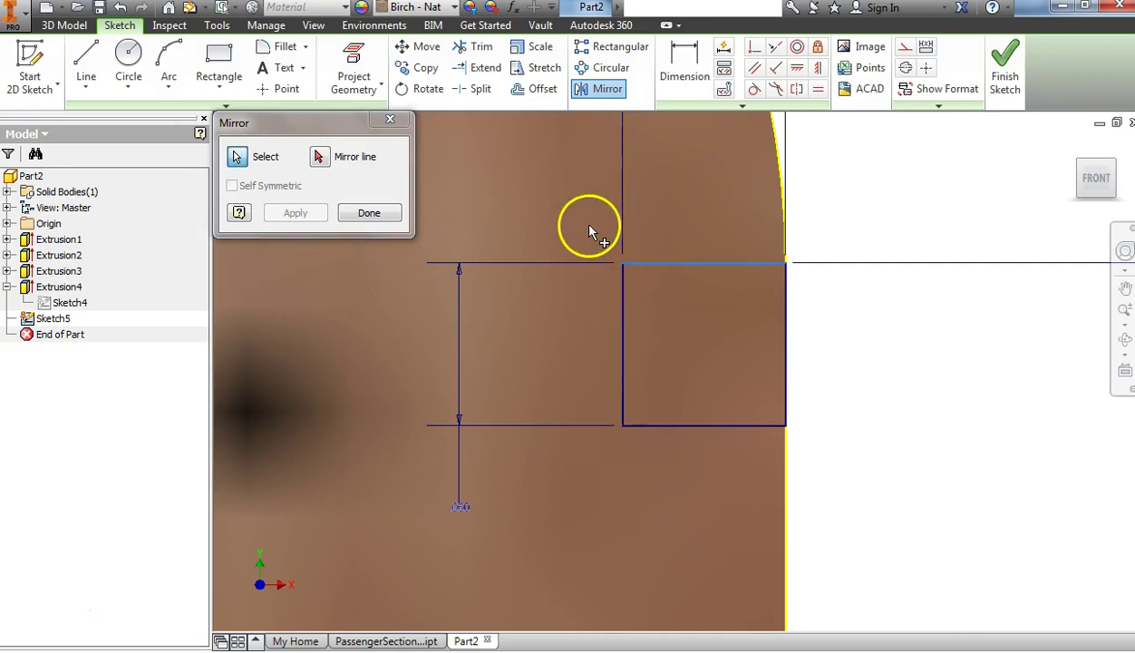
drag(590, 226, 815, 457)
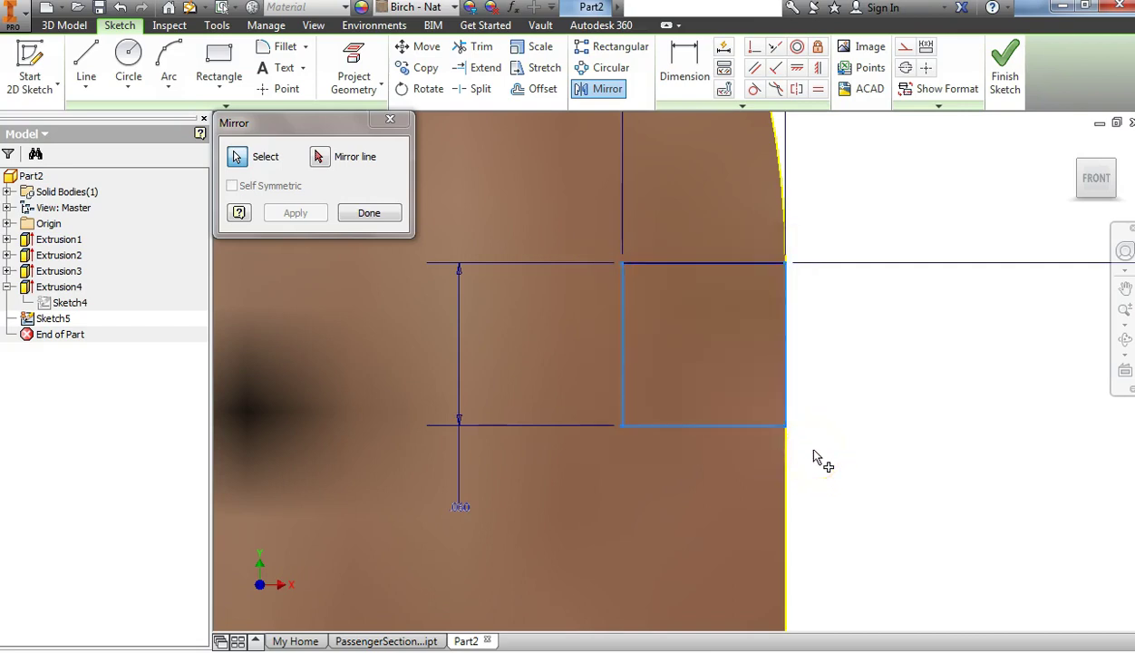
click(736, 366)
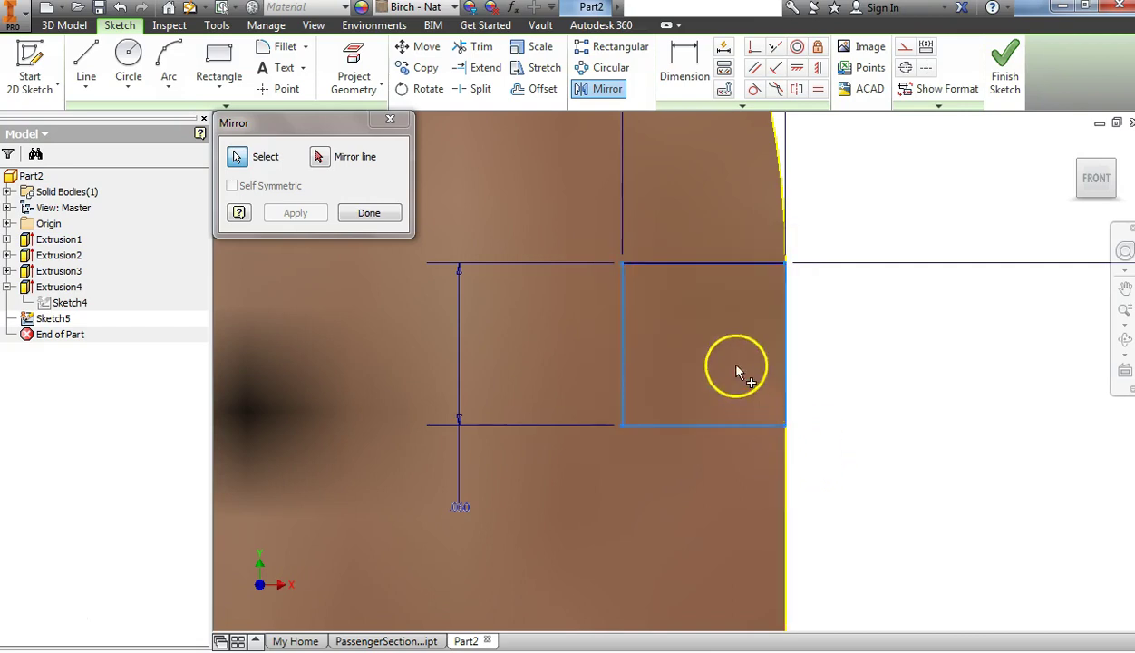
click(704, 263)
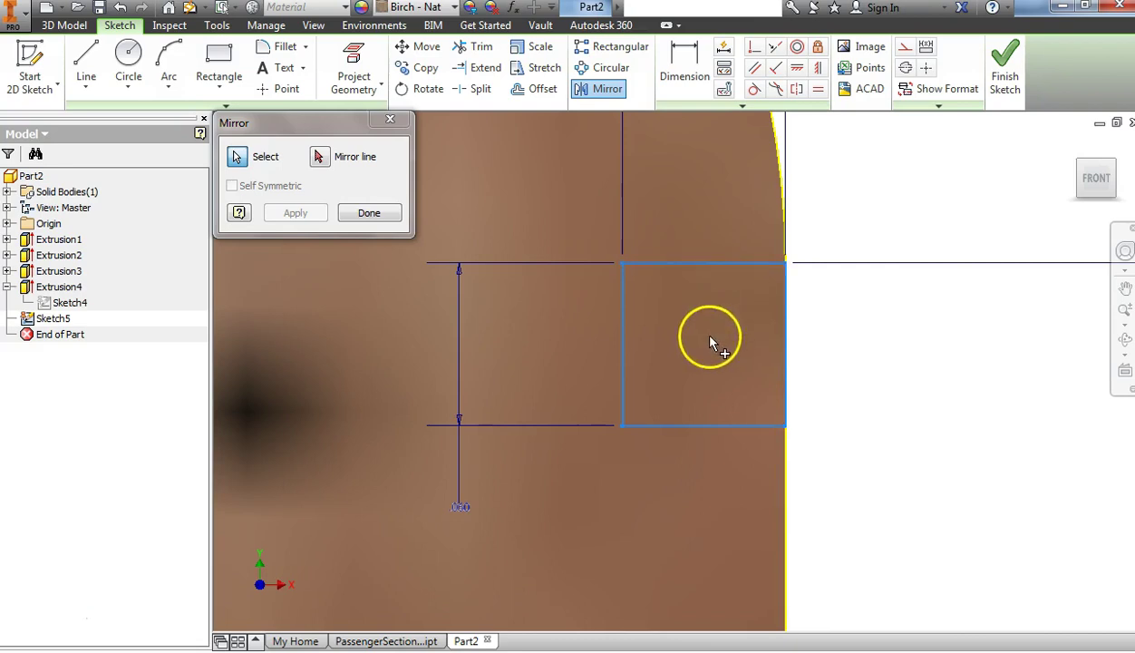
scroll(396, 342, up, 3)
scroll(371, 347, up, 2)
mouse_move(354, 405)
middle_down()
mouse_move(497, 380)
mouse_move(793, 413)
mouse_move(885, 367)
middle_up()
scroll(885, 367, up, 1)
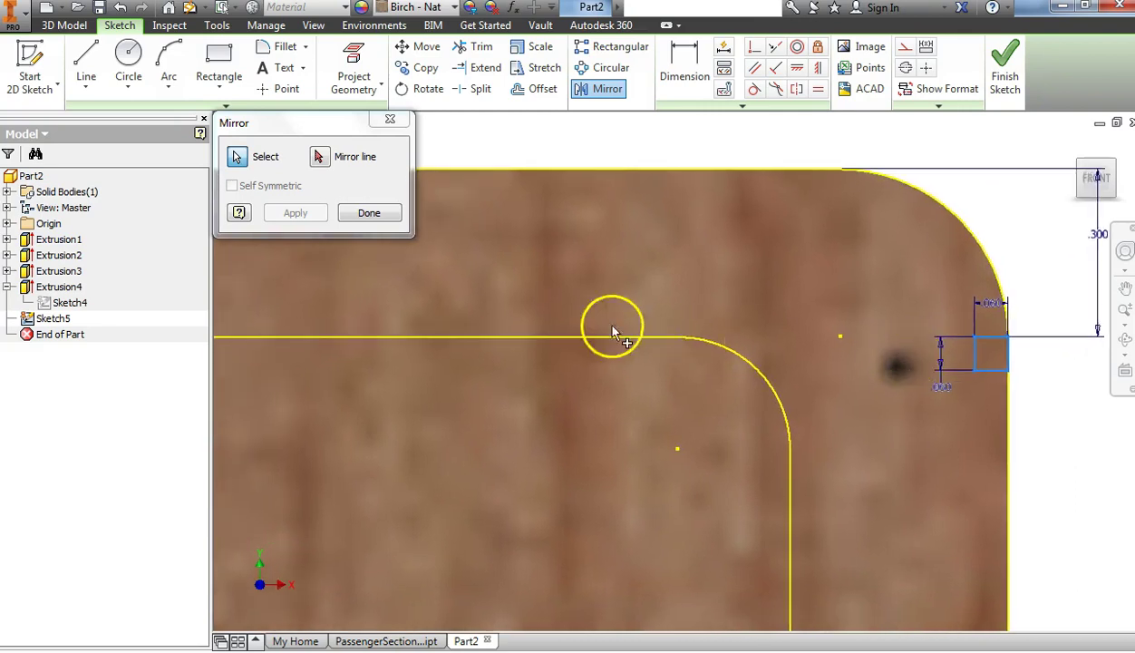
scroll(616, 329, up, 2)
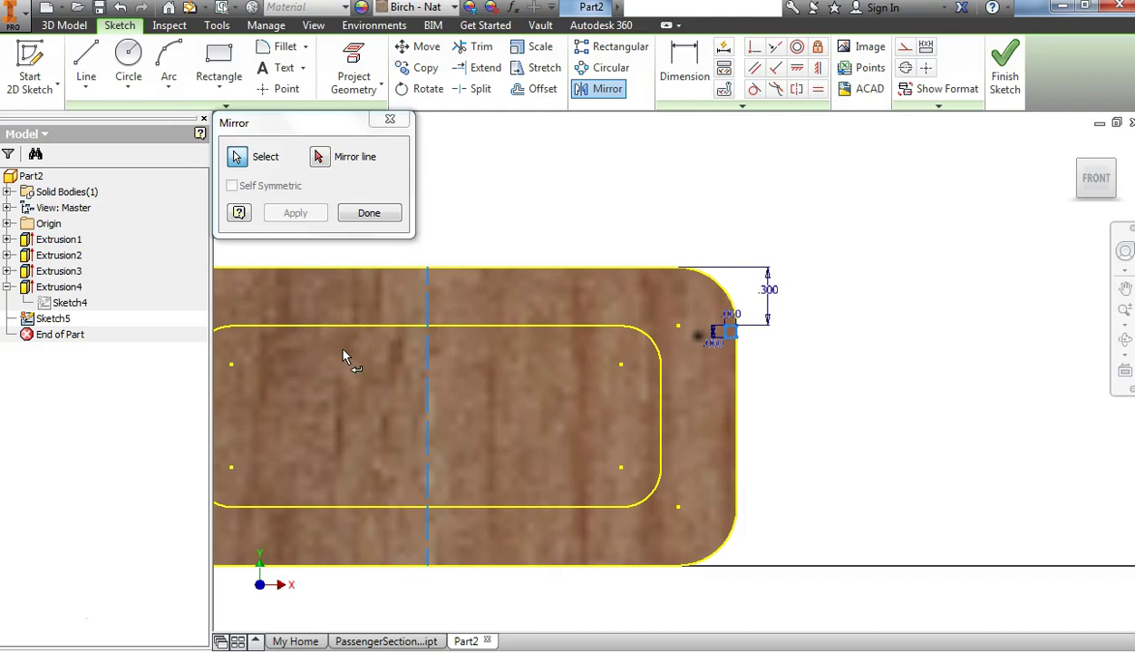
click(323, 165)
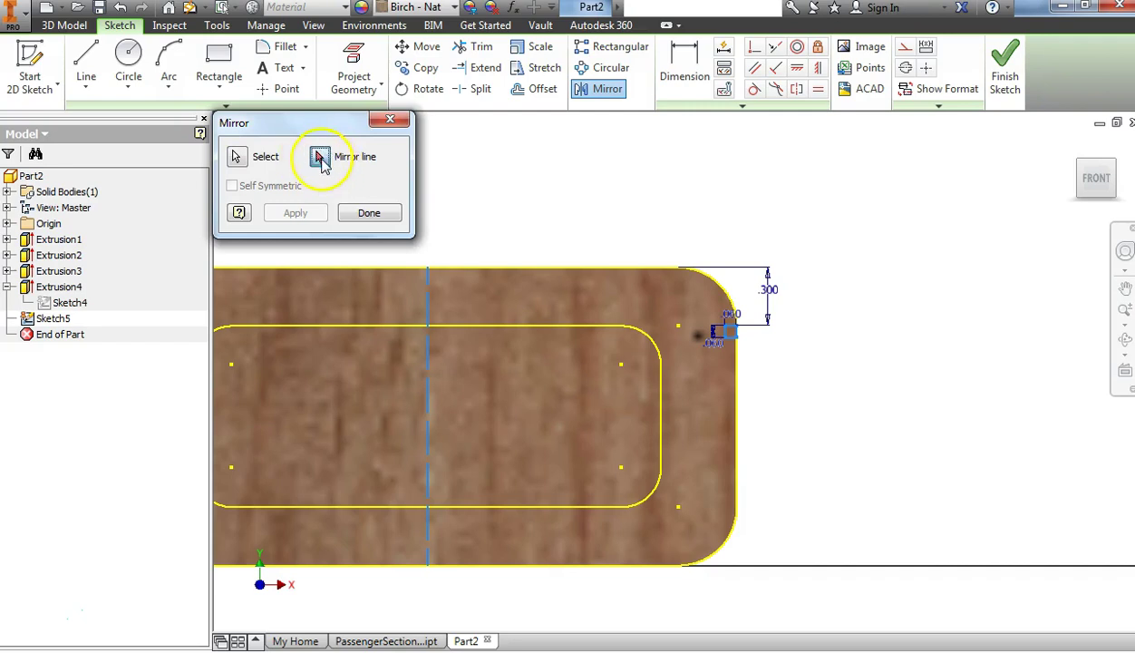
click(432, 308)
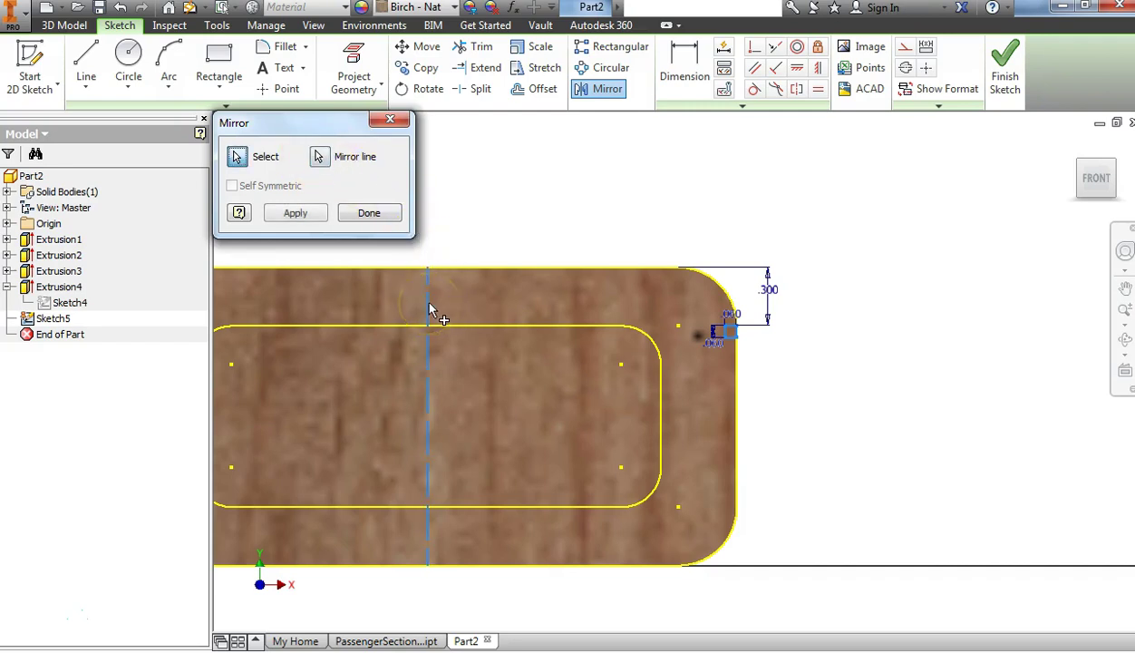
scroll(529, 237, down, 3)
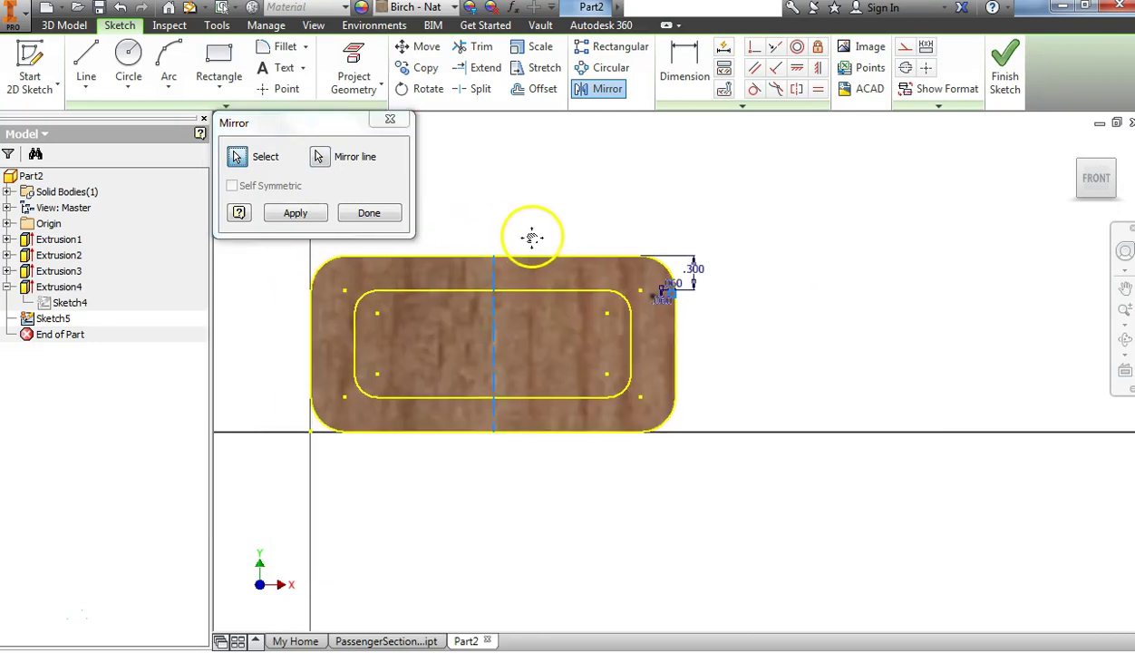
click(306, 218)
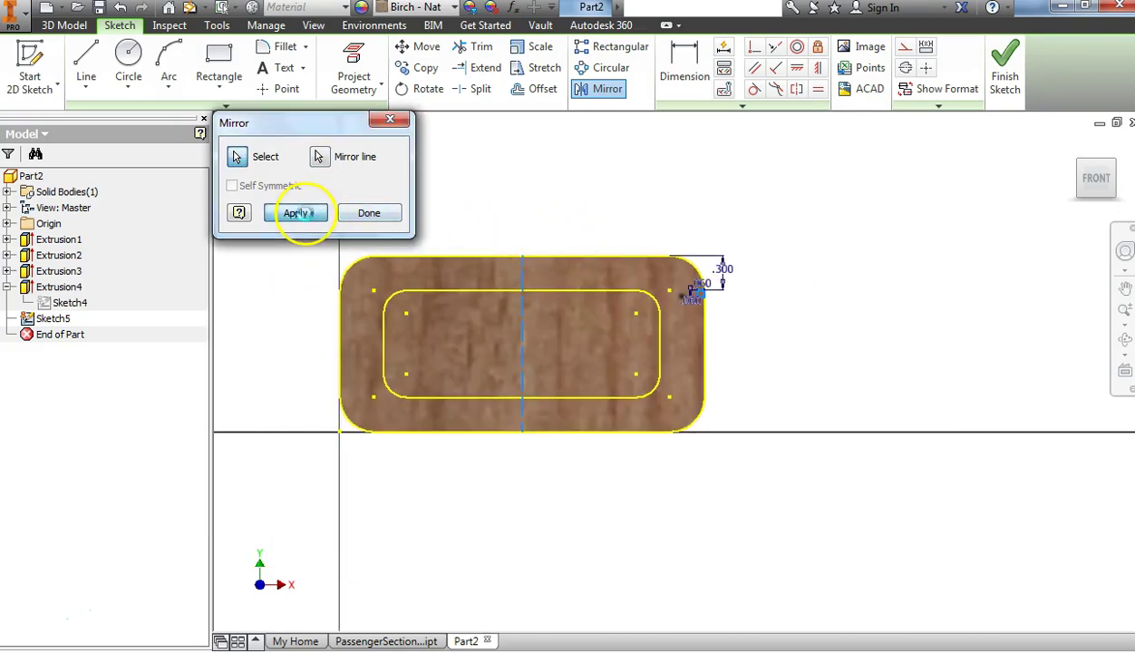
scroll(343, 297, up, 5)
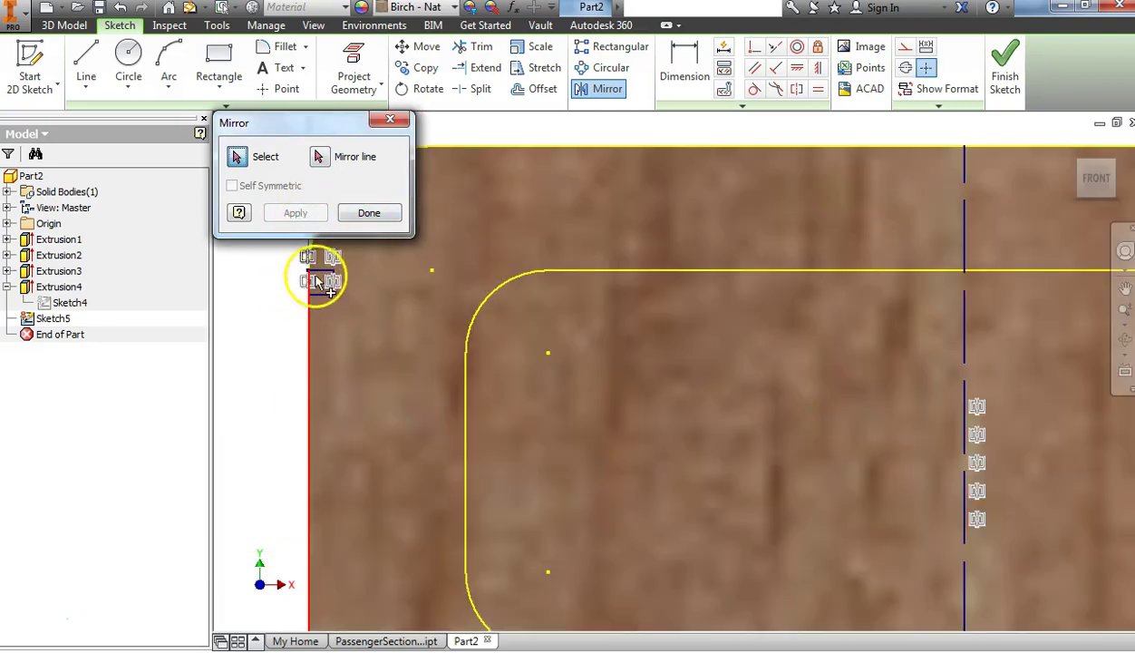
click(366, 214)
scroll(595, 293, down, 6)
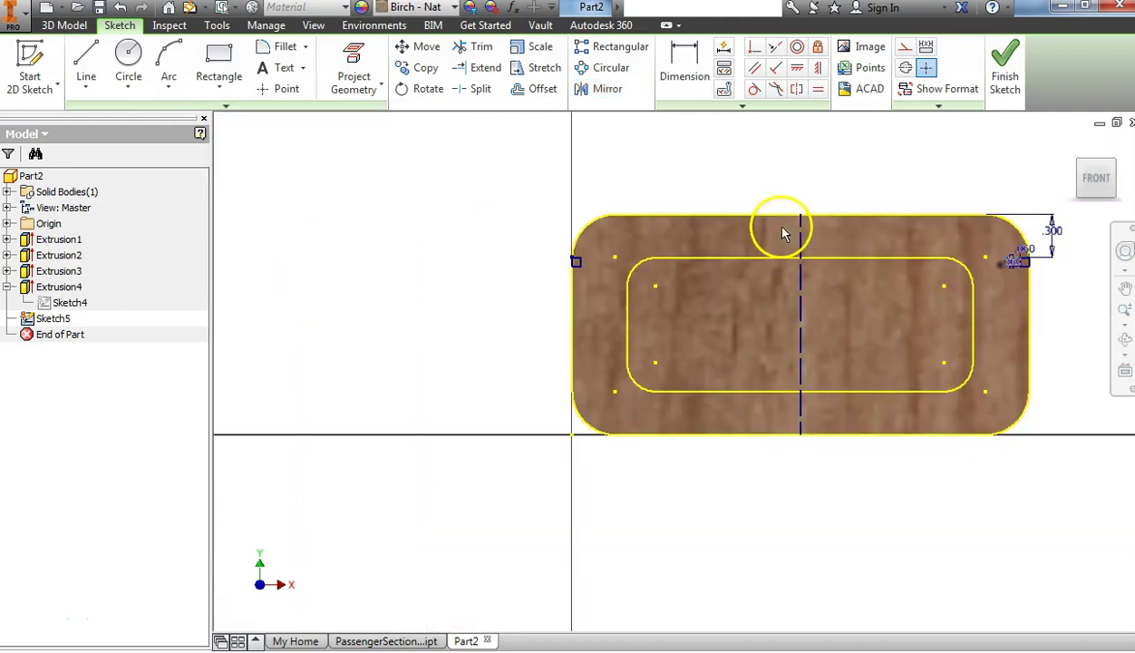
click(1004, 88)
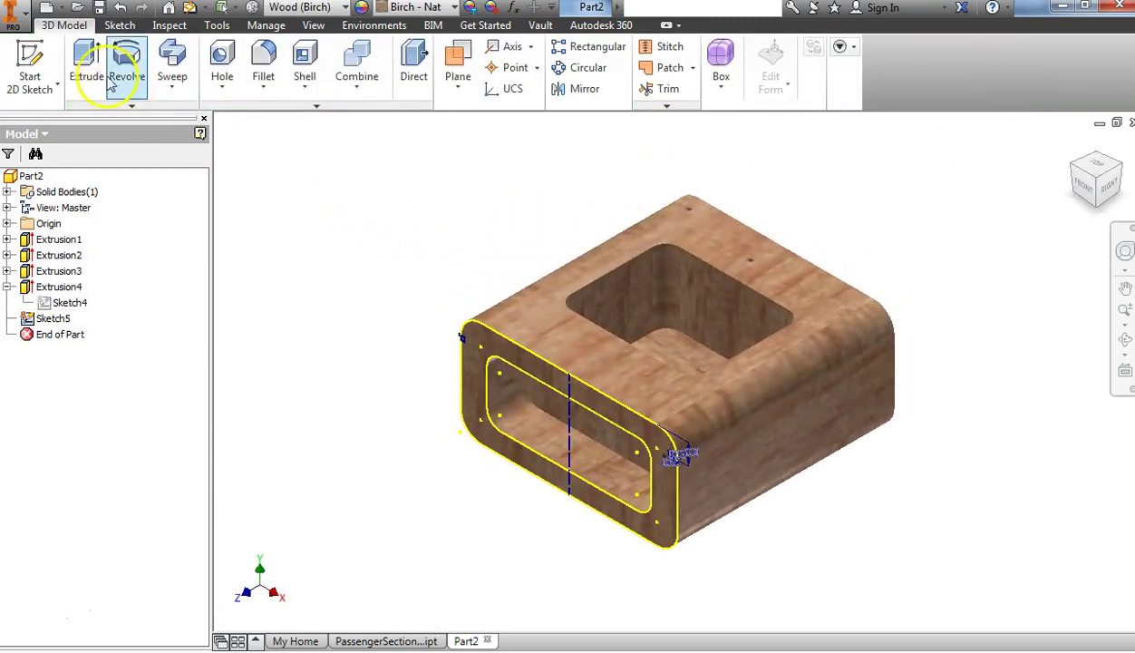
- Extrude both small edge squares as a cut with extents All, making grooves along both sides of the block
drag(1109, 207, 1090, 201)
click(1090, 202)
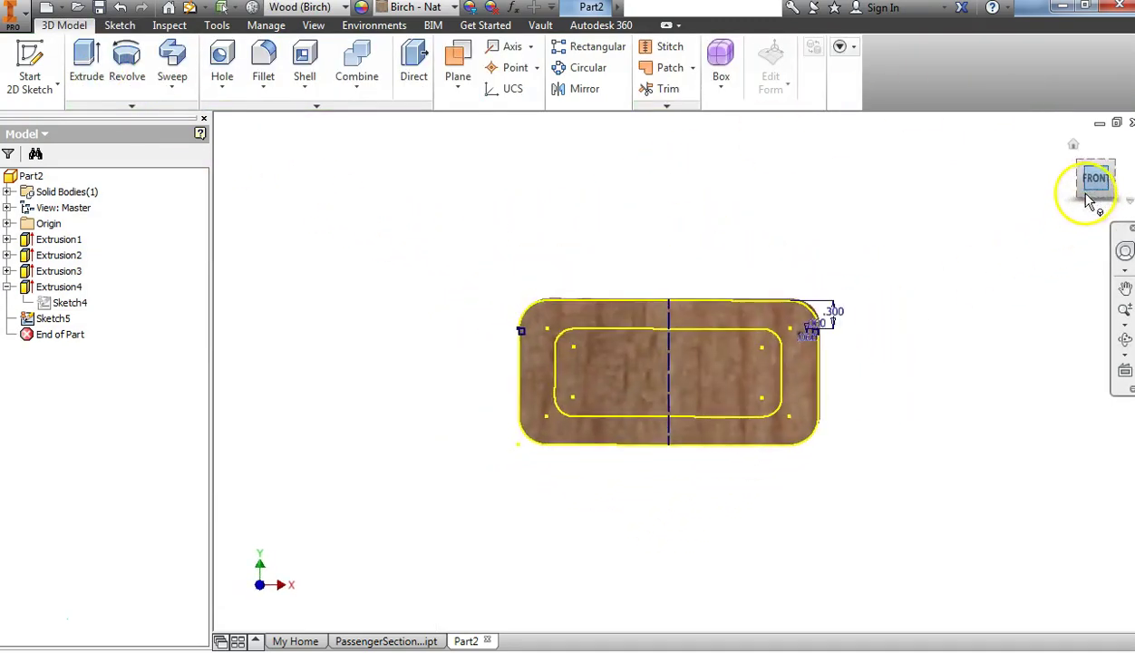
drag(1114, 168, 1077, 187)
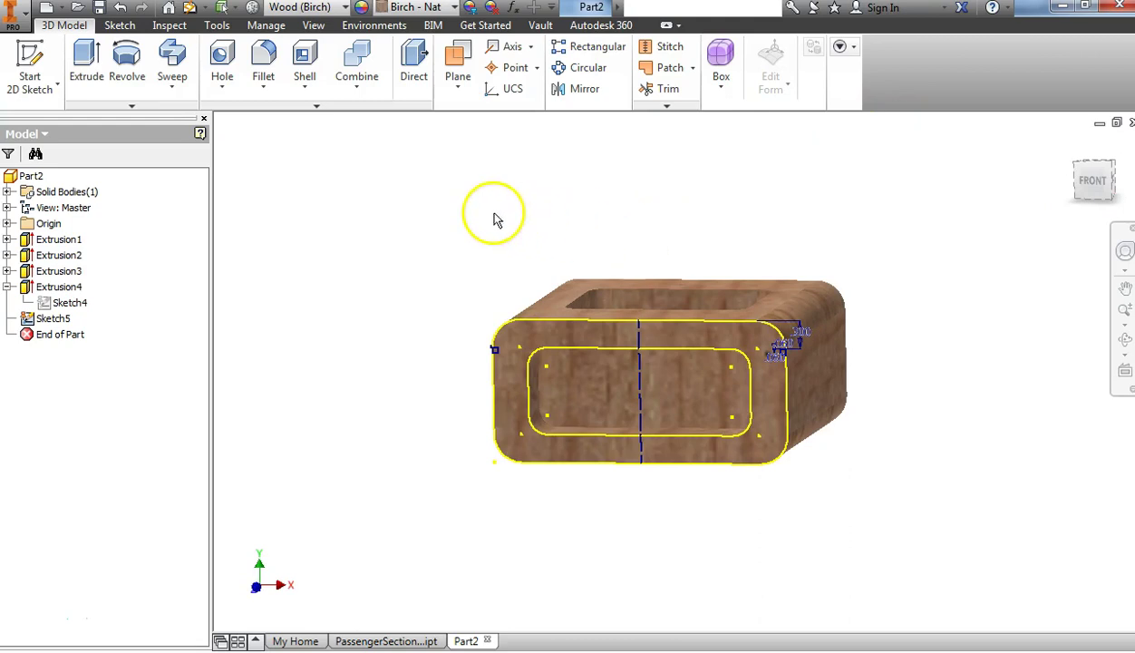
click(88, 56)
scroll(484, 340, up, 5)
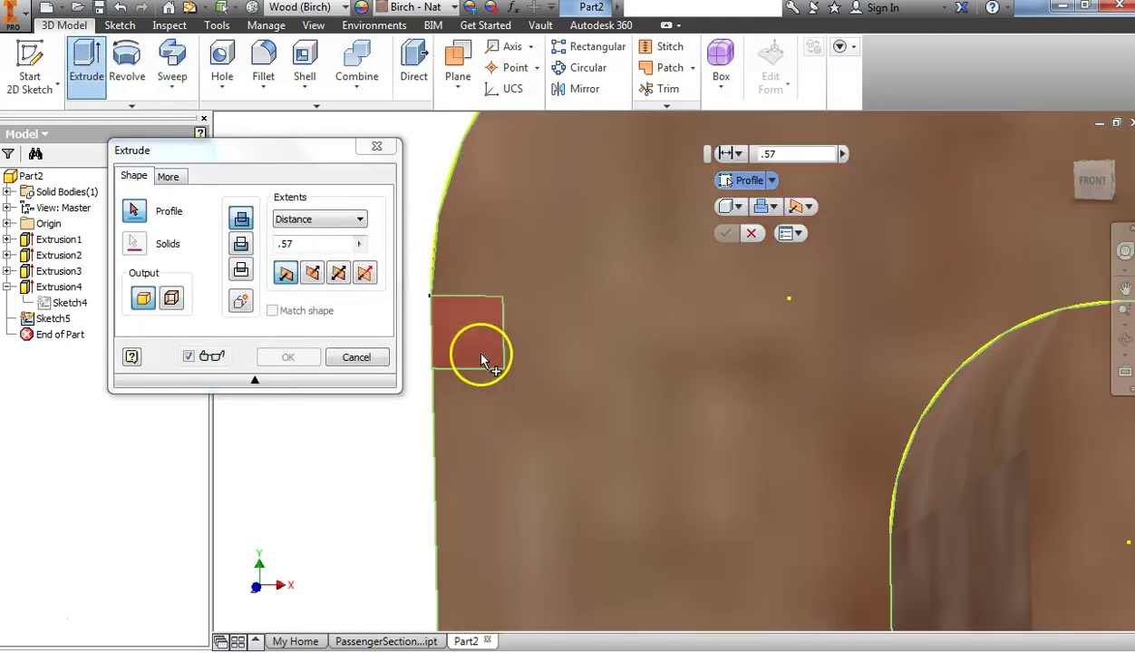
click(469, 337)
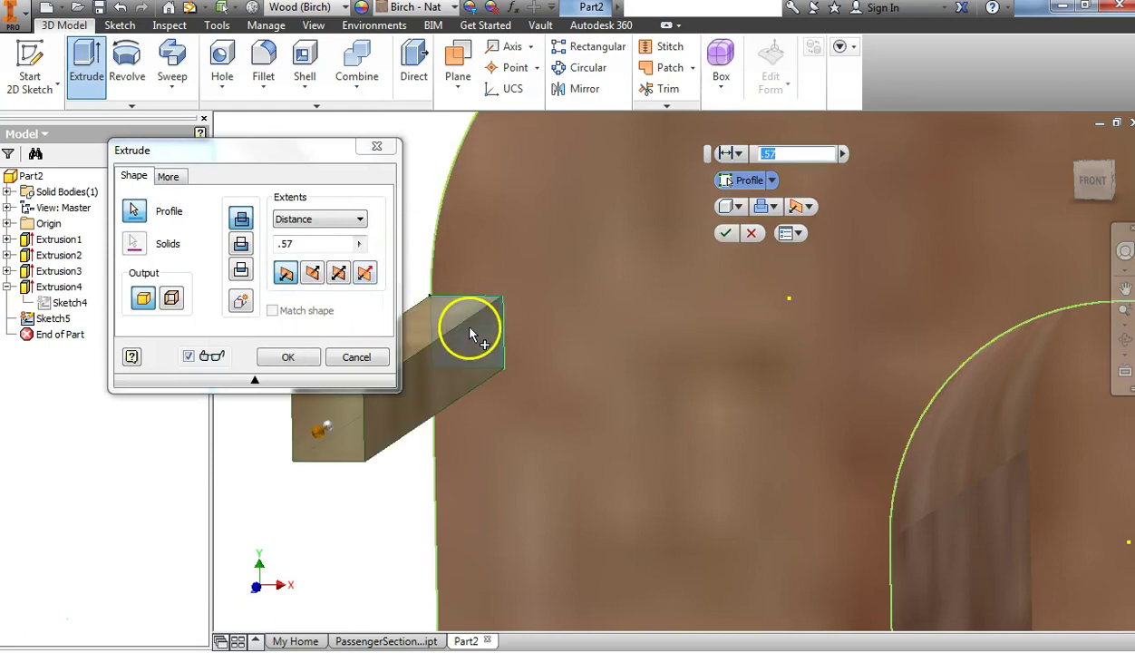
scroll(968, 453, down, 5)
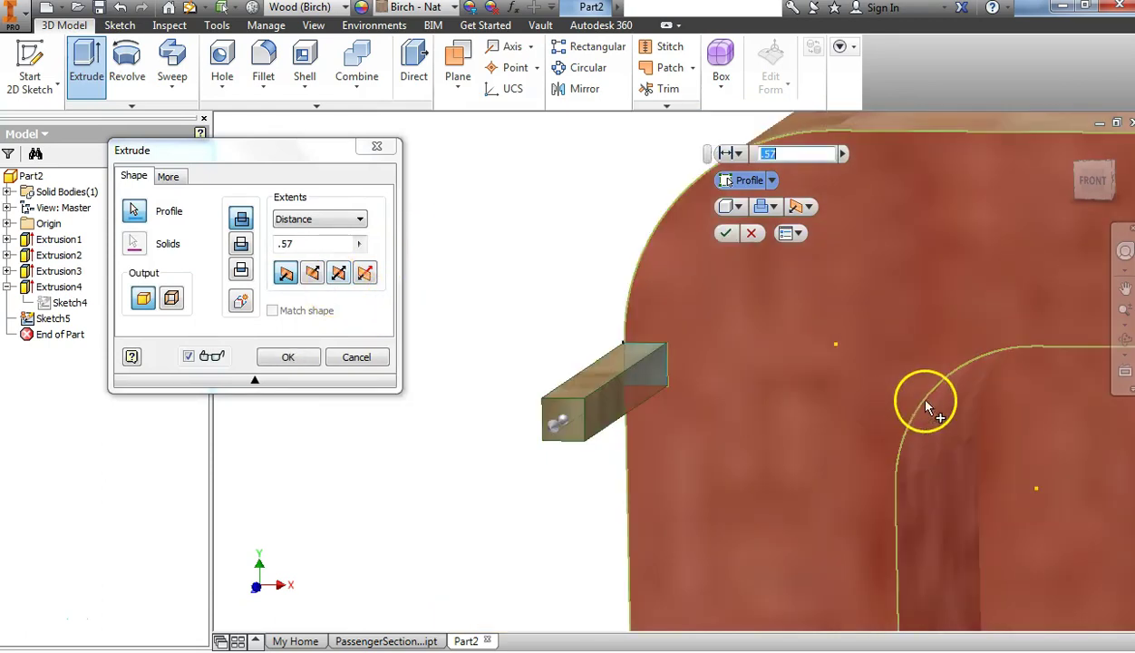
middle_drag(1047, 411, 602, 397)
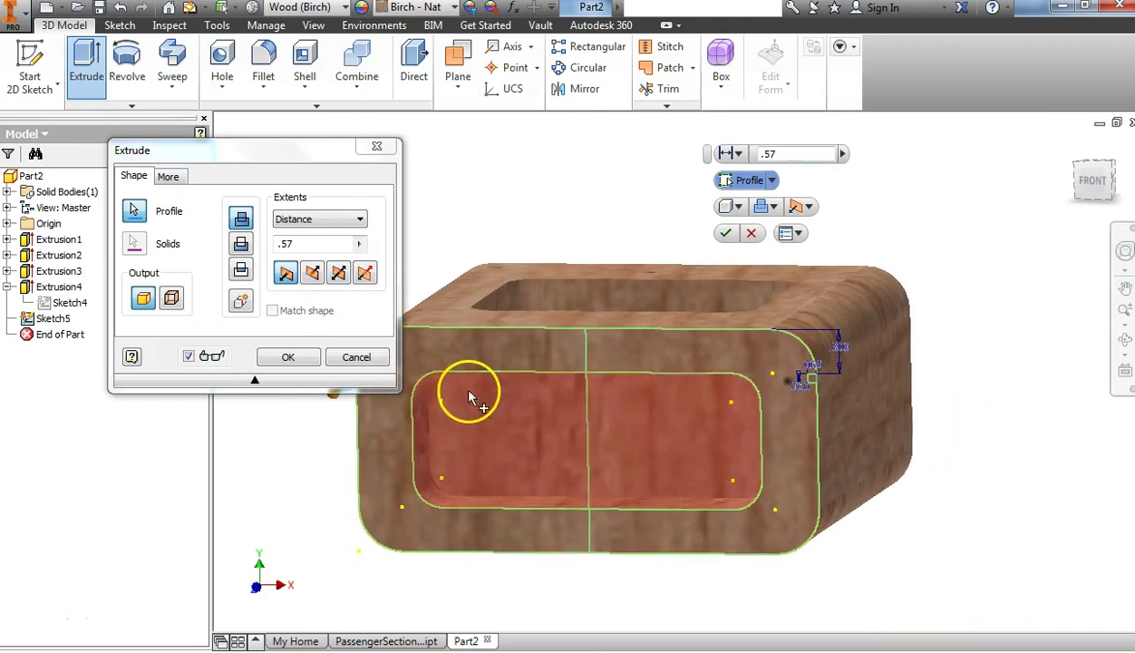
scroll(813, 381, up, 5)
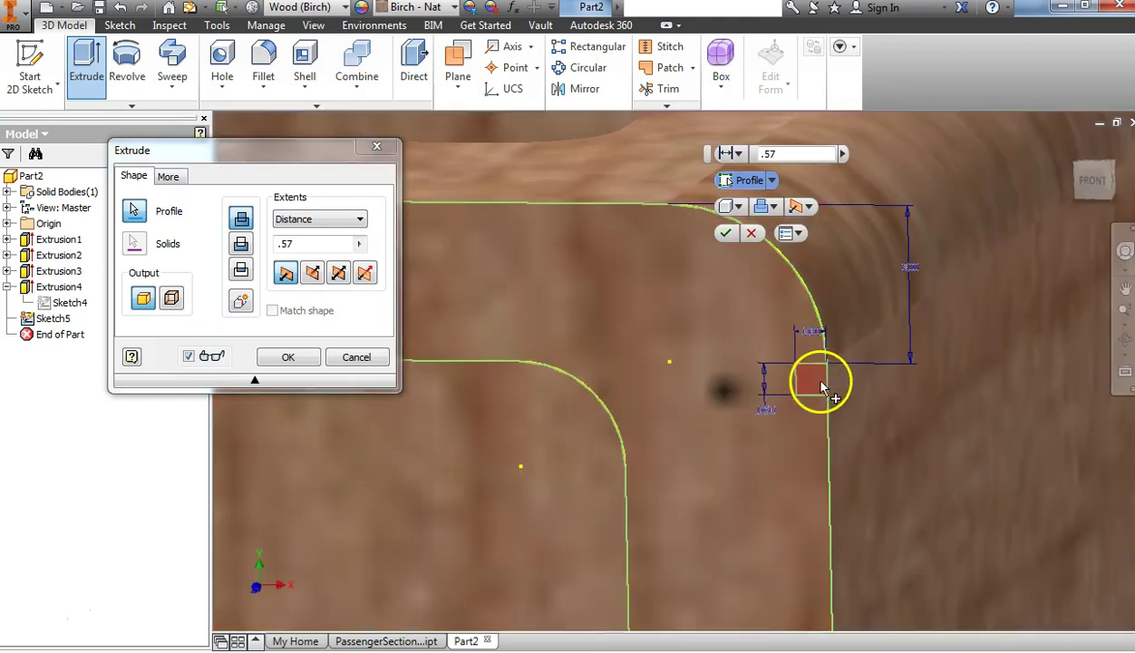
click(242, 245)
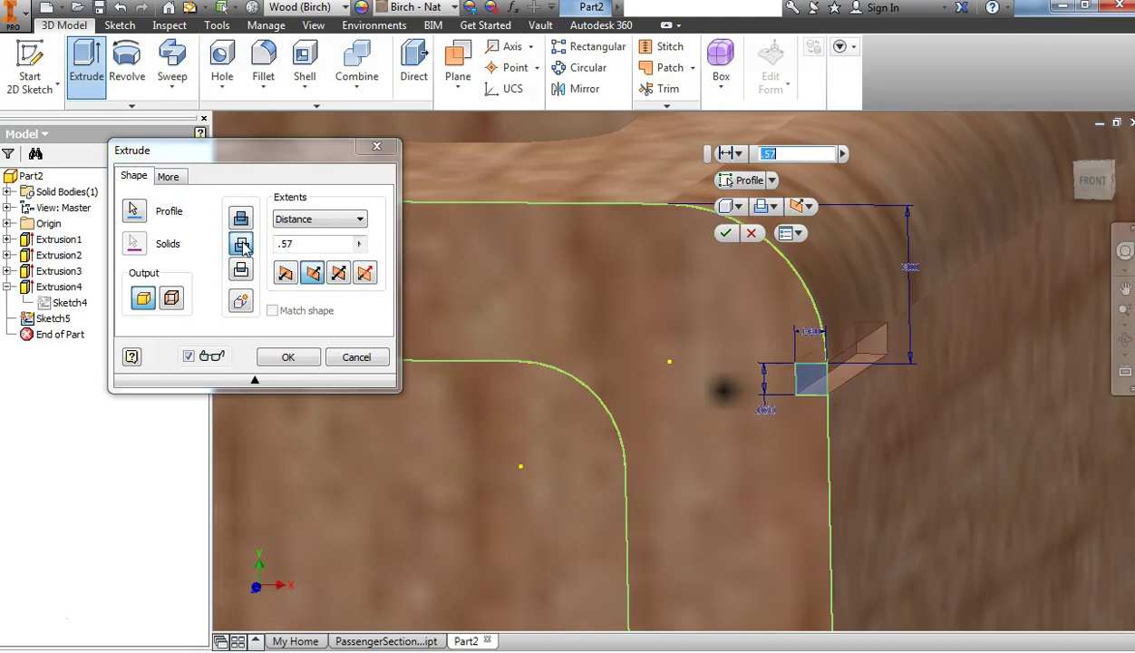
click(360, 219)
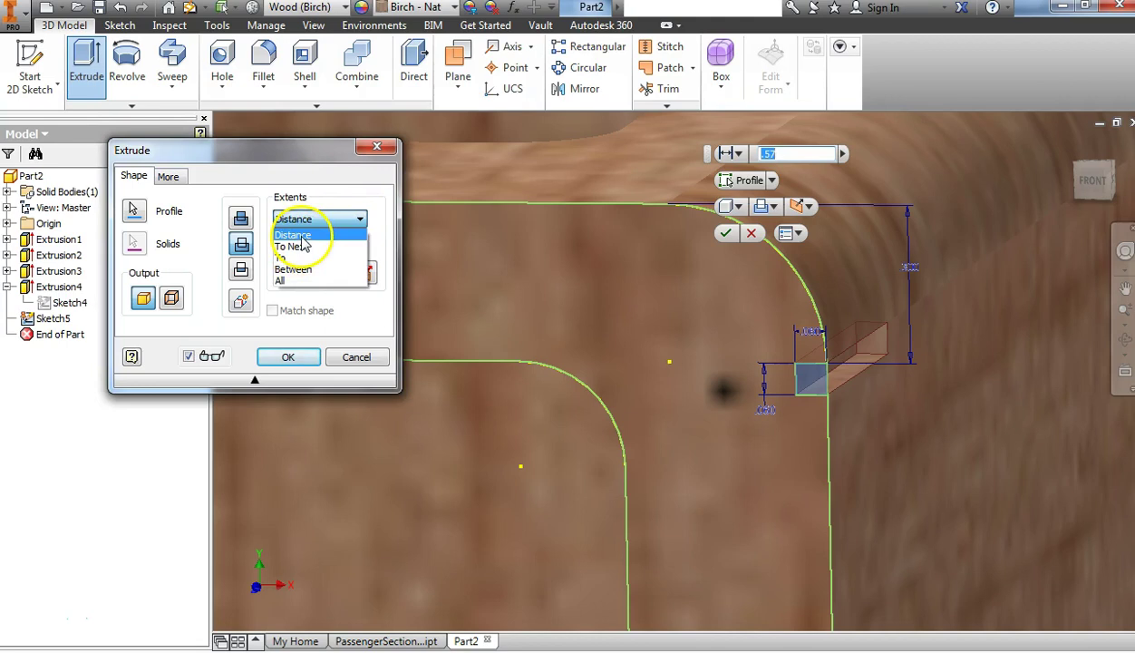
click(288, 280)
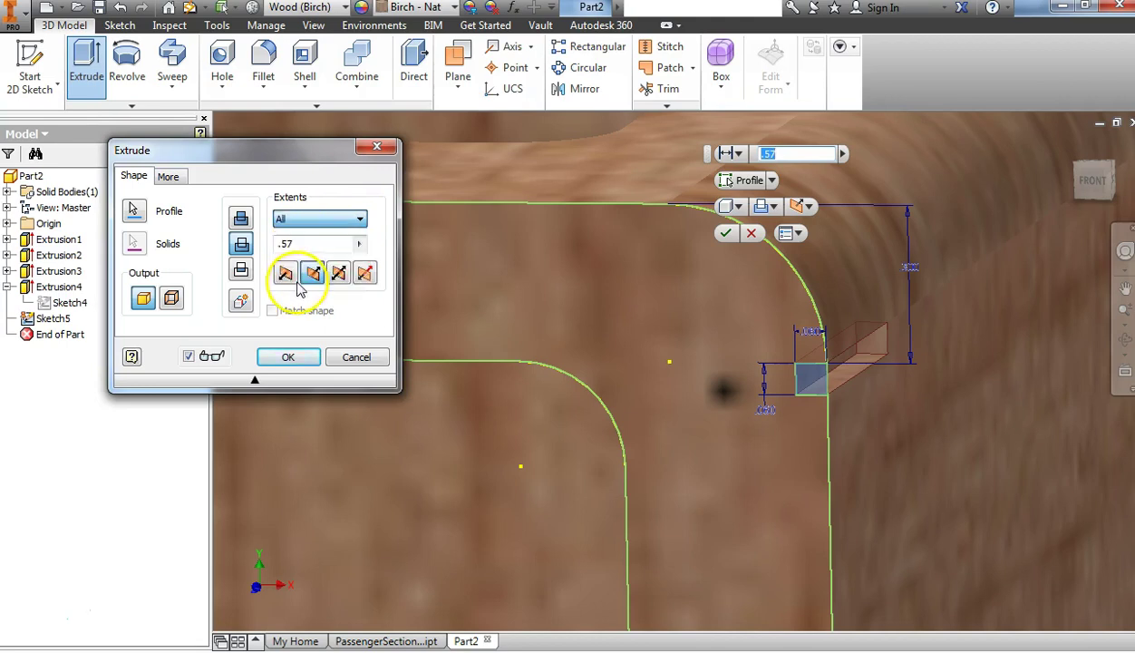
click(284, 356)
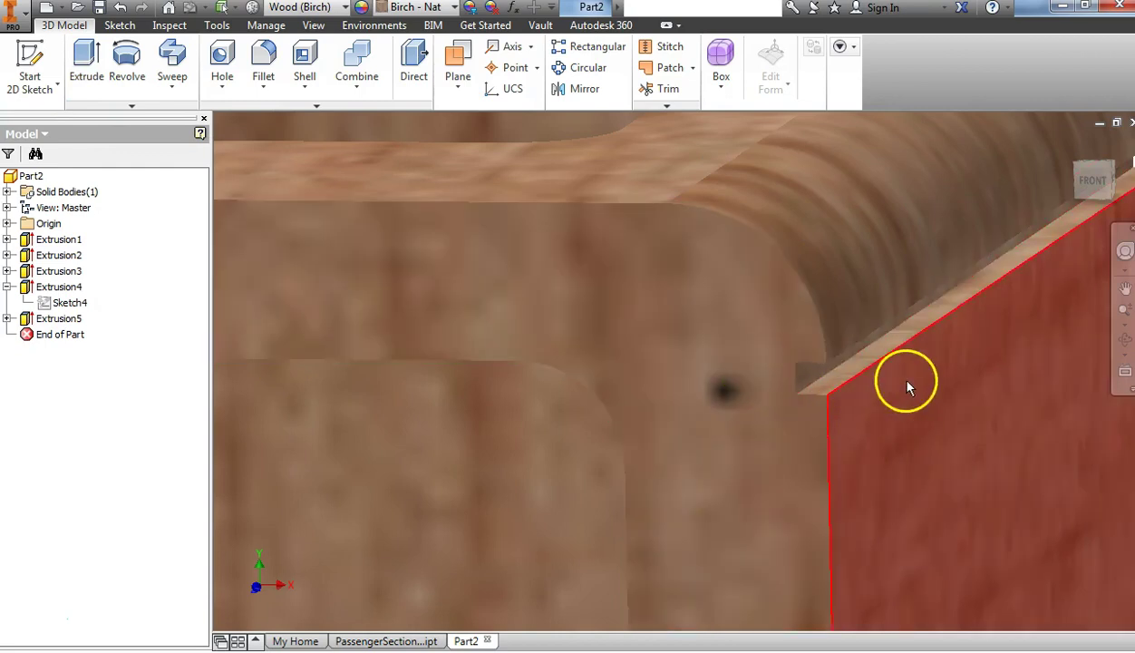
scroll(910, 385, down, 10)
scroll(909, 385, up, 10)
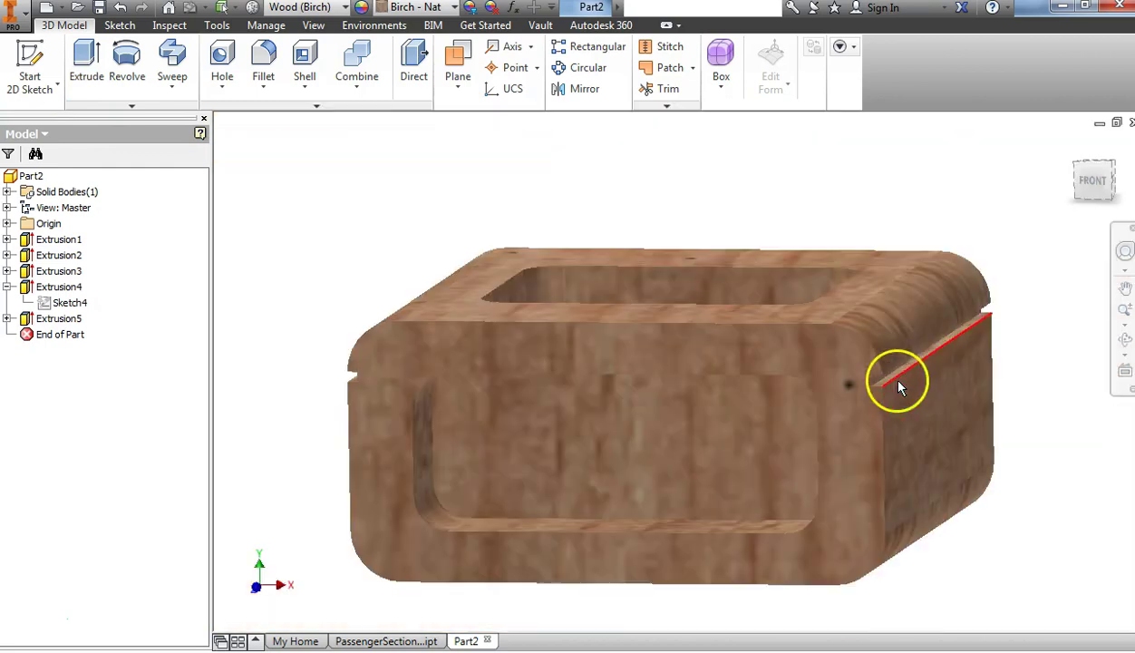
click(1104, 172)
scroll(792, 402, up, 5)
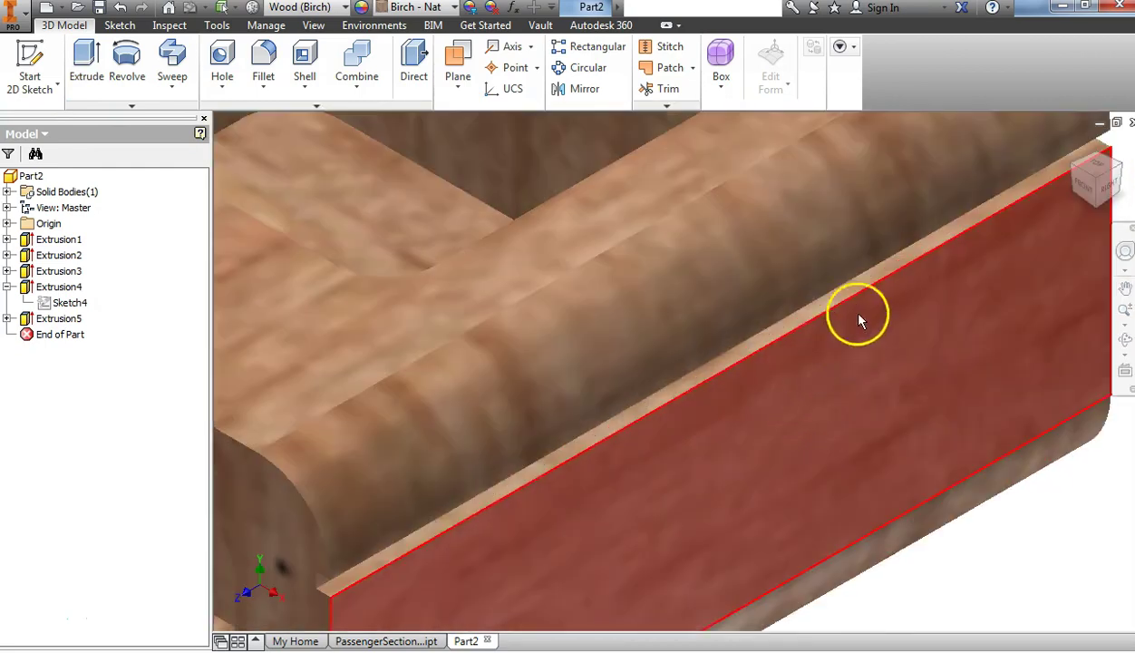
scroll(834, 408, down, 5)
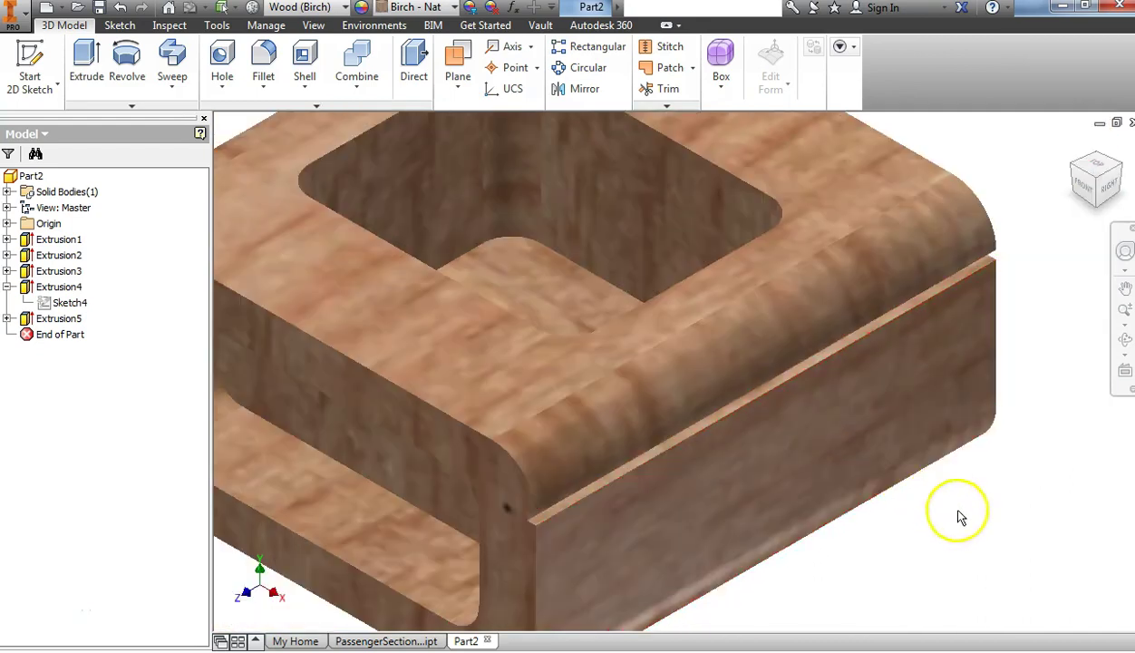
scroll(960, 544, down, 3)
scroll(966, 557, down, 3)
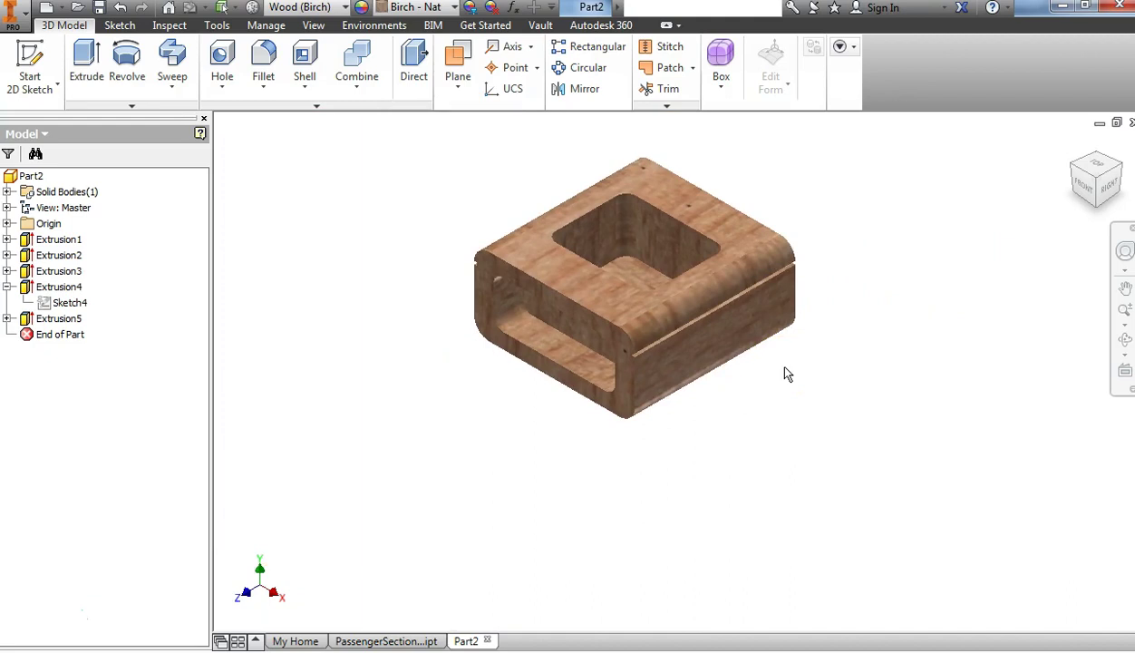
click(672, 362)
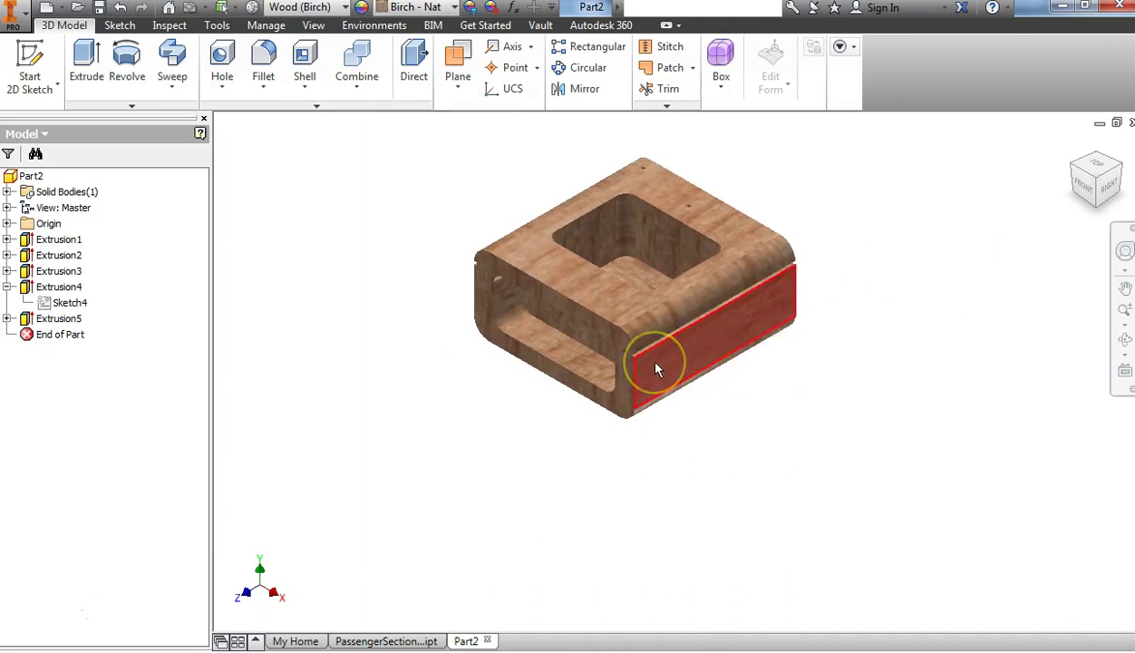
click(440, 280)
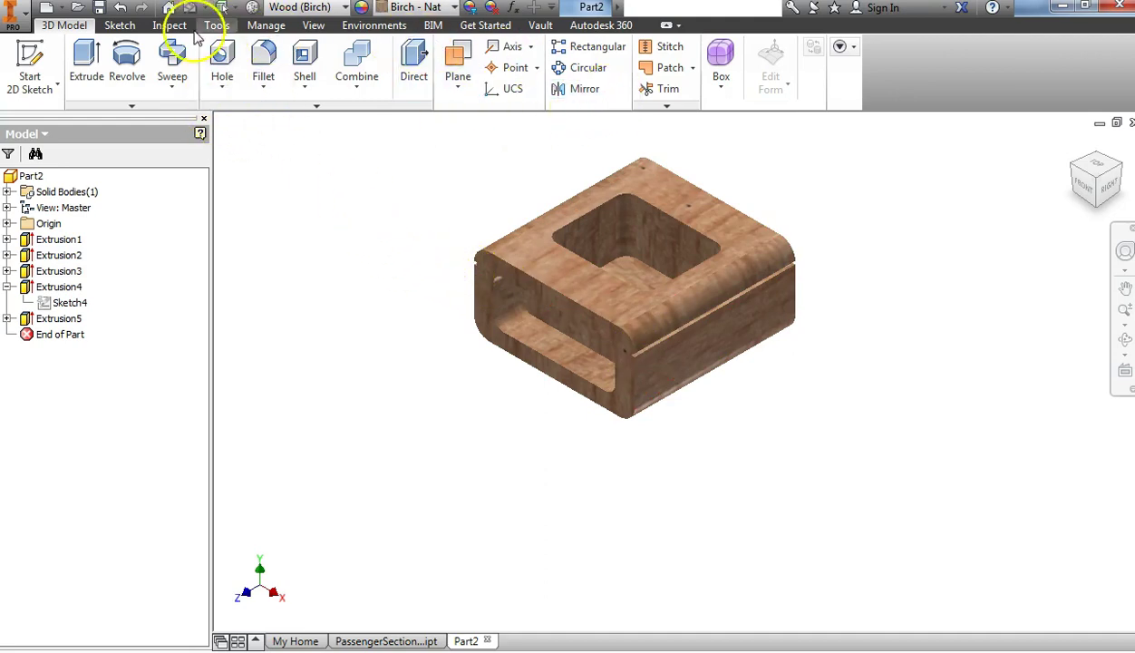
click(133, 107)
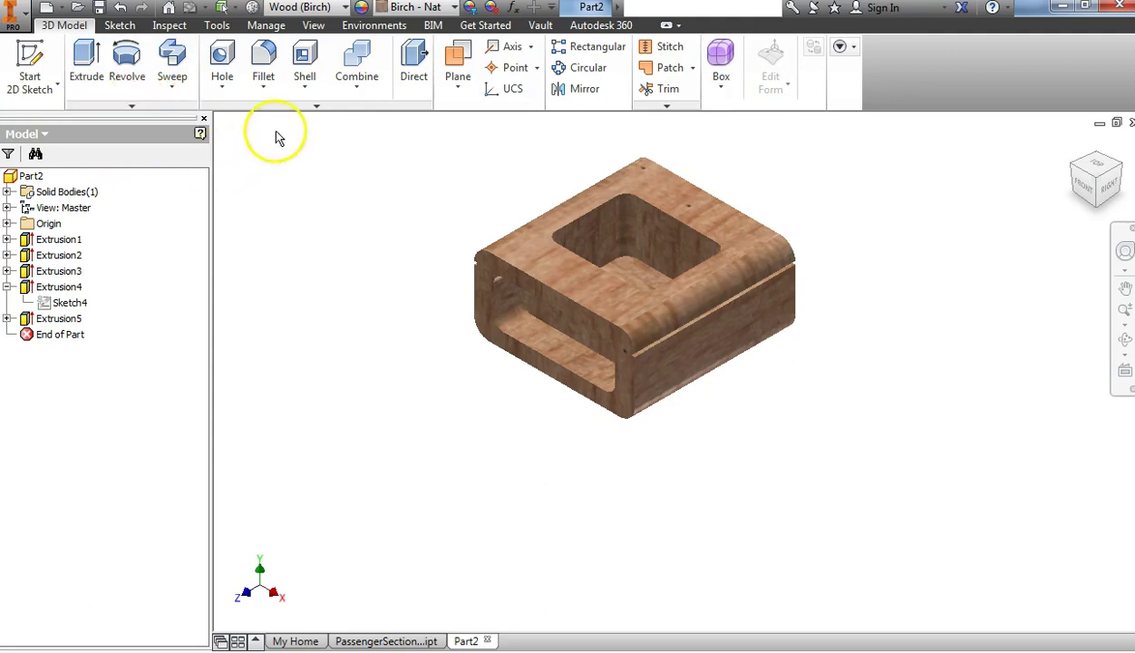
click(170, 98)
click(176, 100)
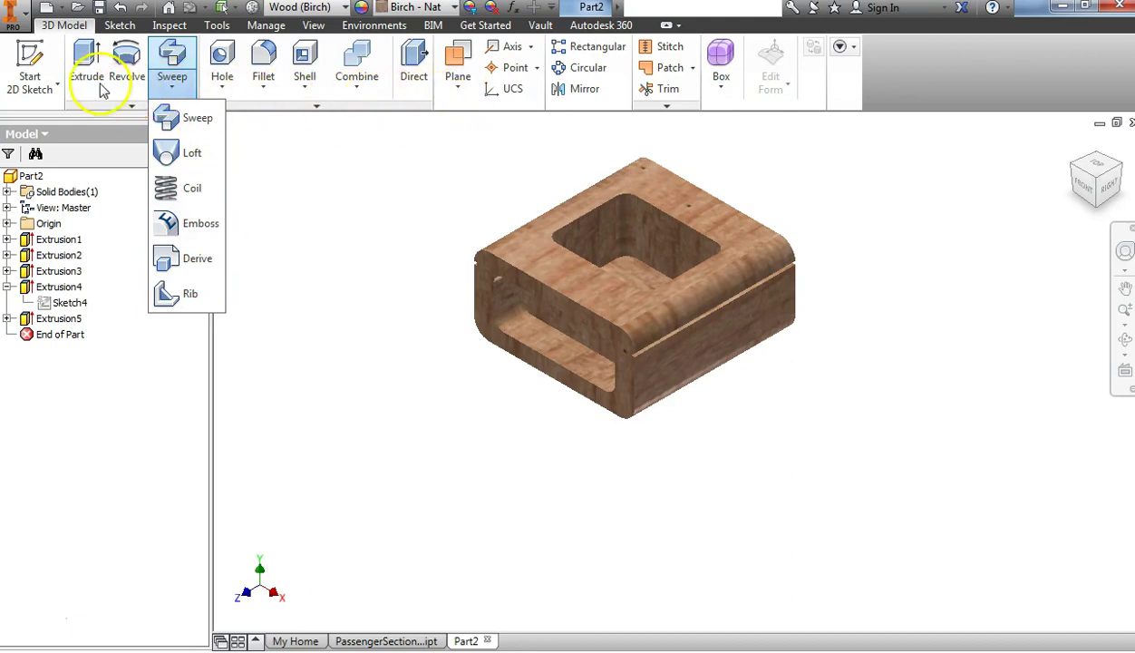
click(281, 168)
click(174, 100)
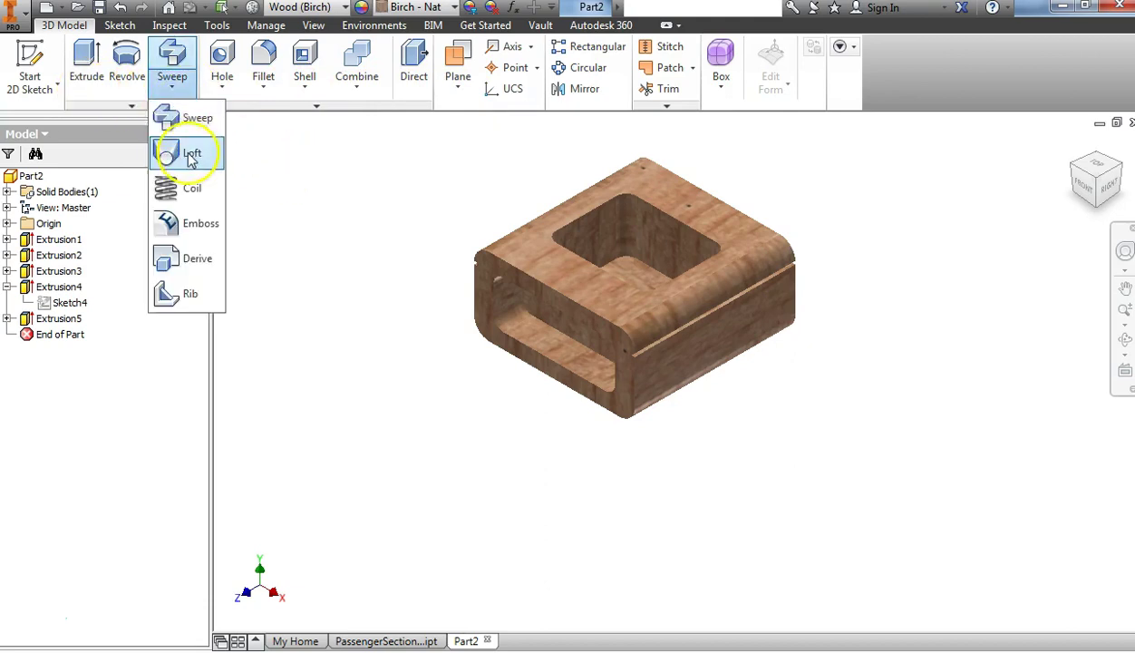
click(136, 110)
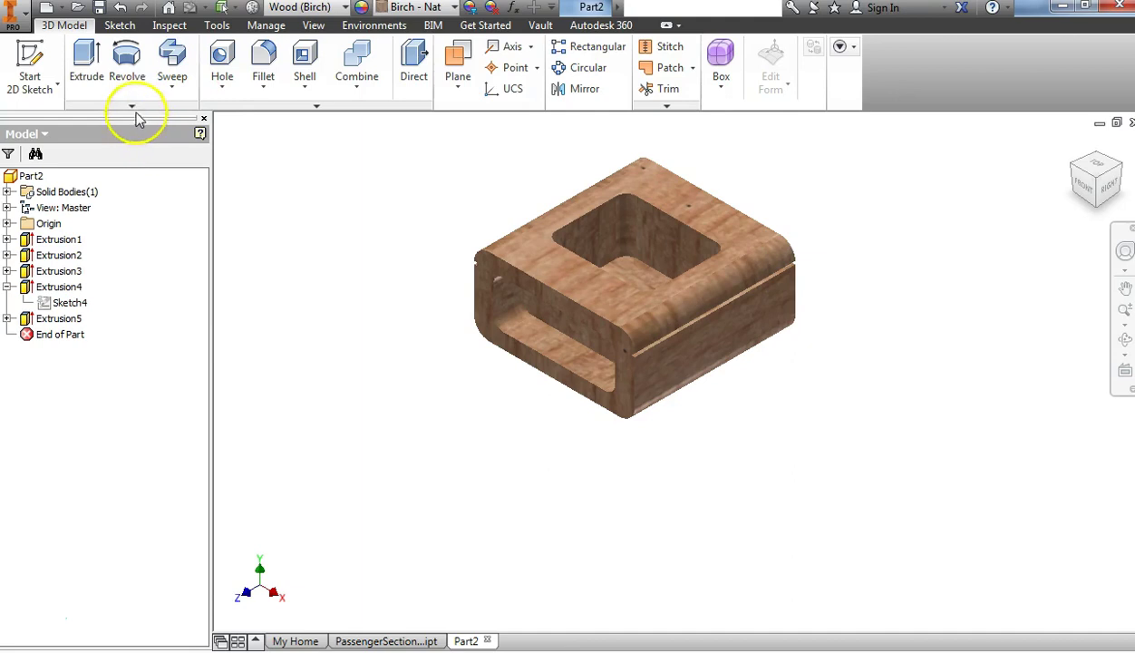
click(134, 108)
click(167, 59)
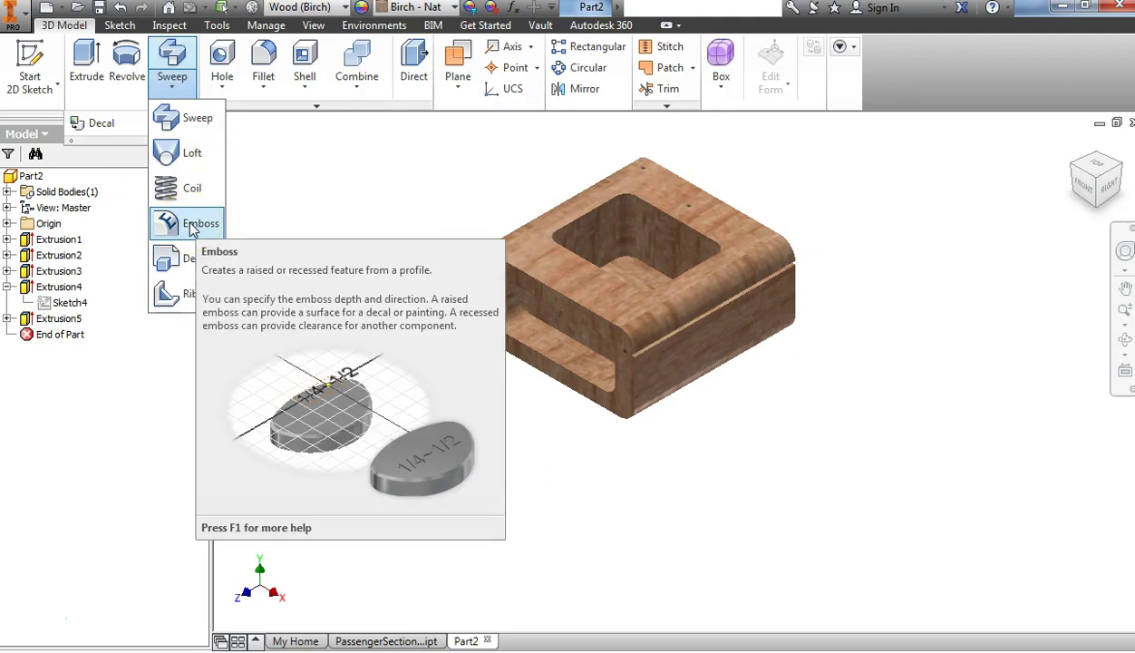
- Start a sketch on the block's right side face and add the text T9 near its upper front corner
right_click(666, 364)
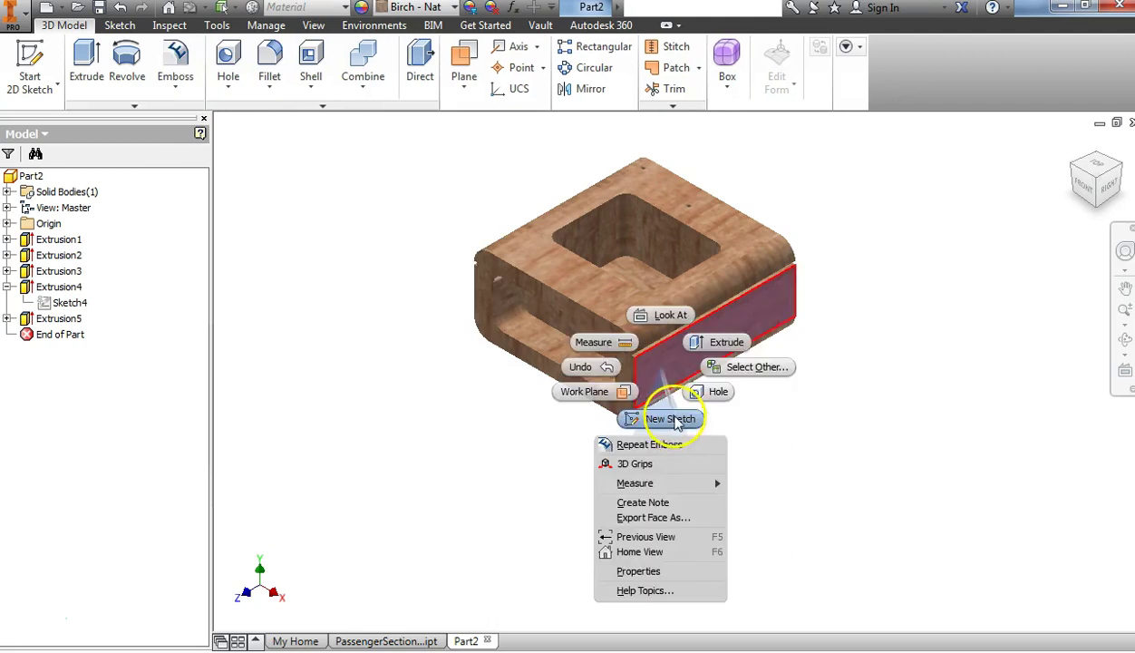
click(672, 418)
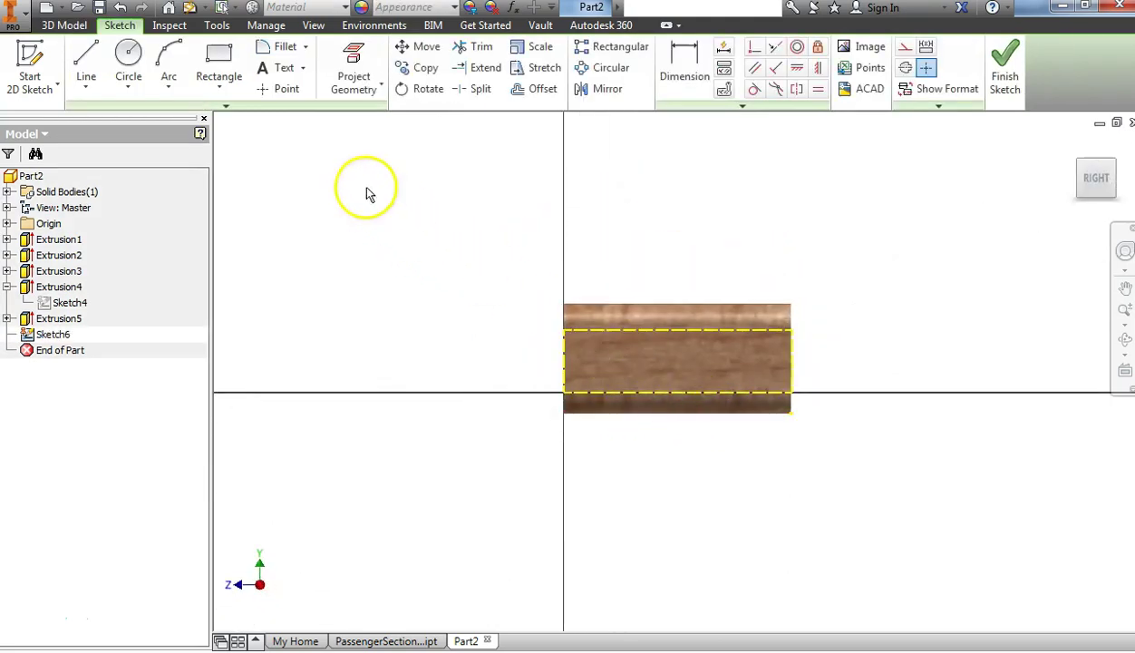
click(284, 71)
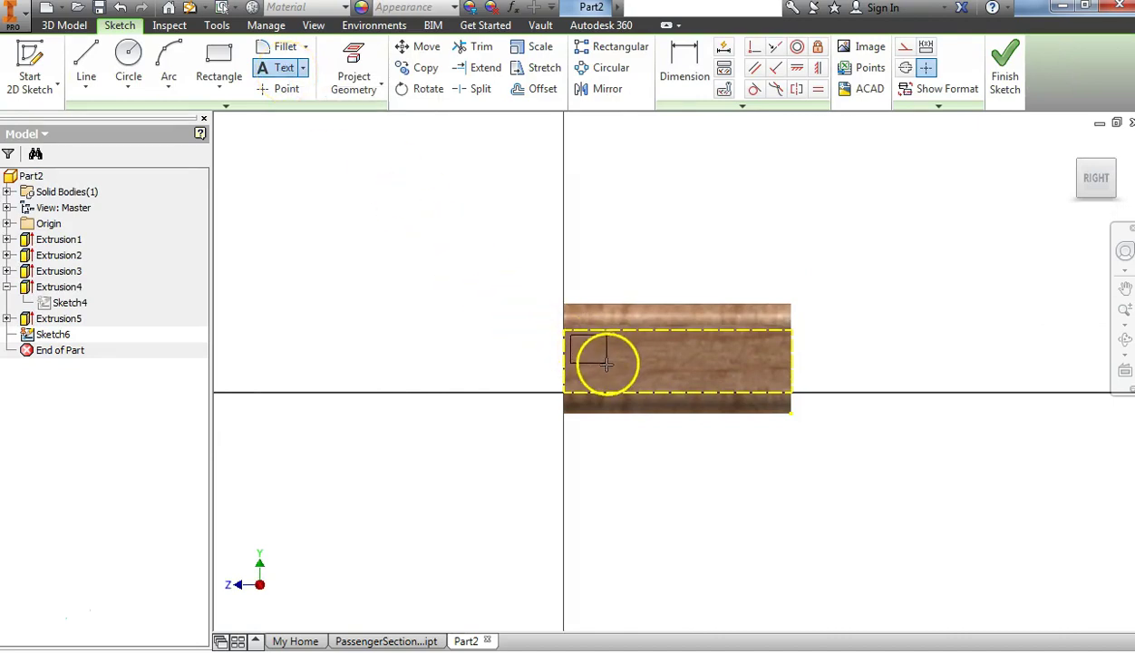
click(592, 351)
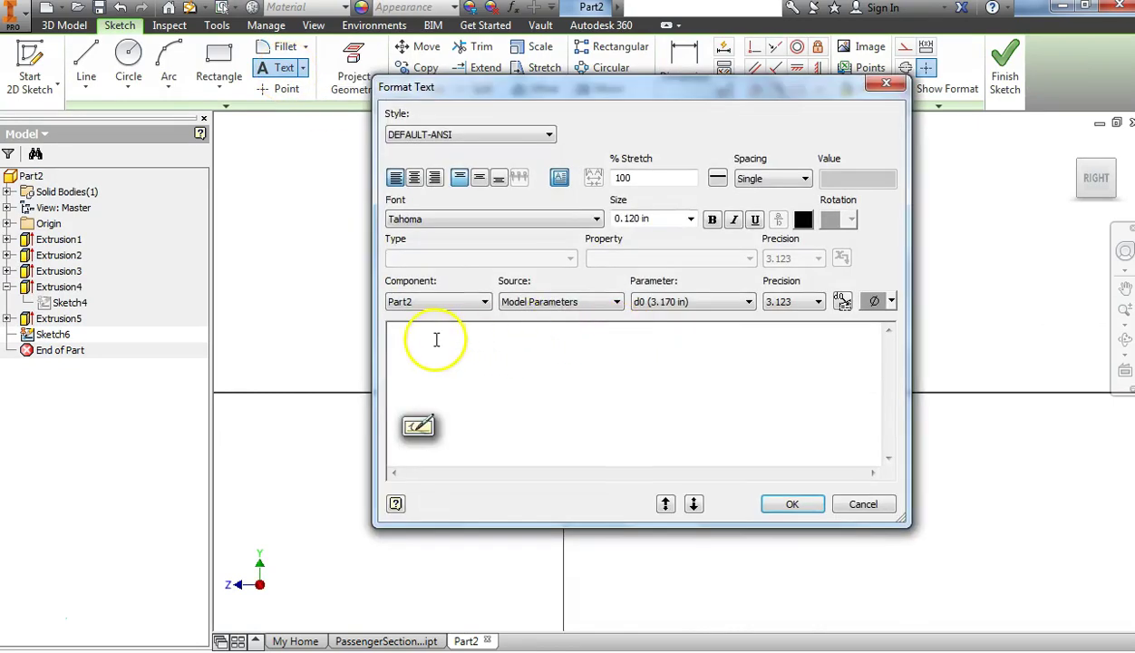
text(T9)
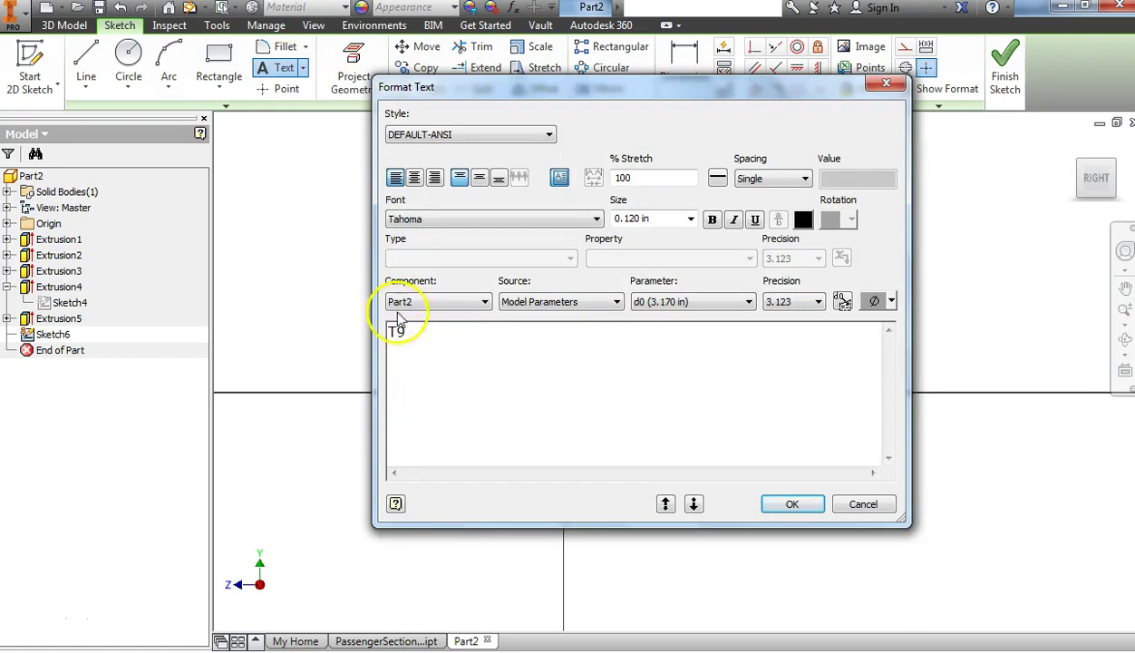
- Set the size of the letter T in the T9 text to 0.240 in
drag(397, 334, 381, 334)
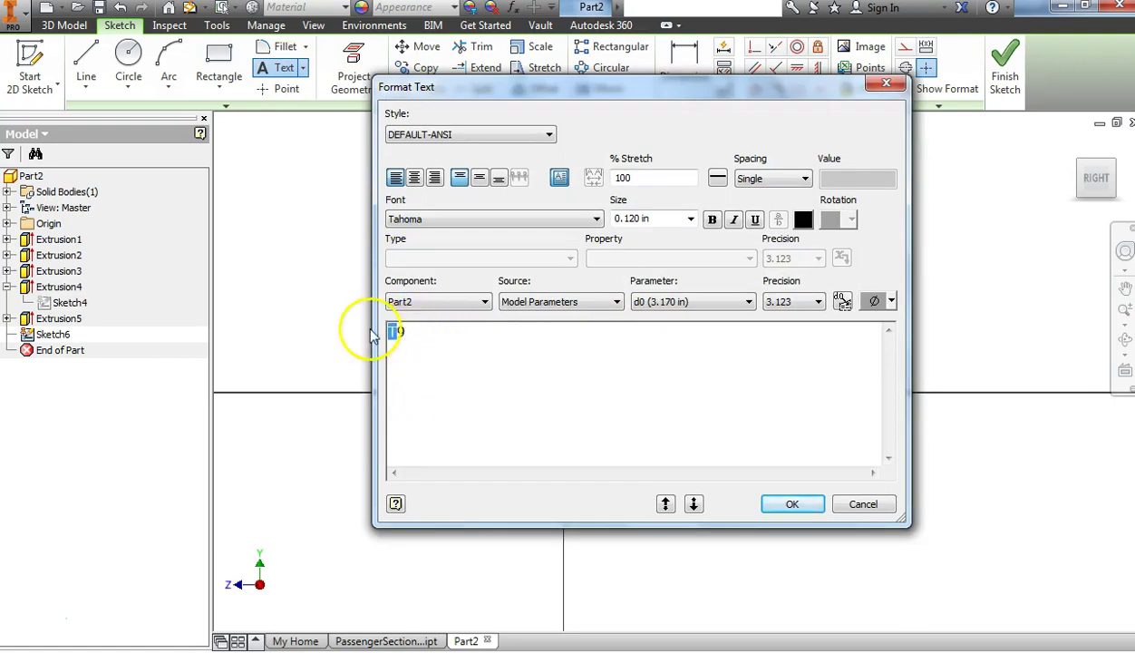
click(689, 219)
click(655, 278)
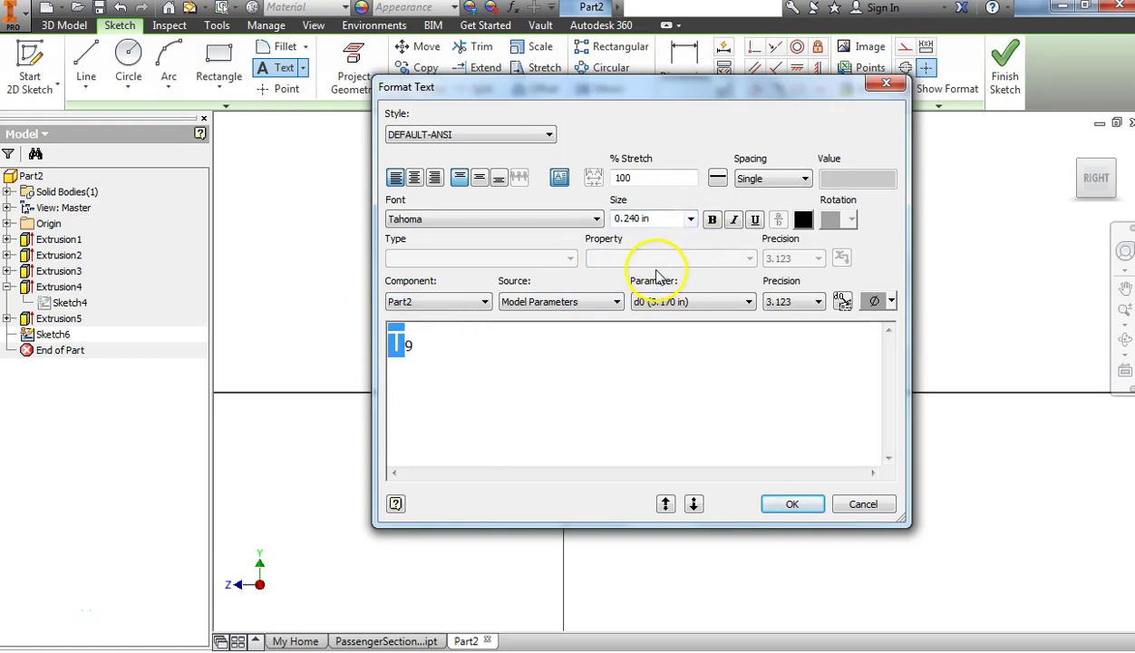
- Make the whole T9 text bold in the Arial font, place it on the side face, and finish the sketch
drag(430, 347, 354, 329)
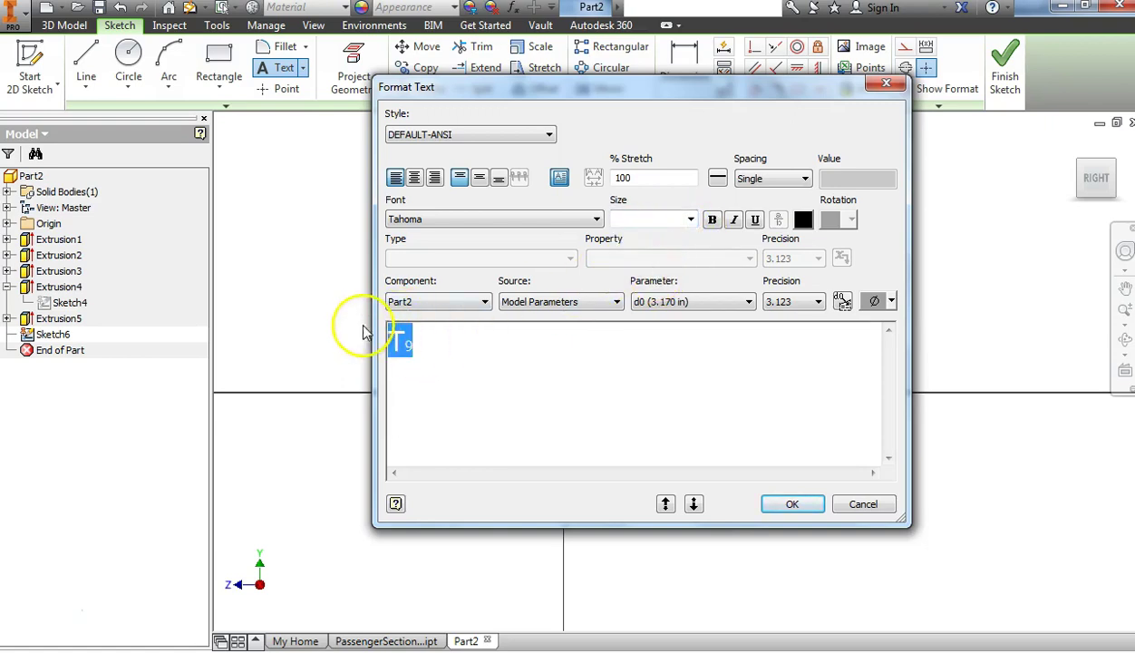
click(712, 221)
click(412, 342)
drag(430, 346, 347, 326)
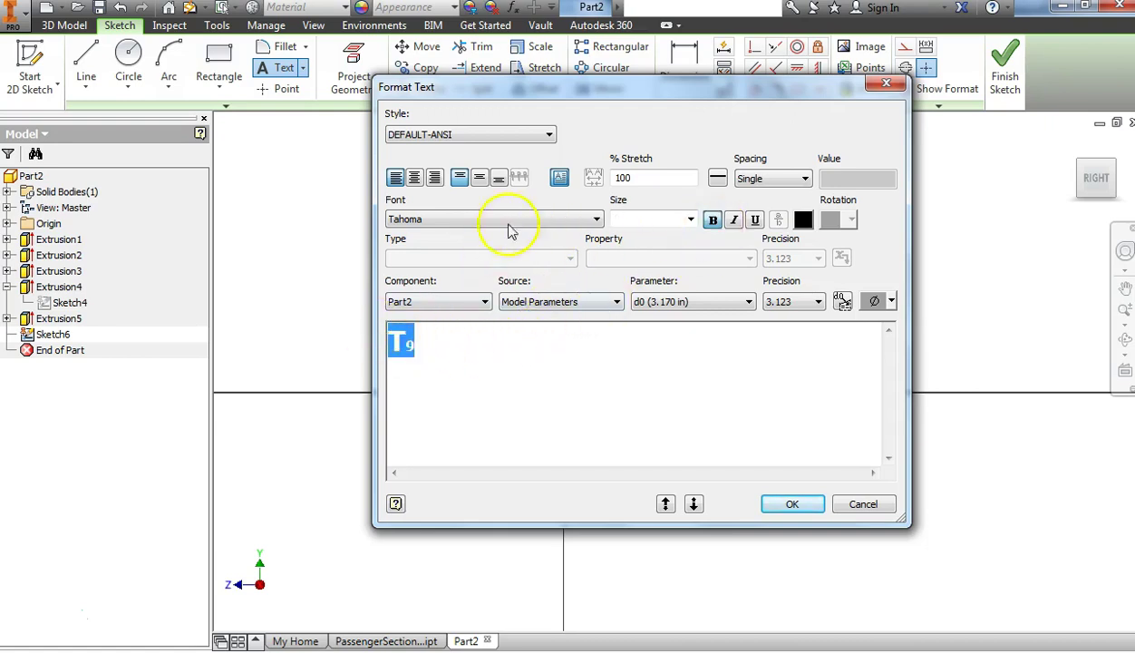
click(596, 219)
key(a)
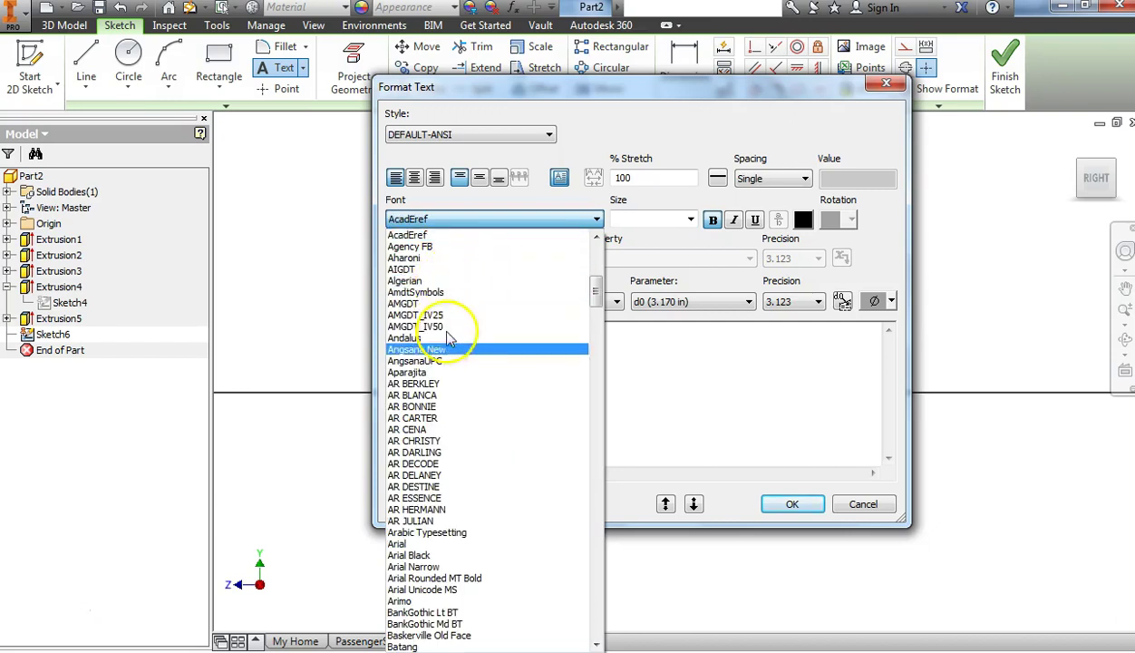
click(413, 545)
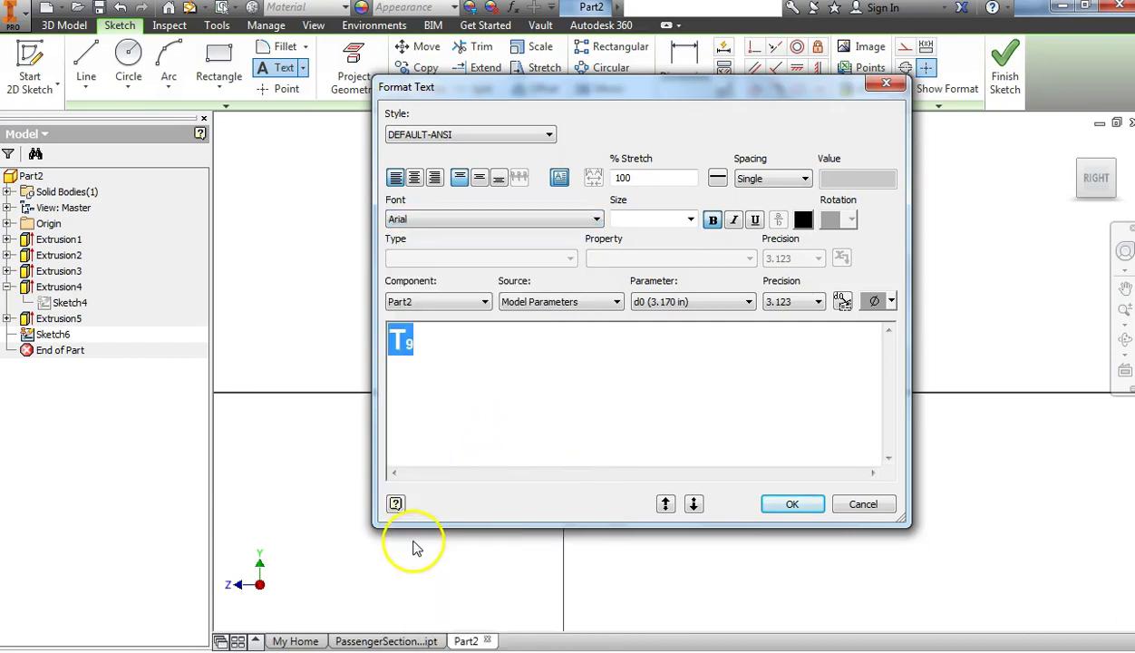
click(777, 508)
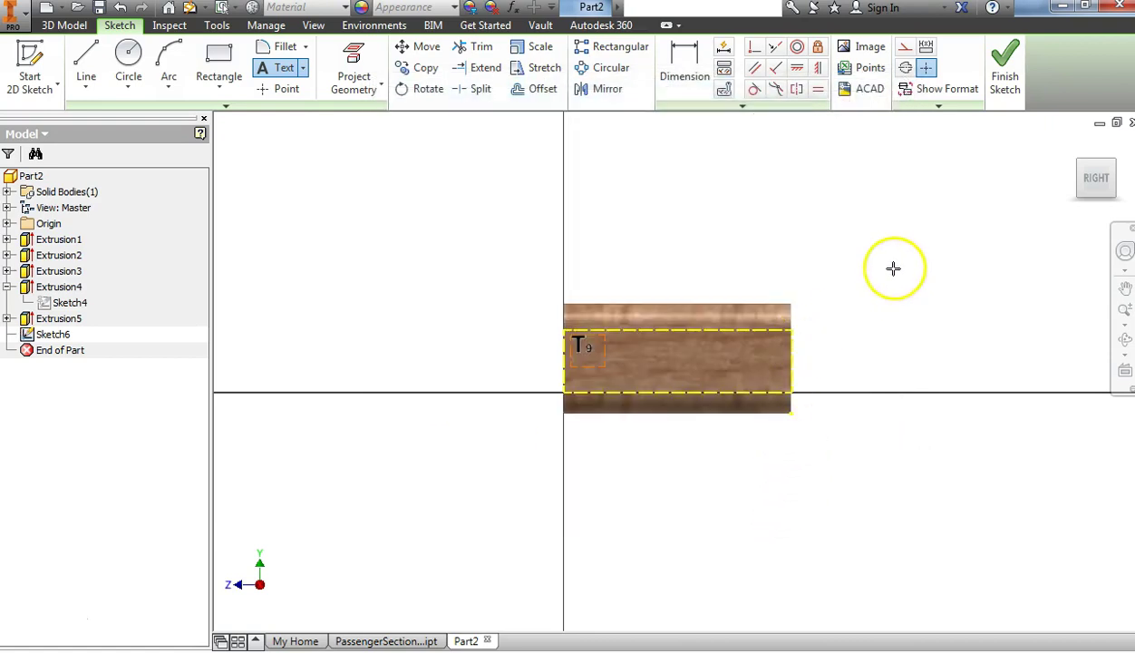
click(1002, 69)
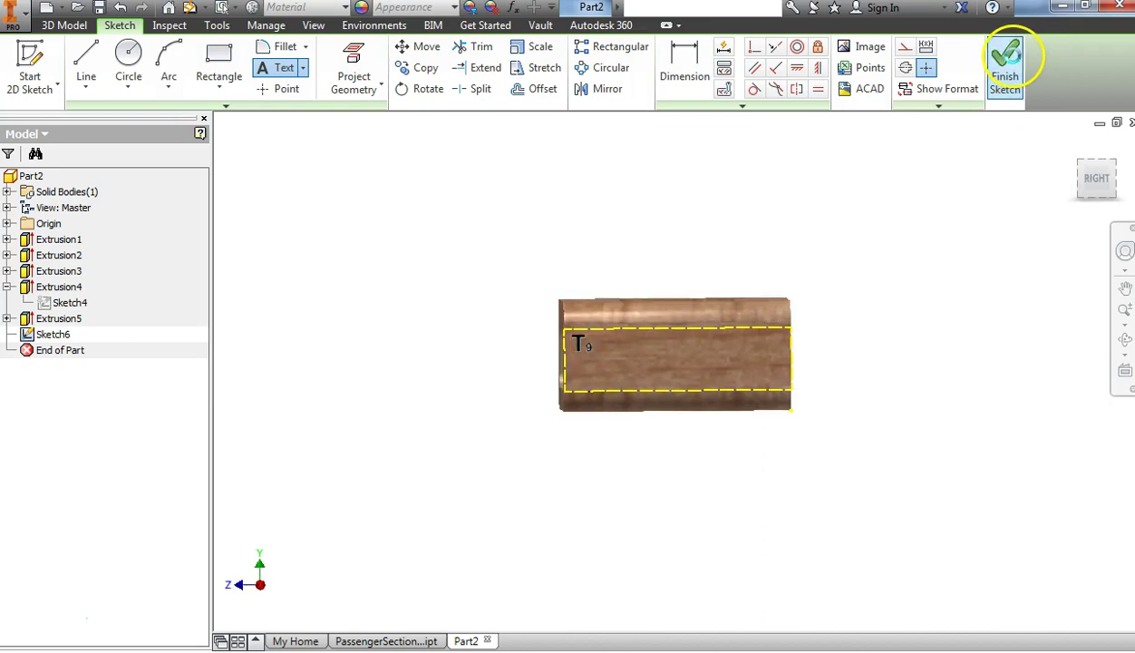
- Emboss the T9 text as a raised feature from the side face with a depth of 0.02 in
scroll(680, 340, down, 5)
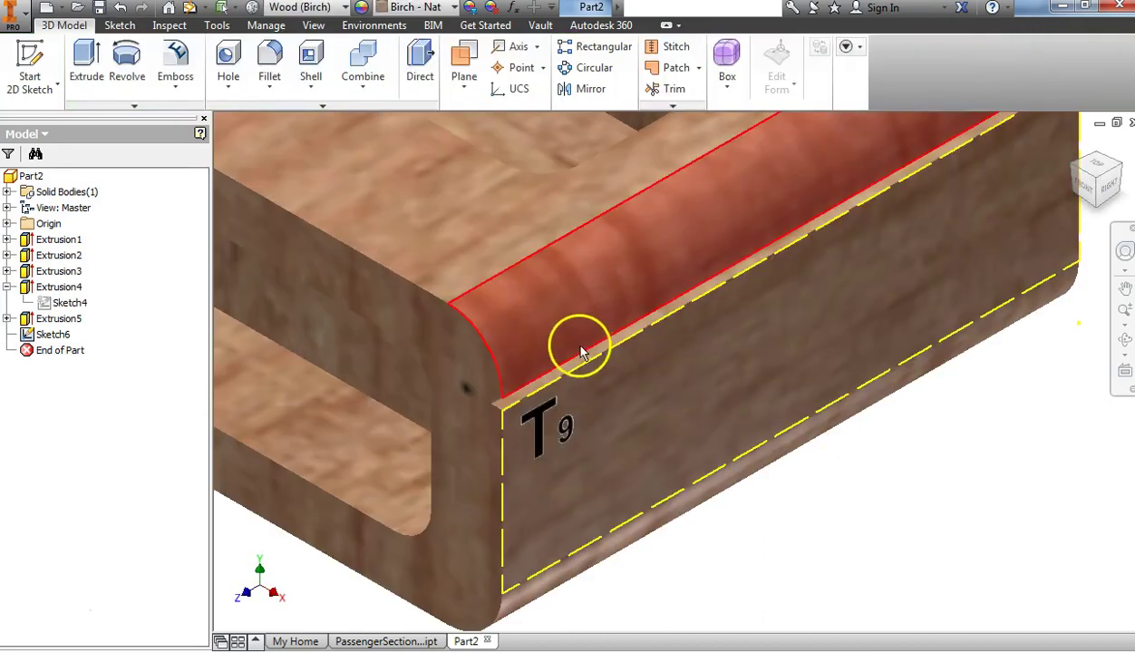
click(176, 52)
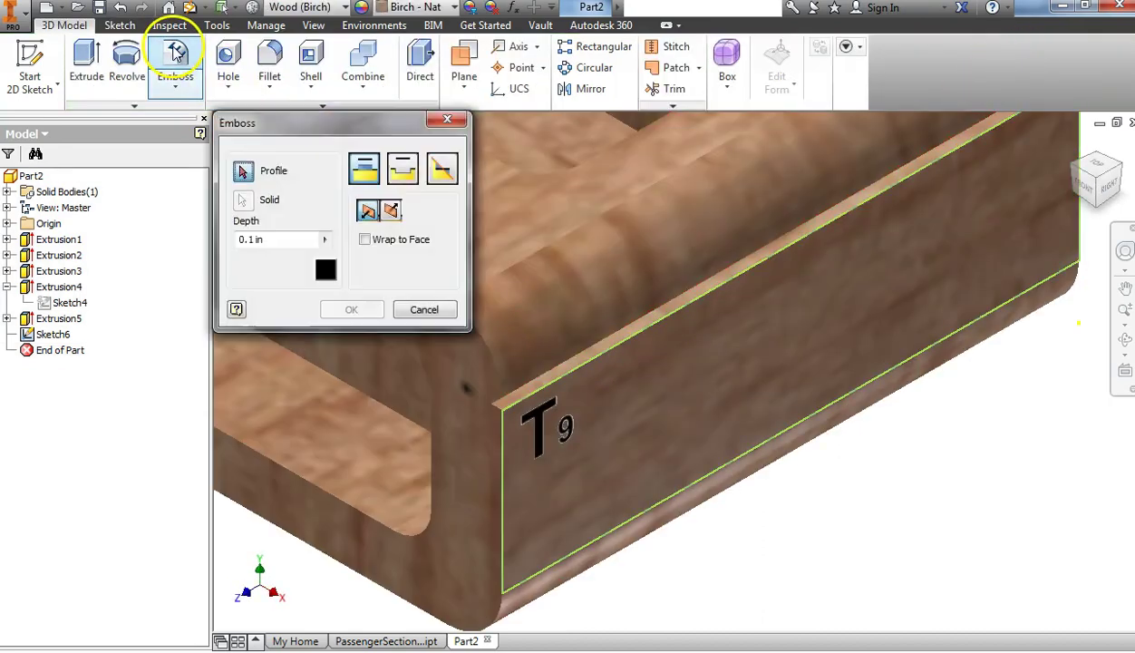
click(539, 433)
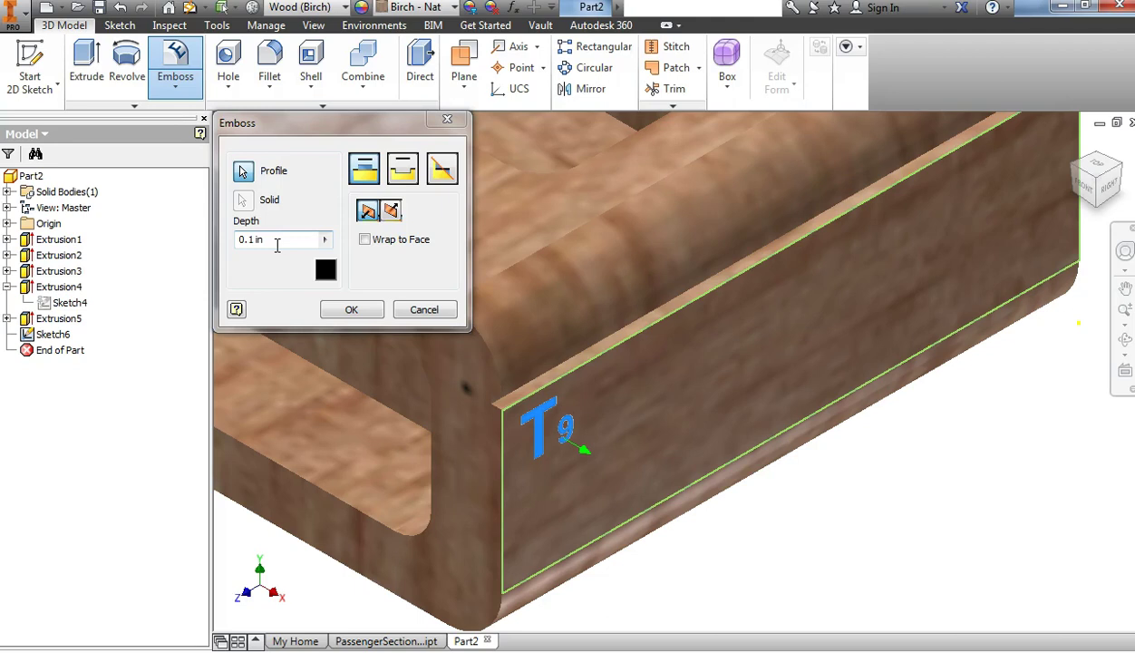
double_click(237, 241)
key(BackSpace)
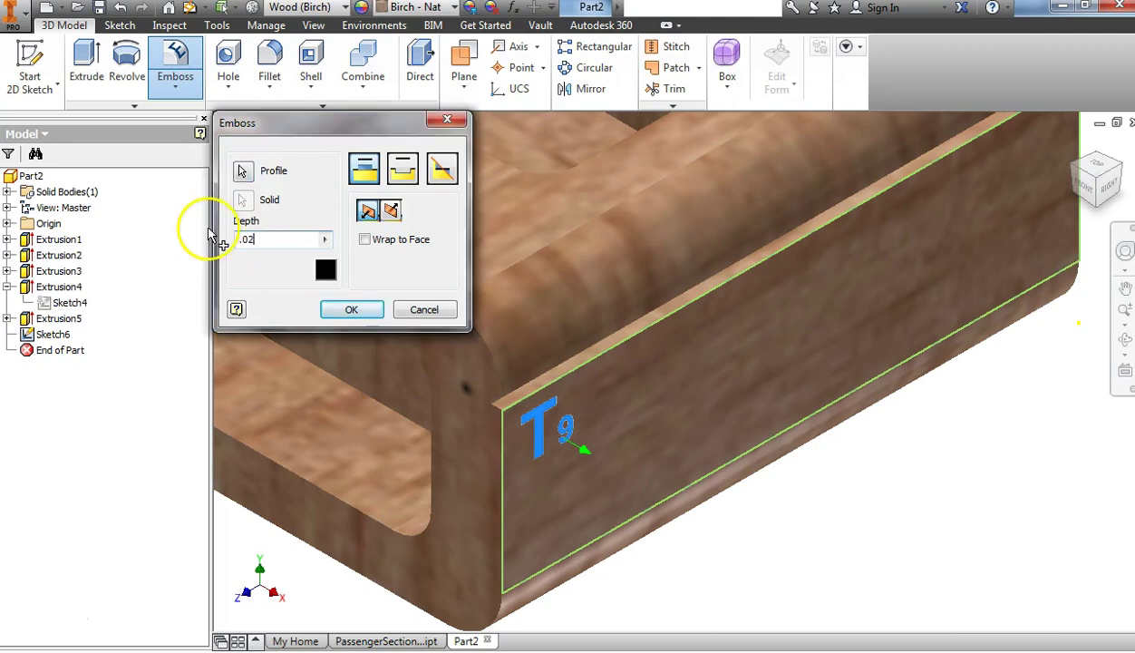
click(351, 309)
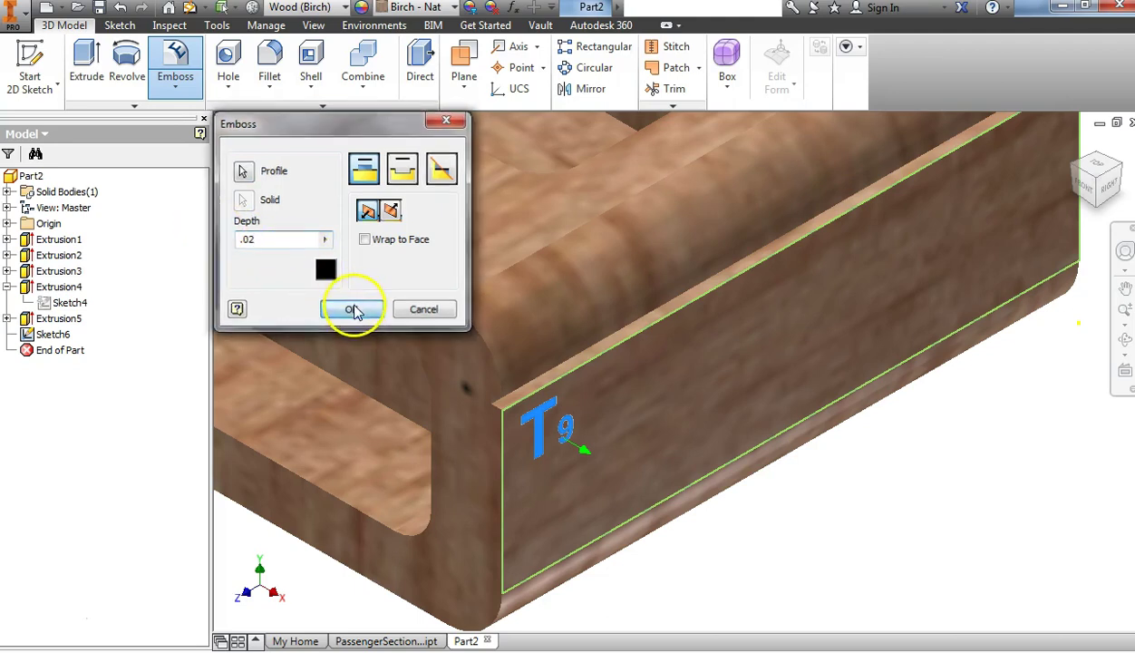
- Edit the T9 emboss feature on the side face and set its appearance to Dirt - Dark Brown
scroll(481, 408, up, 6)
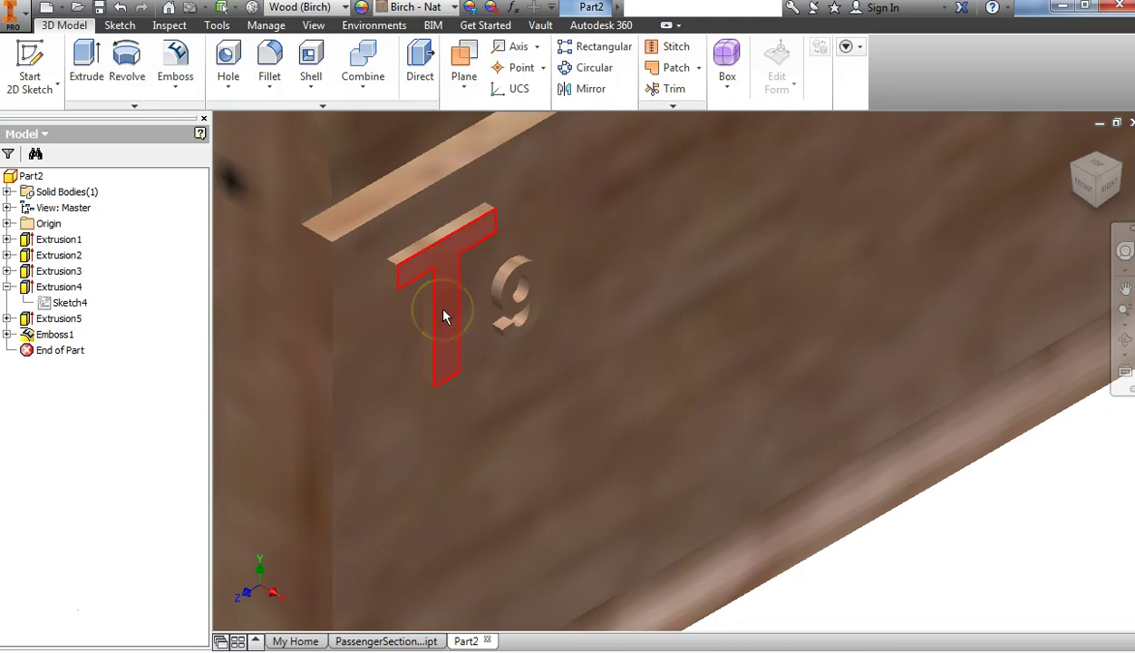
click(47, 351)
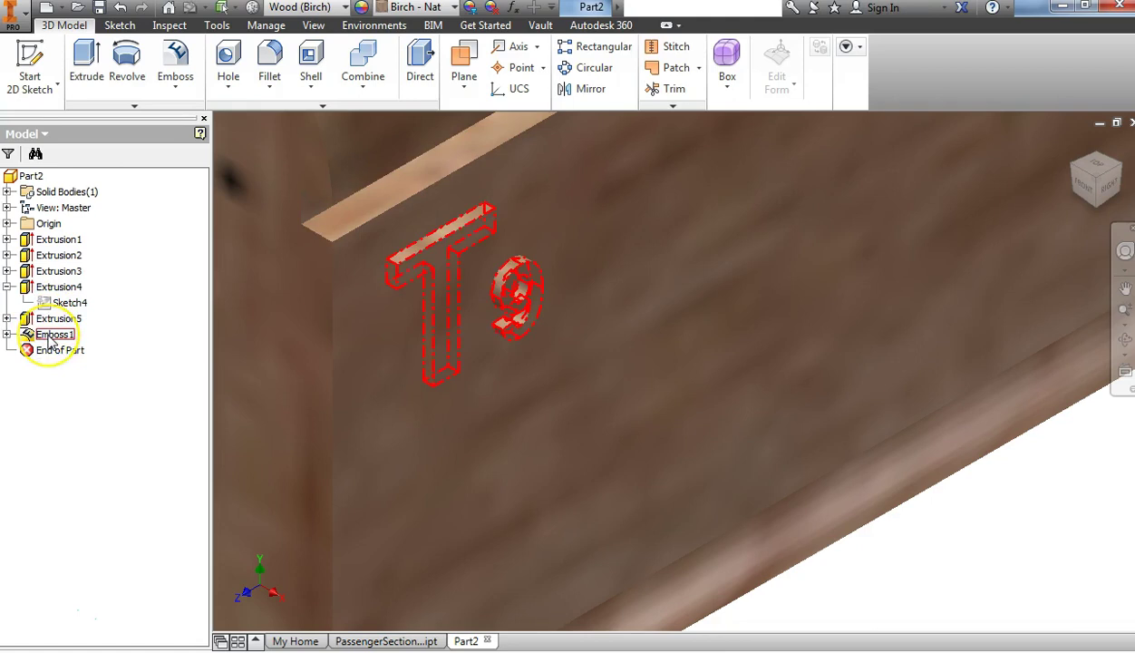
right_click(52, 337)
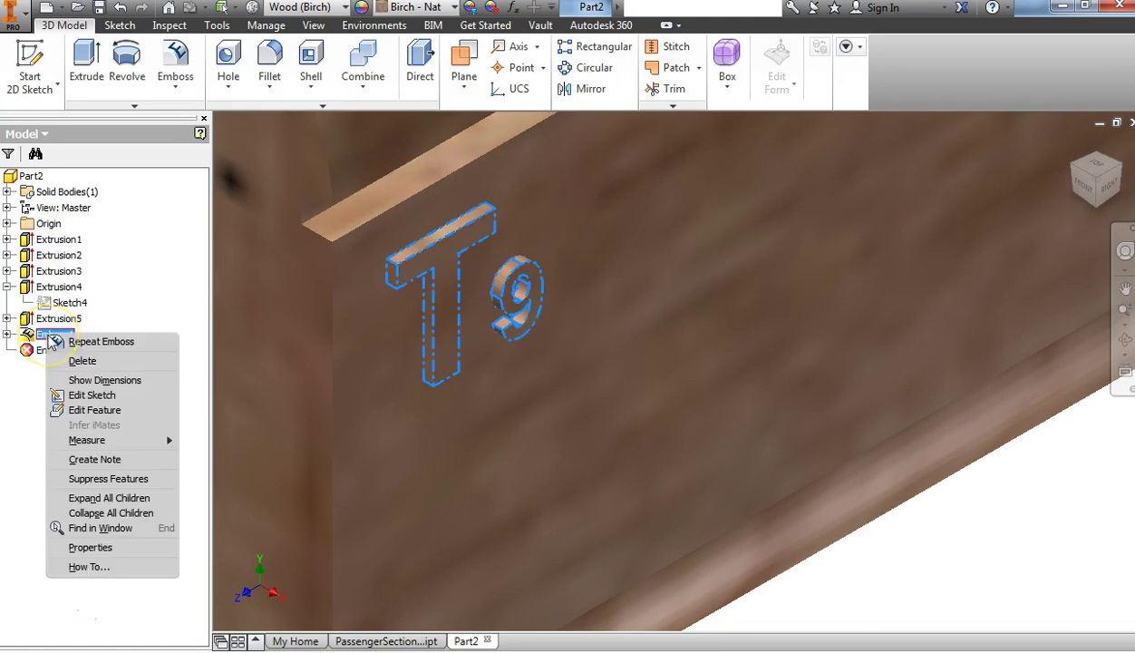
click(90, 410)
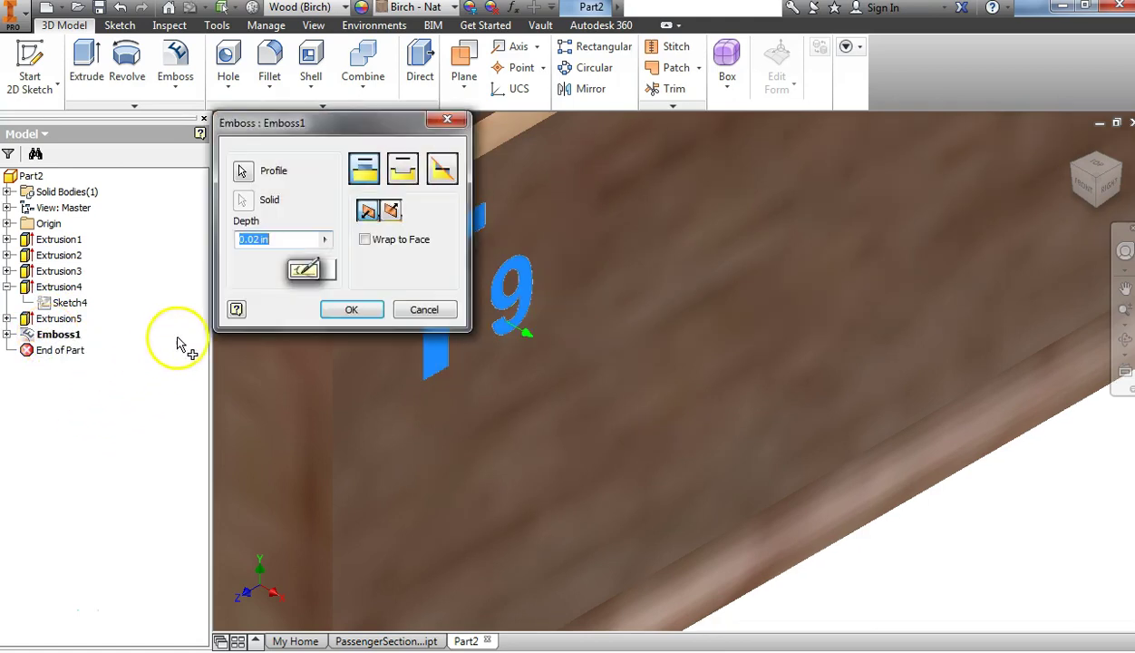
click(333, 278)
click(306, 156)
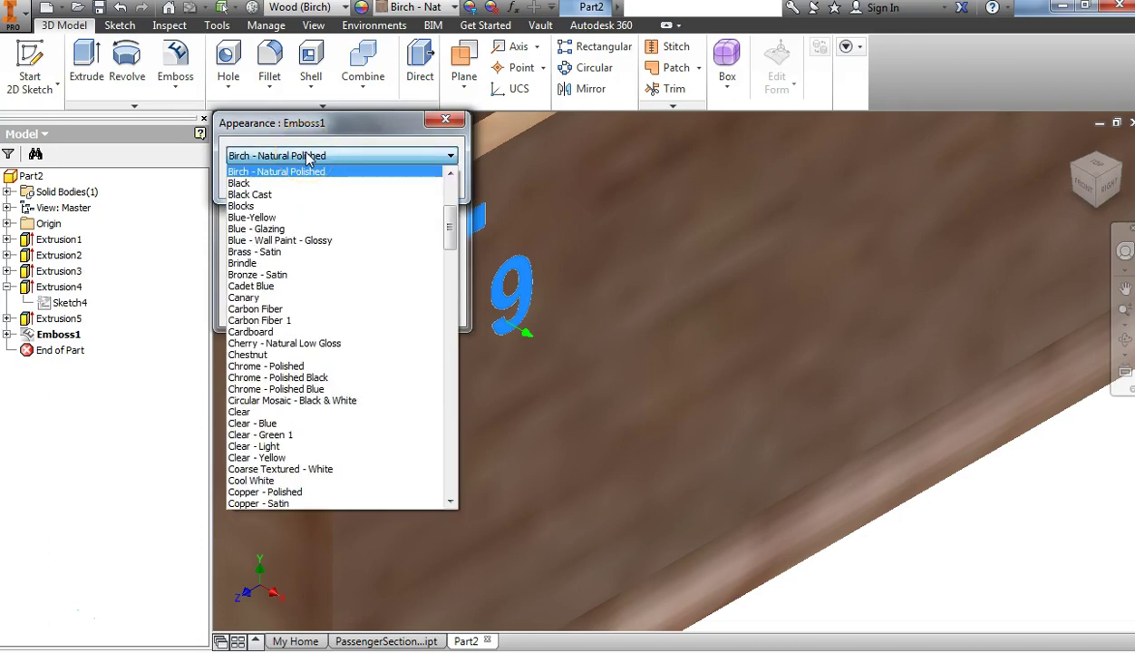
click(283, 186)
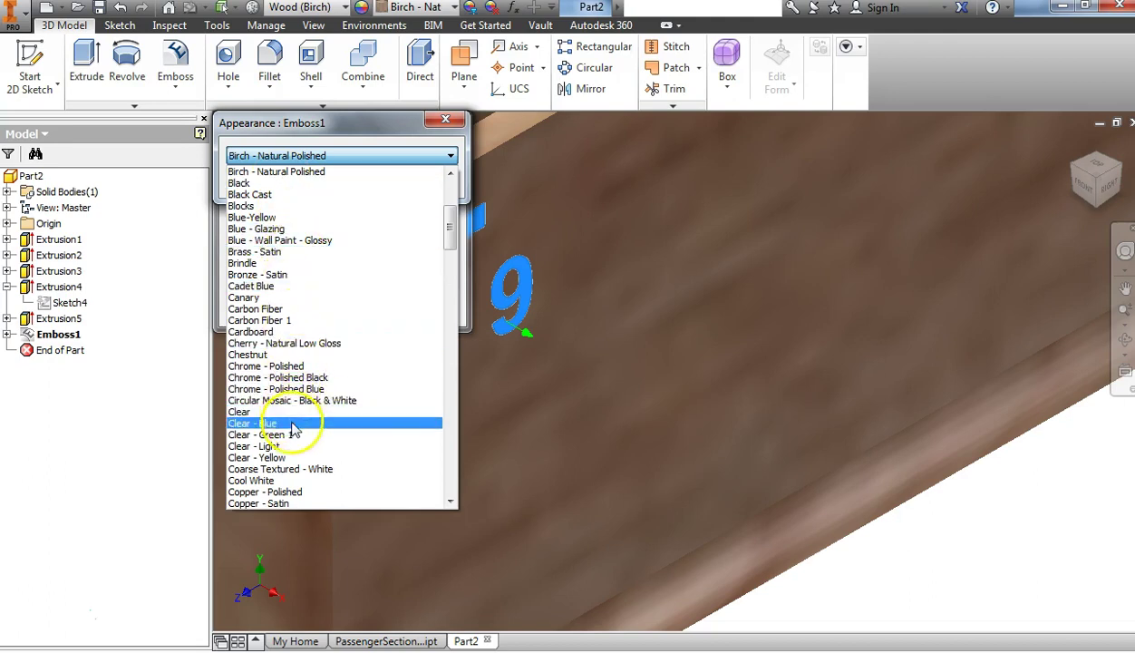
scroll(292, 444, down, 1)
scroll(291, 444, down, 4)
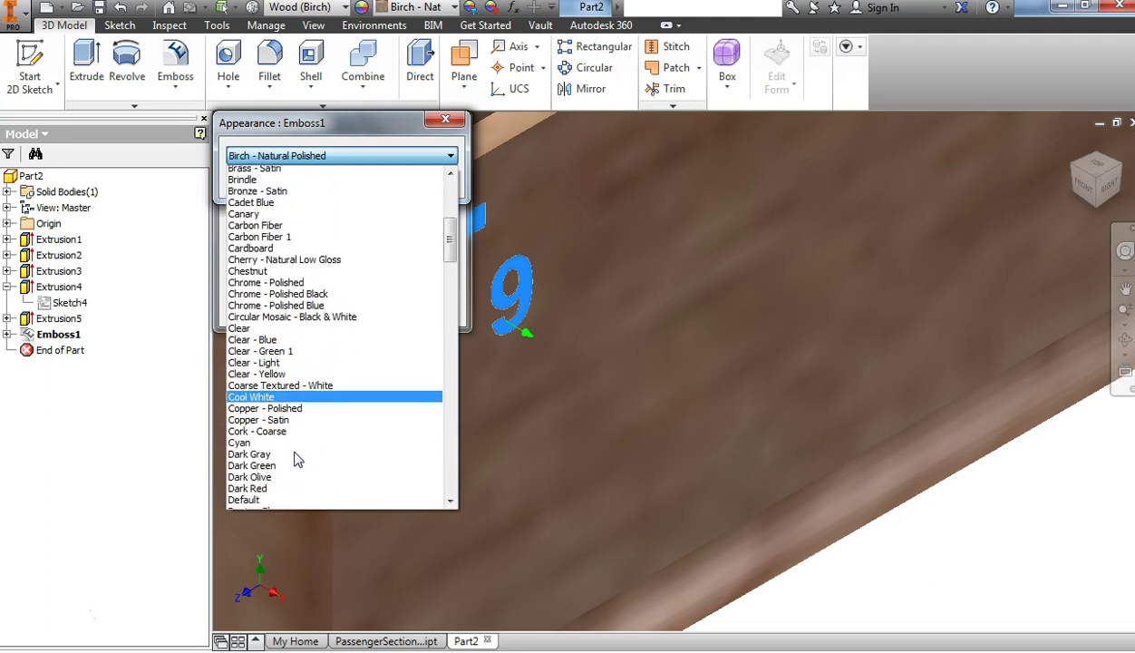
scroll(290, 453, down, 3)
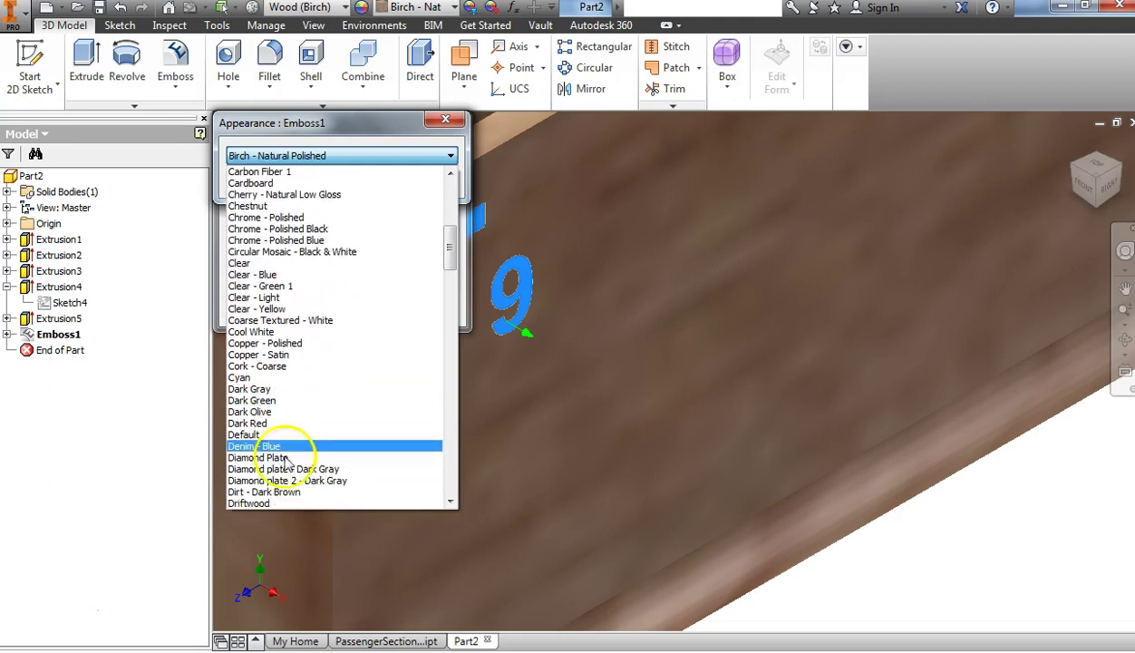
scroll(294, 390, down, 2)
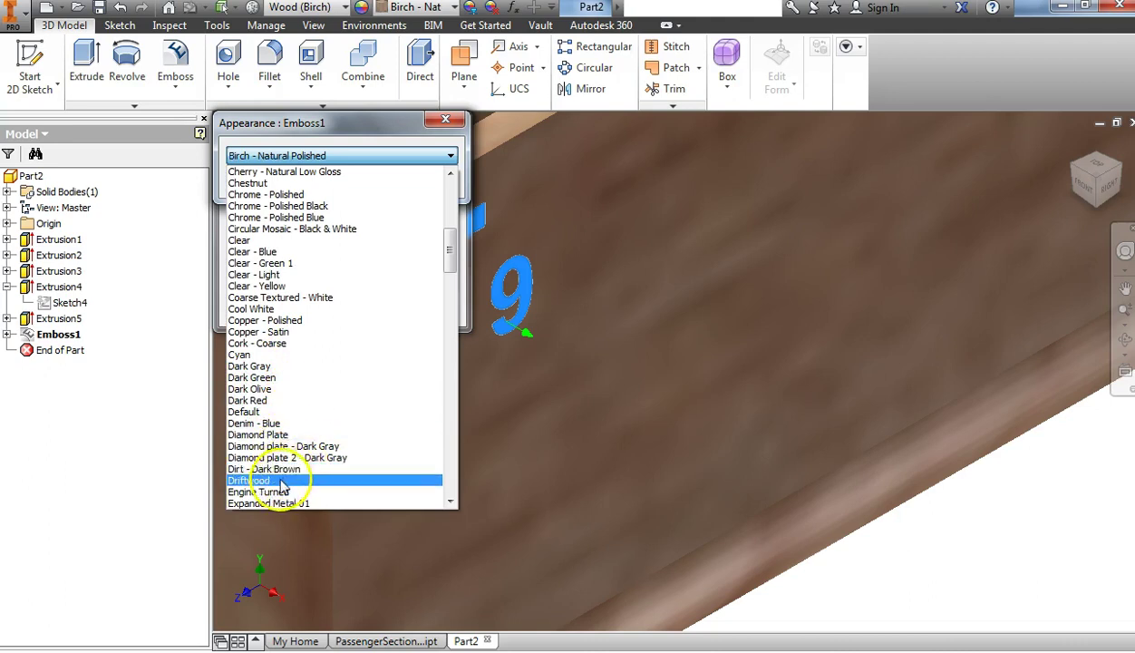
click(290, 472)
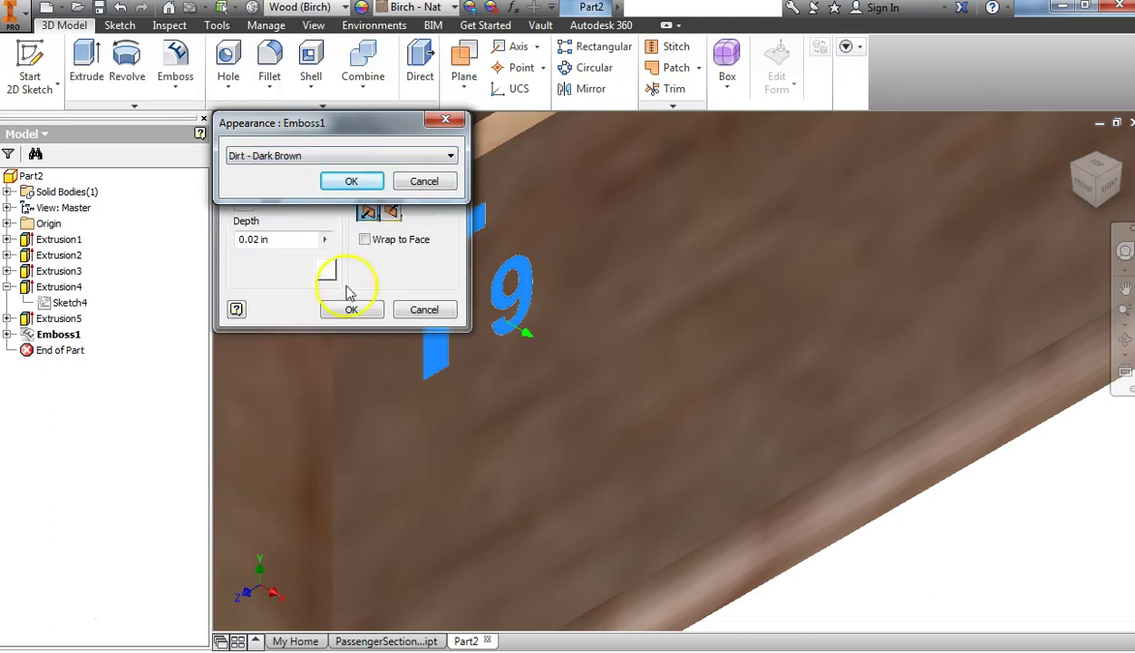
click(367, 180)
click(344, 312)
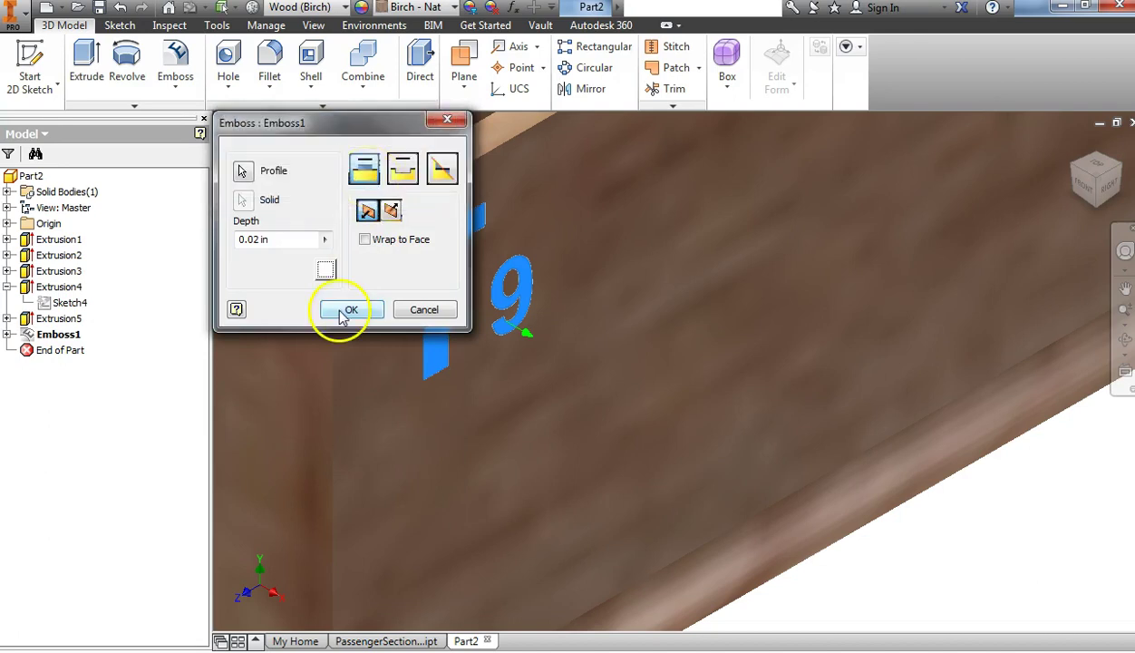
click(530, 385)
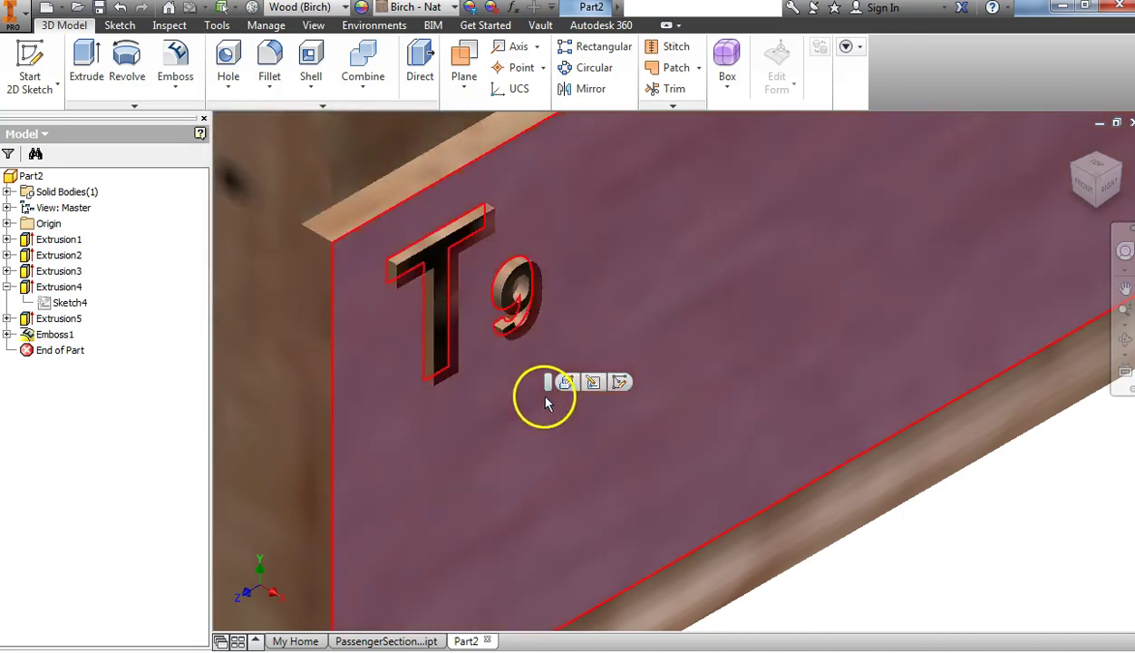
scroll(506, 352, up, 5)
click(583, 463)
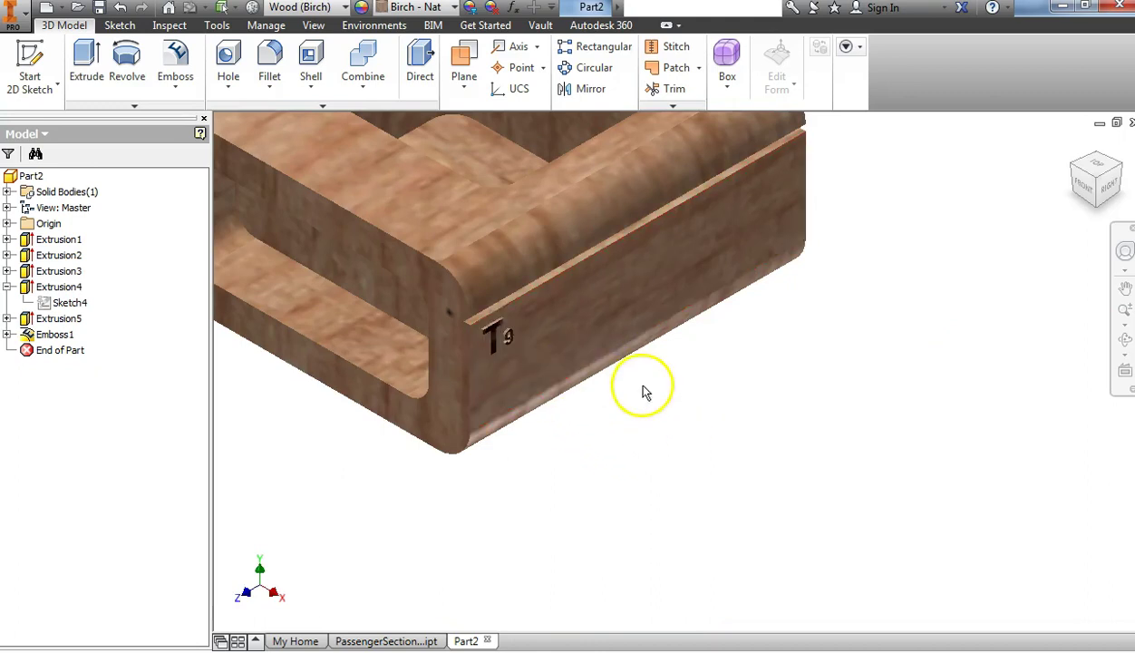
scroll(658, 420, up, 3)
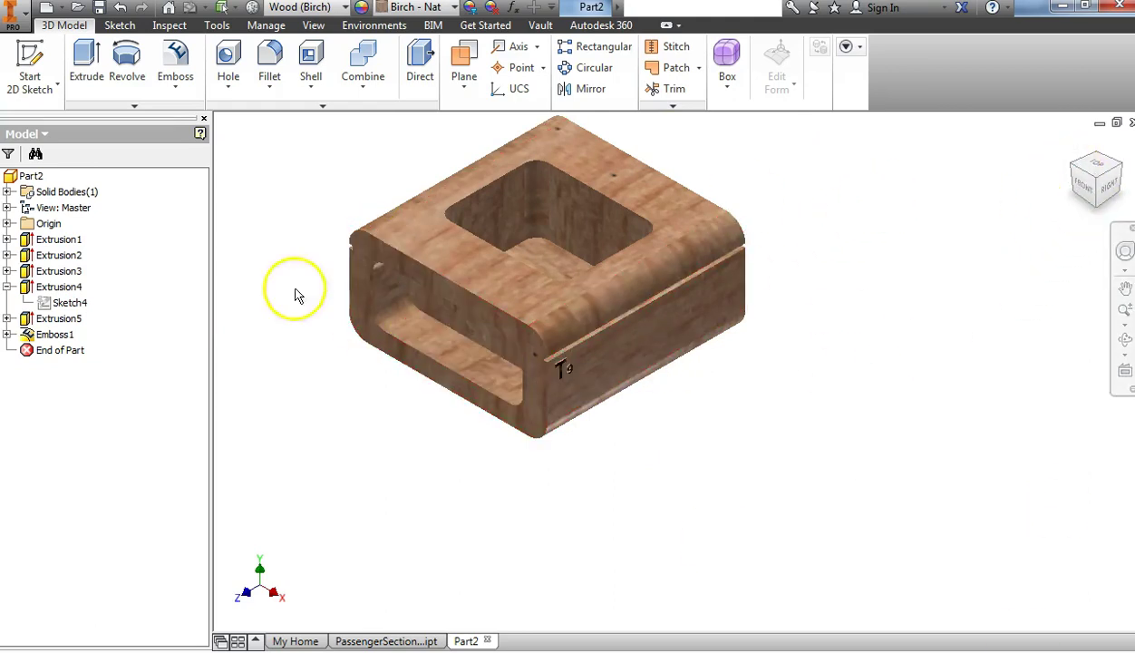
- Save the part under the name PassengerSection followed by the author's name, browsing to the My Documents folder as its location
click(102, 9)
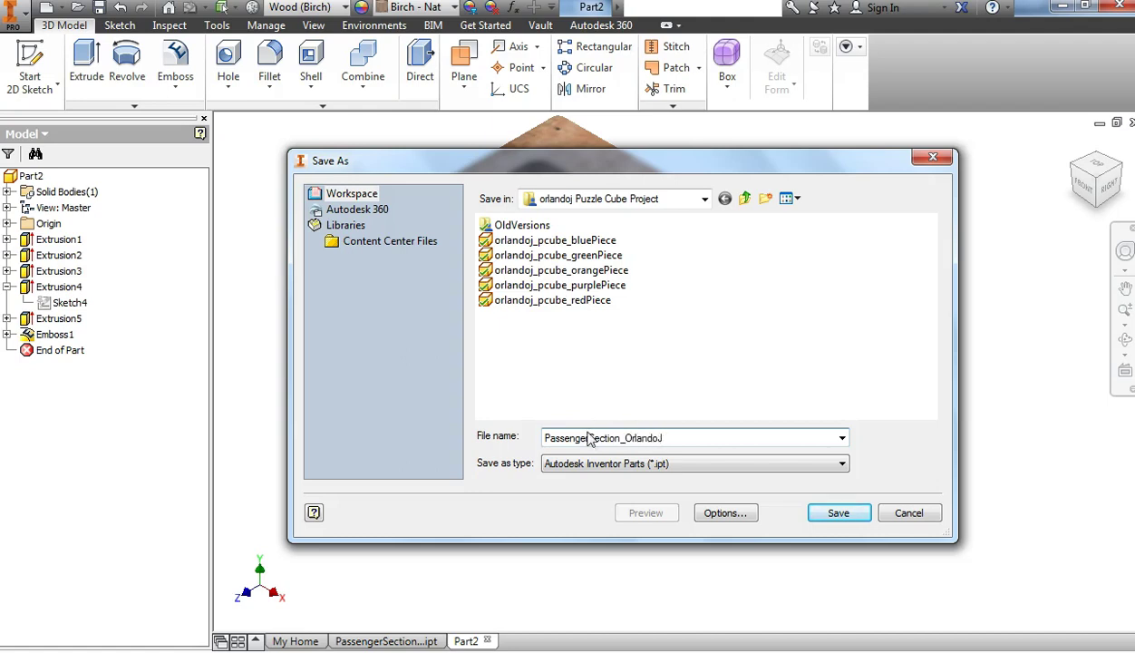
click(705, 199)
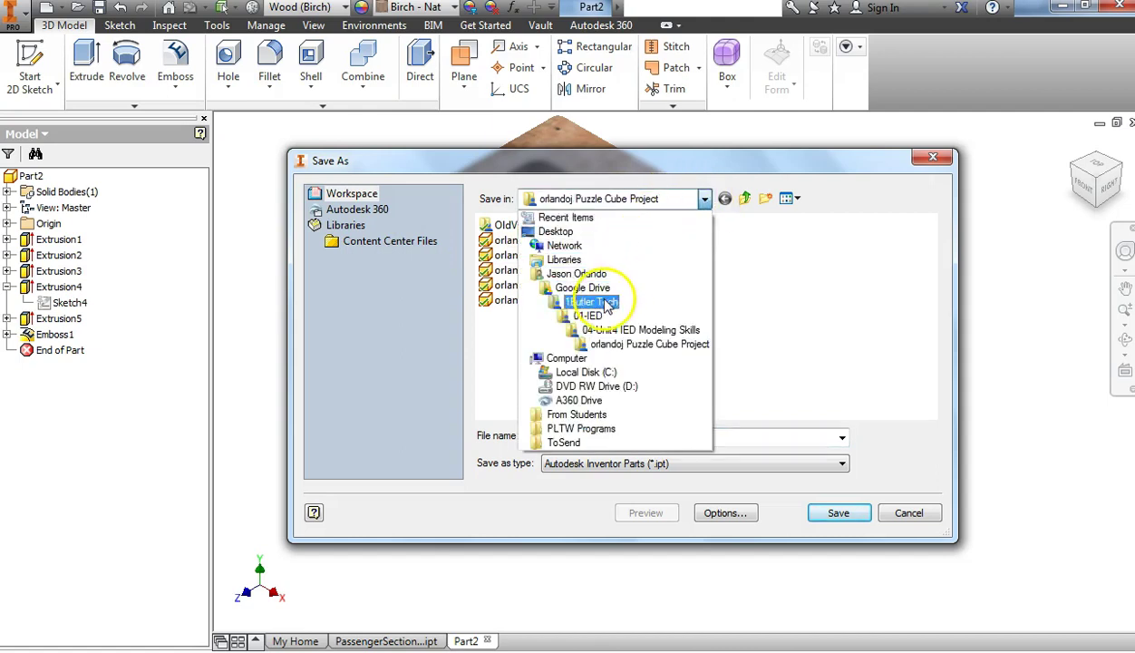
click(576, 274)
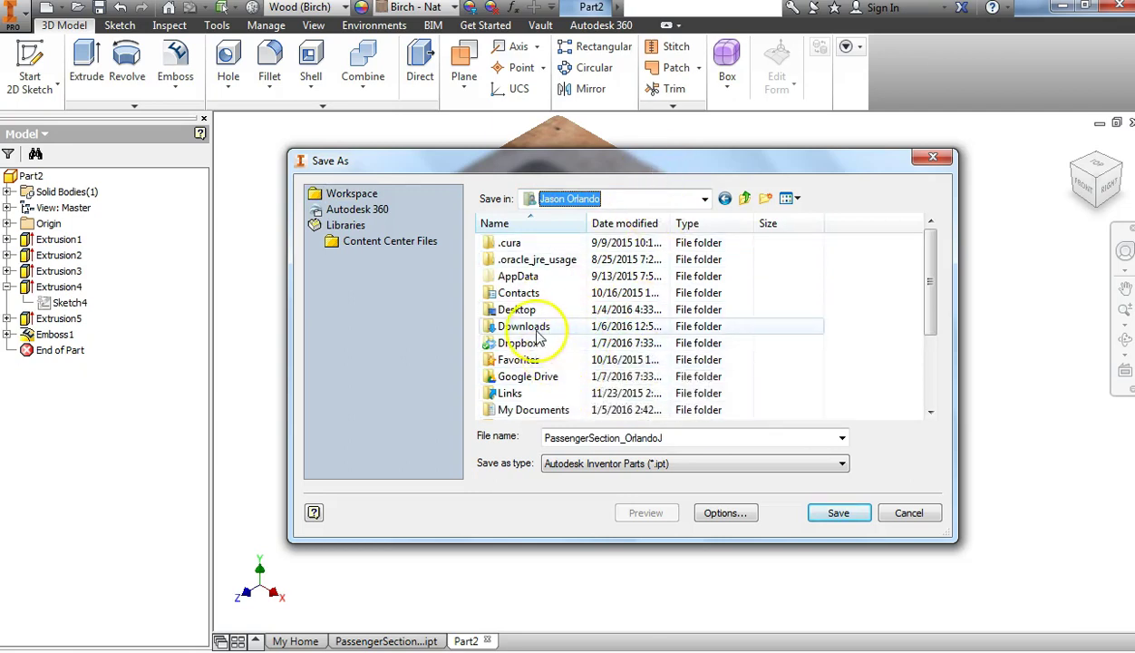
double_click(540, 410)
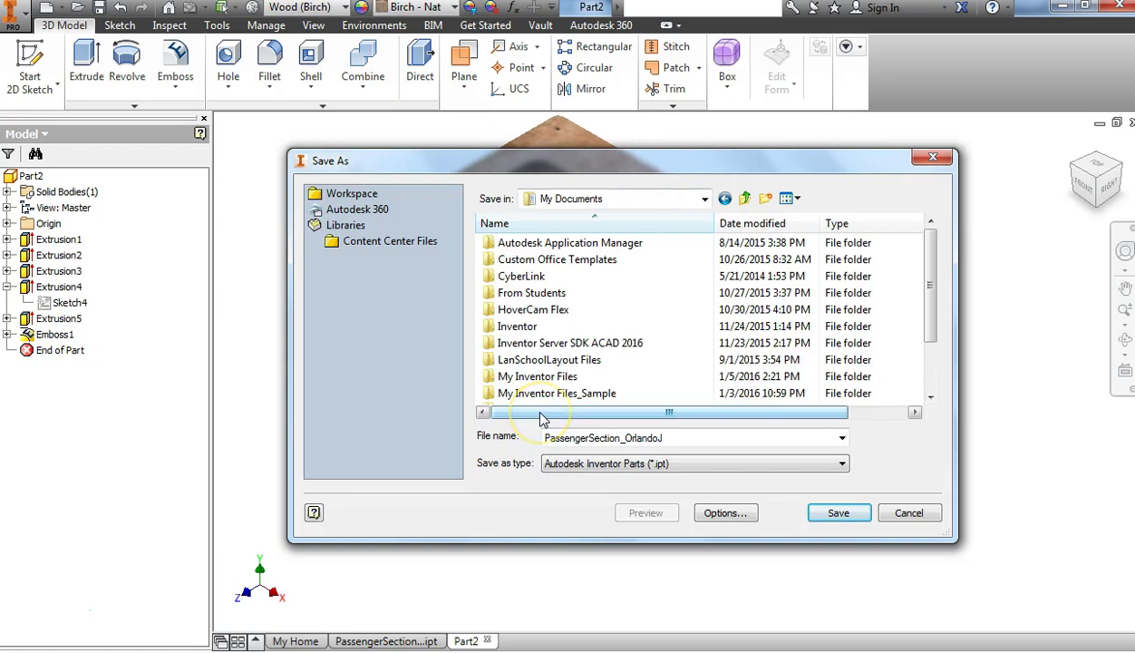